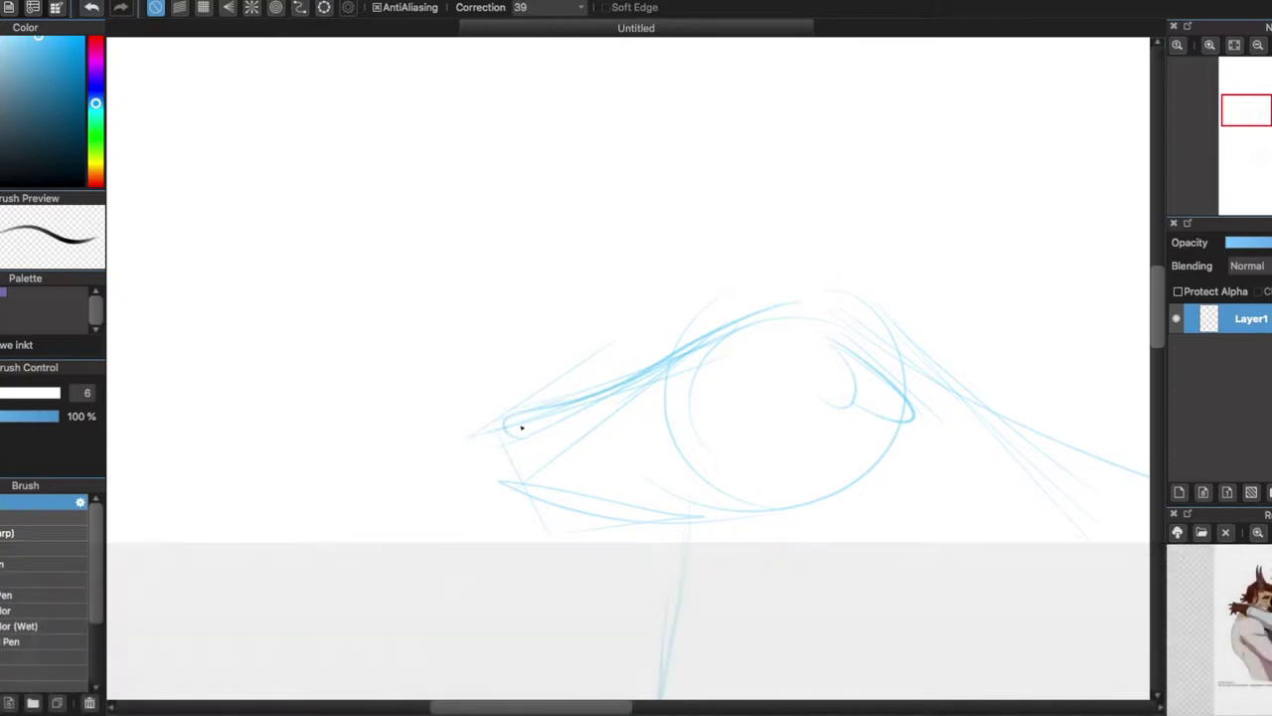
- Refine the animal's head in blue, sketching strokes for the snout, head circle and ear
drag(640, 364, 837, 302)
drag(775, 348, 716, 467)
mouse_move(606, 377)
mouse_down()
mouse_move(701, 332)
mouse_move(685, 333)
mouse_up()
mouse_move(661, 368)
mouse_down()
mouse_move(579, 434)
mouse_move(711, 388)
mouse_up()
drag(721, 377, 924, 340)
- Lasso-select the animal's head and transform it to fit the body sketch
key(super+0)
key(l)
mouse_move(610, 298)
mouse_down()
mouse_move(443, 272)
mouse_move(514, 241)
mouse_up()
key(super+t)
key(Return)
key(b)
key(super+plus)
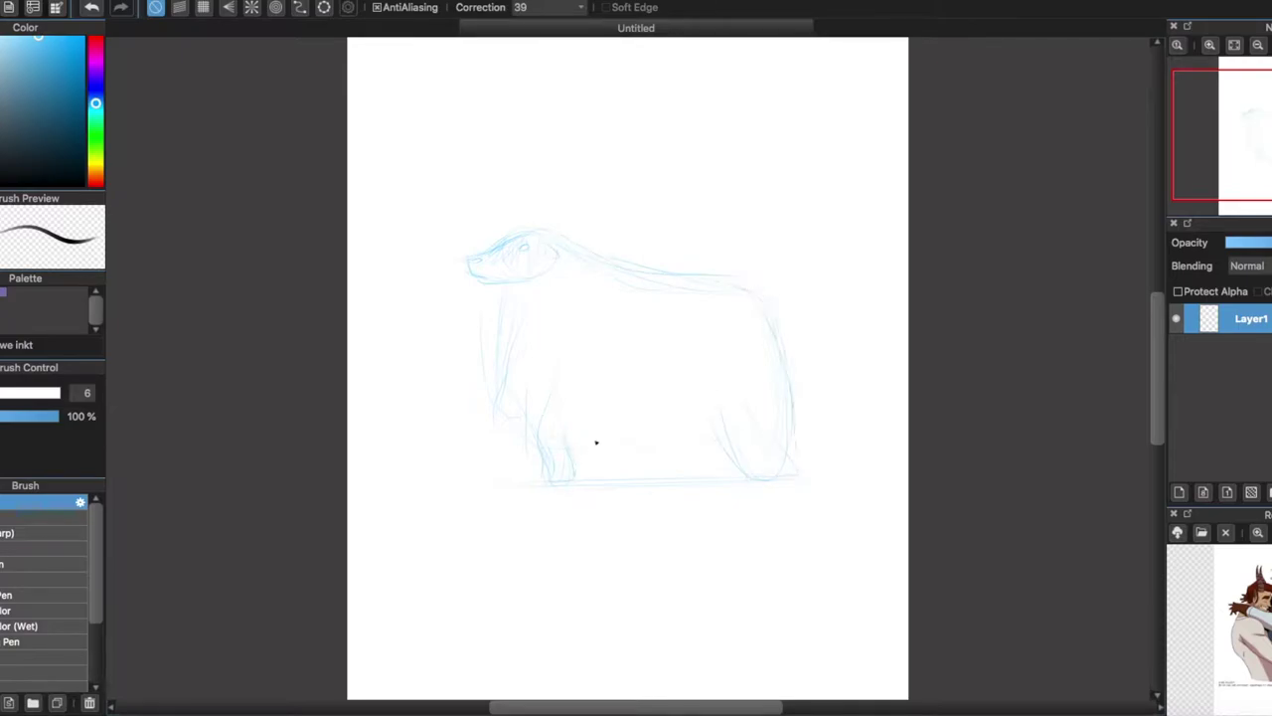
- Hide the animal's layer, add a new layer, and sketch a standing figure's round head with a jaw in blue
click(1176, 318)
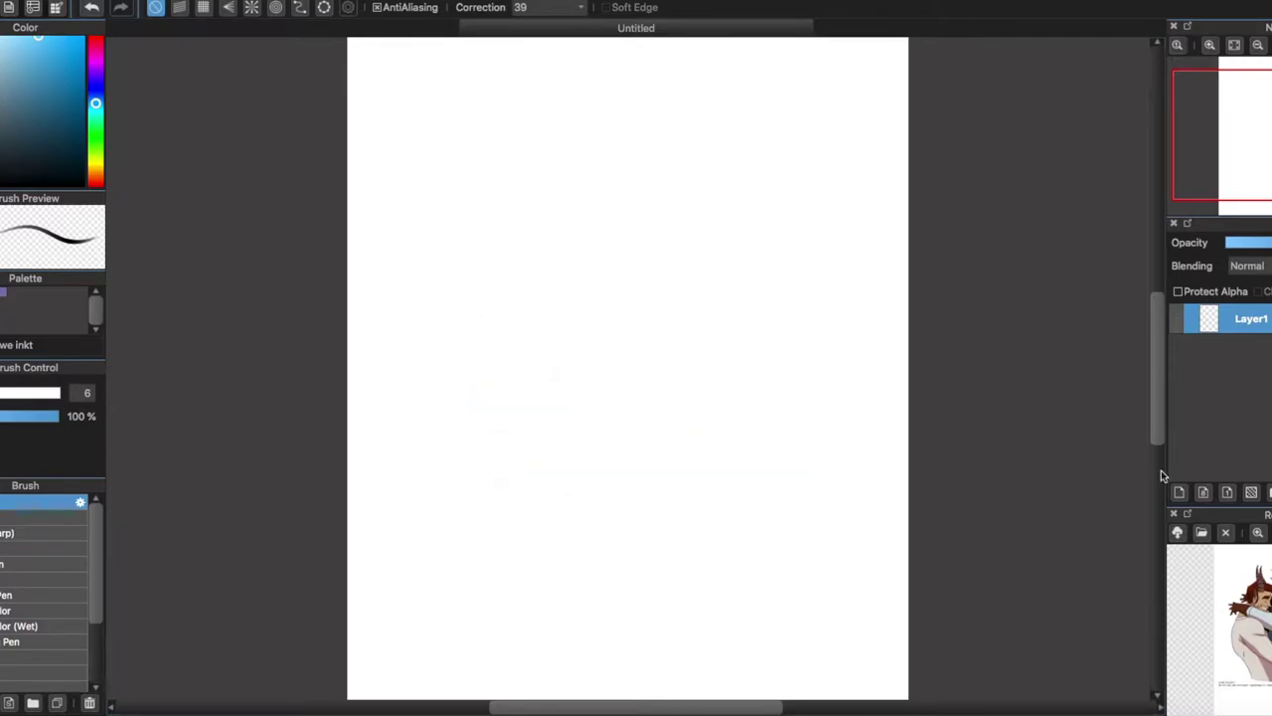
click(1179, 492)
key(super+plus)
mouse_move(646, 157)
mouse_down()
mouse_move(597, 167)
mouse_move(588, 320)
mouse_up()
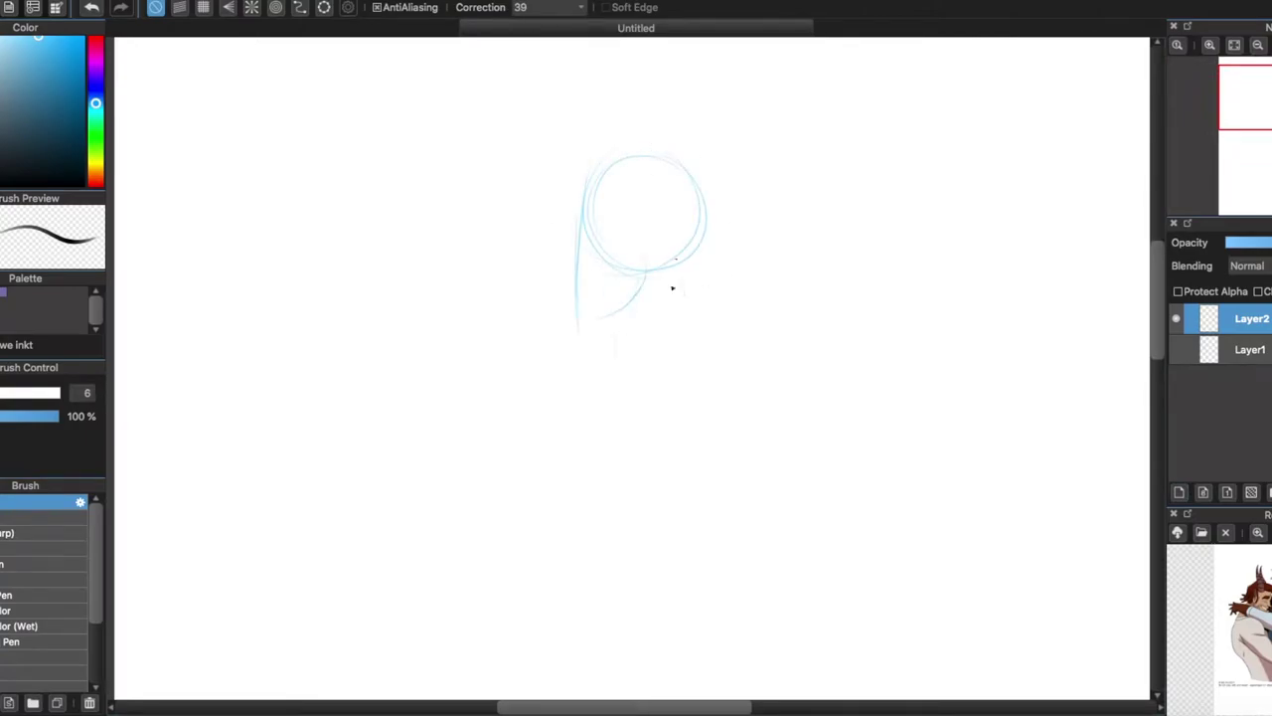
key(super+z)
key(super+minus)
key(super+plus)
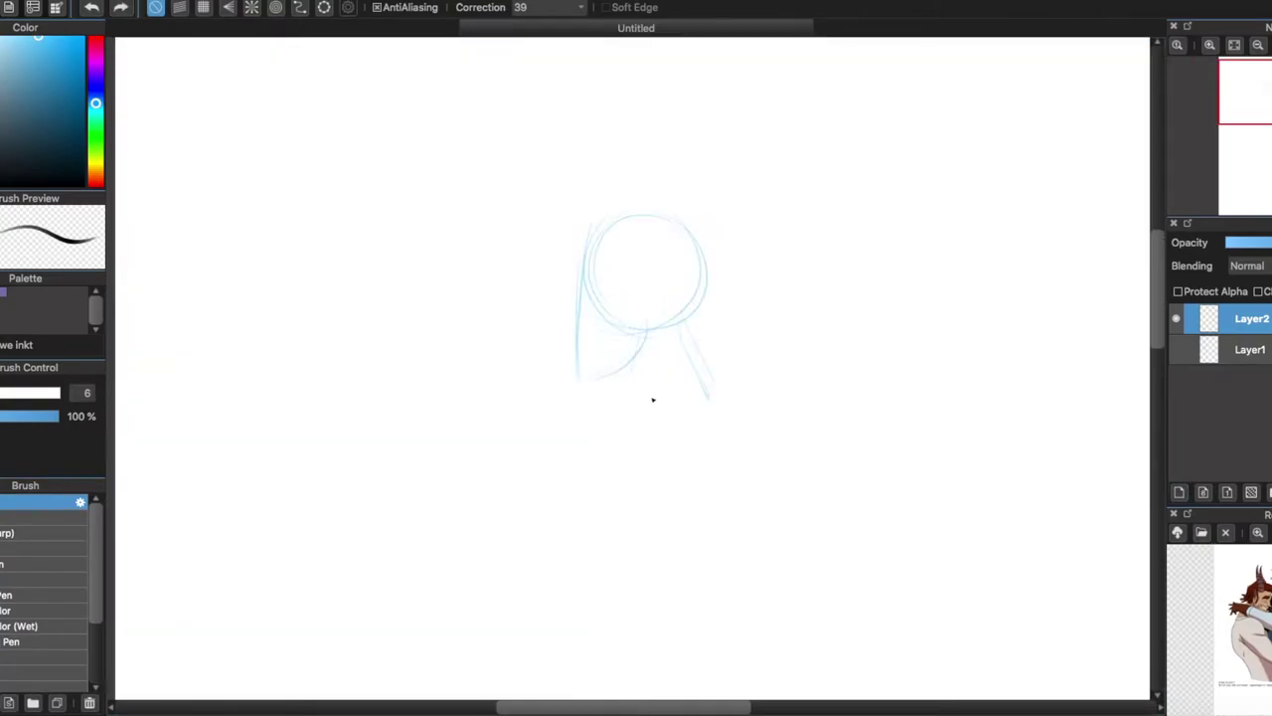
- Sketch the figure's neck, chest oval and hip curve below the head, and transform the lower torso
drag(683, 324, 702, 514)
key(super+minus)
drag(753, 357, 711, 452)
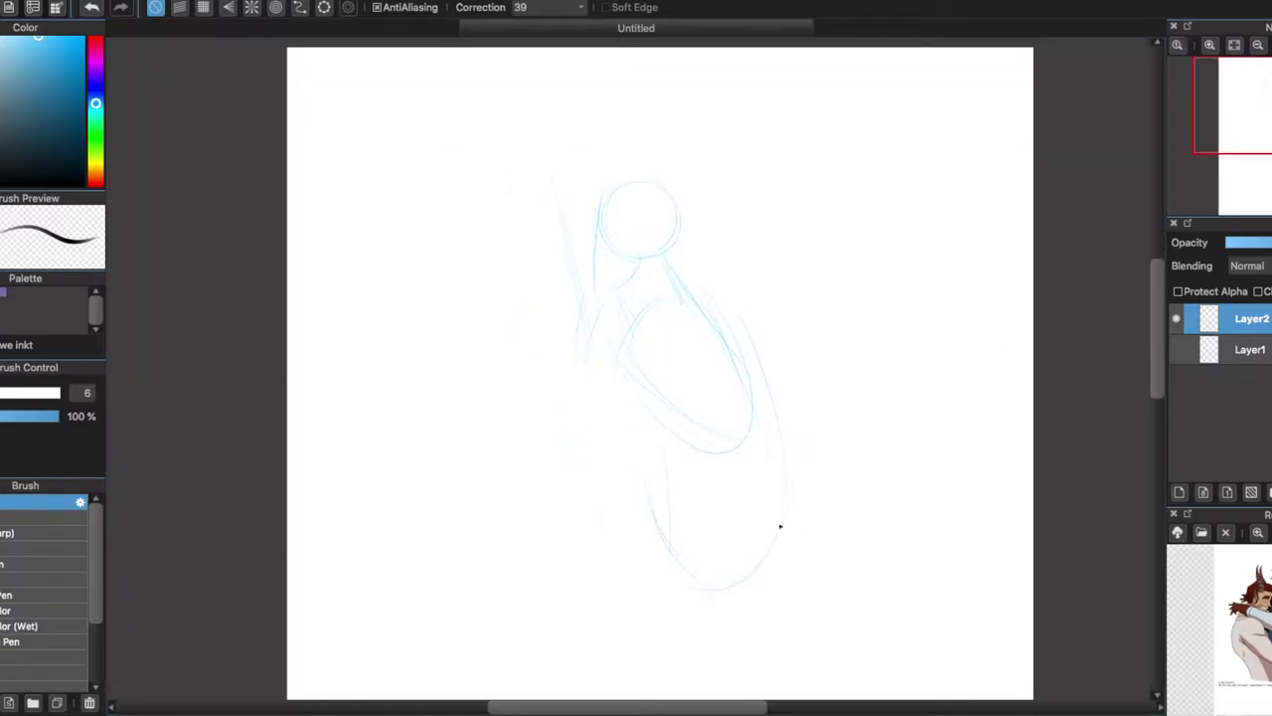
key(super+t)
drag(783, 594, 746, 488)
key(Return)
- Sketch the figure's raised arm, bent elbow, waist and rounded hip outline
key(super+plus)
drag(665, 264, 608, 406)
drag(569, 234, 612, 407)
drag(686, 397, 670, 574)
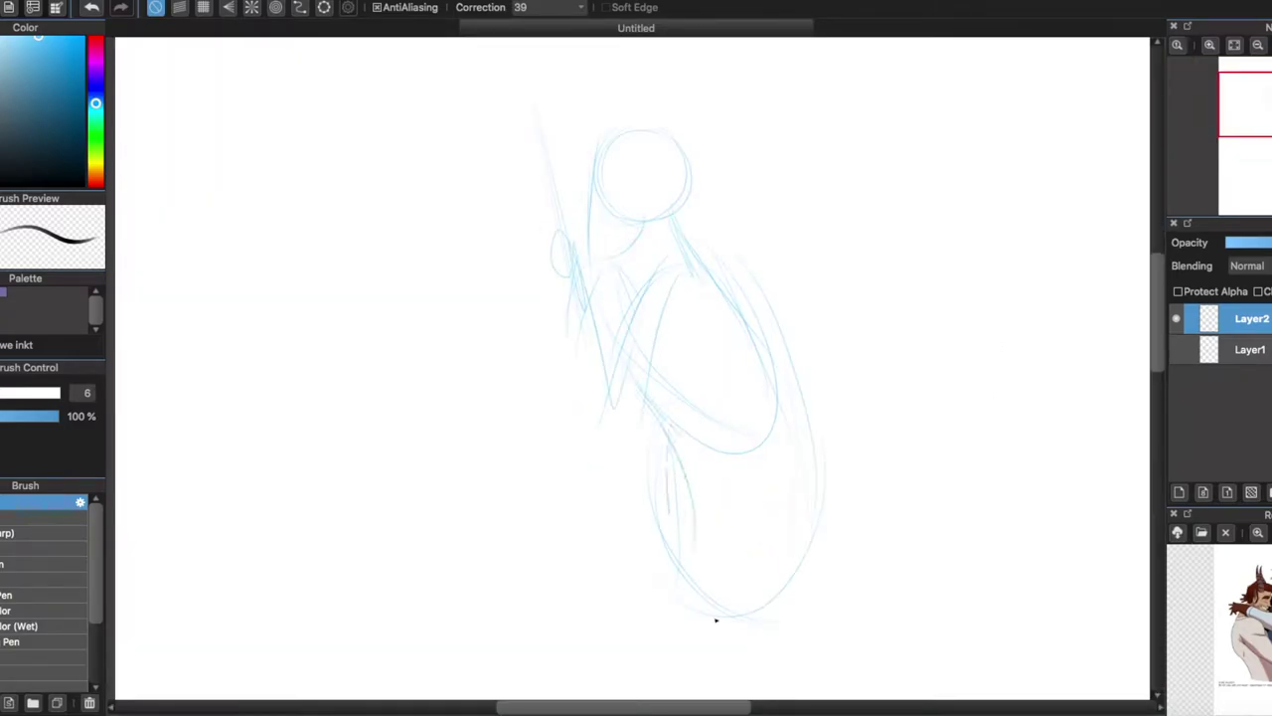
mouse_move(809, 433)
mouse_down()
mouse_move(741, 650)
mouse_move(686, 561)
mouse_up()
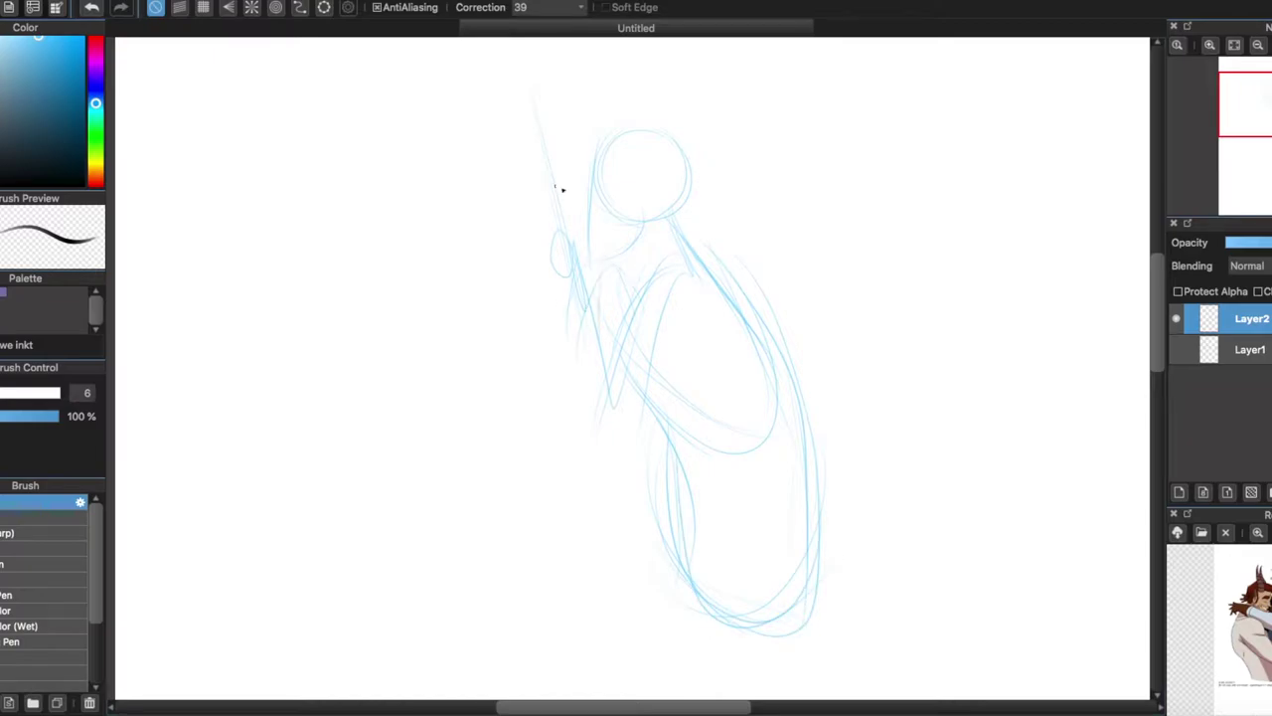
- Sketch the figure's legs and feet in a mid-step pose, plus the long staff held in front
key(super+minus)
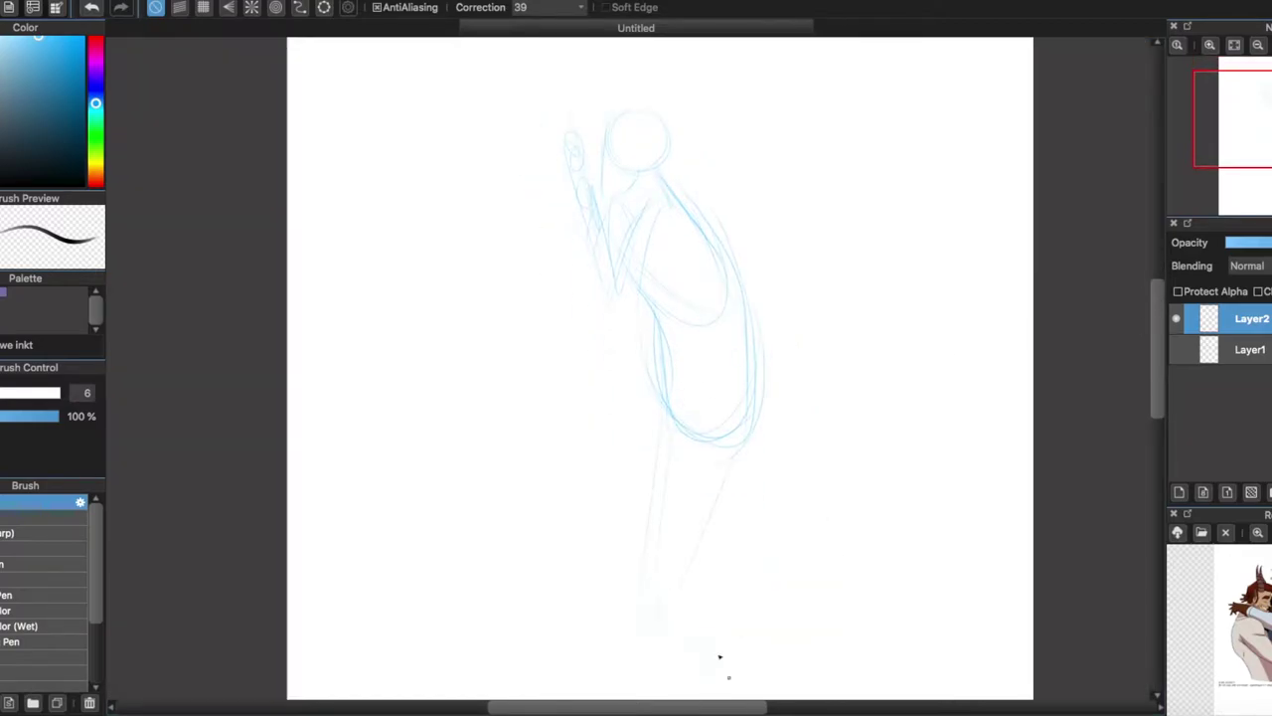
drag(720, 656, 660, 575)
scroll(632, 369, down, 3)
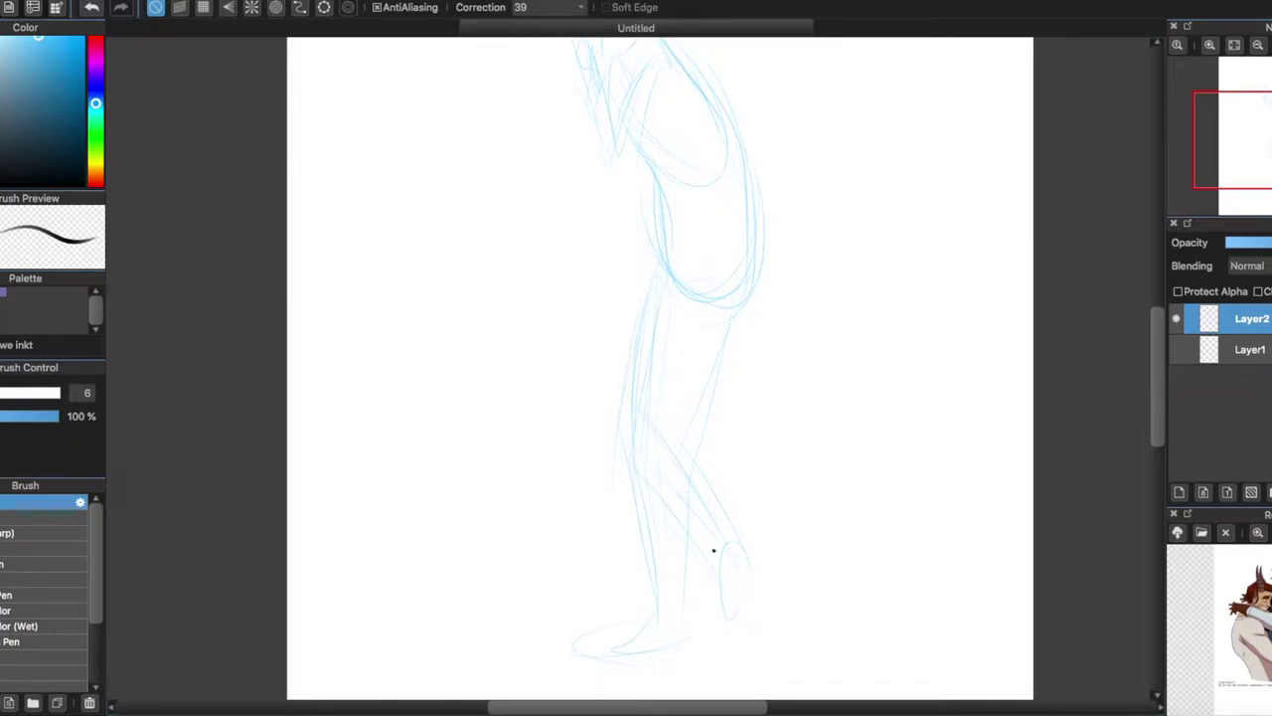
drag(682, 475, 638, 603)
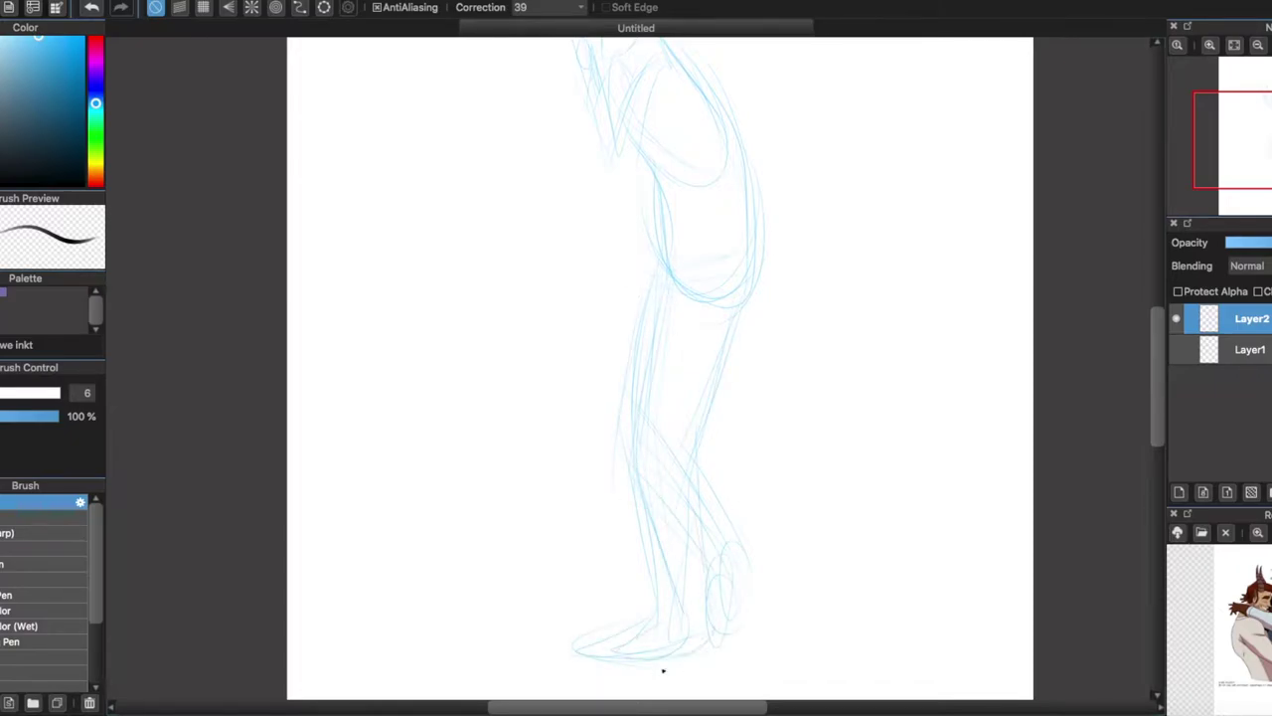
key(super+minus)
key(super+plus)
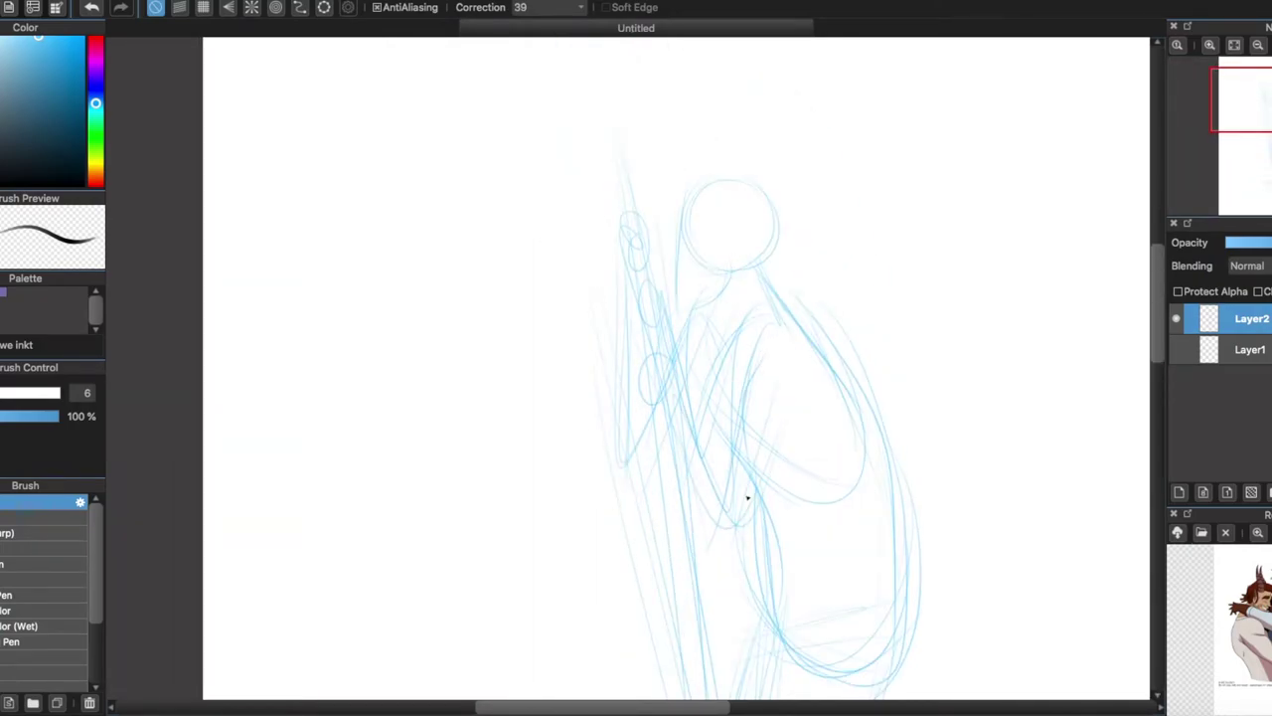
- Sketch facial guide lines on the figure's head and a collar trailing behind the neck
key(super+plus)
drag(503, 238, 625, 294)
mouse_move(636, 343)
mouse_down()
mouse_move(782, 377)
mouse_move(578, 375)
mouse_move(632, 532)
mouse_up()
drag(527, 226, 505, 361)
mouse_move(541, 189)
mouse_down()
mouse_move(633, 108)
mouse_move(726, 288)
mouse_up()
drag(636, 127, 602, 248)
drag(516, 139, 735, 110)
drag(751, 208, 738, 257)
mouse_move(770, 308)
mouse_down()
mouse_move(682, 284)
mouse_move(878, 468)
mouse_up()
drag(827, 343, 845, 481)
- Scale the figure down and place it in front of the animal's hindquarters
key(super+minus)
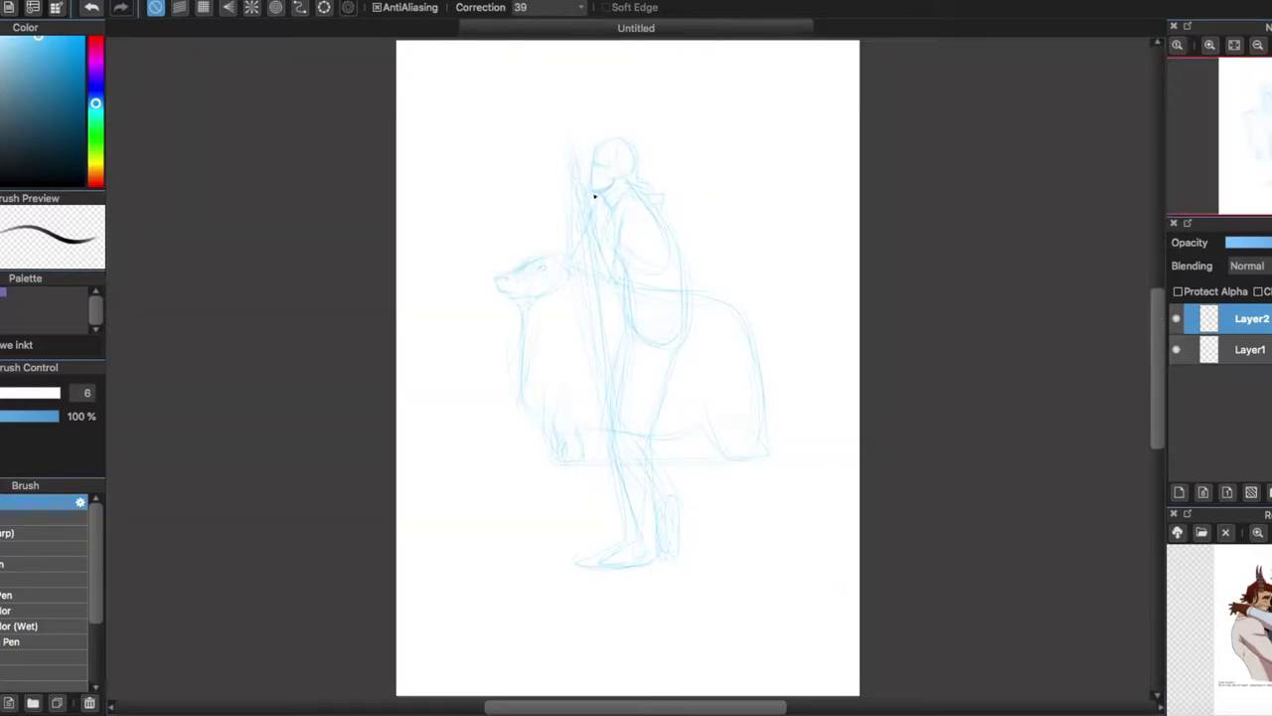
key(super+t)
mouse_move(602, 113)
mouse_down()
mouse_move(616, 128)
mouse_move(602, 155)
mouse_up()
mouse_move(659, 239)
mouse_down()
mouse_move(670, 232)
mouse_move(659, 205)
mouse_move(673, 205)
mouse_up()
key(Return)
- Group Layer1 and Layer2 into a folder and transform both sketches together to fill more of the page
key(super+g)
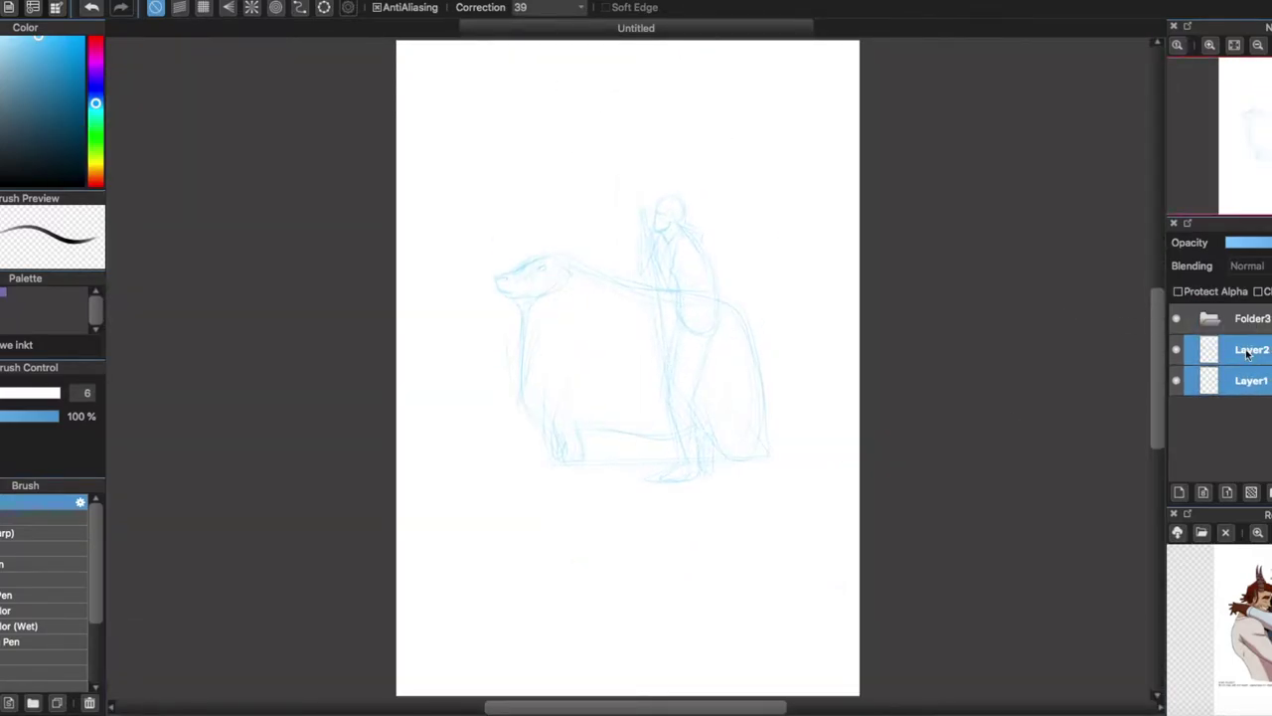
key(super+minus)
click(1215, 338)
key(super+t)
drag(583, 349, 575, 373)
mouse_move(784, 477)
mouse_down()
mouse_move(801, 517)
mouse_move(784, 471)
mouse_up()
key(Return)
key(super+plus)
- Hide the animal's layer and redraw the human figure's head and front-facing upper body on the figure's layer
click(1260, 350)
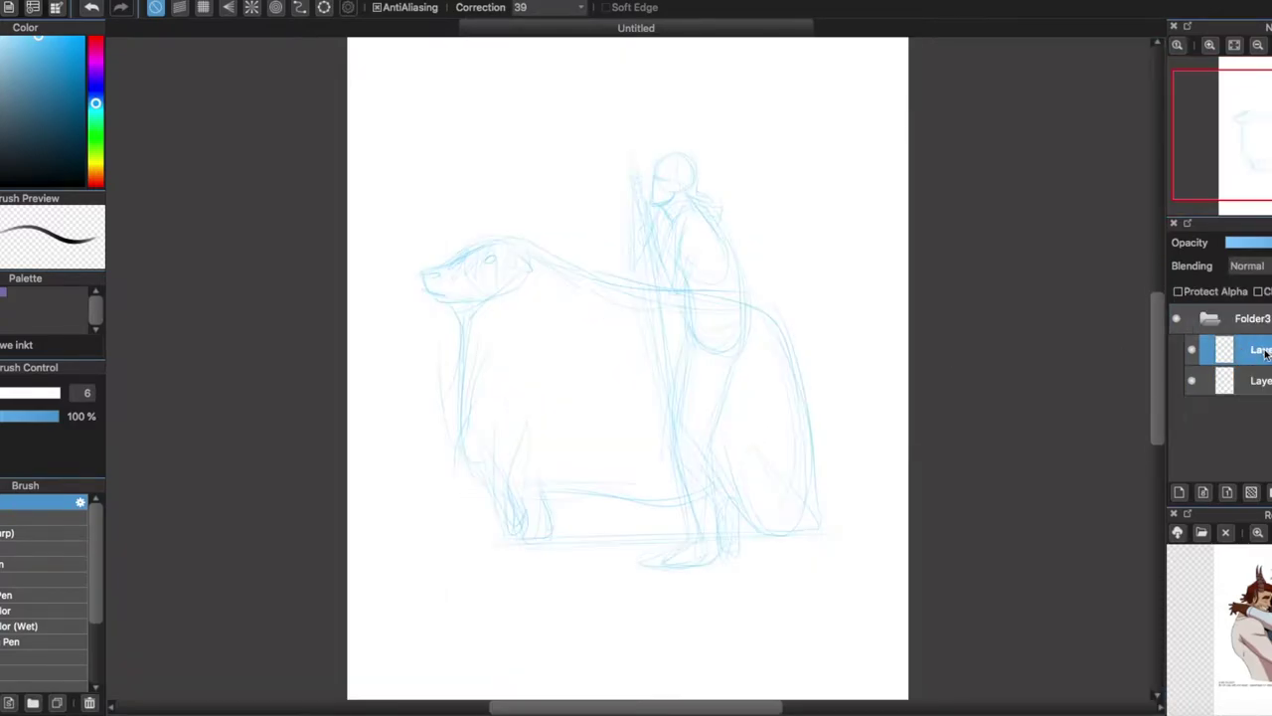
click(1191, 384)
key(super+plus)
drag(569, 155, 575, 149)
drag(571, 346, 374, 507)
- Transform the new upper-body sketch and draw the waist and hip contour beneath it
key(super+minus)
key(super+t)
mouse_move(740, 159)
mouse_down()
mouse_move(647, 219)
mouse_move(622, 304)
mouse_up()
key(Return)
drag(664, 459, 678, 541)
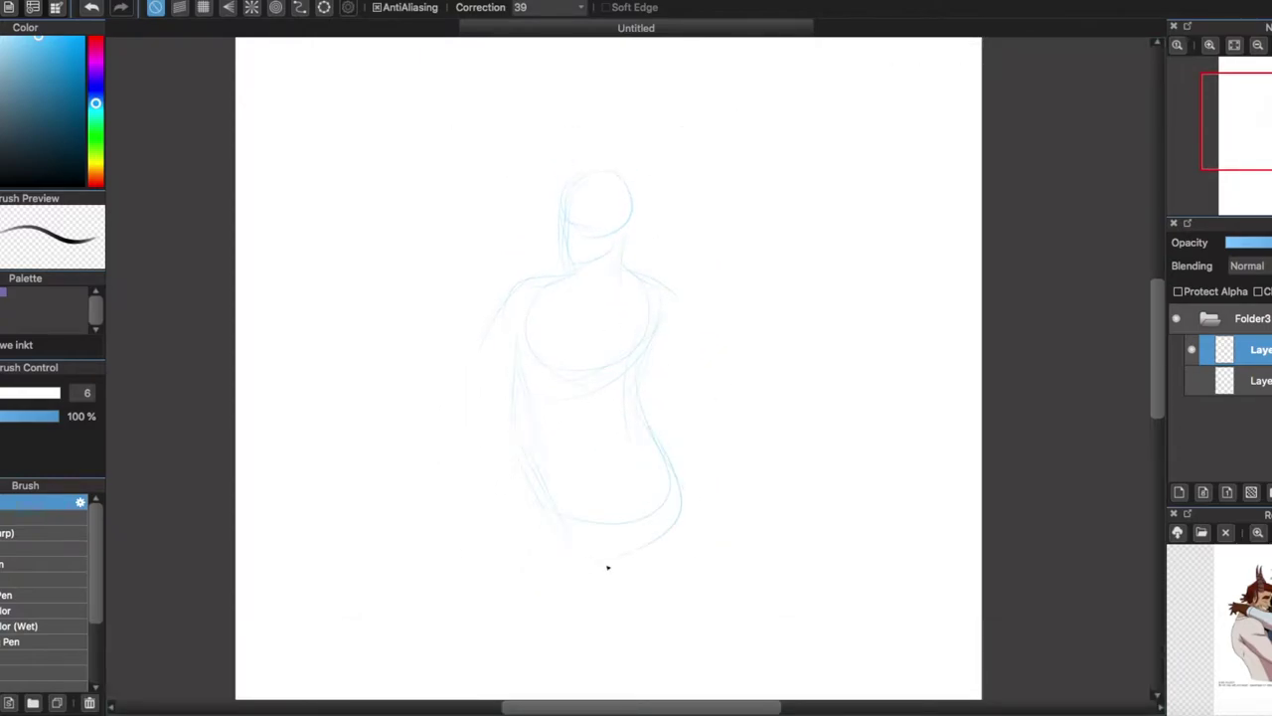
- Sketch the figure's skirt panels, crossed legs and feet below the hips
scroll(1136, 419, down, 3)
scroll(634, 347, down, 3)
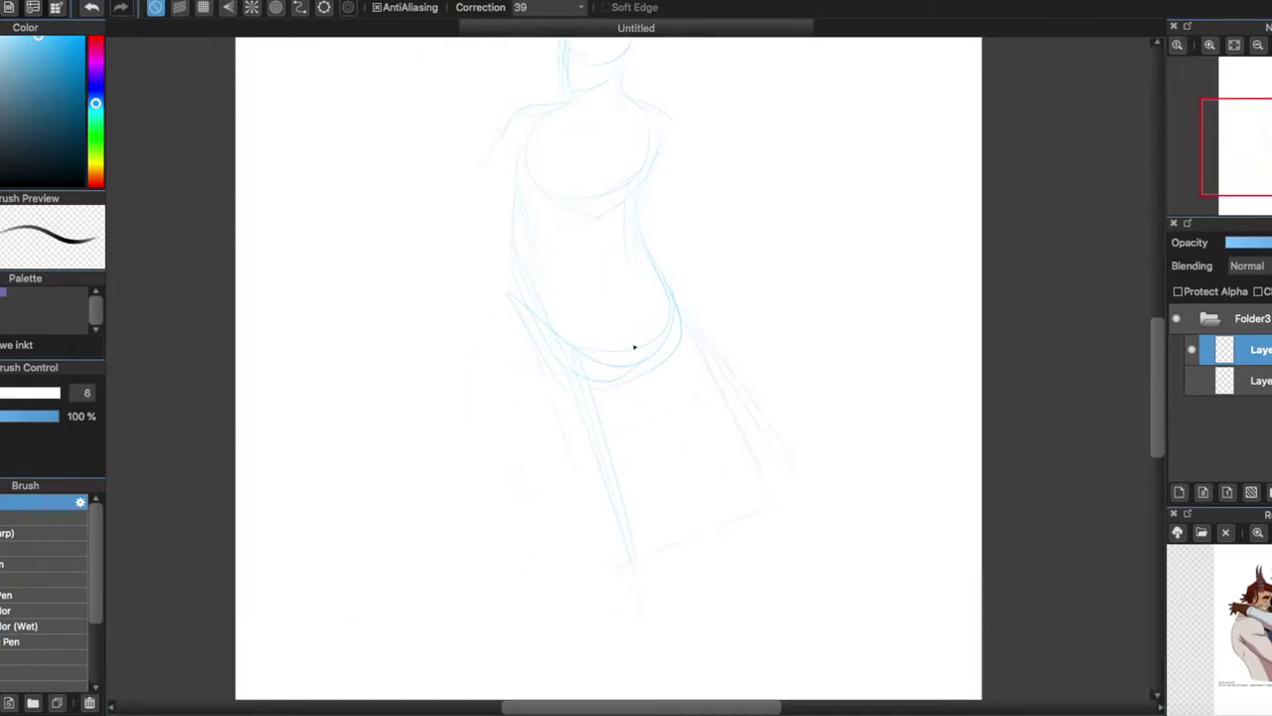
key(super+minus)
mouse_move(666, 629)
mouse_down()
mouse_move(624, 533)
mouse_move(589, 568)
mouse_up()
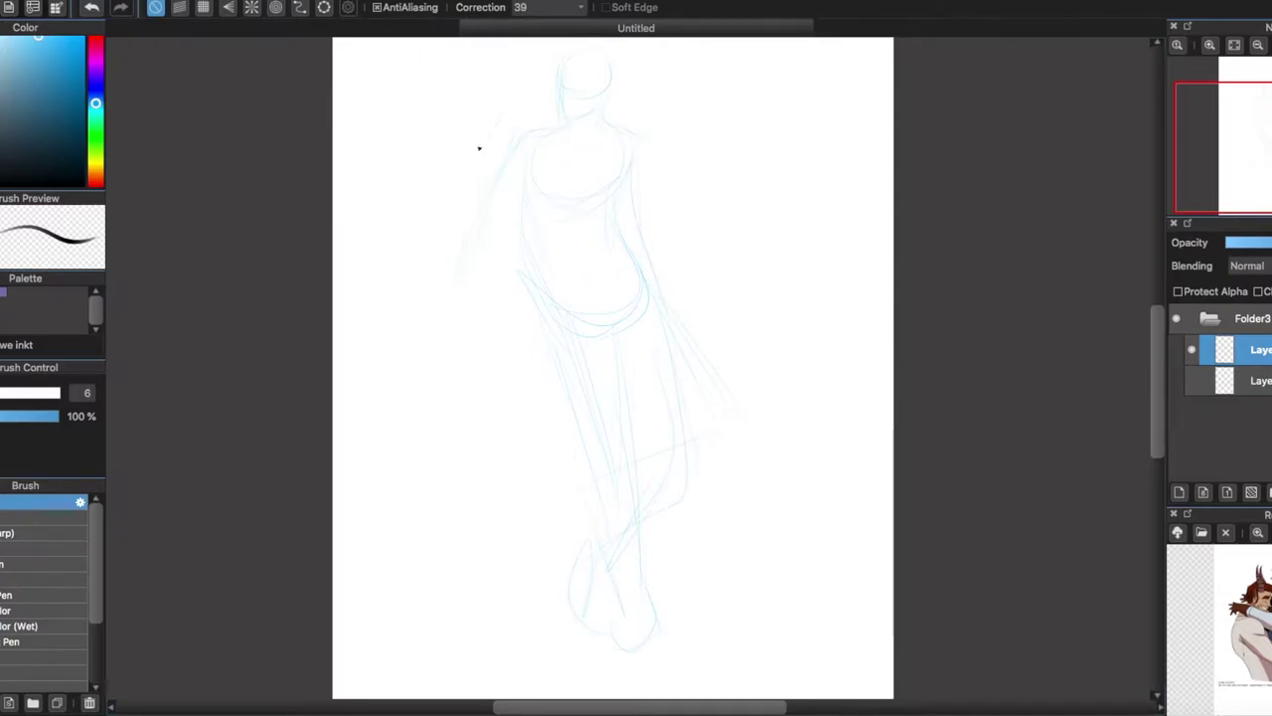
- Sketch the raised arm with the staff and transform the figure to stand in front of the animal
scroll(502, 131, up, 4)
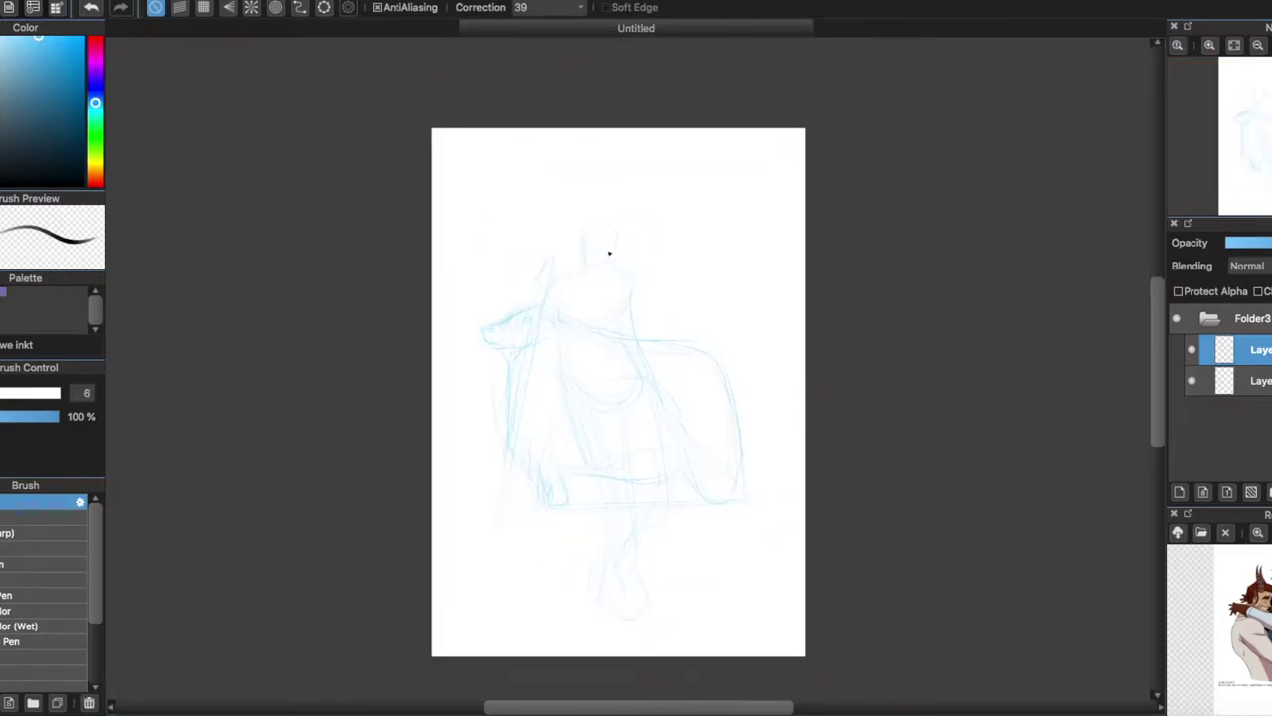
key(super+t)
drag(613, 228, 623, 248)
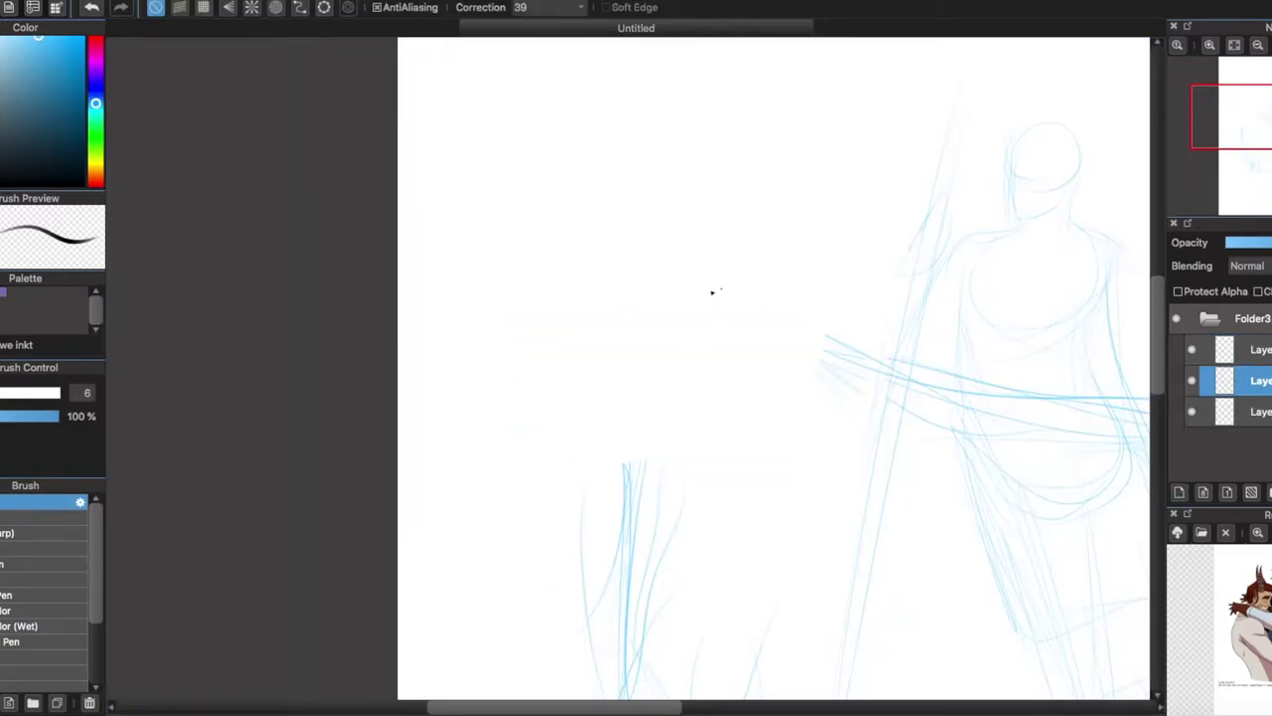
- Sketch a new head circle with curved guide lines above the animal's front legs and transform it into position
drag(710, 290, 621, 305)
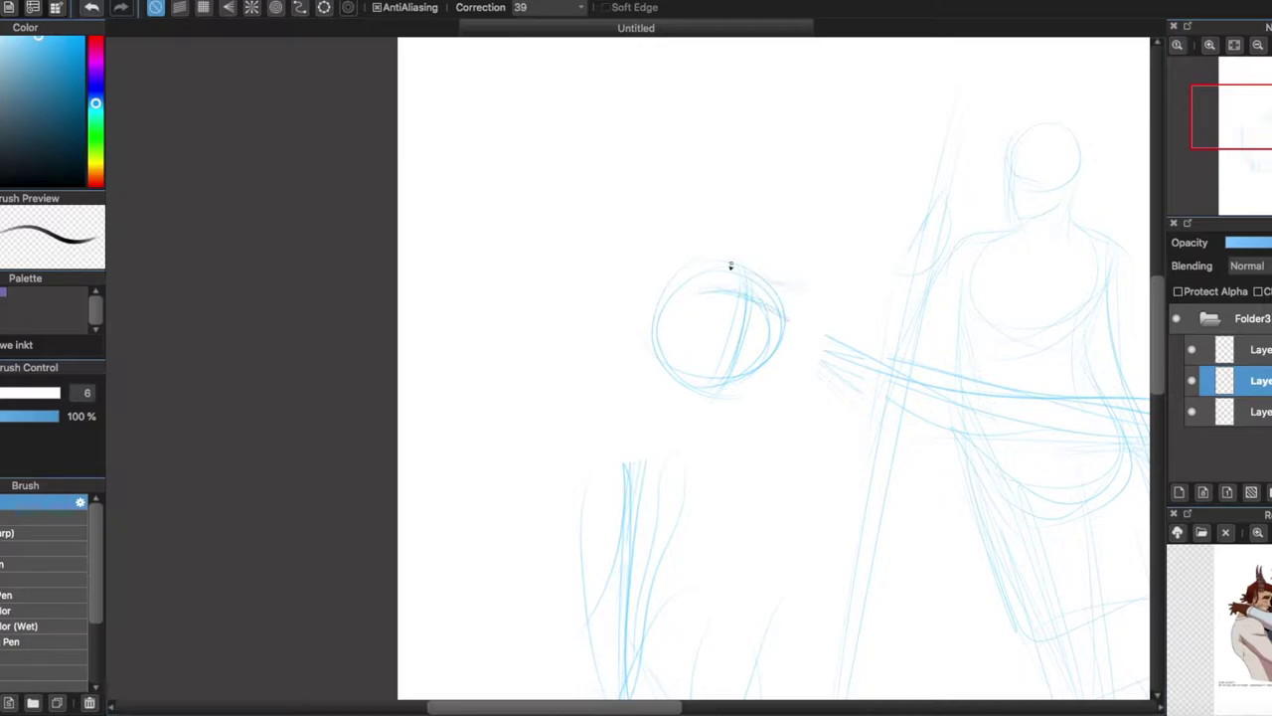
drag(685, 388, 668, 277)
key(super+t)
drag(564, 221, 570, 208)
key(Return)
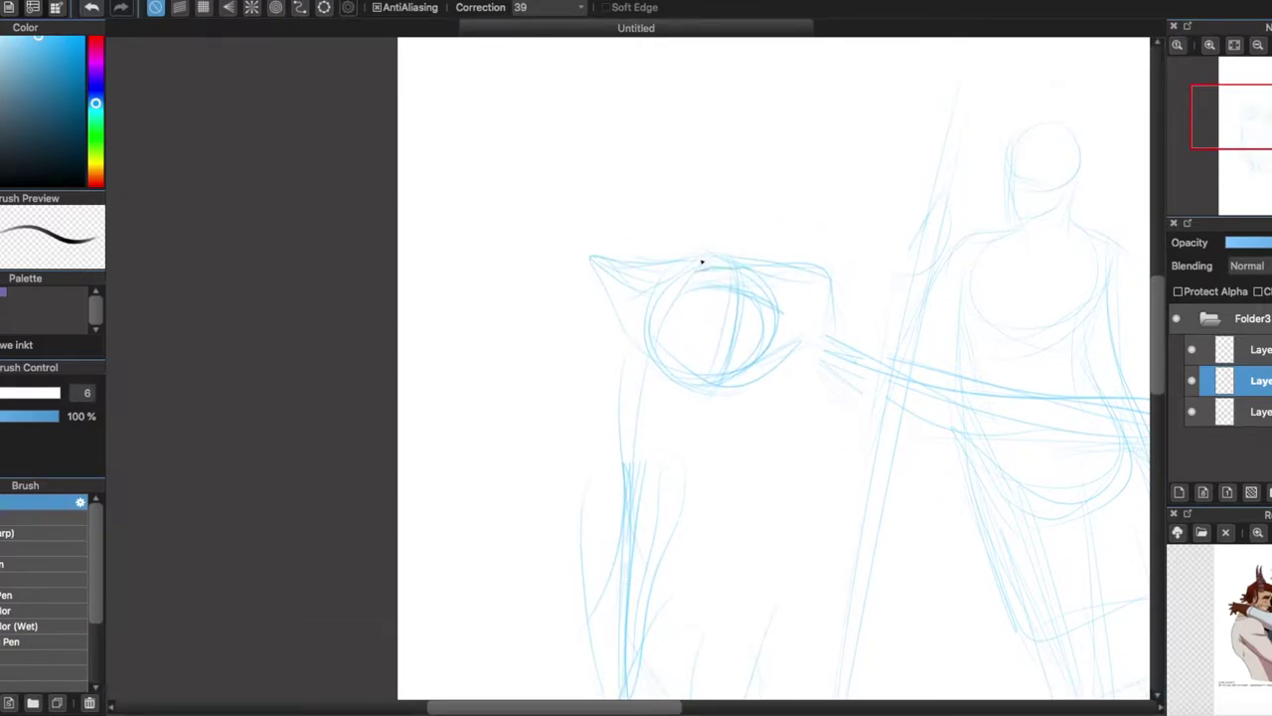
- Sketch the animal's ear, snout, mouth, nostril and neck facing the figure, and merge that layer down
scroll(745, 307, up, 3)
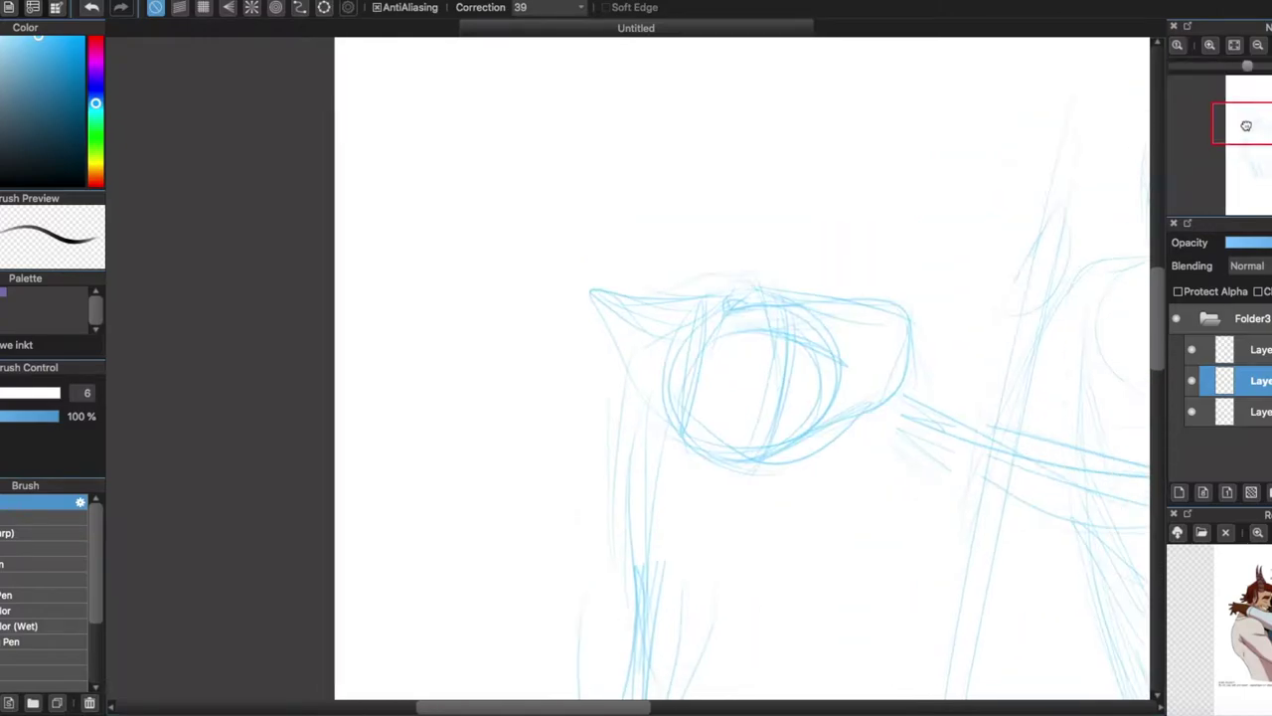
mouse_move(815, 326)
mouse_down()
mouse_move(719, 318)
mouse_move(803, 320)
mouse_up()
mouse_move(765, 390)
mouse_down()
mouse_move(826, 405)
mouse_move(642, 494)
mouse_move(656, 606)
mouse_up()
scroll(789, 343, down, 3)
scroll(789, 344, down, 5)
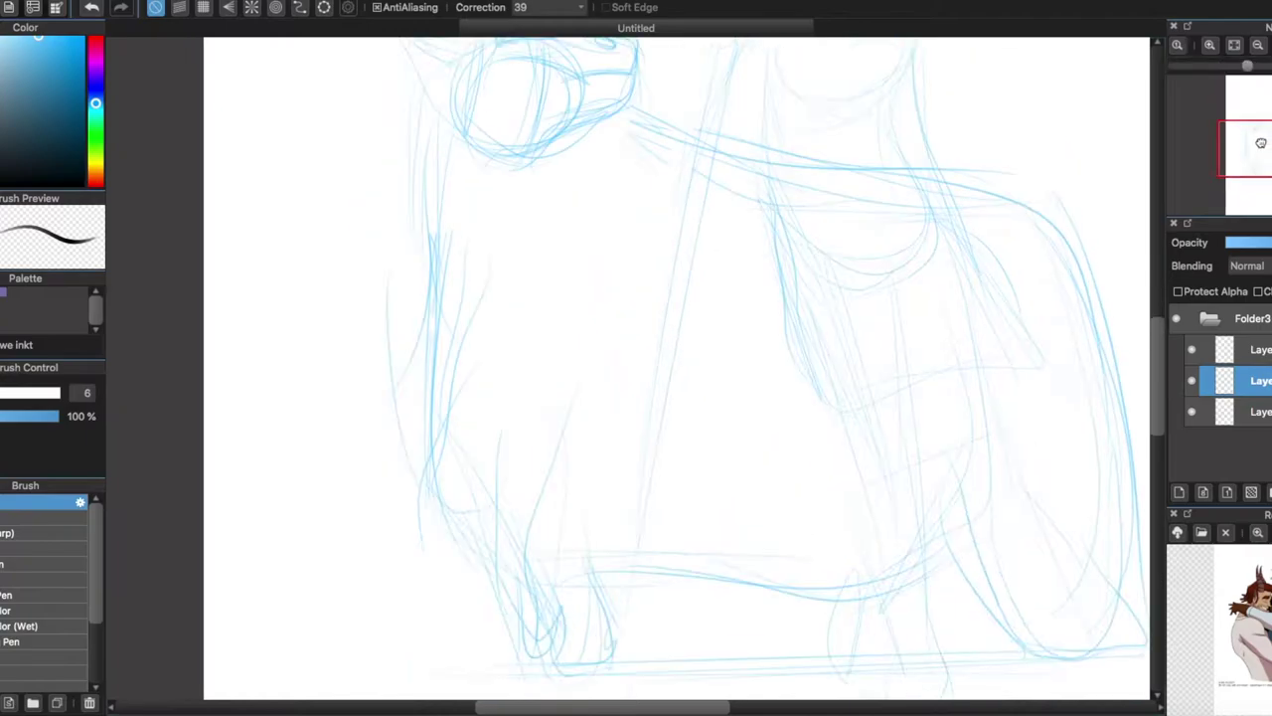
scroll(789, 344, up, 5)
key(ctrl+e)
- Add facial guide lines and an eye to the figure's head, and a curved waistband across the hips
scroll(700, 276, up, 3)
scroll(761, 333, up, 3)
drag(760, 333, 774, 548)
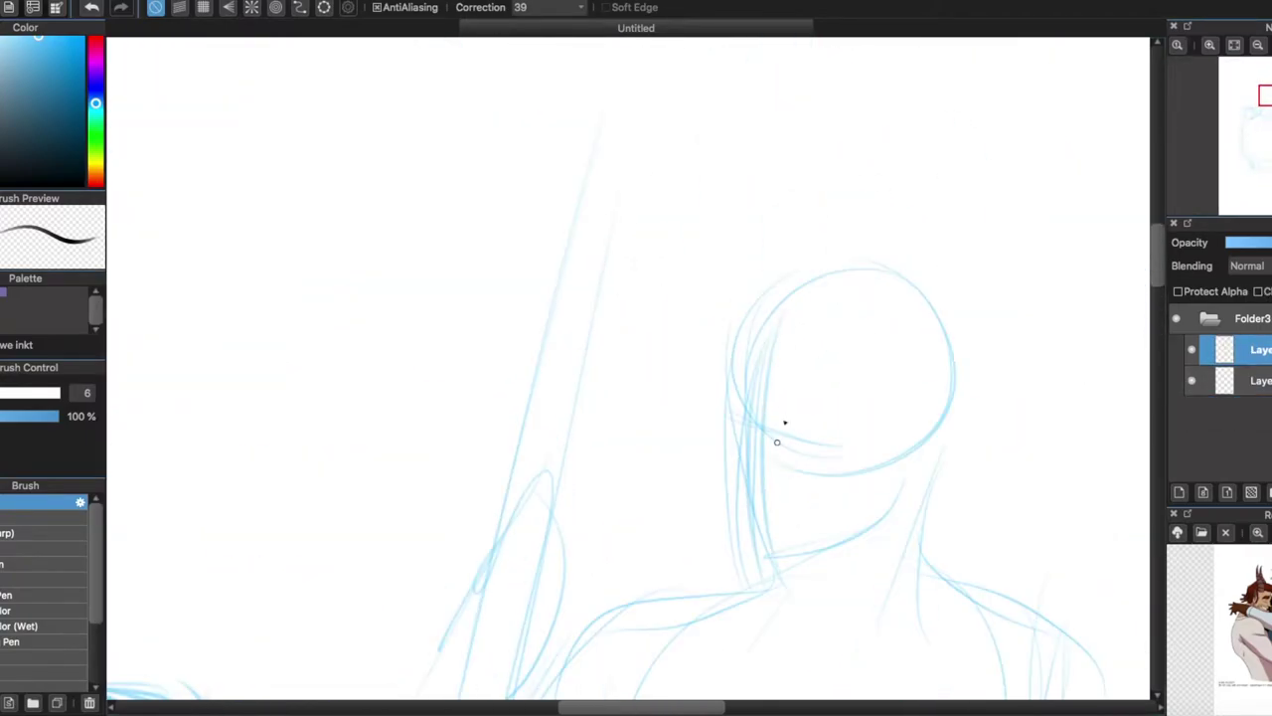
scroll(645, 442, down, 3)
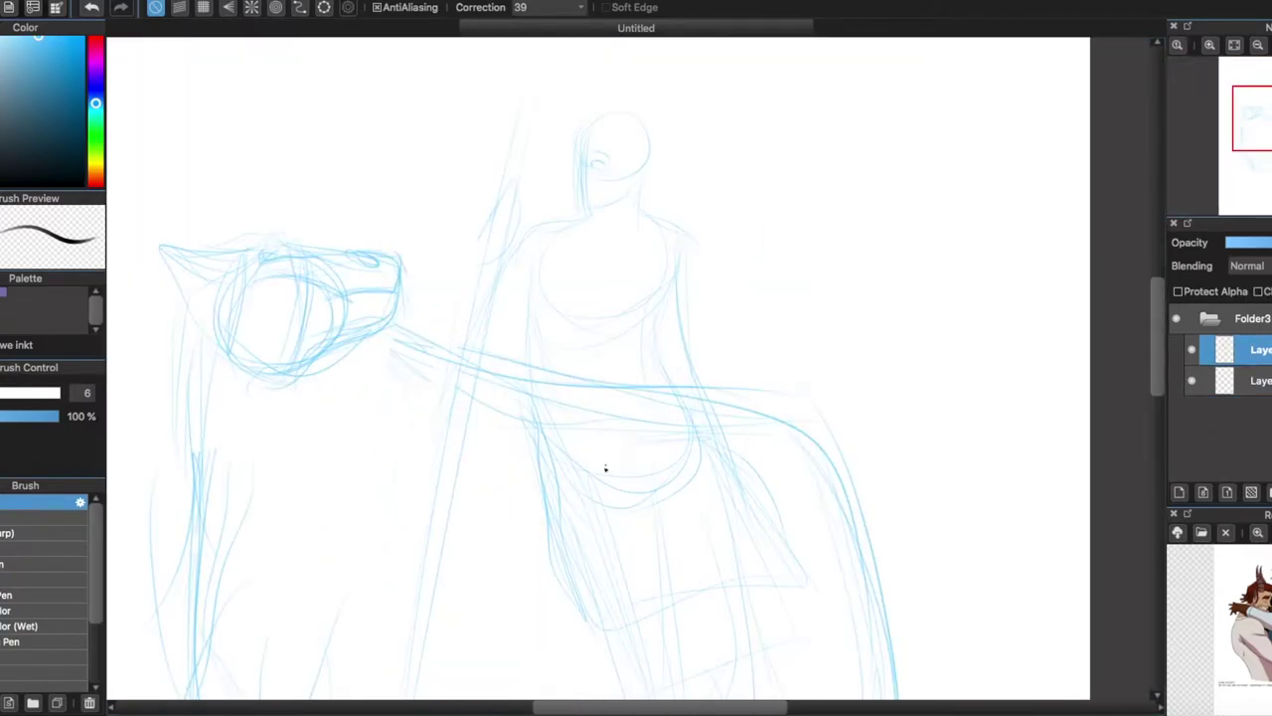
scroll(706, 318, down, 3)
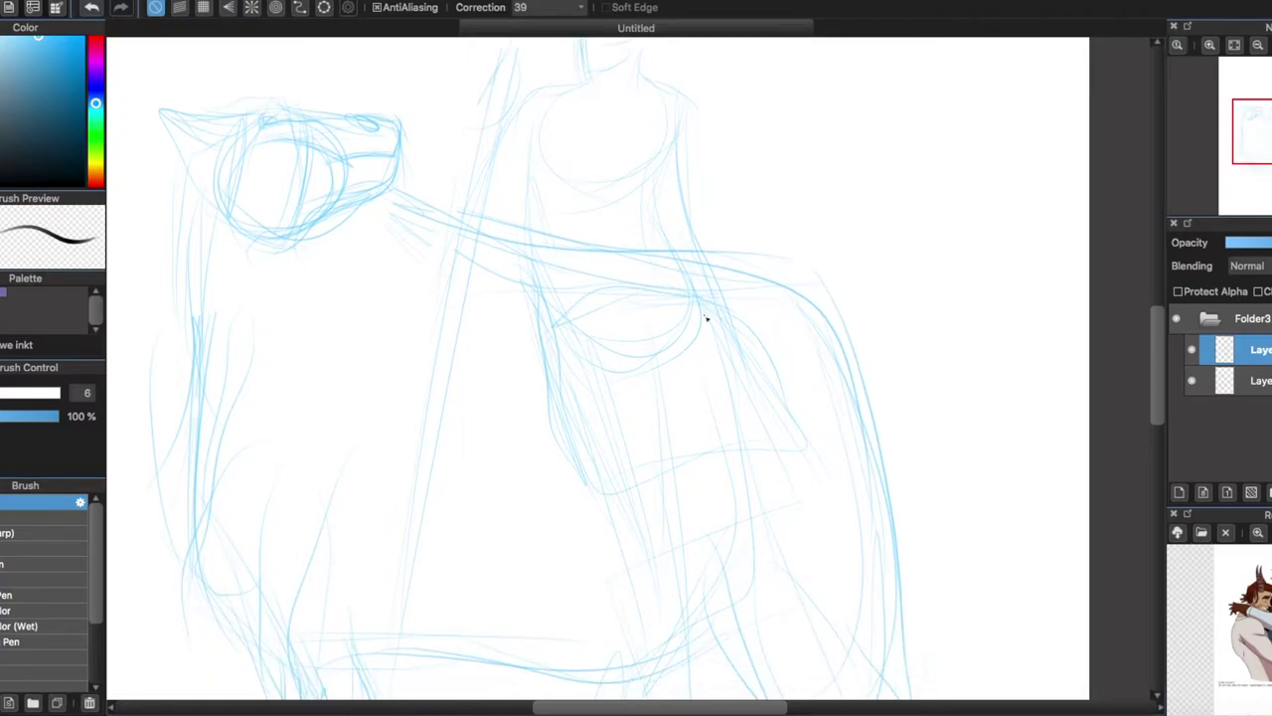
- Add a new layer above the sketch folder and set the brush to red at size 5
click(1250, 318)
click(1179, 492)
click(95, 40)
click(82, 393)
scroll(636, 397, up, 2)
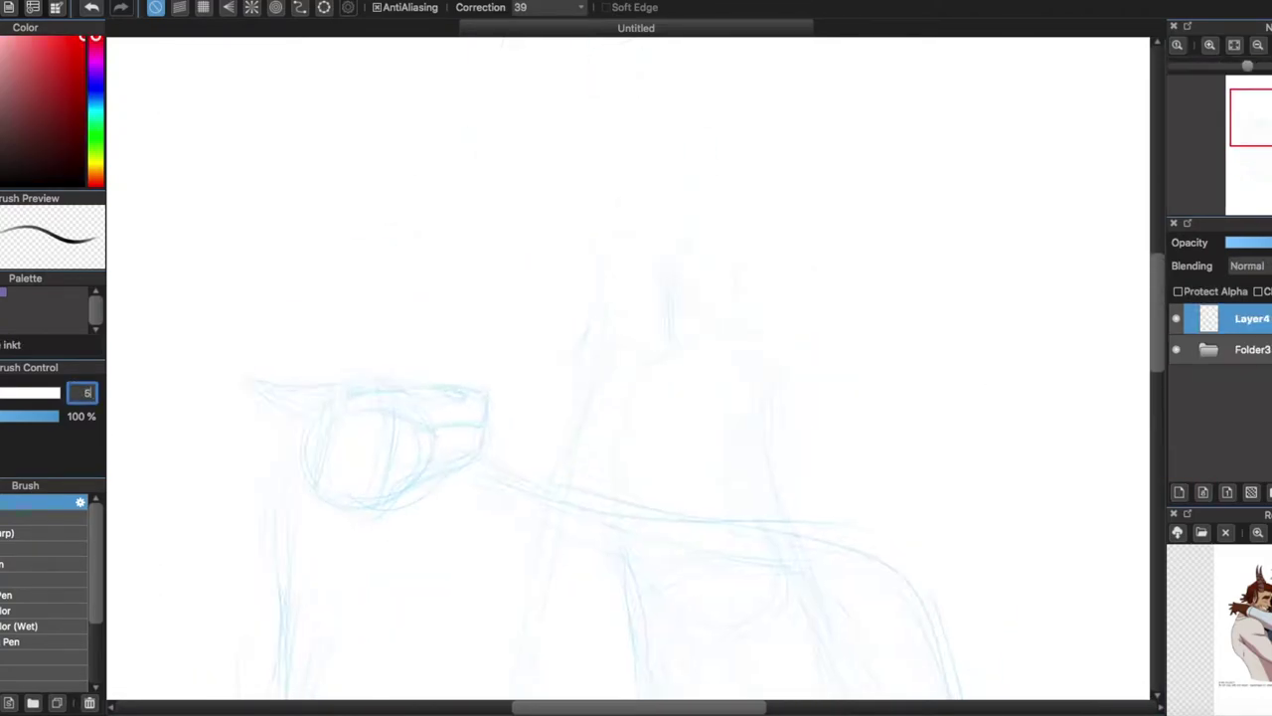
- Draw the figure's face in red over the blue guides, roughing in the profile, eyebrow, jawline and eye
scroll(636, 328, up, 3)
drag(519, 256, 552, 358)
mouse_move(613, 296)
mouse_down()
mouse_move(737, 309)
mouse_move(772, 350)
mouse_up()
mouse_move(581, 105)
mouse_down()
mouse_move(509, 314)
mouse_move(491, 436)
mouse_move(754, 508)
mouse_move(489, 457)
mouse_up()
drag(805, 447, 716, 538)
mouse_move(495, 392)
mouse_down()
mouse_move(520, 623)
mouse_move(575, 658)
mouse_up()
drag(853, 517, 576, 656)
mouse_move(618, 378)
mouse_down()
mouse_move(712, 417)
mouse_move(622, 408)
mouse_up()
drag(632, 378, 635, 396)
- Define the forehead, nose, lips, chin and jaw with firmer red strokes
drag(516, 248, 552, 363)
mouse_move(552, 364)
mouse_down()
mouse_move(471, 445)
mouse_move(475, 468)
mouse_move(586, 494)
mouse_up()
drag(517, 536, 564, 576)
drag(497, 485, 524, 536)
mouse_move(515, 530)
mouse_down()
mouse_move(554, 561)
mouse_move(517, 641)
mouse_up()
drag(489, 644, 576, 674)
drag(851, 514, 574, 658)
- Thicken the chin, nose bridge, eyebrow and mouth lines of the red face
mouse_move(581, 665)
mouse_down()
mouse_move(499, 592)
mouse_move(534, 682)
mouse_up()
drag(494, 626, 550, 672)
drag(519, 251, 556, 326)
drag(527, 304, 538, 335)
drag(616, 290, 743, 316)
drag(702, 318, 783, 379)
drag(518, 542, 575, 580)
- Draw the skull outline, an eye-level guide line and the ear in red
key(ctrl+minus)
mouse_move(545, 288)
mouse_down()
mouse_move(653, 156)
mouse_move(858, 215)
mouse_move(835, 457)
mouse_up()
drag(556, 368, 765, 402)
mouse_move(795, 396)
mouse_down()
mouse_move(807, 381)
mouse_move(811, 457)
mouse_up()
mouse_move(807, 382)
mouse_down()
mouse_move(797, 465)
mouse_move(795, 442)
mouse_up()
- Sketch hair strands beside the face and a wavy outer hair silhouette around the skull
drag(702, 270, 750, 458)
mouse_move(711, 266)
mouse_down()
mouse_move(776, 462)
mouse_move(761, 383)
mouse_up()
drag(600, 177, 482, 255)
mouse_move(776, 124)
mouse_down()
mouse_move(933, 179)
mouse_move(875, 452)
mouse_up()
mouse_move(765, 99)
mouse_down()
mouse_move(592, 124)
mouse_move(507, 263)
mouse_up()
- Add bangs over the forehead, curls above the ear, and loose locks before the face and behind the neck
drag(626, 214, 665, 313)
drag(680, 249, 735, 403)
drag(765, 238, 775, 368)
drag(795, 367, 857, 284)
drag(519, 196, 502, 340)
drag(547, 256, 481, 396)
drag(545, 304, 447, 437)
drag(831, 401, 847, 533)
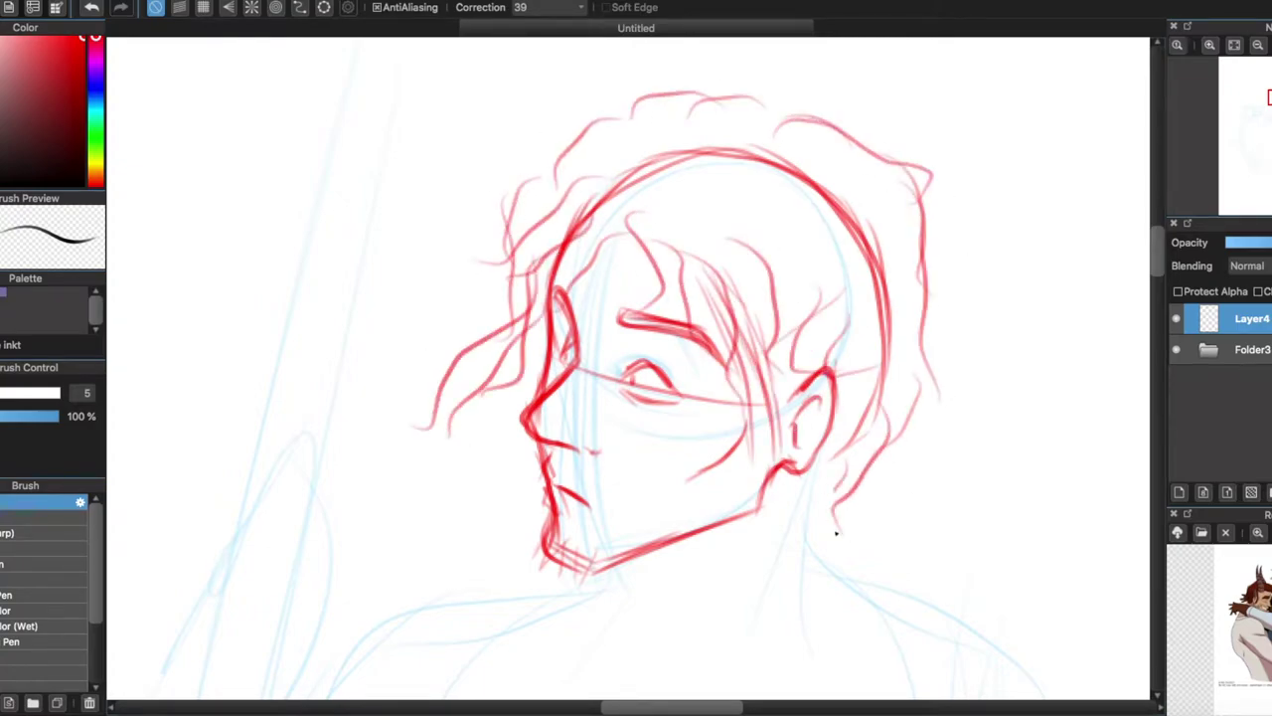
- Transform the red head sketch to adjust its size and placement over the blue guide
key(ctrl+minus)
key(ctrl+t)
drag(696, 328, 714, 350)
key(Return)
- Draw the neck and the folded scarf collar beneath the figure's jaw in red
drag(725, 372, 686, 487)
drag(612, 434, 710, 467)
drag(720, 424, 660, 457)
mouse_move(660, 427)
mouse_down()
mouse_move(566, 437)
mouse_move(658, 449)
mouse_up()
mouse_move(546, 454)
mouse_down()
mouse_move(696, 465)
mouse_move(759, 429)
mouse_up()
- Draw the shoulder lines, the short sleeve and the side of the chest in red
mouse_move(646, 459)
mouse_down()
mouse_move(818, 463)
mouse_move(817, 551)
mouse_up()
drag(795, 463, 793, 543)
drag(552, 443, 443, 511)
mouse_move(779, 481)
mouse_down()
mouse_move(740, 636)
mouse_move(592, 646)
mouse_up()
- Draw the waist contour, the raised arm with its gripping hand, and the upper part of the staff in red
scroll(698, 622, down, 2)
mouse_move(699, 622)
mouse_down()
mouse_move(699, 368)
mouse_move(746, 468)
mouse_up()
drag(484, 408, 547, 300)
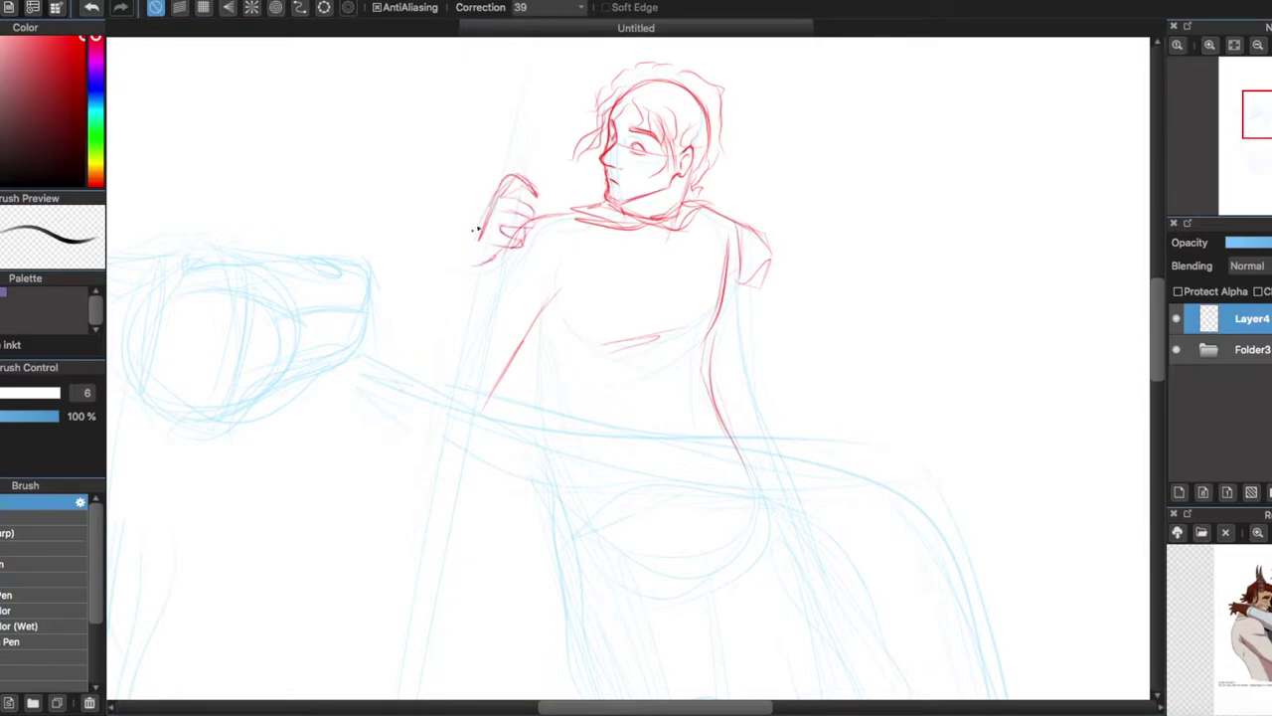
drag(1155, 321, 1156, 301)
mouse_move(522, 117)
mouse_down()
mouse_move(477, 293)
mouse_move(532, 234)
mouse_up()
- Select the gripping hand with its staff section and transform it to adjust its placement on the staff
key(m)
drag(431, 170, 540, 298)
key(ctrl+t)
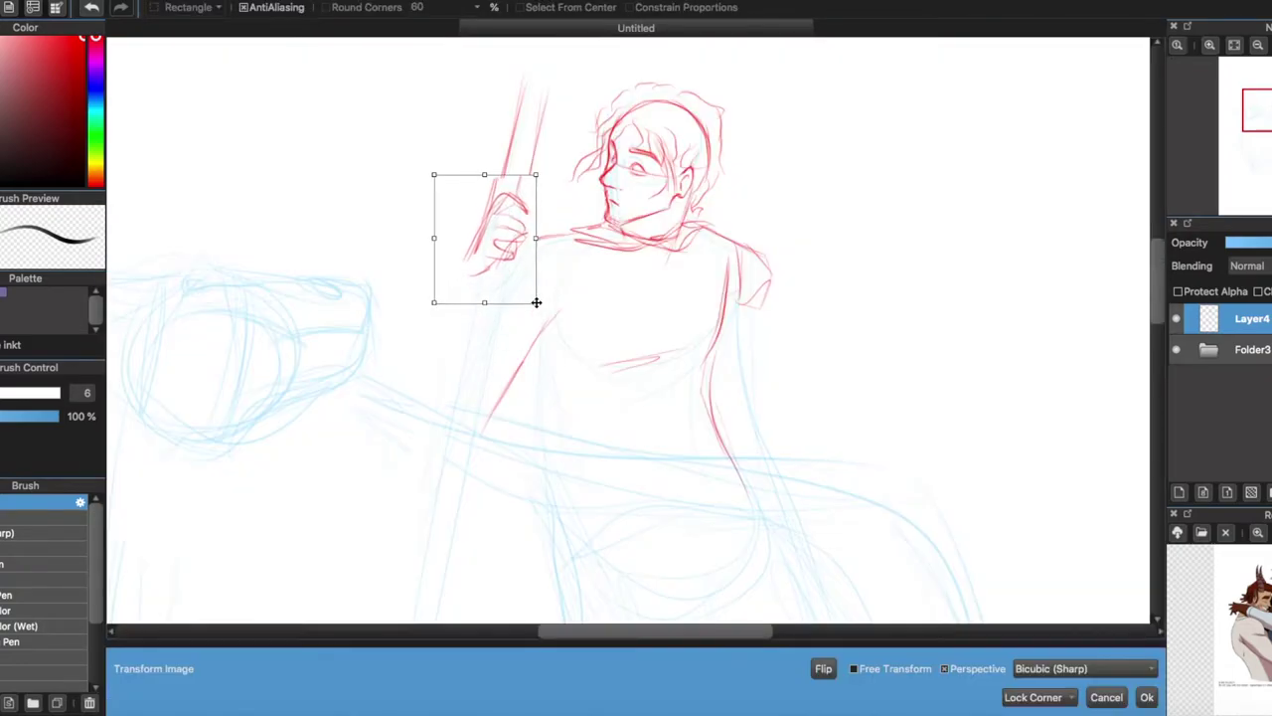
key(Return)
- Draw the outline of the rear arm, and continue the staff shaft down past the raised forearm in red
key(b)
key(ctrl+minus)
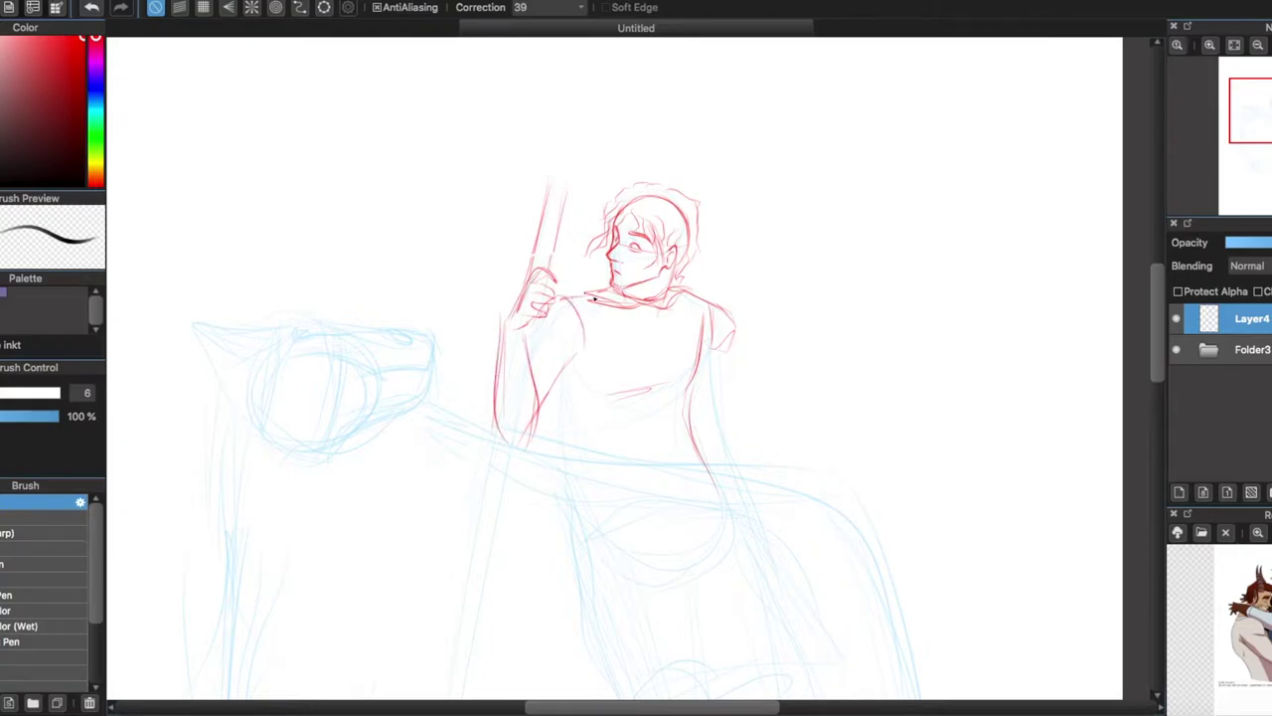
drag(714, 326, 743, 512)
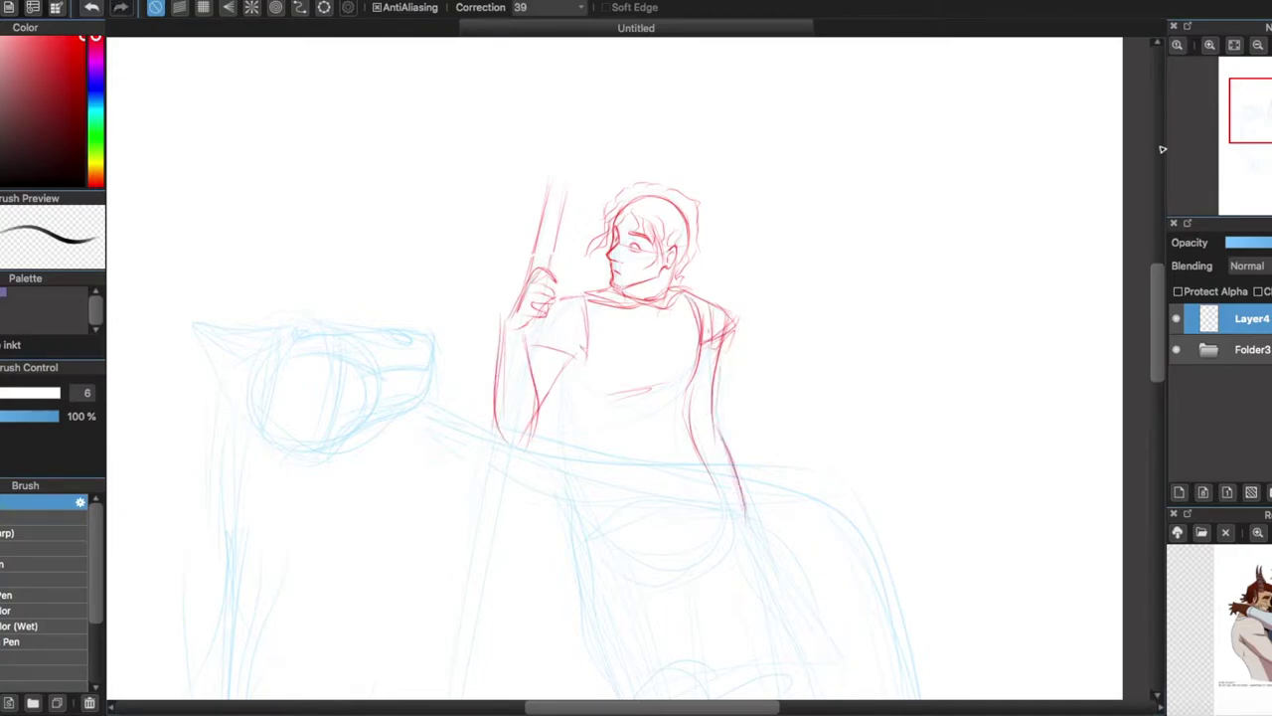
drag(530, 263, 499, 442)
drag(527, 362, 505, 472)
drag(497, 330, 487, 387)
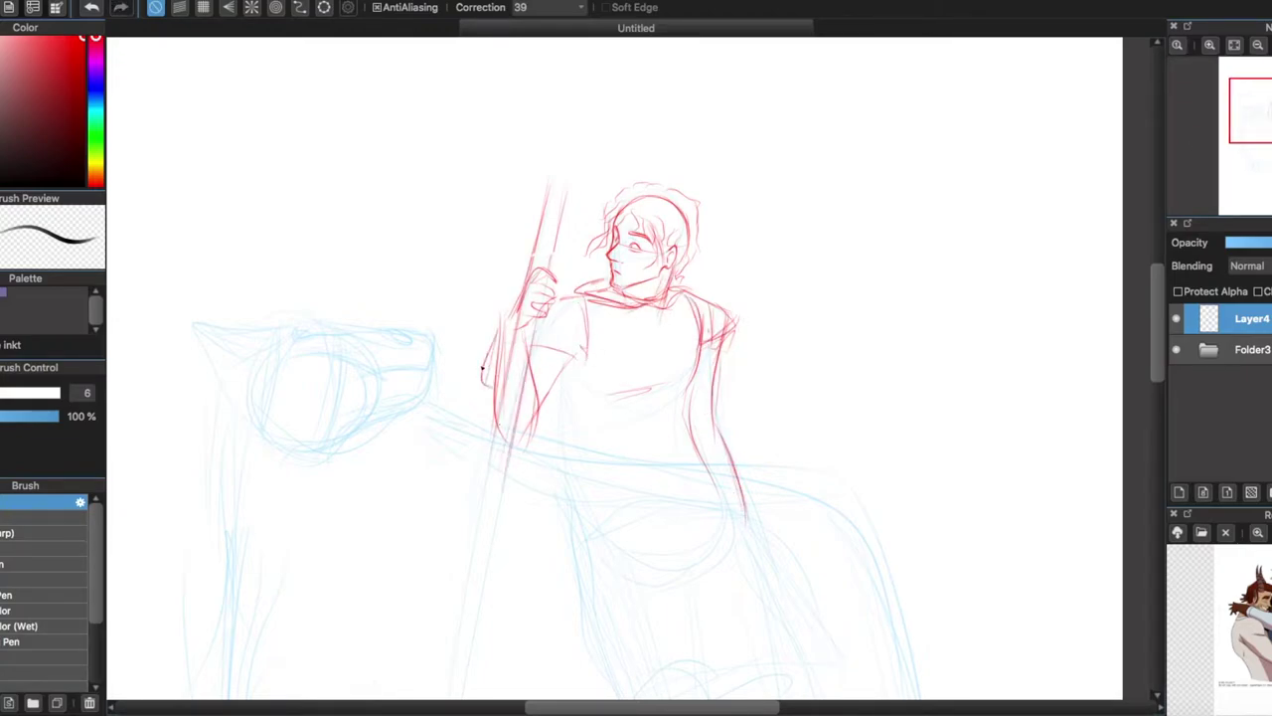
- Draw the waist and hip contour, the breastplate's lower edge and the belly's centre line in red
drag(567, 369, 606, 631)
scroll(610, 617, down, 3)
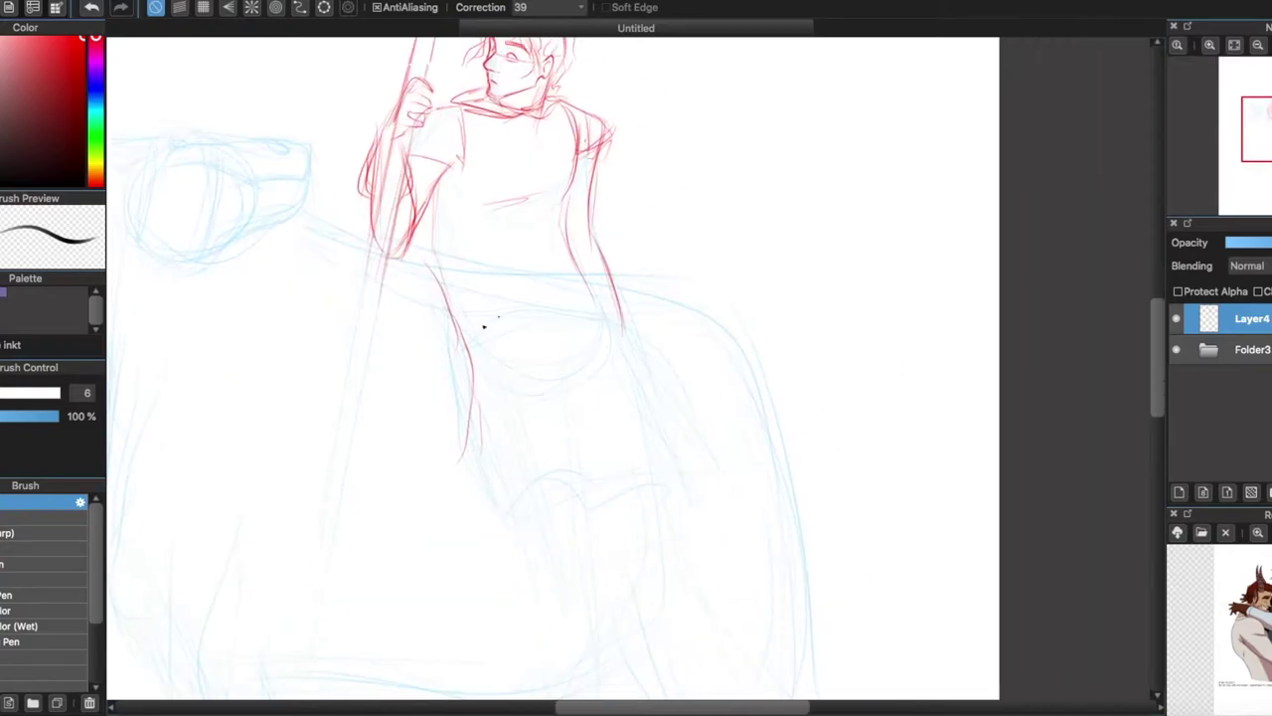
drag(527, 209, 545, 298)
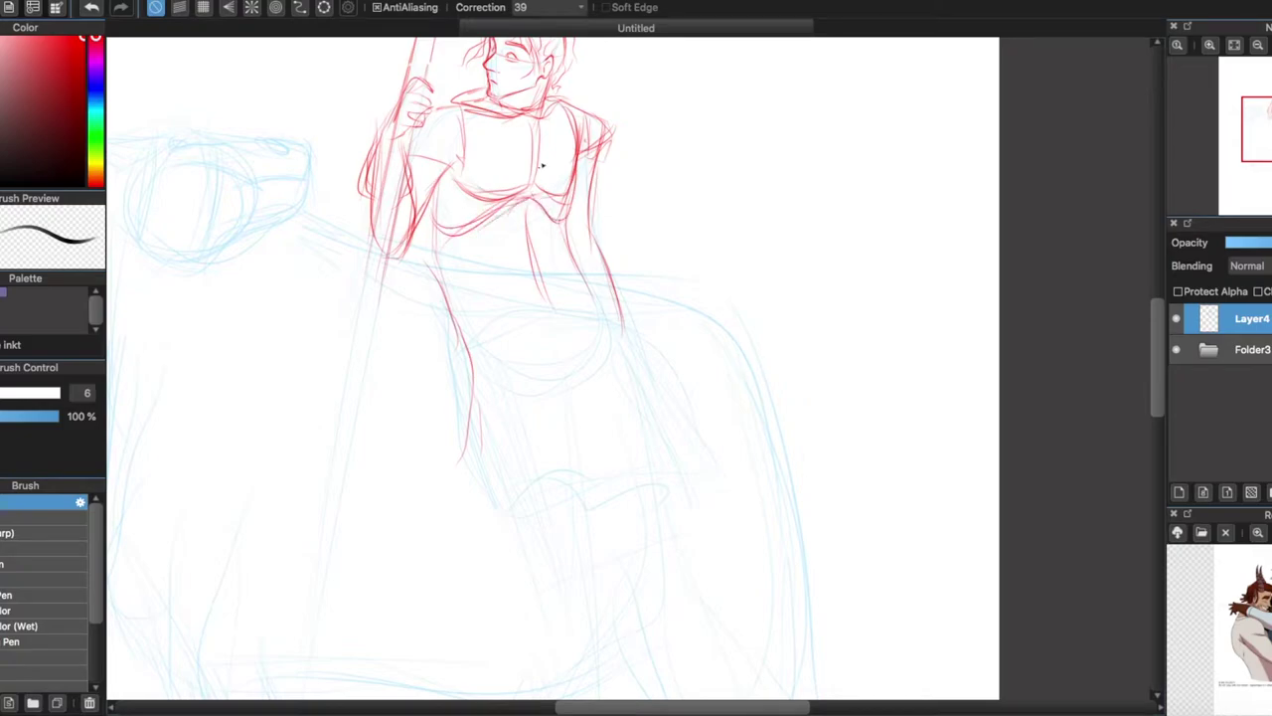
- Draw the thigh division, the skirt hem over the knees and the rough lower legs in red
drag(536, 359, 574, 521)
scroll(1145, 365, down, 3)
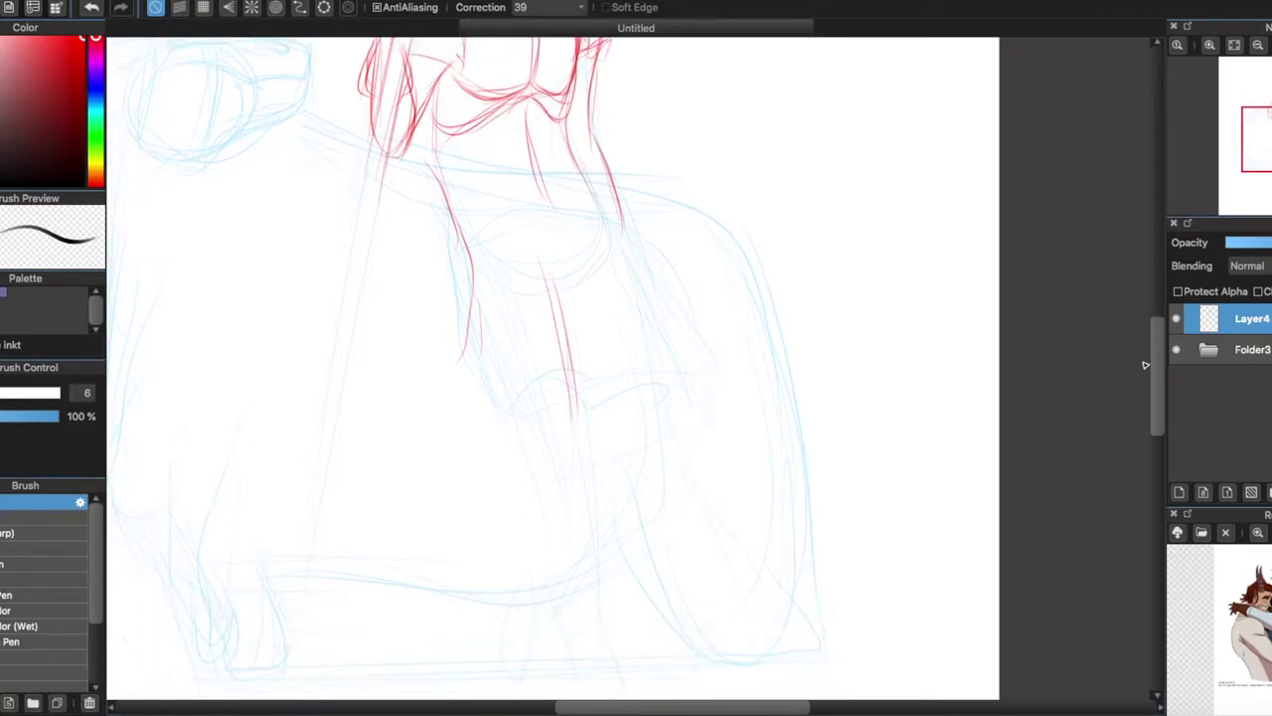
drag(589, 456, 592, 622)
drag(517, 440, 559, 602)
mouse_move(629, 284)
mouse_down()
mouse_move(644, 437)
mouse_move(592, 521)
mouse_up()
drag(481, 419, 574, 371)
drag(484, 392, 584, 360)
mouse_move(565, 251)
mouse_down()
mouse_move(590, 389)
mouse_move(678, 374)
mouse_up()
- Draw the curved belt with its small centre mark across the figure's hips in red
scroll(1145, 305, up, 4)
mouse_move(606, 343)
mouse_down()
mouse_move(463, 338)
mouse_move(609, 342)
mouse_up()
drag(524, 330, 525, 342)
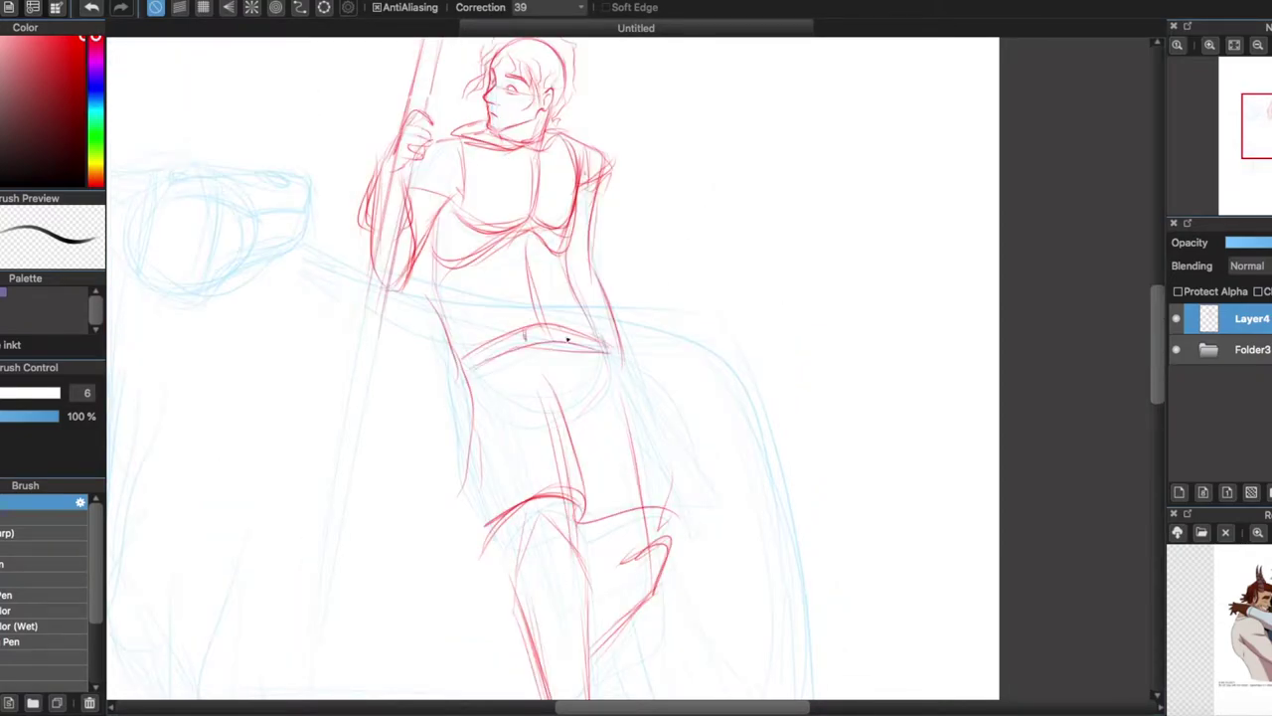
- Draw the front foot as a rounded shoe with an ankle band in red
scroll(564, 552, down, 5)
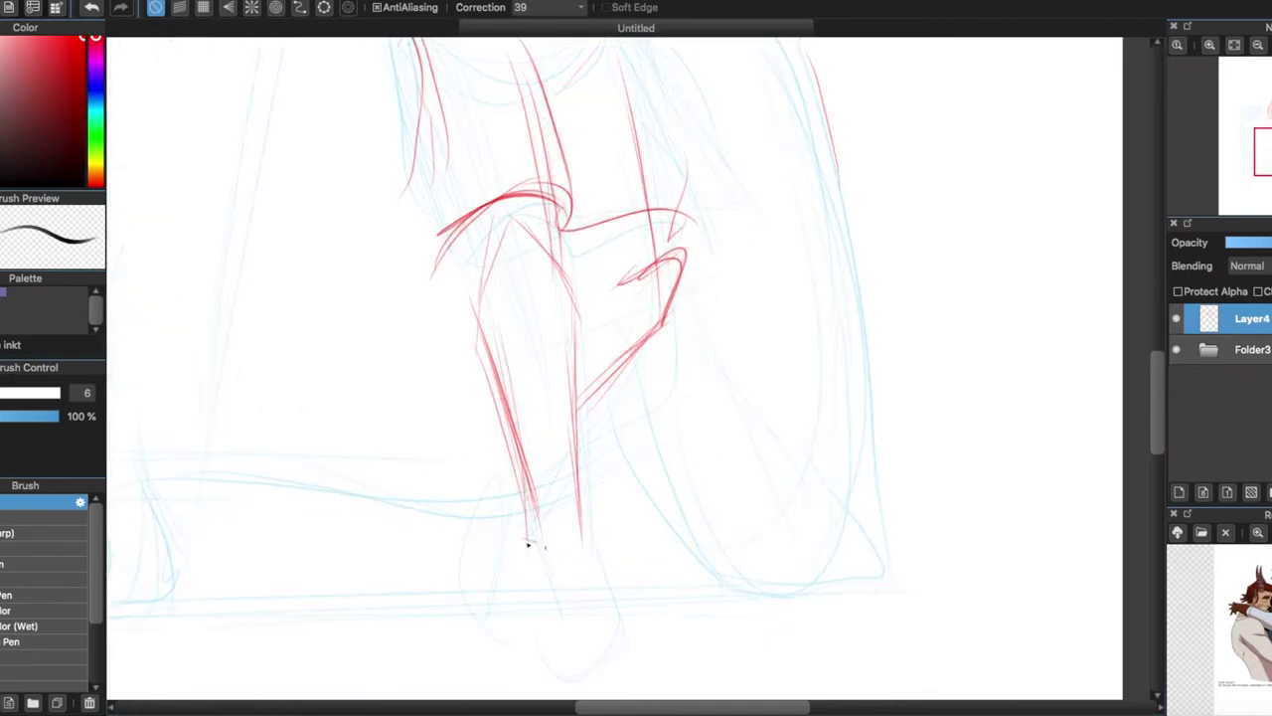
drag(585, 553, 608, 612)
drag(531, 544, 525, 617)
mouse_move(583, 569)
mouse_down()
mouse_move(520, 636)
mouse_move(612, 636)
mouse_up()
mouse_move(518, 596)
mouse_down()
mouse_move(597, 578)
mouse_move(601, 565)
mouse_up()
drag(593, 577, 610, 644)
- Define the front leg's calf contours and the pointed knee guard with tapering shin lines in red
drag(482, 320, 527, 513)
mouse_move(473, 338)
mouse_down()
mouse_move(517, 394)
mouse_move(547, 523)
mouse_up()
drag(572, 288, 559, 471)
drag(568, 385, 551, 557)
drag(475, 292, 471, 348)
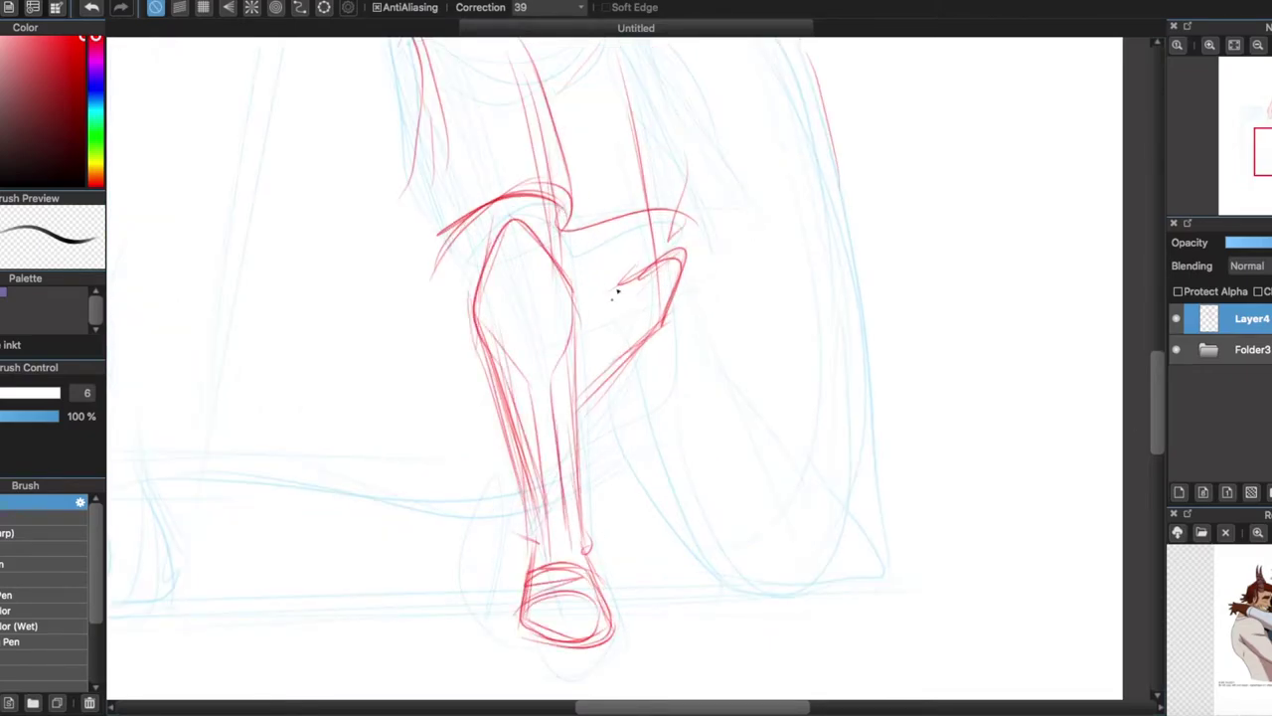
- Draw the bent rear leg with its crossed foot, and refine the skirt hem above the knees in red
drag(573, 288, 616, 296)
mouse_move(620, 285)
mouse_down()
mouse_move(662, 328)
mouse_move(552, 467)
mouse_up()
drag(527, 489, 519, 553)
mouse_move(495, 465)
mouse_down()
mouse_move(487, 593)
mouse_move(531, 549)
mouse_move(503, 553)
mouse_up()
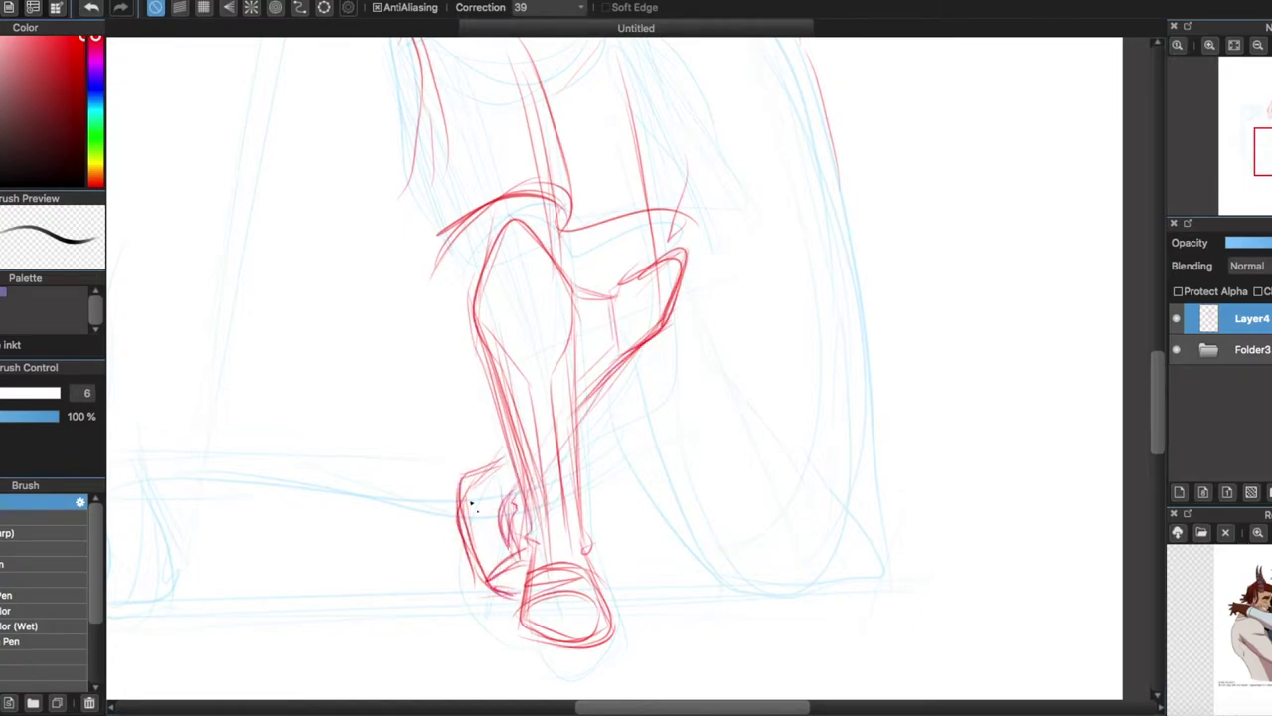
drag(641, 351, 575, 449)
drag(631, 362, 574, 553)
mouse_move(461, 123)
mouse_down()
mouse_move(435, 292)
mouse_move(547, 183)
mouse_up()
drag(483, 221, 693, 244)
key(ctrl+minus)
key(ctrl+minus)
key(ctrl+minus)
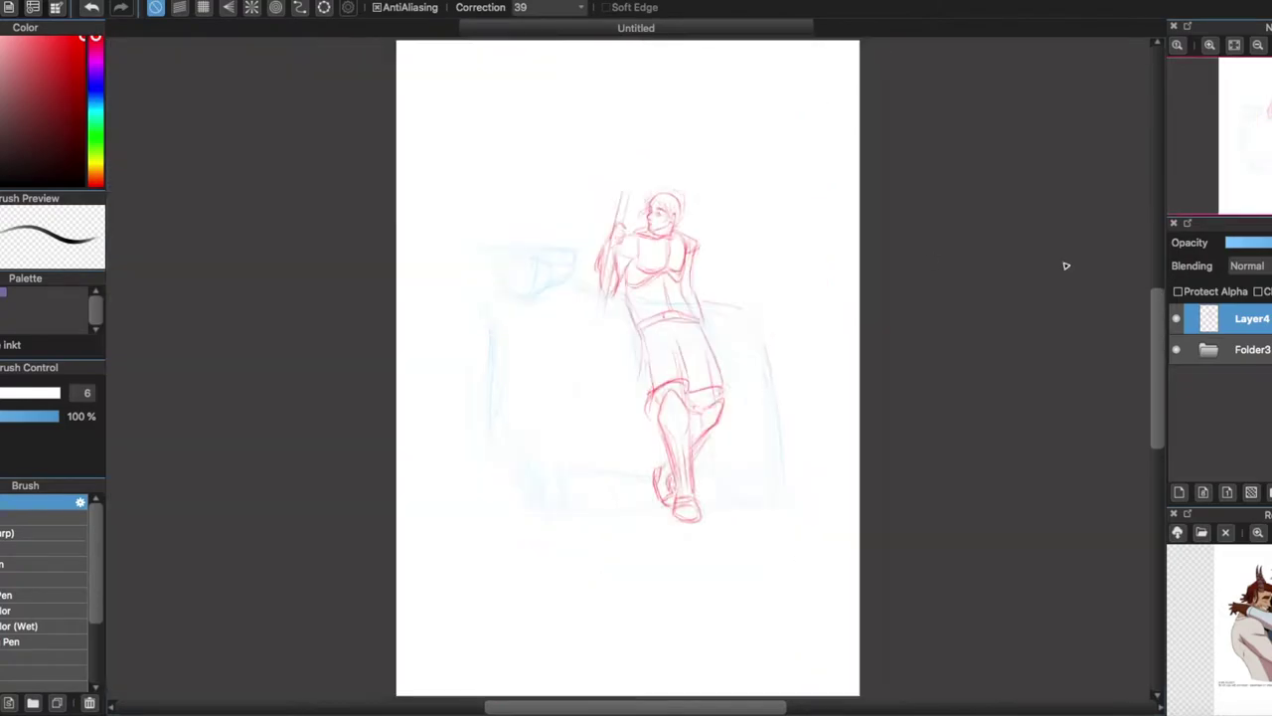
- Select the figure's lower body and transform it to shorten the legs
key(ctrl+plus)
key(m)
key(ctrl+t)
mouse_move(477, 205)
mouse_down()
mouse_move(761, 596)
mouse_move(659, 408)
mouse_up()
key(Return)
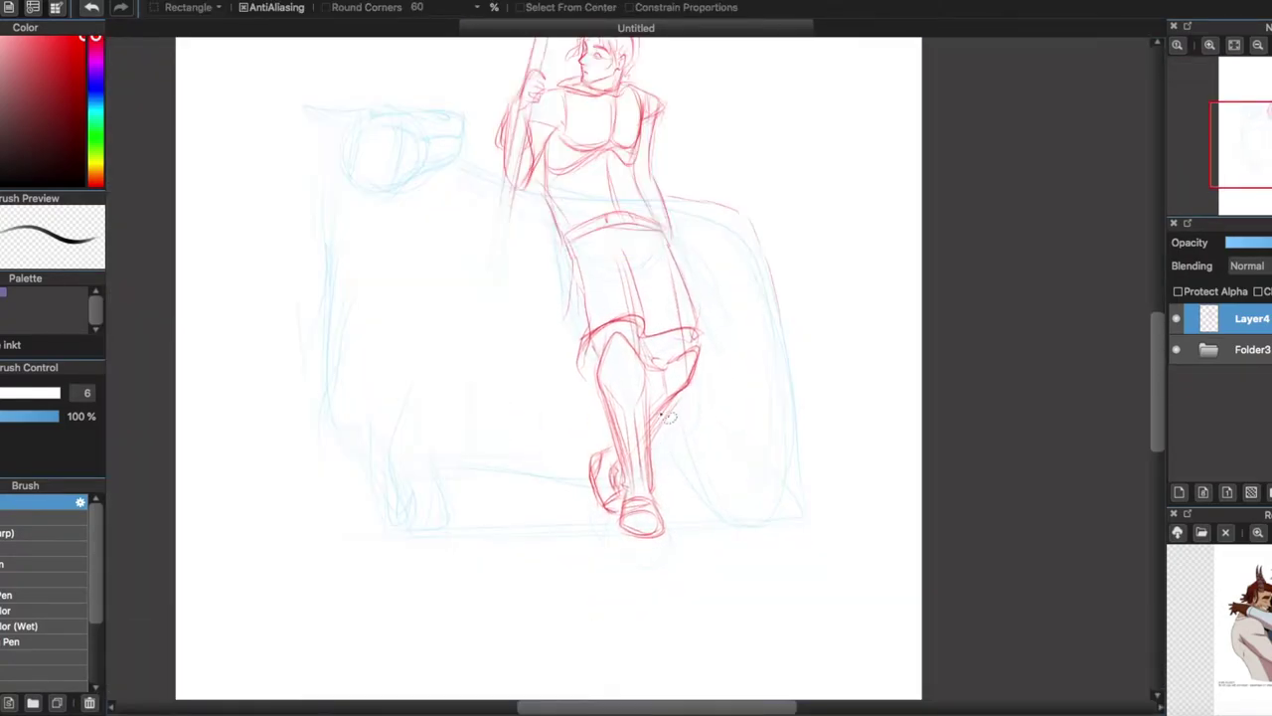
scroll(669, 418, up, 3)
key(ctrl+t)
key(Escape)
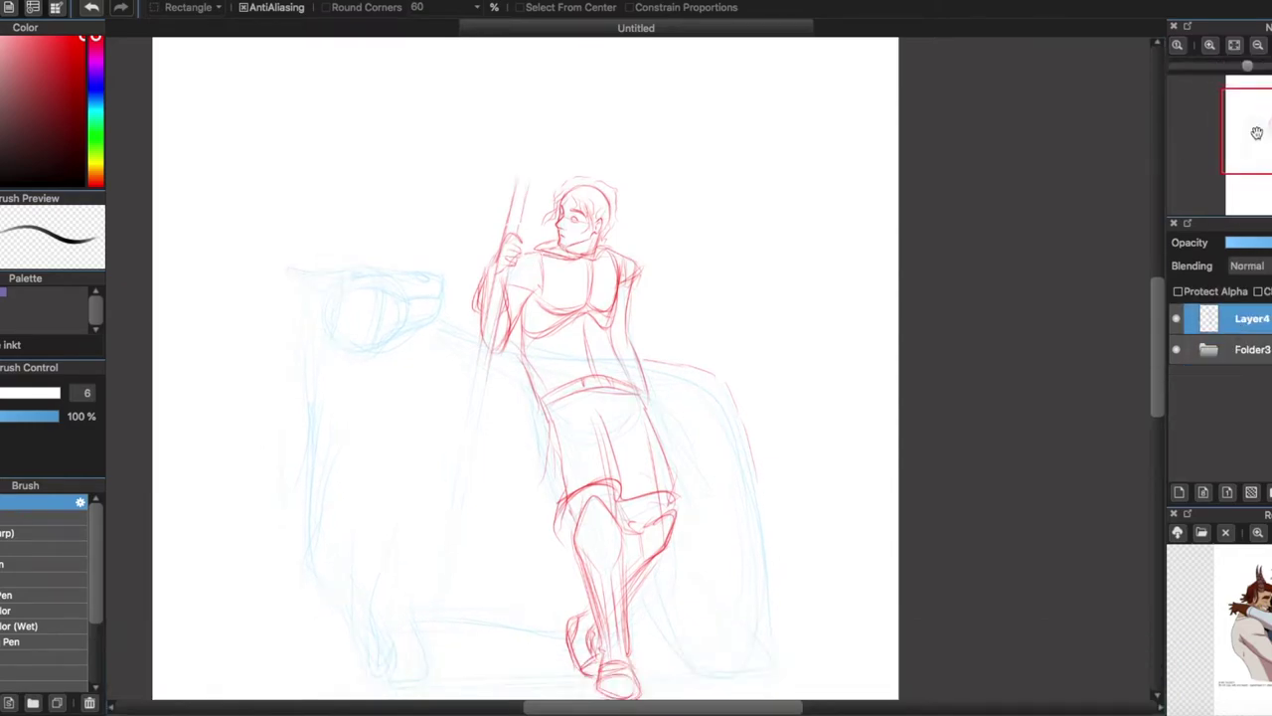
- Draw the rear arm's cuff, the skirt folds and the start of a braid over the breastplate in red
key(ctrl+plus)
key(b)
mouse_move(553, 377)
mouse_down()
mouse_move(604, 456)
mouse_move(618, 527)
mouse_up()
drag(606, 464, 632, 526)
drag(537, 448, 462, 562)
drag(548, 495, 503, 611)
mouse_move(554, 459)
mouse_down()
mouse_move(517, 585)
mouse_move(557, 624)
mouse_up()
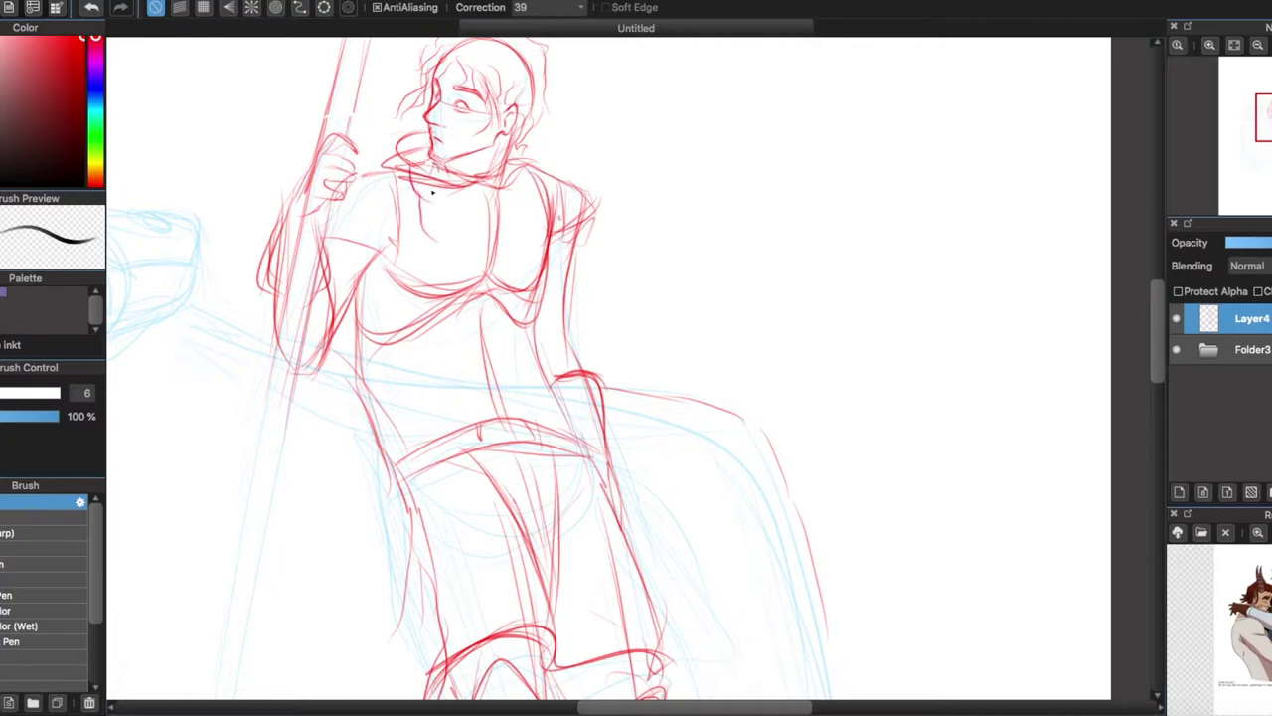
- Reinforce the front sleeve, the raised forearm and the rear shoulder cap with darker red lines
scroll(803, 484, down, 5)
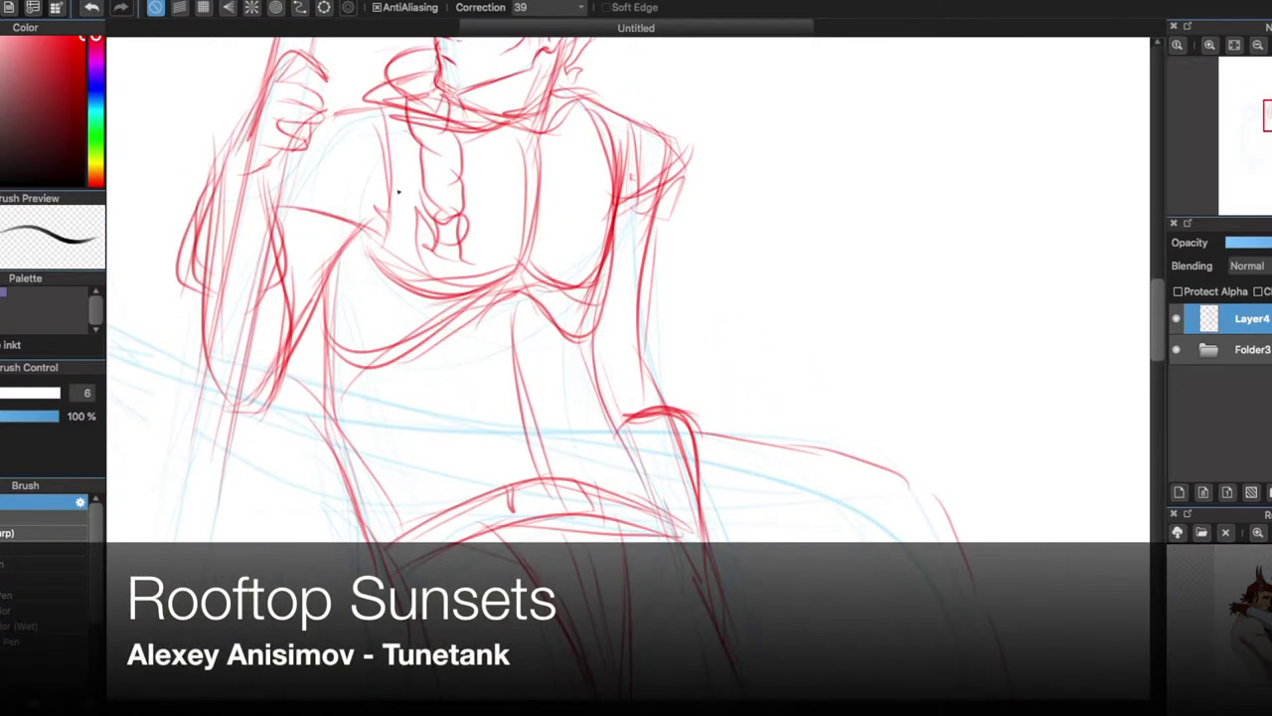
drag(398, 134, 274, 209)
drag(407, 194, 267, 189)
drag(363, 214, 298, 358)
drag(293, 281, 249, 413)
drag(254, 298, 194, 402)
mouse_move(577, 95)
mouse_down()
mouse_move(612, 203)
mouse_move(661, 124)
mouse_up()
drag(658, 117, 671, 191)
- Strengthen the torso's side contours, the belly's centre line and the belt edges in red
drag(614, 128, 577, 337)
drag(597, 288, 656, 521)
drag(323, 310, 402, 521)
mouse_move(298, 393)
mouse_down()
mouse_move(427, 626)
mouse_move(427, 696)
mouse_up()
mouse_move(516, 310)
mouse_down()
mouse_move(527, 417)
mouse_move(566, 477)
mouse_up()
drag(661, 469, 487, 497)
drag(407, 532, 651, 516)
- Redraw the rear forearm's edge and add jagged fold marks along the rear arm in red
mouse_move(614, 423)
mouse_down()
mouse_move(684, 422)
mouse_move(714, 630)
mouse_up()
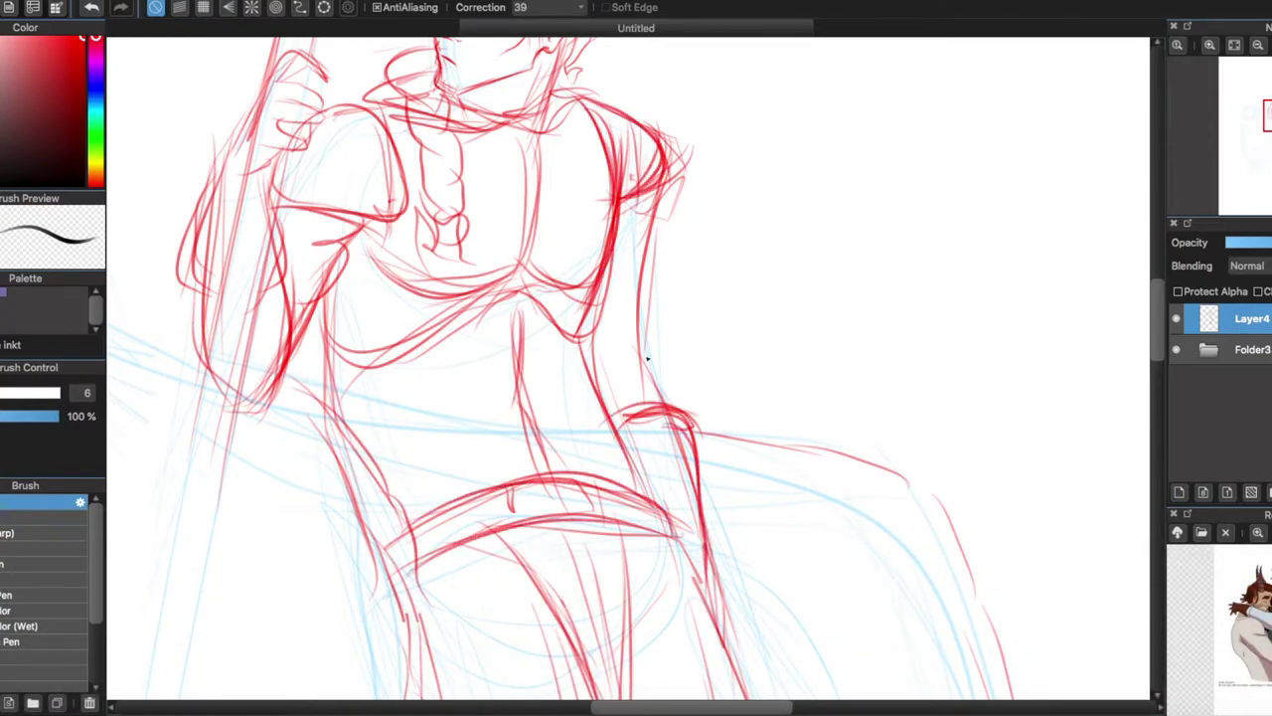
drag(664, 328, 611, 388)
drag(644, 298, 636, 392)
drag(674, 175, 628, 238)
- Extend the staff in long red strokes from the gripping hand down to its tip on the ground
key(ctrl+minus)
drag(1264, 119, 1257, 133)
key(ctrl+minus)
drag(699, 322, 648, 548)
drag(700, 318, 630, 630)
drag(704, 284, 630, 666)
drag(705, 270, 623, 656)
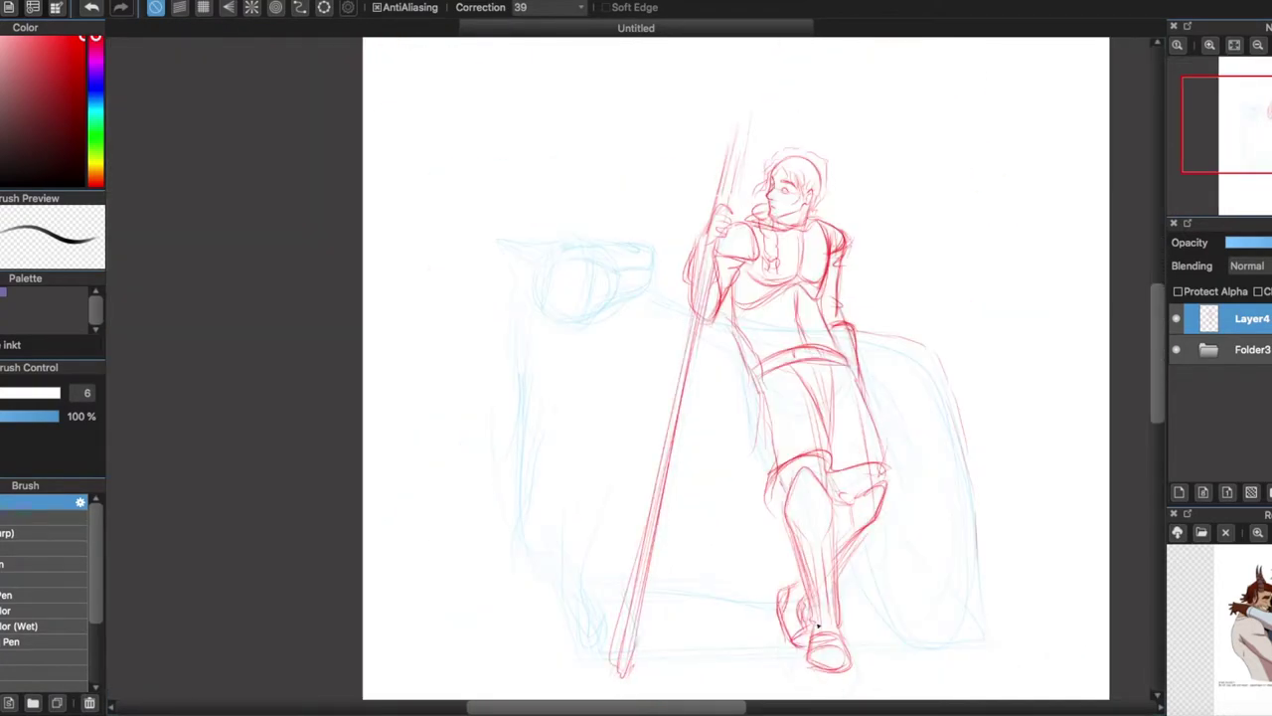
key(ctrl+plus)
drag(618, 574, 658, 466)
drag(622, 587, 680, 356)
- Draw the sheep's hindquarters and its belly line behind the figure in red
scroll(888, 368, down, 5)
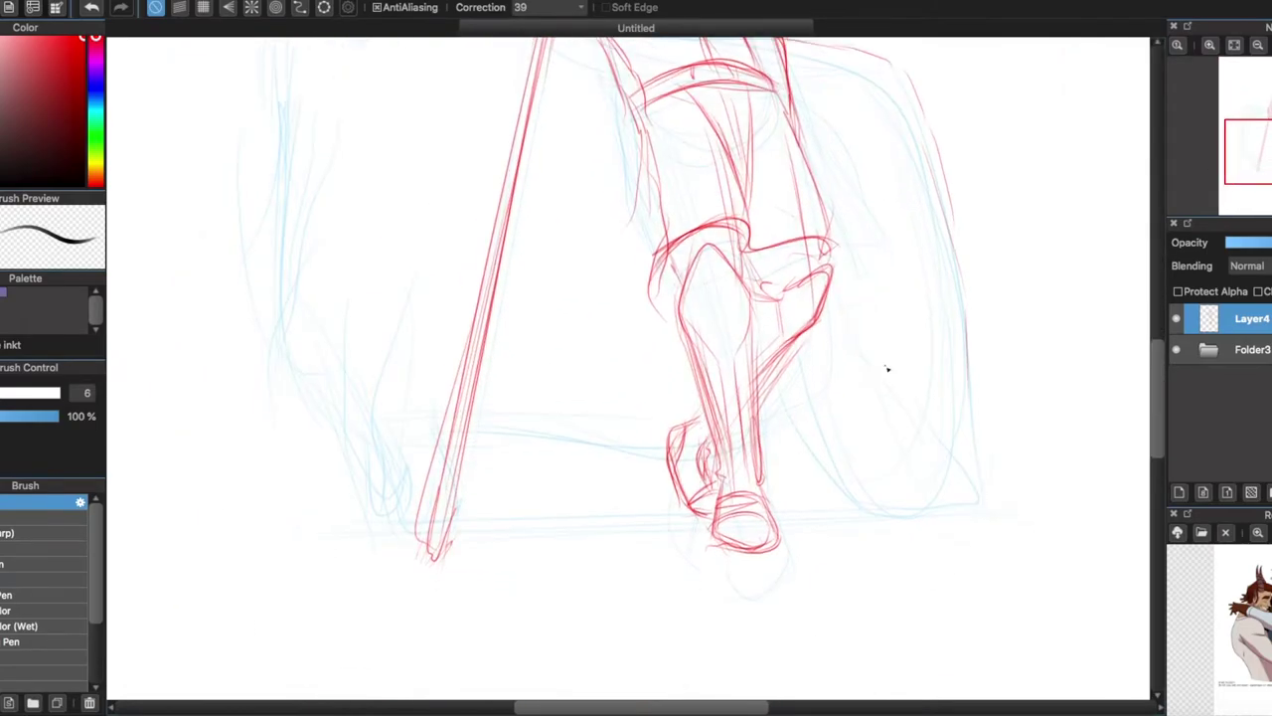
mouse_move(950, 251)
mouse_down()
mouse_move(964, 433)
mouse_move(875, 502)
mouse_up()
drag(855, 472, 785, 397)
mouse_move(474, 438)
mouse_down()
mouse_move(567, 420)
mouse_move(624, 429)
mouse_up()
key(ctrl+minus)
- Draw the sheep's muzzle in red with its nose, nostril, mouth line and lower jaw
key(ctrl+plus)
drag(740, 278, 837, 296)
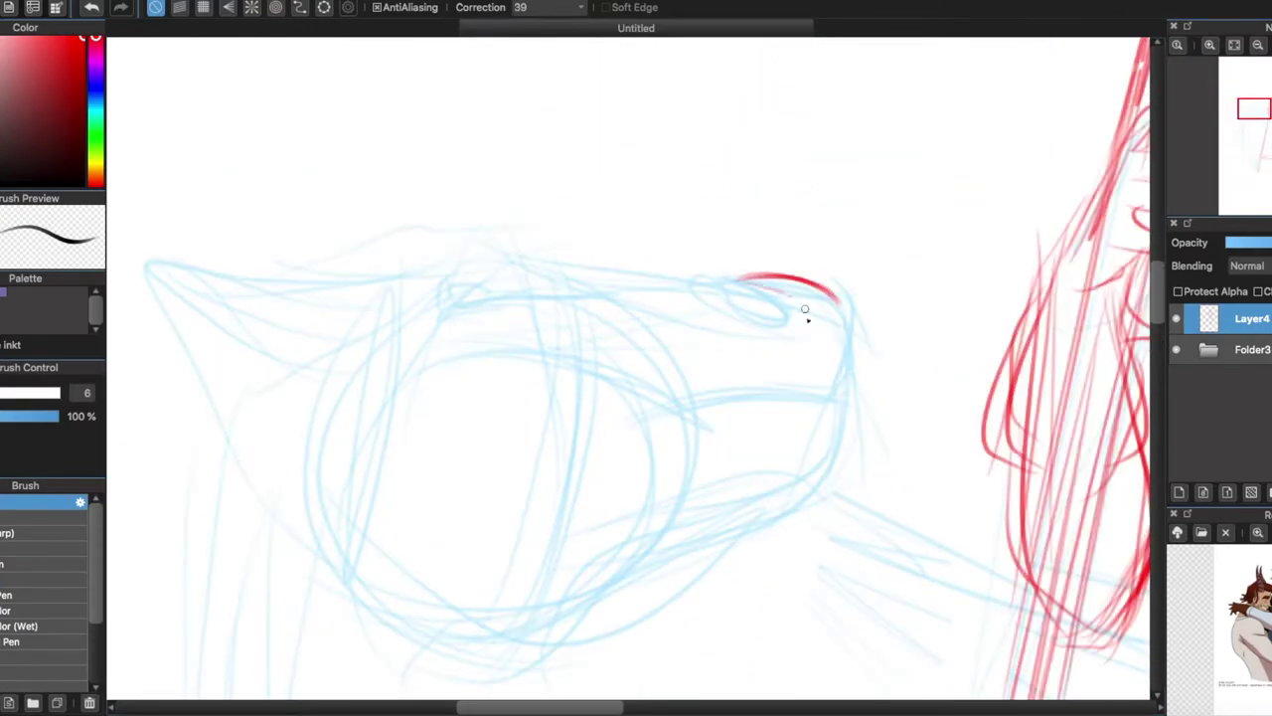
drag(741, 277, 835, 370)
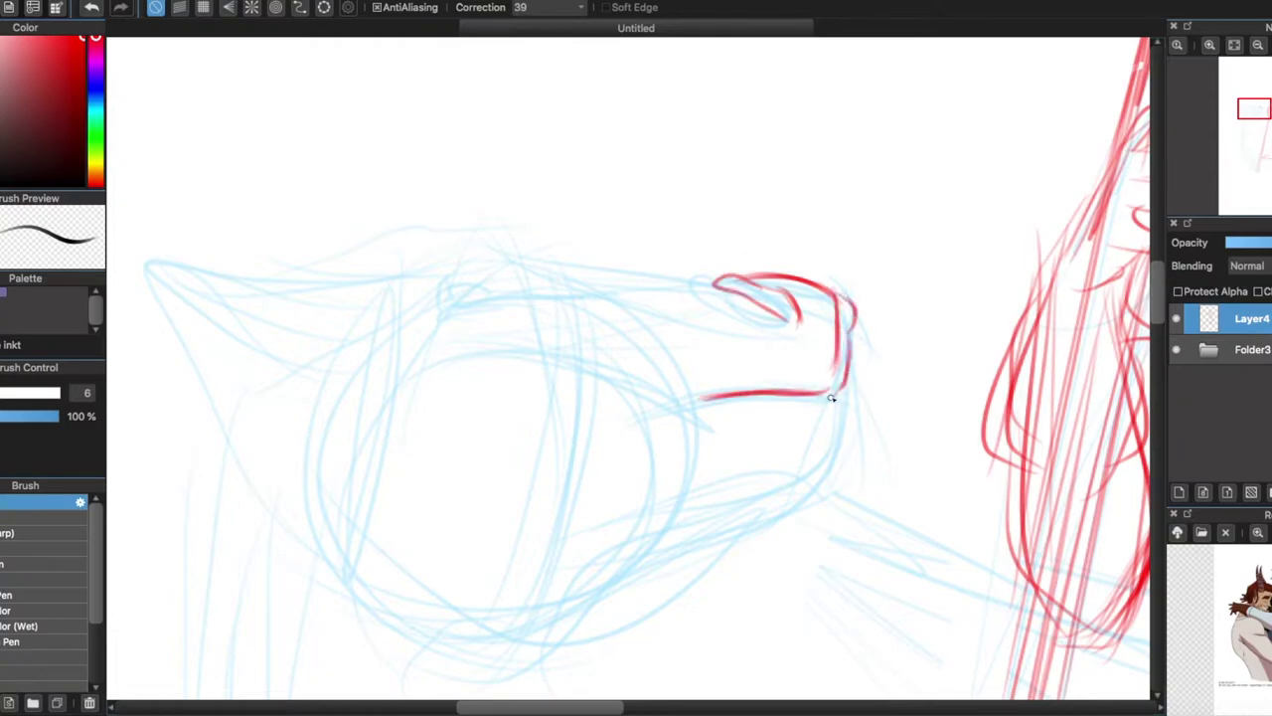
drag(831, 437, 519, 654)
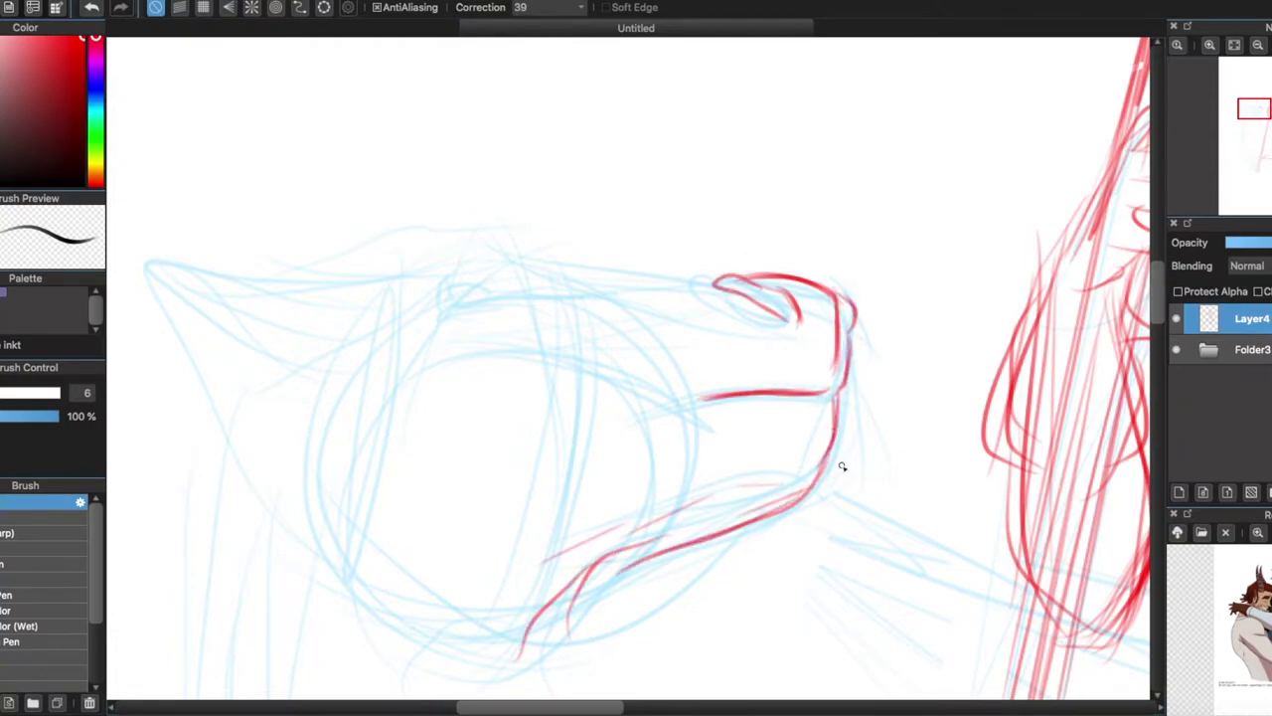
scroll(842, 467, down, 2)
- Draw the sheep's eye, the brow and the hanging wool locks around the face in red
scroll(589, 369, up, 3)
mouse_move(834, 358)
mouse_down()
mouse_move(965, 383)
mouse_move(795, 346)
mouse_move(924, 597)
mouse_up()
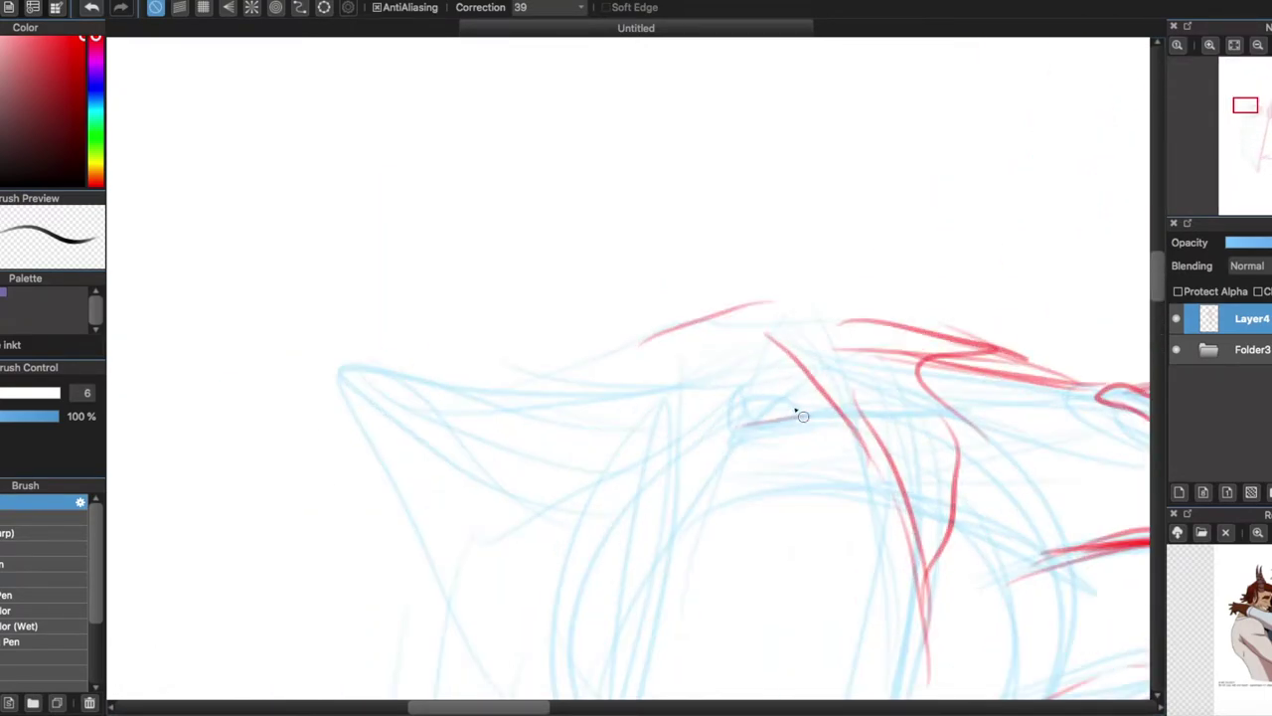
drag(743, 370, 850, 537)
drag(672, 334, 596, 546)
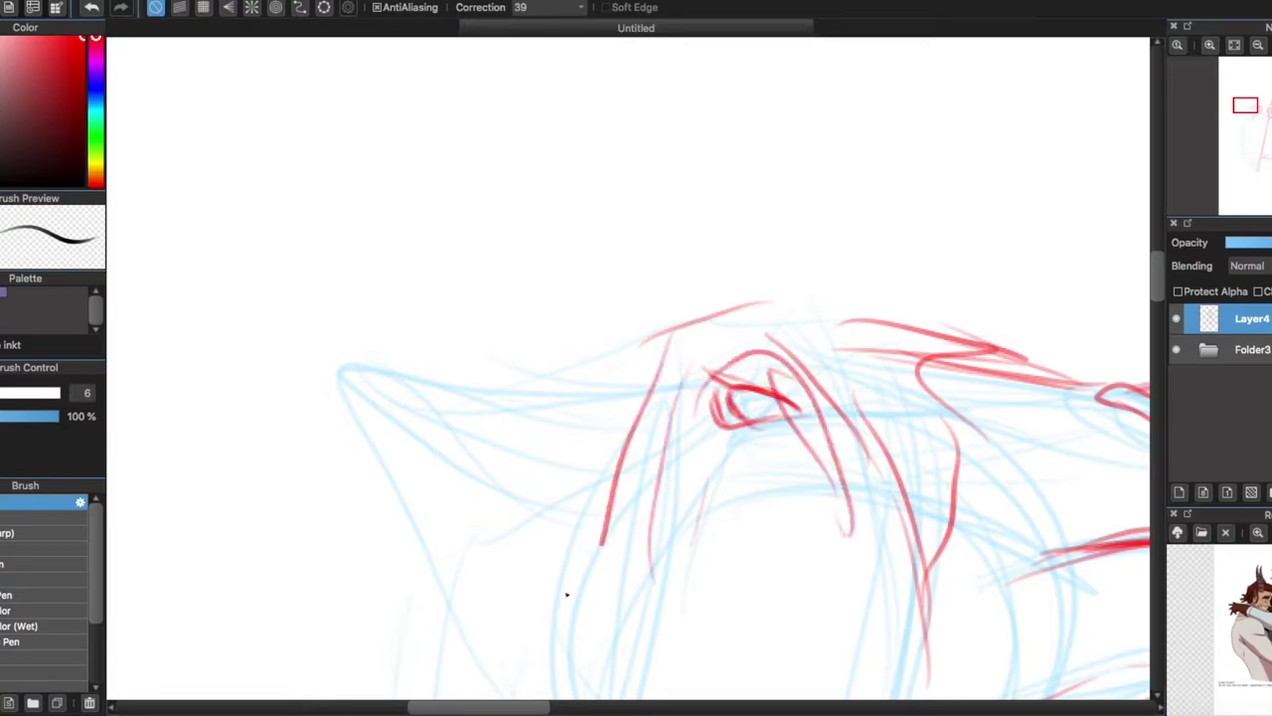
drag(632, 328, 581, 616)
- Draw the top of the sheep's head and the pointed ear in red
drag(516, 397, 696, 306)
drag(571, 398, 745, 289)
drag(608, 372, 364, 415)
mouse_move(580, 482)
mouse_down()
mouse_move(381, 425)
mouse_move(359, 403)
mouse_up()
- Draw the back of the sheep's neck and the loose wool strokes over its chest in red
scroll(528, 483, down, 3)
drag(553, 272, 534, 346)
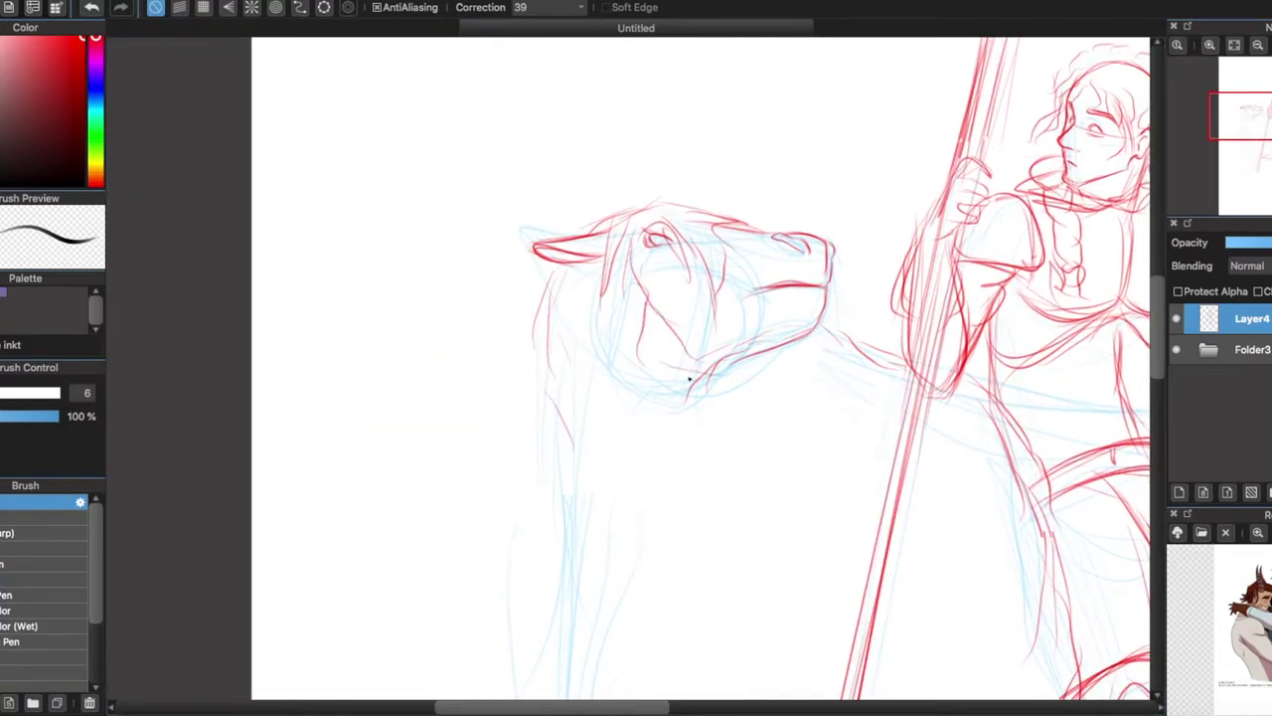
scroll(1153, 357, down, 2)
drag(684, 310, 594, 407)
drag(797, 409, 801, 457)
- Draw the sheep's chest curve, its tufted underside and the front legs with hooves in red
scroll(848, 516, down, 2)
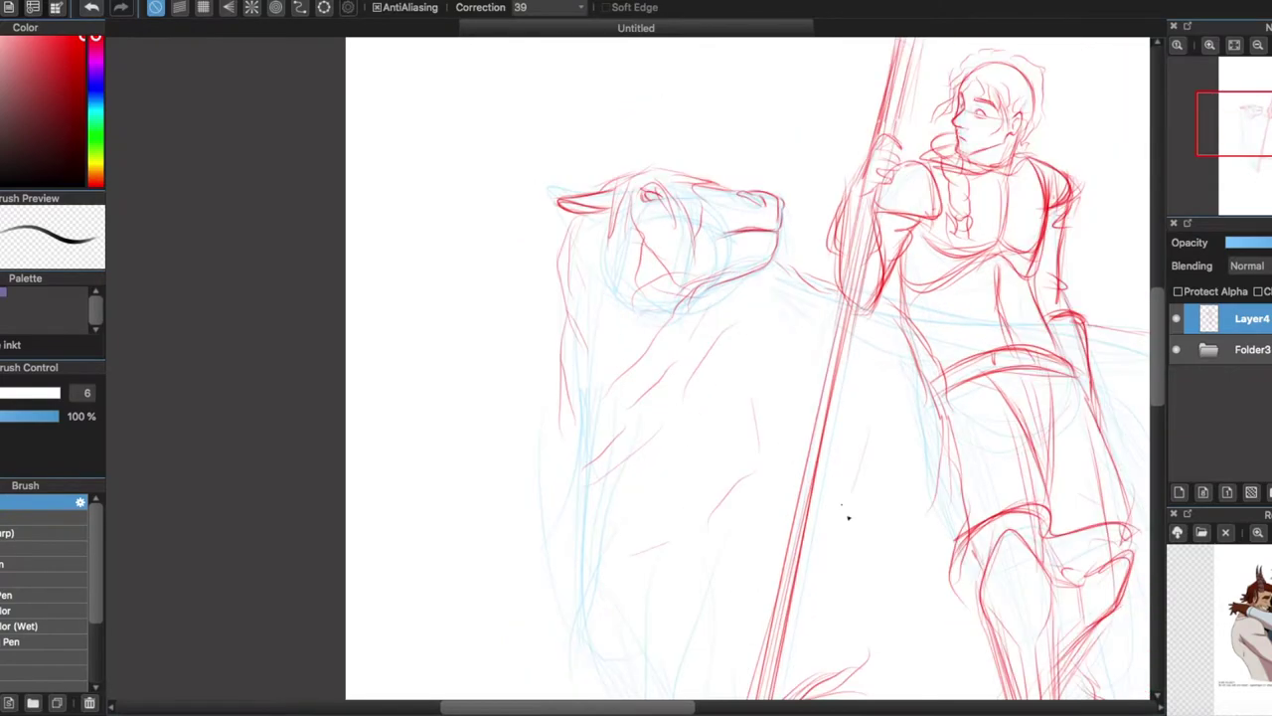
scroll(1044, 241, down, 5)
scroll(1045, 240, right, 2)
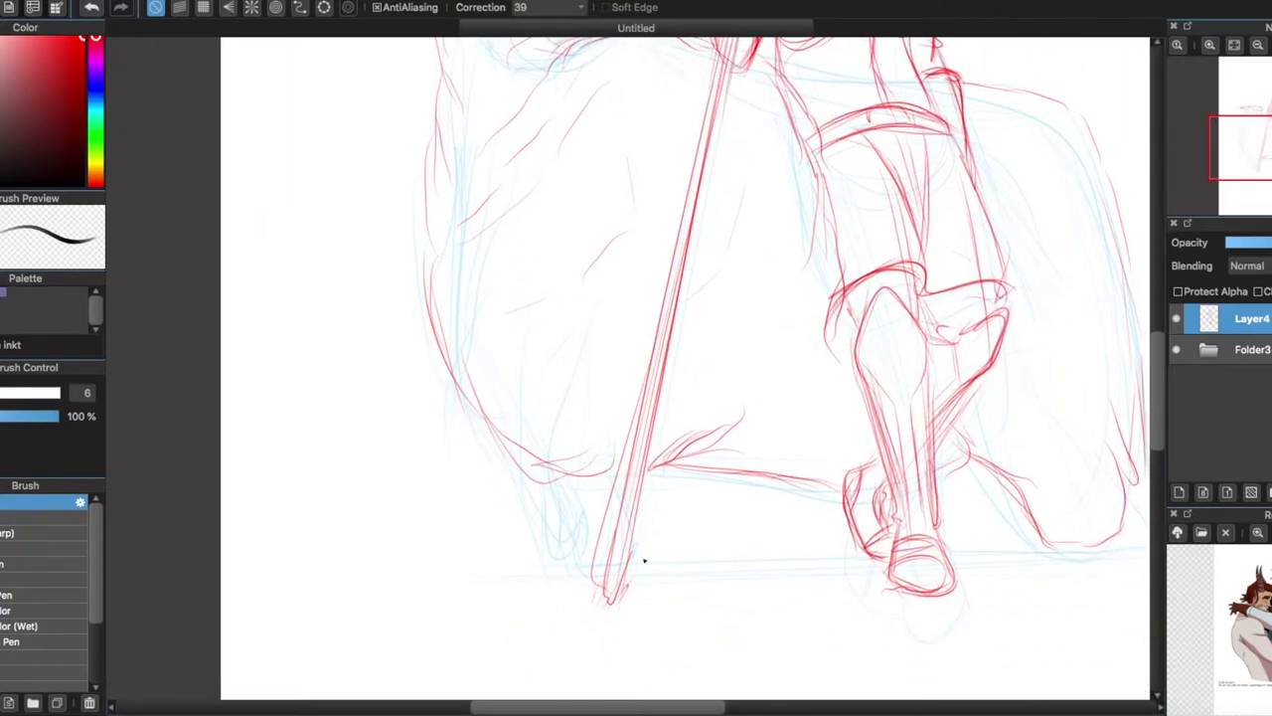
scroll(800, 559, up, 3)
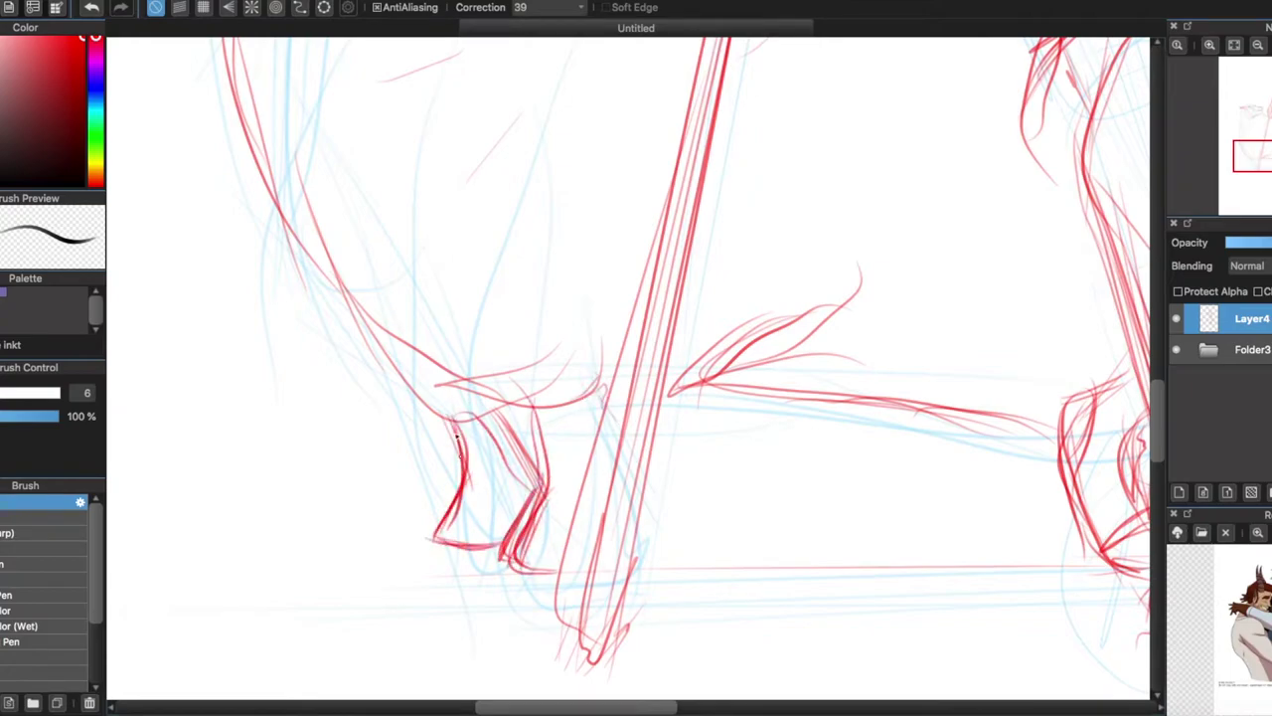
scroll(872, 367, down, 3)
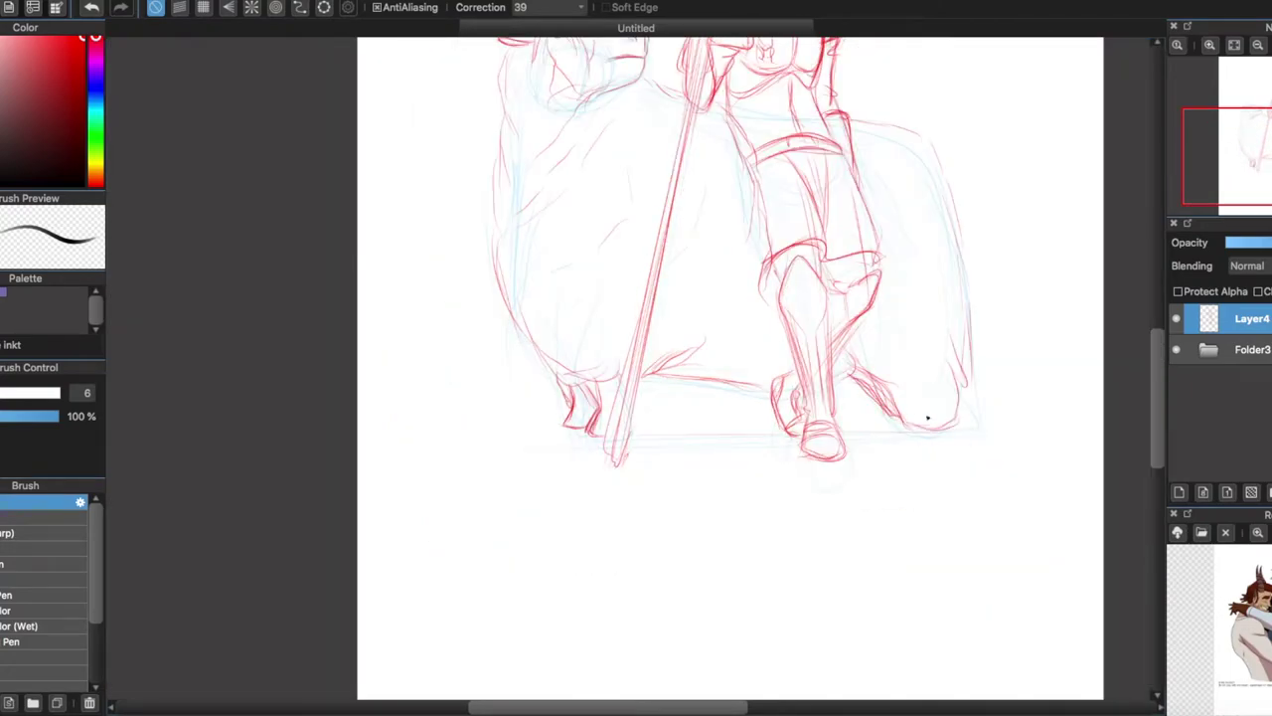
- Transform the whole red sketch to adjust its placement on the page, and save the file as schaapsherder.psd
scroll(927, 416, down, 3)
scroll(772, 483, down, 3)
key(ctrl+t)
drag(807, 580, 698, 478)
key(Escape)
key(ctrl+s)
- Add a new layer above the red sketch and name it inkt
click(1181, 493)
double_click(1245, 319)
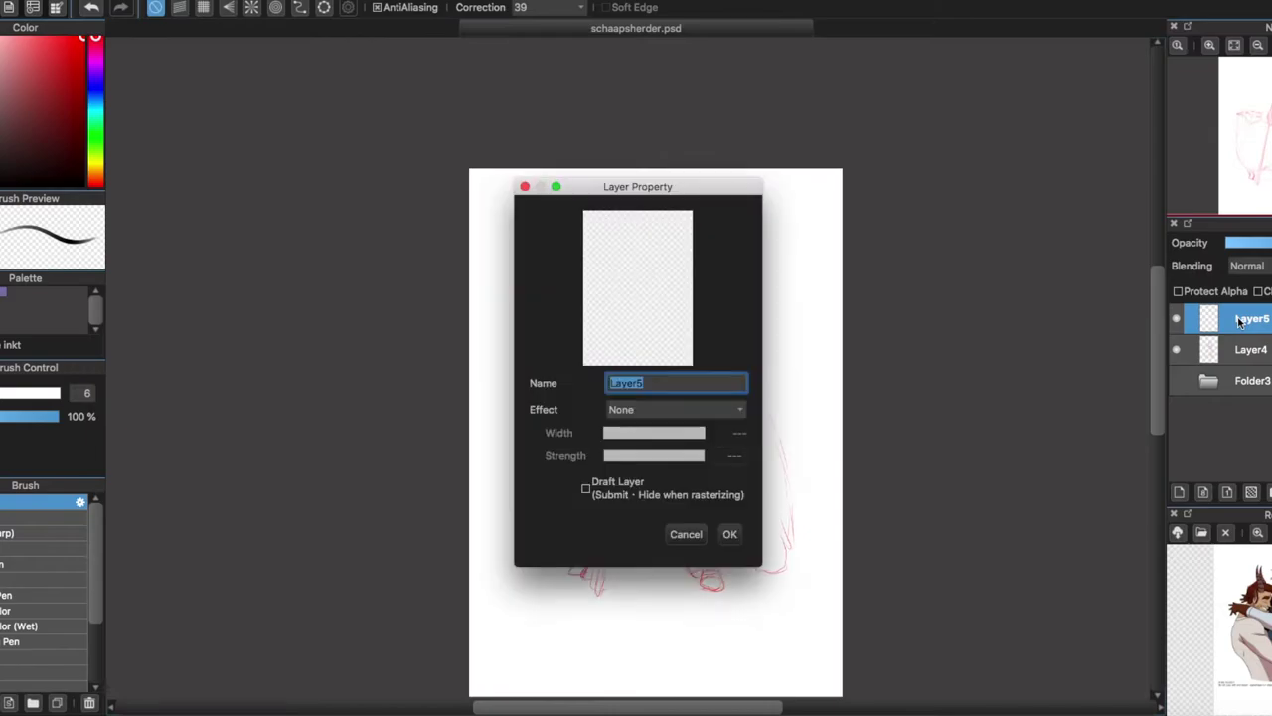
text(inkt)
key(Return)
- Fade the red sketch on Layer4 and choose the size 15 brush with black for inking
click(1247, 348)
click(40, 548)
scroll(601, 376, up, 5)
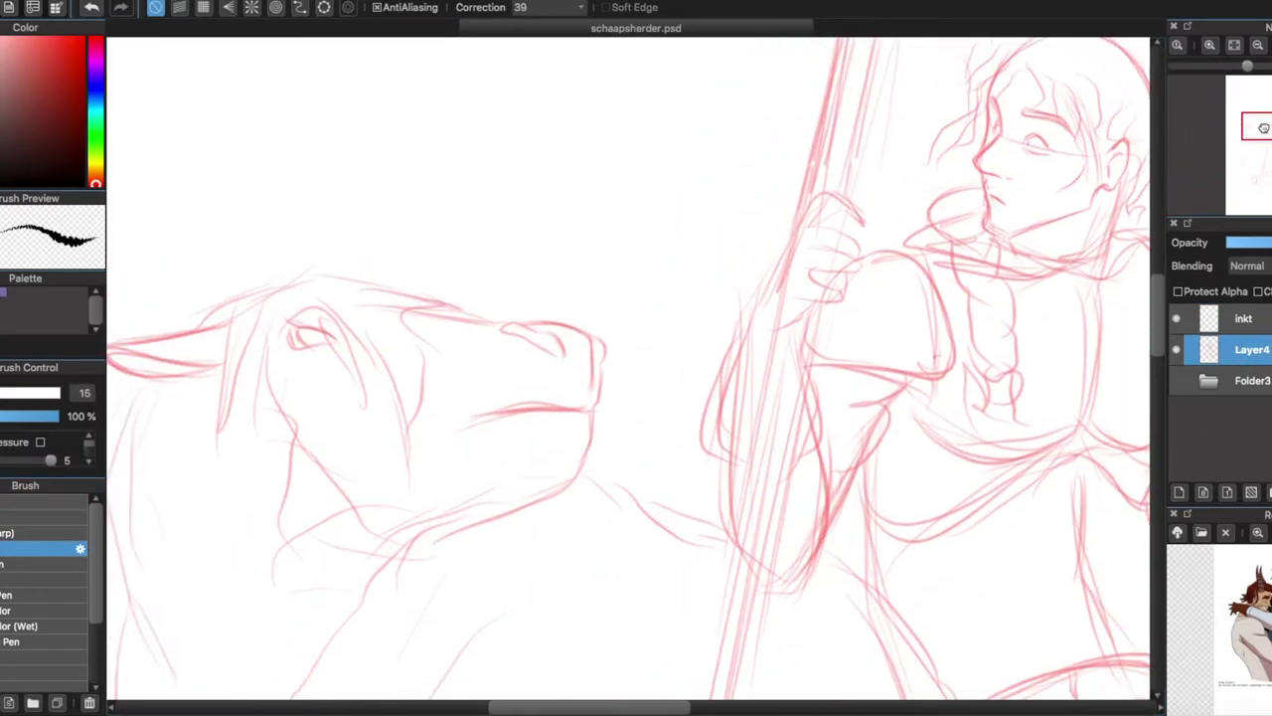
mouse_move(602, 418)
mouse_down()
mouse_move(733, 443)
mouse_move(743, 421)
mouse_move(771, 492)
mouse_up()
key(ctrl+z)
- Ink the sheep's nose, nostril, mouth line and jaw in black on the inkt layer
click(1245, 319)
drag(607, 423, 705, 462)
mouse_move(736, 418)
mouse_down()
mouse_move(787, 507)
mouse_move(775, 586)
mouse_up()
mouse_move(775, 586)
mouse_down()
mouse_move(760, 403)
mouse_move(534, 424)
mouse_up()
mouse_move(771, 397)
mouse_down()
mouse_move(582, 593)
mouse_move(363, 671)
mouse_up()
- Ink the first wool strands on the sheep's cheek behind the muzzle
scroll(600, 340, down, 2)
drag(538, 404, 543, 467)
drag(408, 342, 466, 412)
drag(505, 422, 538, 471)
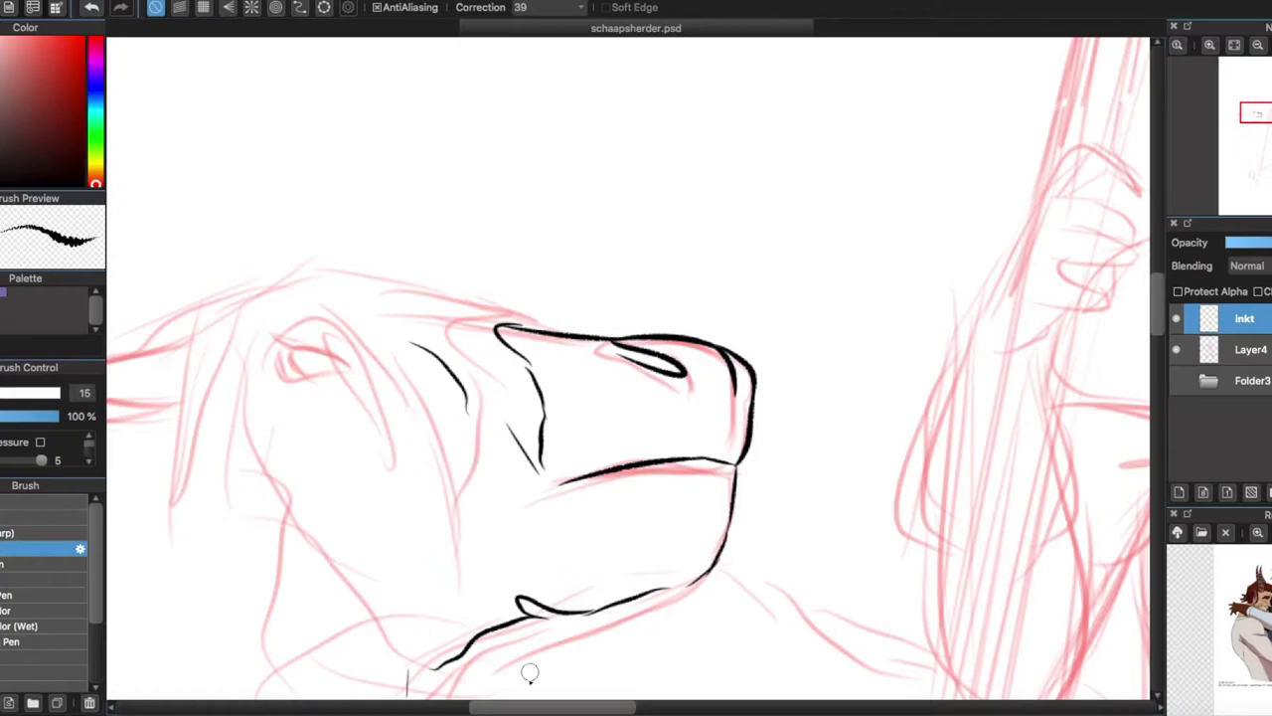
- Ink the sheep's eye with a thick upper lid and a curved lower lid
scroll(379, 367, up, 2)
drag(184, 315, 318, 363)
drag(171, 316, 246, 320)
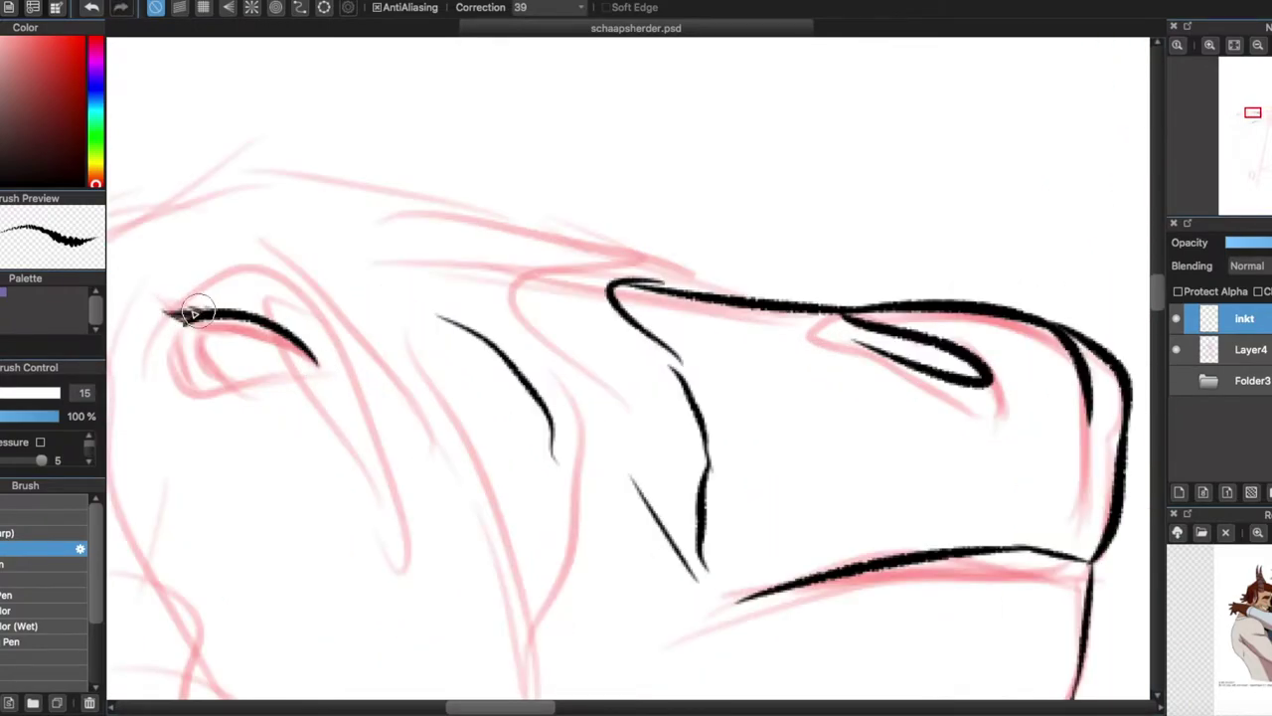
drag(318, 372, 189, 380)
- Ink the wool locks between the sheep's eye and muzzle, and the wool edge along its forehead
scroll(298, 371, down, 2)
drag(507, 397, 537, 512)
drag(527, 369, 594, 481)
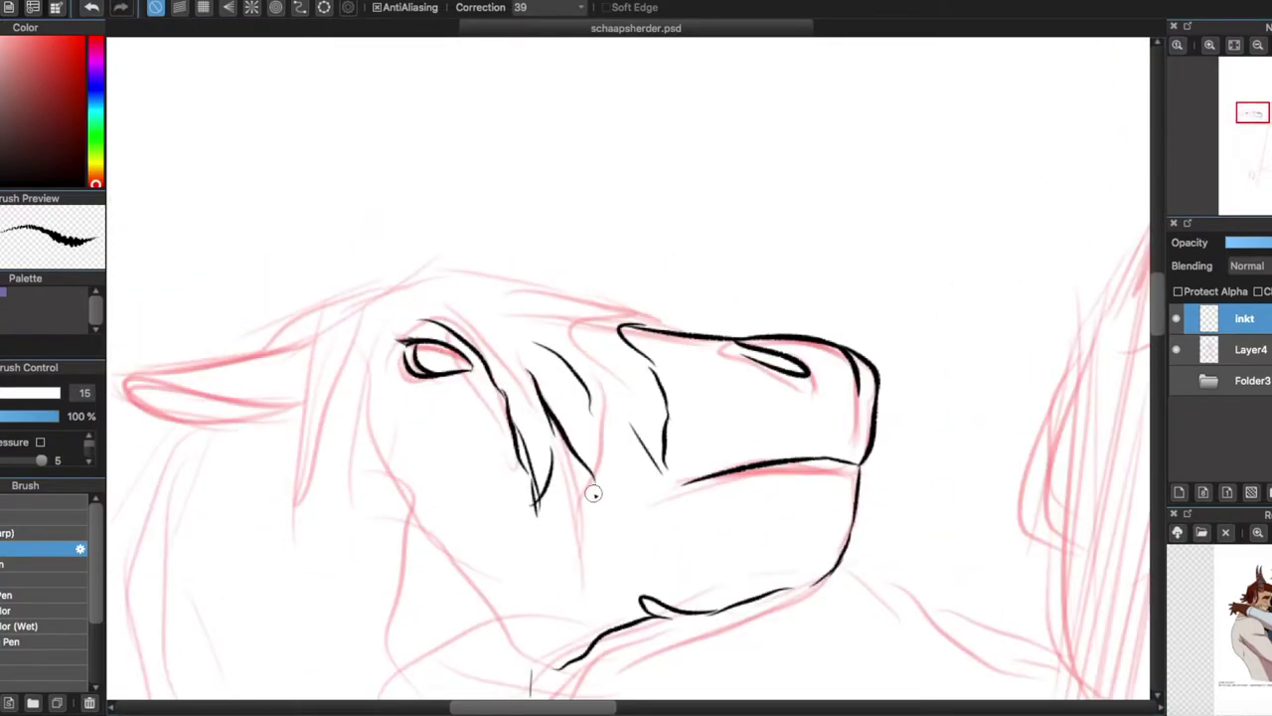
drag(684, 330, 549, 287)
drag(497, 269, 599, 282)
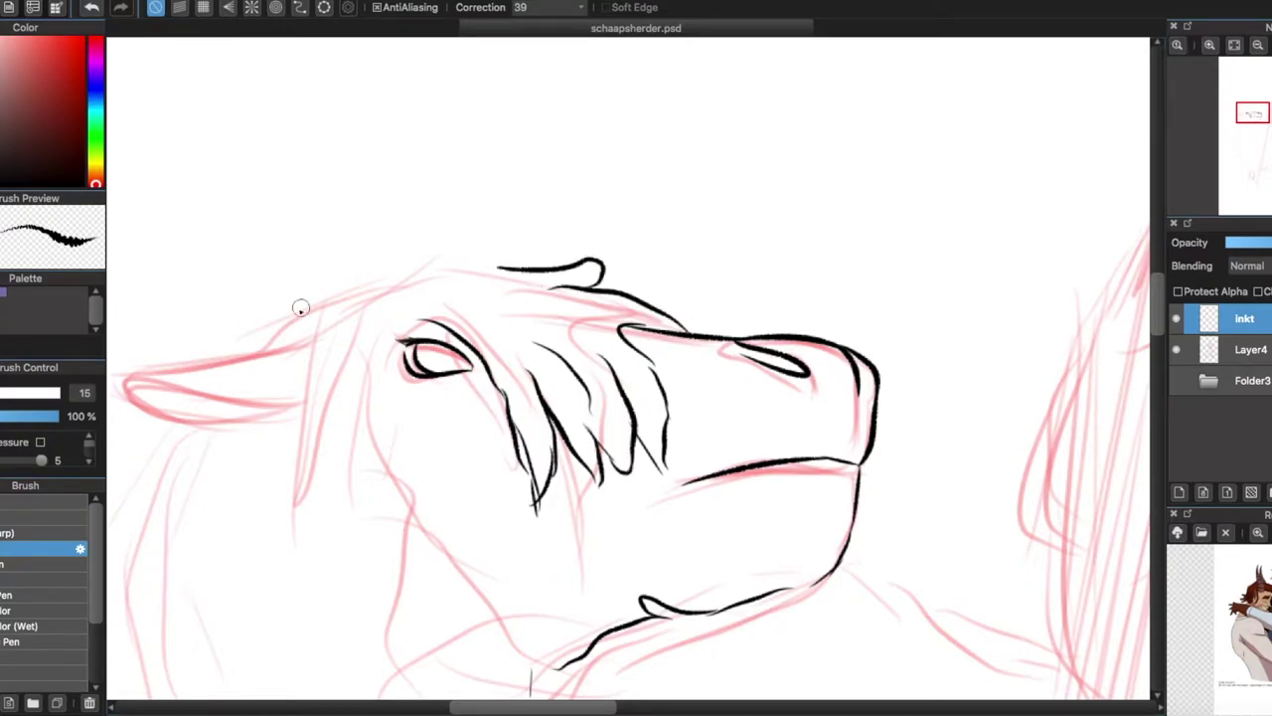
- Ink the sheep's ear, the top of its head and the wavy wool edge framing the cheek down to the jaw
drag(146, 410, 278, 418)
mouse_move(378, 318)
mouse_down()
mouse_move(426, 561)
mouse_move(492, 653)
mouse_move(596, 686)
mouse_up()
scroll(1250, 131, down, 3)
scroll(1127, 312, up, 4)
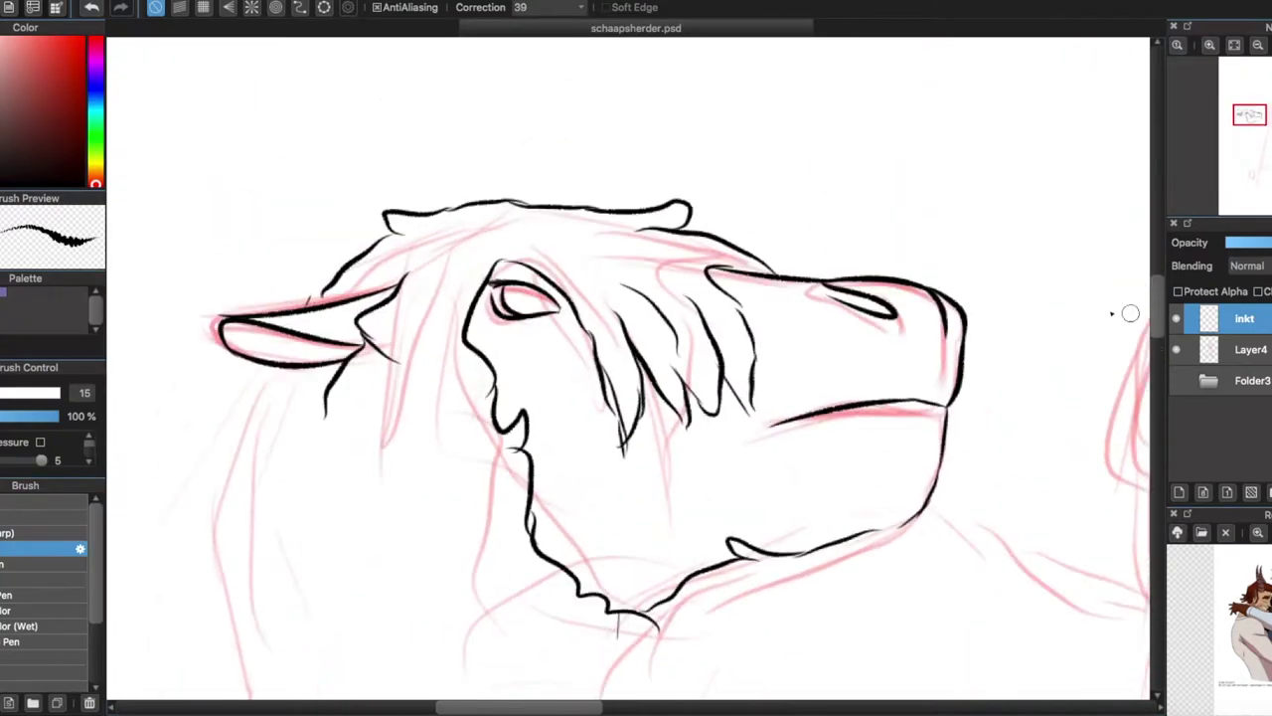
- Ink the back of the sheep's neck and the long wool folds on the chest below the jaw
scroll(312, 401, down, 2)
scroll(601, 641, down, 5)
drag(591, 407, 517, 492)
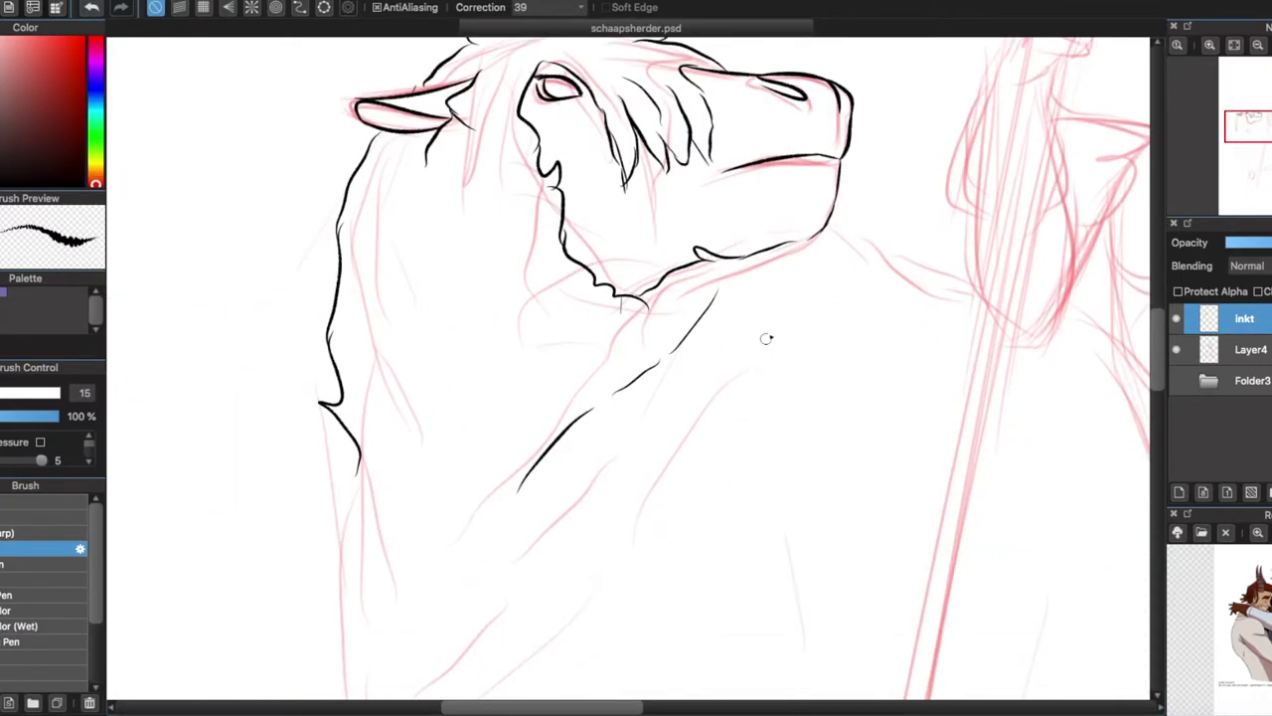
drag(693, 463, 463, 661)
- Ink the sheep's outer body outline from the neck down to the wool tufts above the front legs
drag(352, 447, 332, 664)
drag(332, 664, 259, 155)
mouse_move(269, 229)
mouse_down()
mouse_move(488, 690)
mouse_move(331, 289)
mouse_up()
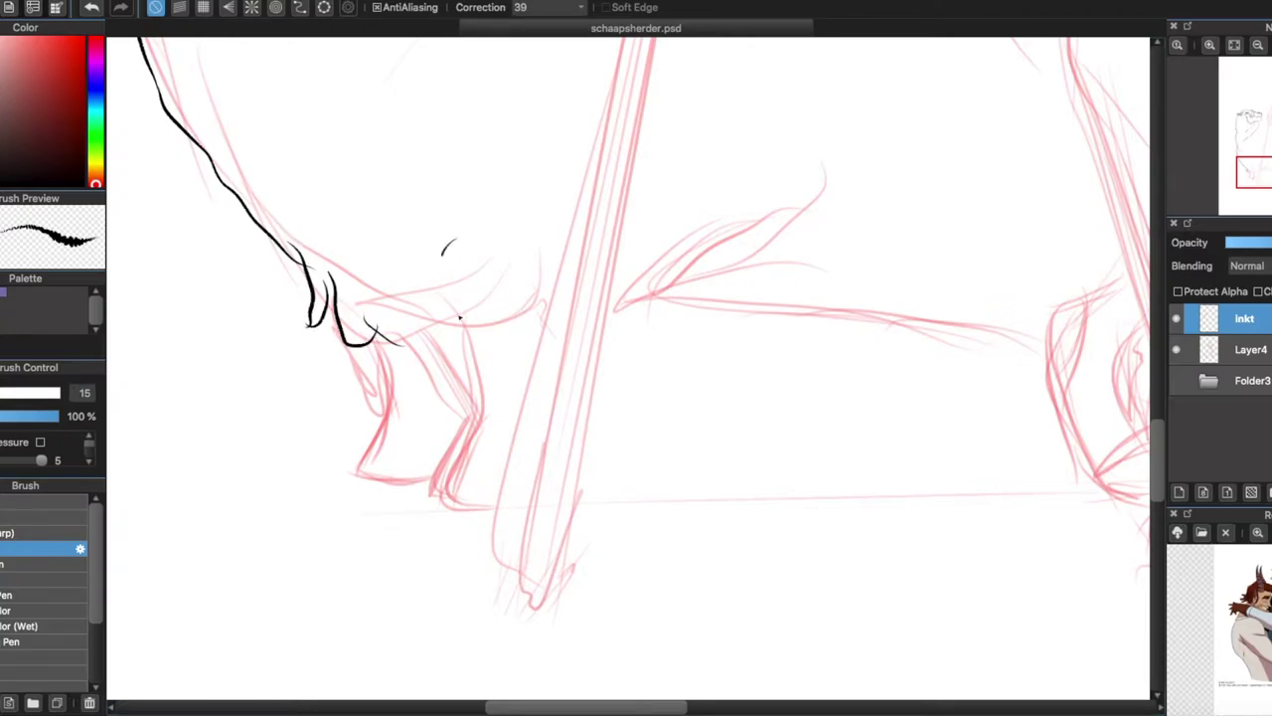
- Add a new layer and ink the staff's two long straight parallel edges on it, then turn snapping off
scroll(535, 309, down, 5)
key(ctrl+shift+n)
mouse_move(619, 230)
mouse_down()
mouse_move(646, 129)
mouse_move(487, 695)
mouse_up()
drag(628, 124, 523, 697)
scroll(497, 656, up, 8)
click(156, 7)
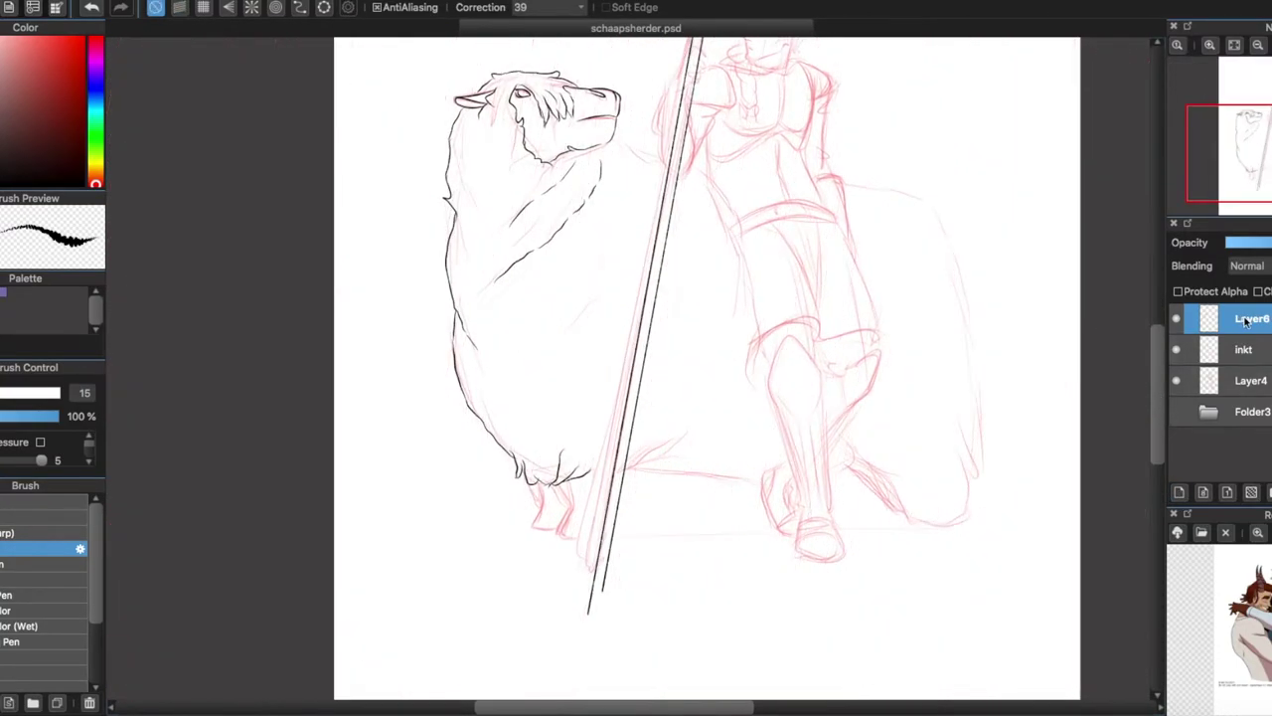
- Erase the excess line ends at the foot of the staff
click(1245, 348)
key(ctrl+Up)
key(e)
mouse_move(512, 375)
mouse_down()
mouse_move(498, 426)
mouse_move(412, 427)
mouse_move(461, 366)
mouse_move(458, 347)
mouse_move(453, 415)
mouse_move(409, 418)
mouse_up()
scroll(457, 383, down, 3)
scroll(474, 685, up, 4)
- Ink short grass blades around the foot of the staff and merge the staff layer into inkt
key(b)
key(ctrl+Down)
key(ctrl+Up)
mouse_move(379, 353)
mouse_down()
mouse_move(389, 417)
mouse_move(800, 517)
mouse_up()
key(ctrl+e)
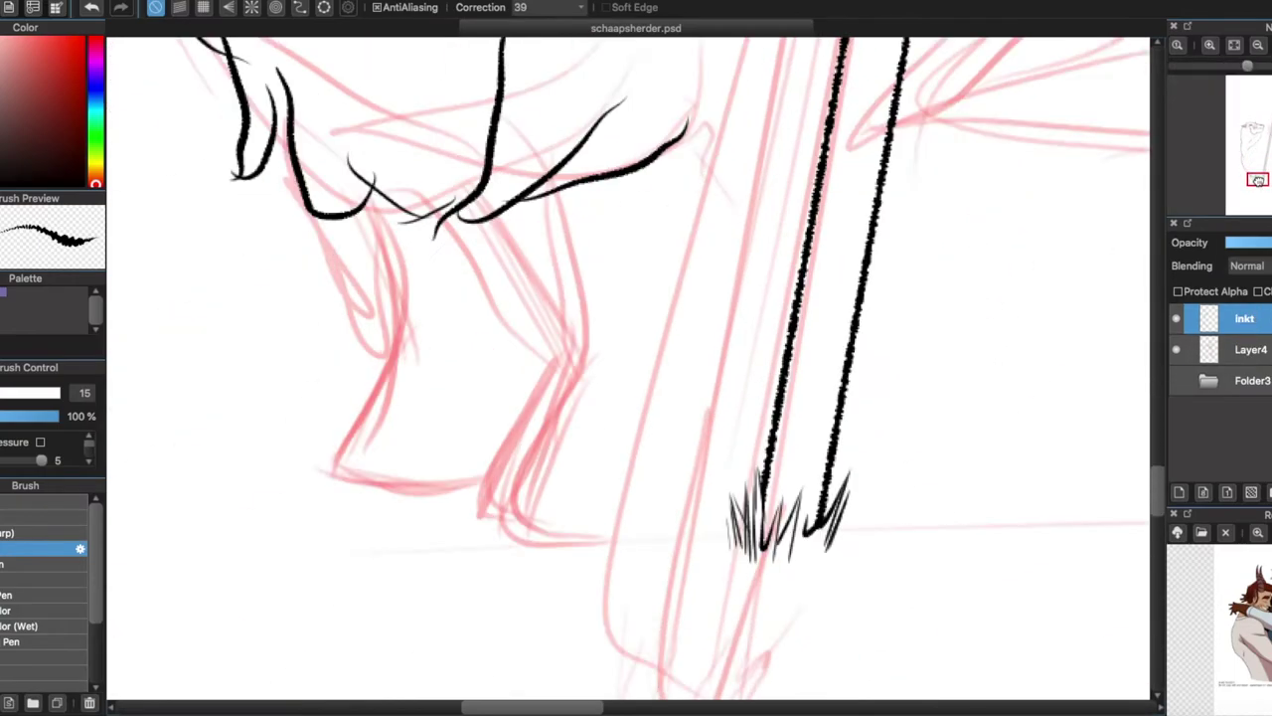
- Ink the sheep's lower wool edge running behind the staff and continuing along the belly beyond it
scroll(800, 517, down, 3)
drag(862, 378, 823, 387)
scroll(1153, 429, up, 2)
mouse_move(485, 417)
mouse_down()
mouse_move(535, 437)
mouse_move(626, 551)
mouse_up()
mouse_move(638, 537)
mouse_down()
mouse_move(687, 411)
mouse_move(827, 314)
mouse_up()
mouse_move(805, 323)
mouse_down()
mouse_move(803, 396)
mouse_move(969, 210)
mouse_up()
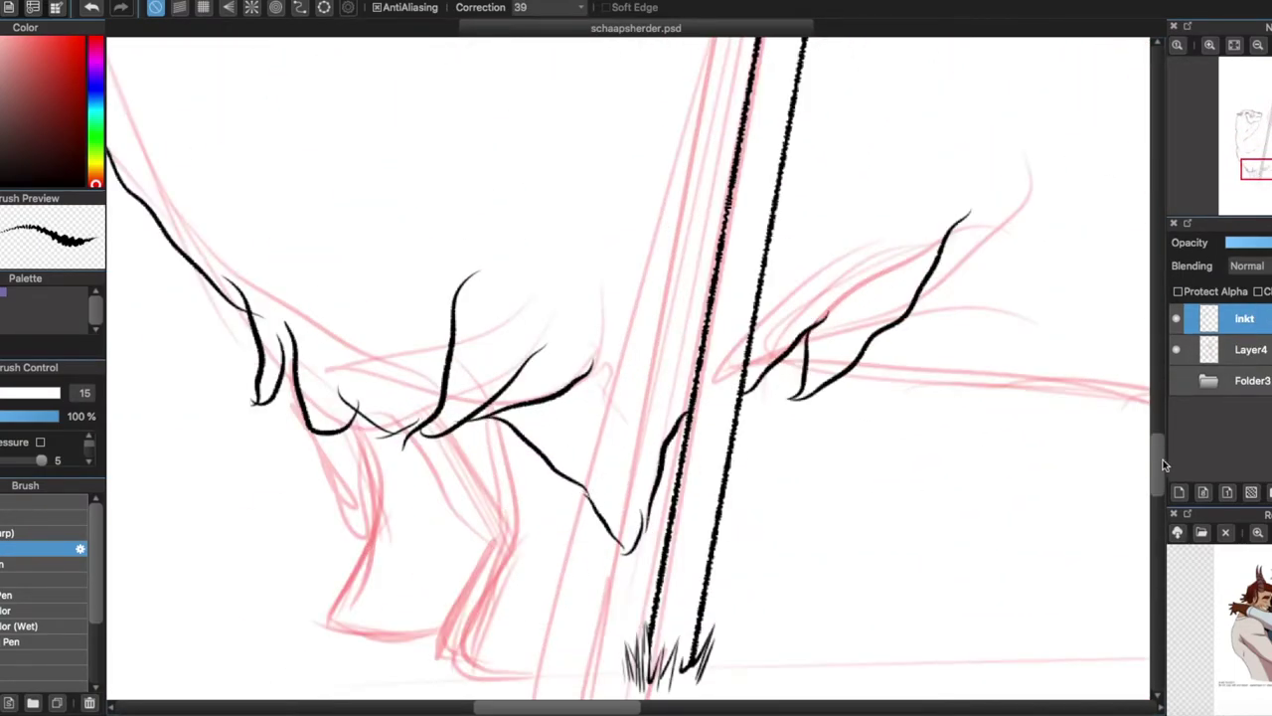
- Ink the sheep's two front legs with their hooves below the wool tufts
scroll(1170, 459, up, 2)
drag(569, 400, 633, 537)
drag(533, 438, 579, 502)
drag(602, 515, 631, 546)
drag(458, 333, 523, 417)
drag(452, 409, 388, 601)
mouse_move(469, 495)
mouse_down()
mouse_move(483, 622)
mouse_move(593, 598)
mouse_up()
drag(585, 517, 590, 594)
drag(227, 311, 298, 423)
drag(356, 316, 236, 534)
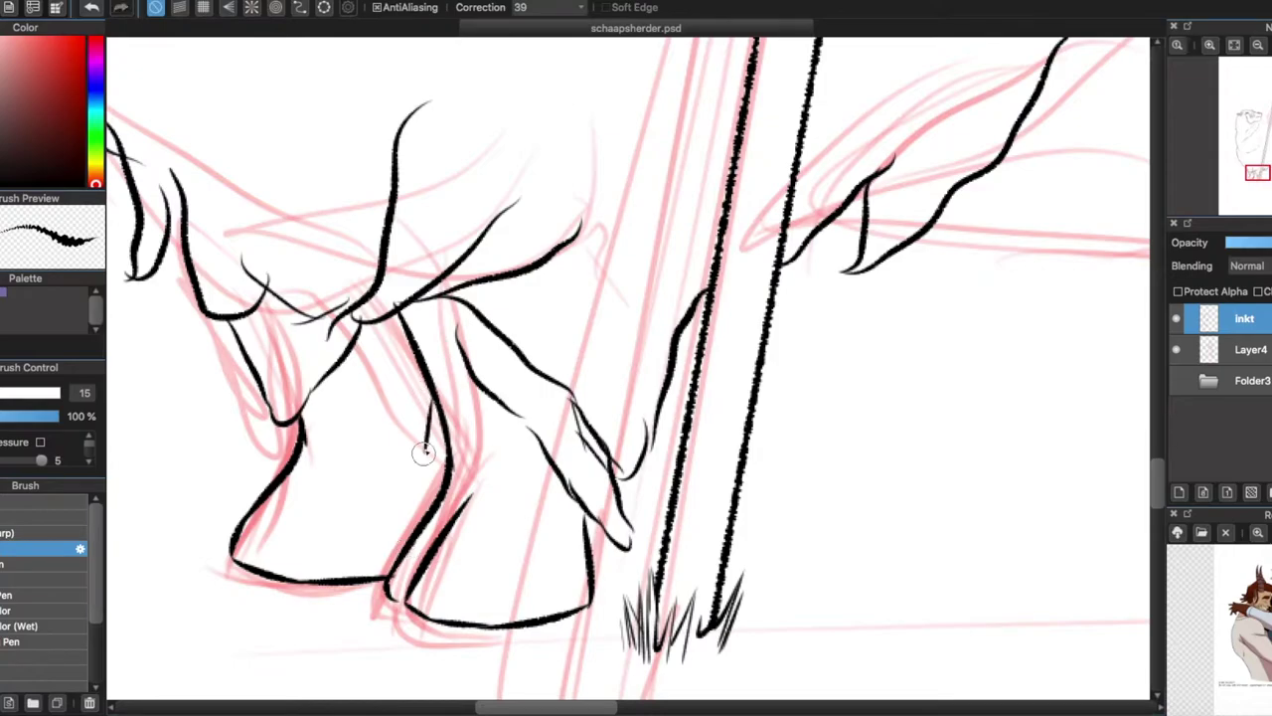
- Add a new layer and ink the shepherd's fingers gripping the staff, with the inkt layer hidden
scroll(523, 567, up, 5)
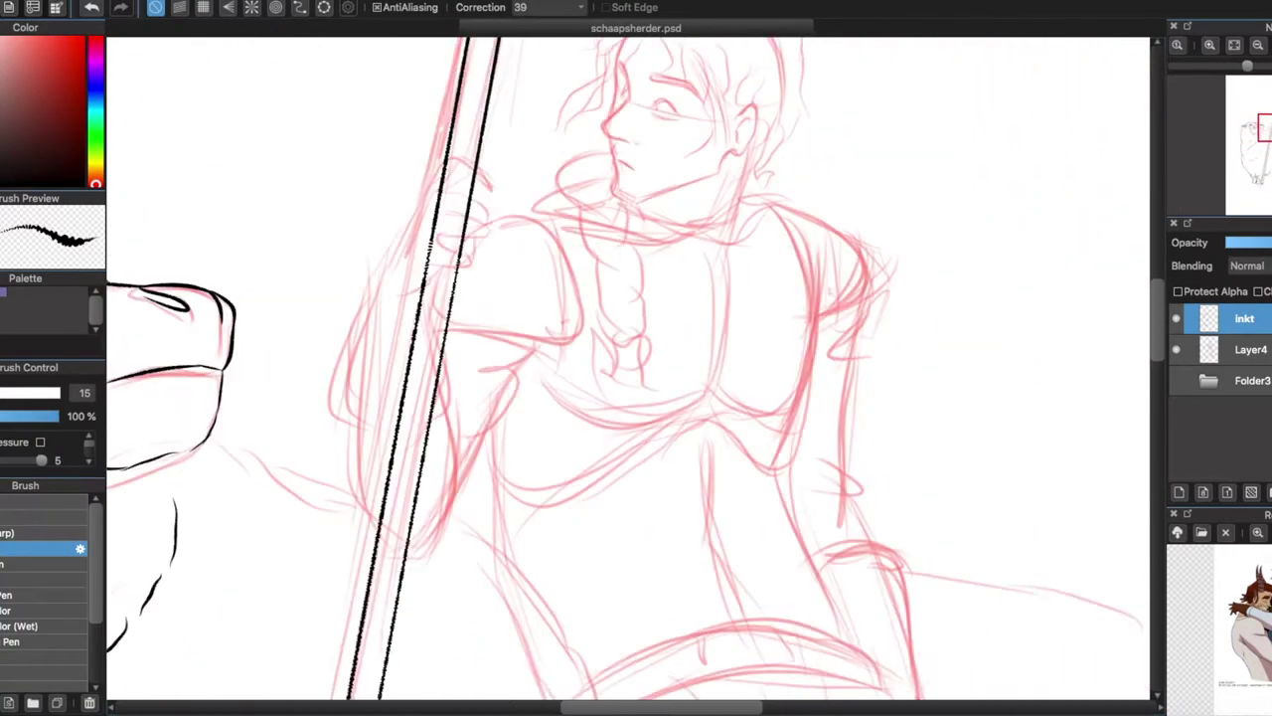
key(ctrl+shift+n)
scroll(556, 517, up, 3)
drag(582, 499, 449, 545)
mouse_move(571, 403)
mouse_down()
mouse_move(661, 443)
mouse_move(562, 492)
mouse_up()
drag(589, 316, 733, 397)
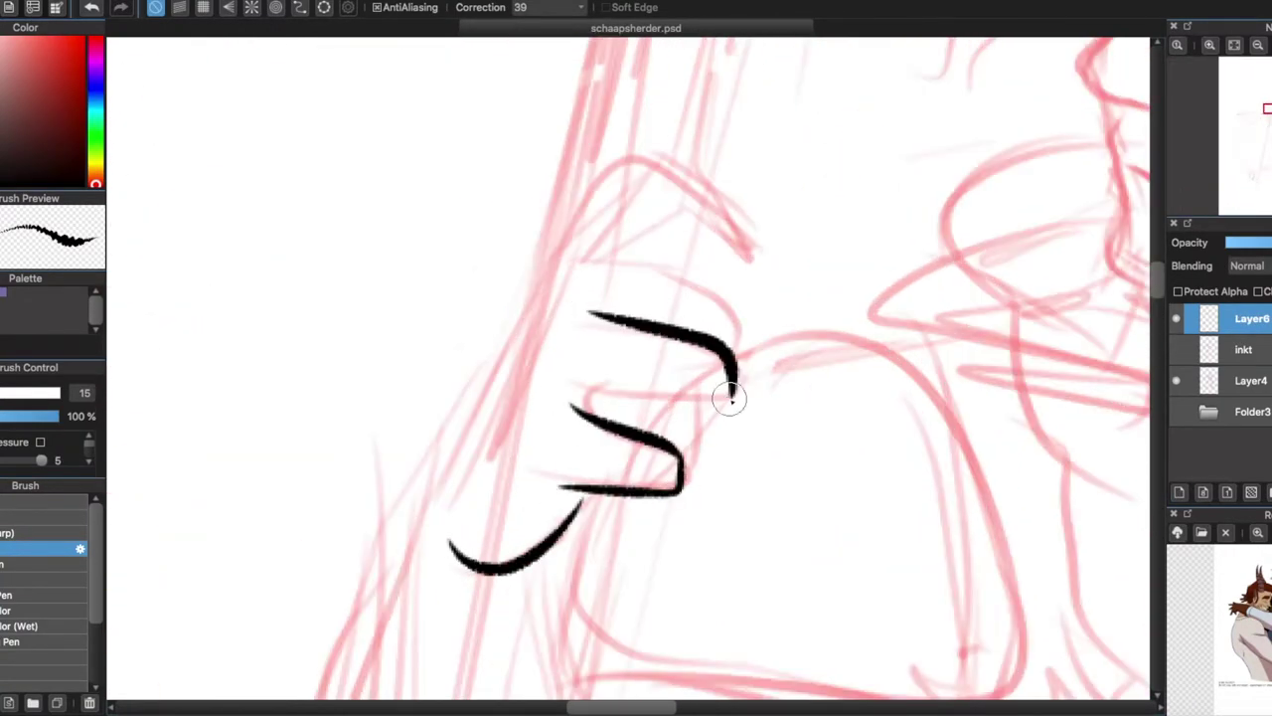
drag(591, 409, 720, 398)
drag(606, 259, 725, 343)
- Show the inkt layer again and erase the upper finger strokes over the staff with the size 31 eraser
drag(636, 40, 512, 696)
drag(731, 40, 606, 695)
key(e)
drag(628, 311, 716, 388)
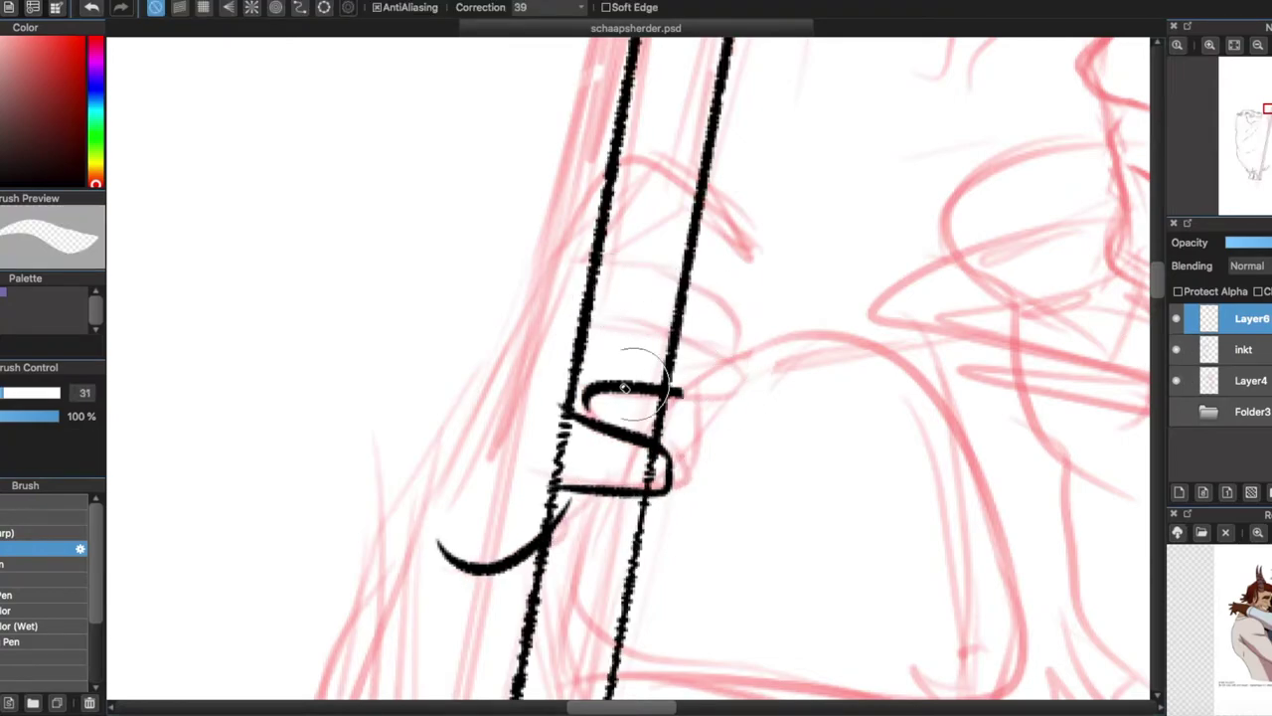
drag(586, 348, 680, 426)
- Re-ink the upper fingers, thumb and wrist around the staff, and merge the hand layer into inkt
key(b)
drag(591, 318, 721, 376)
drag(720, 348, 686, 430)
drag(598, 408, 696, 423)
drag(604, 257, 707, 328)
drag(568, 206, 437, 502)
mouse_move(566, 211)
mouse_down()
mouse_move(583, 176)
mouse_move(786, 227)
mouse_move(731, 213)
mouse_up()
drag(695, 184, 625, 272)
scroll(822, 370, down, 2)
mouse_move(612, 124)
mouse_down()
mouse_move(587, 249)
mouse_move(646, 338)
mouse_up()
drag(661, 109, 651, 298)
key(super+e)
- Ink the curved sleeve edge beside the staff below the gripping hand
scroll(489, 201, down, 3)
drag(474, 199, 517, 497)
key(ctrl+z)
drag(636, 328, 589, 497)
- Ink the shepherd's pointed hair locks over the forehead and temple, and his ear
scroll(625, 250, up, 3)
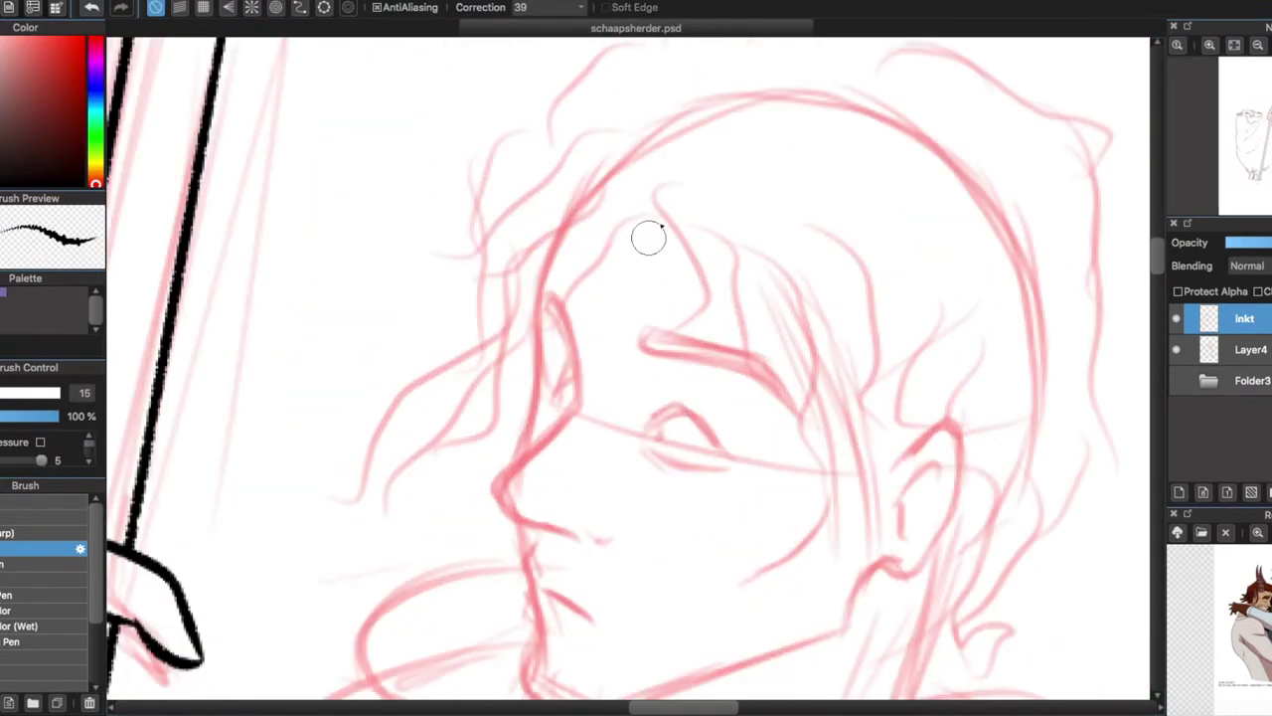
drag(651, 184, 644, 387)
drag(698, 216, 781, 442)
drag(795, 289, 785, 448)
mouse_move(939, 383)
mouse_down()
mouse_move(803, 565)
mouse_move(873, 571)
mouse_move(837, 628)
mouse_up()
drag(907, 502, 910, 532)
- Ink the shepherd's near eyebrow, eye and the curved line across his cheek
drag(641, 333, 750, 373)
mouse_move(656, 437)
mouse_down()
mouse_move(717, 439)
mouse_move(720, 459)
mouse_up()
drag(656, 423, 658, 439)
scroll(698, 528, down, 2)
scroll(699, 527, up, 2)
drag(821, 517, 743, 601)
- Ink the remaining fringe locks and the far eye at the edge of the shepherd's face
drag(646, 205, 614, 359)
mouse_move(597, 238)
mouse_down()
mouse_move(604, 356)
mouse_move(489, 403)
mouse_up()
drag(556, 308, 576, 393)
- Ink the shepherd's nose, mouth, face profile and jawline
drag(583, 403, 499, 489)
key(ctrl+z)
drag(501, 502, 608, 541)
drag(536, 537, 525, 586)
drag(531, 326, 505, 465)
mouse_move(572, 365)
mouse_down()
mouse_move(550, 407)
mouse_move(850, 330)
mouse_up()
- Ink stubble on the shepherd's chin and the braid's upper loop and twisted segments down the chest
scroll(711, 363, down, 5)
drag(525, 385, 536, 408)
drag(544, 391, 556, 416)
drag(562, 398, 575, 423)
mouse_move(517, 257)
mouse_down()
mouse_move(398, 261)
mouse_move(412, 425)
mouse_up()
key(ctrl+z)
drag(423, 379, 517, 457)
drag(586, 428, 582, 495)
scroll(536, 397, down, 5)
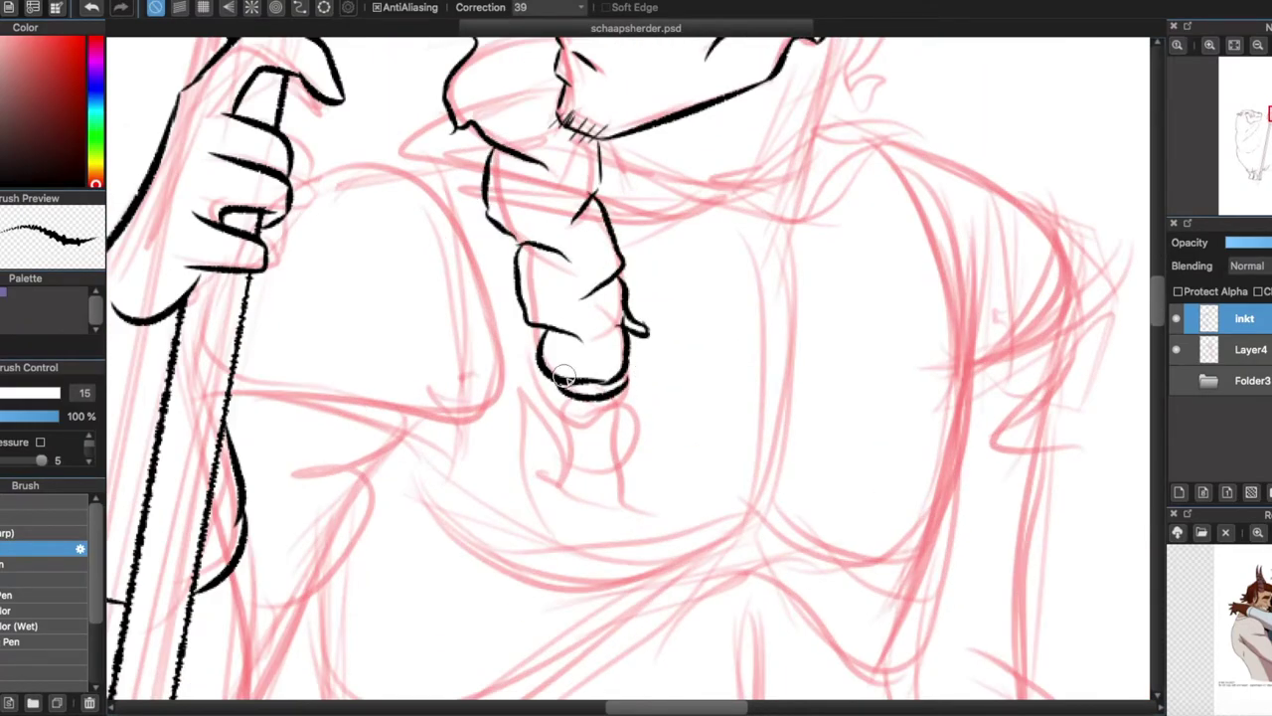
- Ink the tie and the frayed tassel at the end of the braid
scroll(563, 383, up, 3)
drag(532, 417, 616, 442)
drag(527, 447, 507, 526)
drag(606, 408, 651, 586)
drag(596, 458, 567, 586)
scroll(832, 250, down, 3)
- Ink the shepherd's neck lines and the curved vest collar below them
scroll(684, 300, up, 3)
scroll(684, 300, up, 3)
mouse_move(674, 316)
mouse_down()
mouse_move(701, 348)
mouse_move(621, 412)
mouse_up()
mouse_move(462, 393)
mouse_down()
mouse_move(611, 447)
mouse_move(770, 403)
mouse_up()
scroll(1096, 228, down, 3)
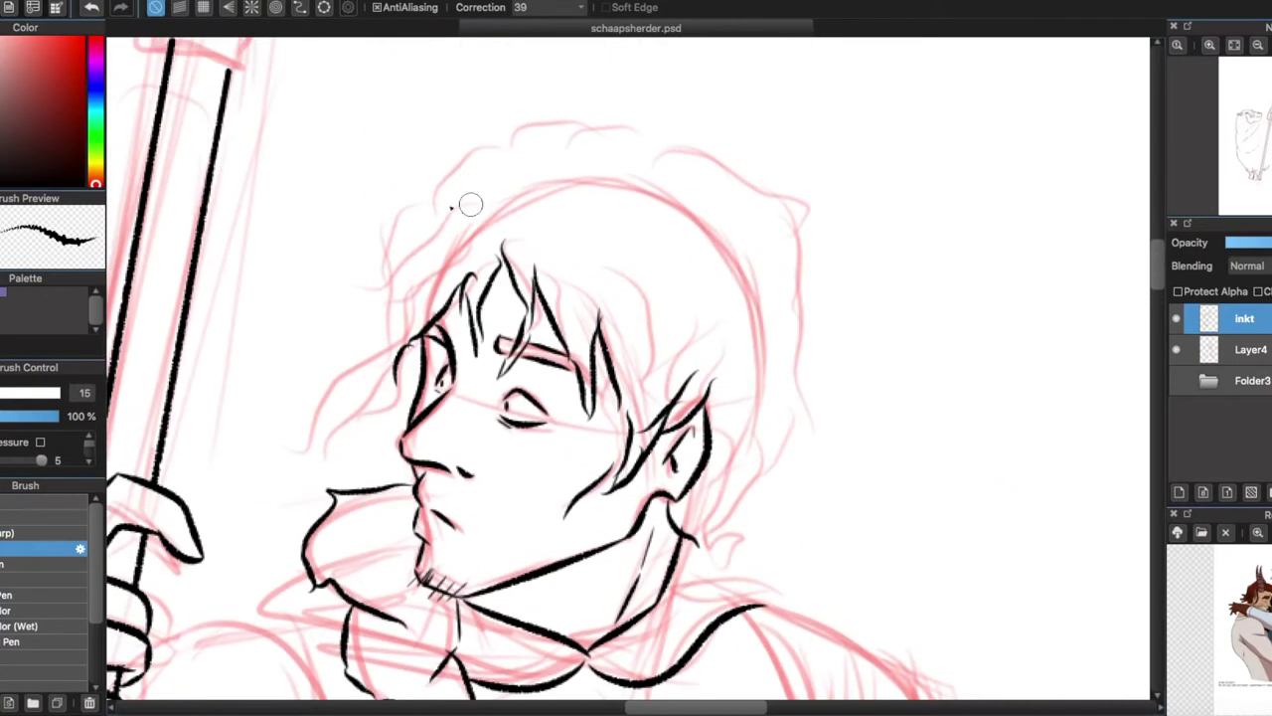
- Ink the hair outline and loose locks on the far side of the shepherd's face
drag(467, 199, 332, 394)
drag(407, 313, 328, 442)
drag(402, 378, 333, 457)
mouse_move(447, 203)
mouse_down()
mouse_move(749, 193)
mouse_move(837, 214)
mouse_up()
drag(821, 227, 825, 448)
key(ctrl+z)
key(ctrl+z)
key(ctrl+z)
mouse_move(470, 144)
mouse_down()
mouse_move(572, 159)
mouse_move(458, 178)
mouse_up()
key(ctrl+z)
- Ink the jagged hair outline over the crown and down the back of the shepherd's head
mouse_move(791, 251)
mouse_down()
mouse_move(776, 426)
mouse_move(724, 539)
mouse_move(790, 611)
mouse_up()
drag(698, 188, 512, 127)
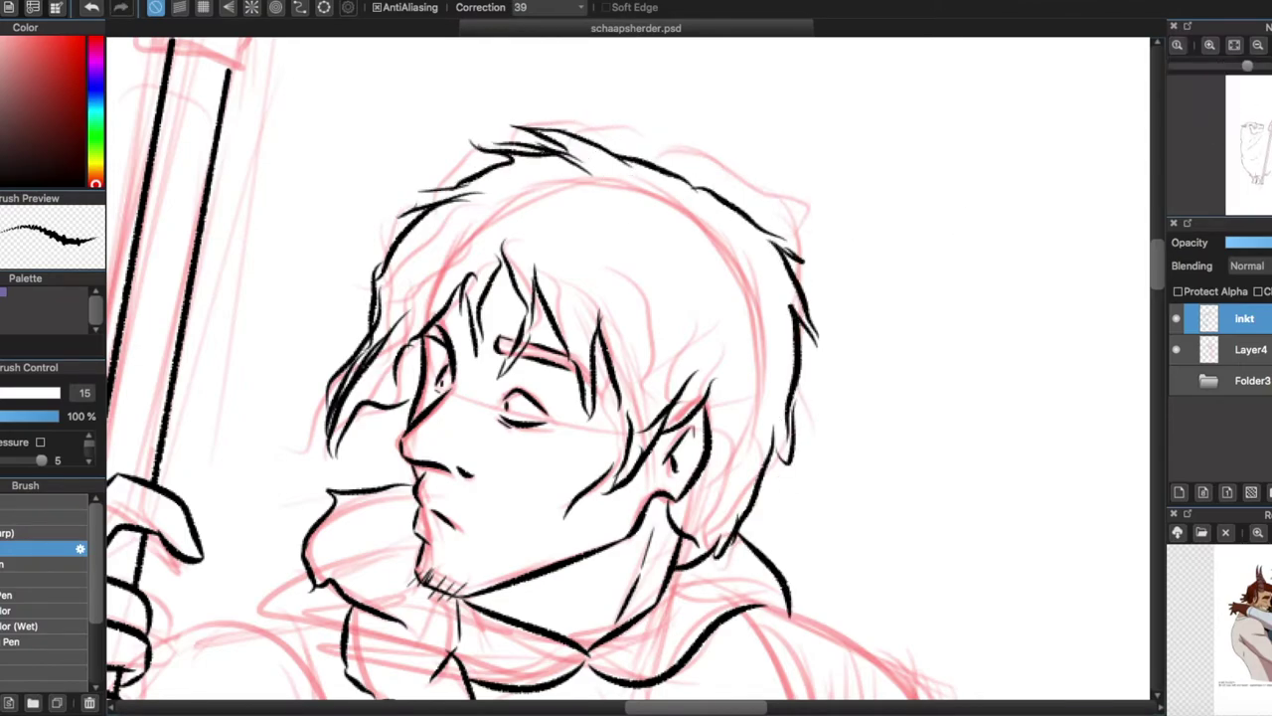
scroll(627, 367, down, 5)
key(ctrl+z)
- Ink the vest's shoulder flap away from the staff, the side edge beneath it and the front opening
drag(706, 121, 781, 326)
drag(711, 117, 904, 284)
mouse_move(904, 283)
mouse_down()
mouse_move(795, 320)
mouse_move(741, 525)
mouse_up()
key(ctrl+z)
key(ctrl+z)
mouse_move(563, 201)
mouse_down()
mouse_move(586, 457)
mouse_move(582, 441)
mouse_up()
key(ctrl+y)
mouse_move(316, 545)
mouse_down()
mouse_move(577, 475)
mouse_move(726, 531)
mouse_up()
key(ctrl+z)
key(ctrl+z)
- Ink the vest's curved lower hem lines on both sides of the front opening
scroll(586, 402, down, 3)
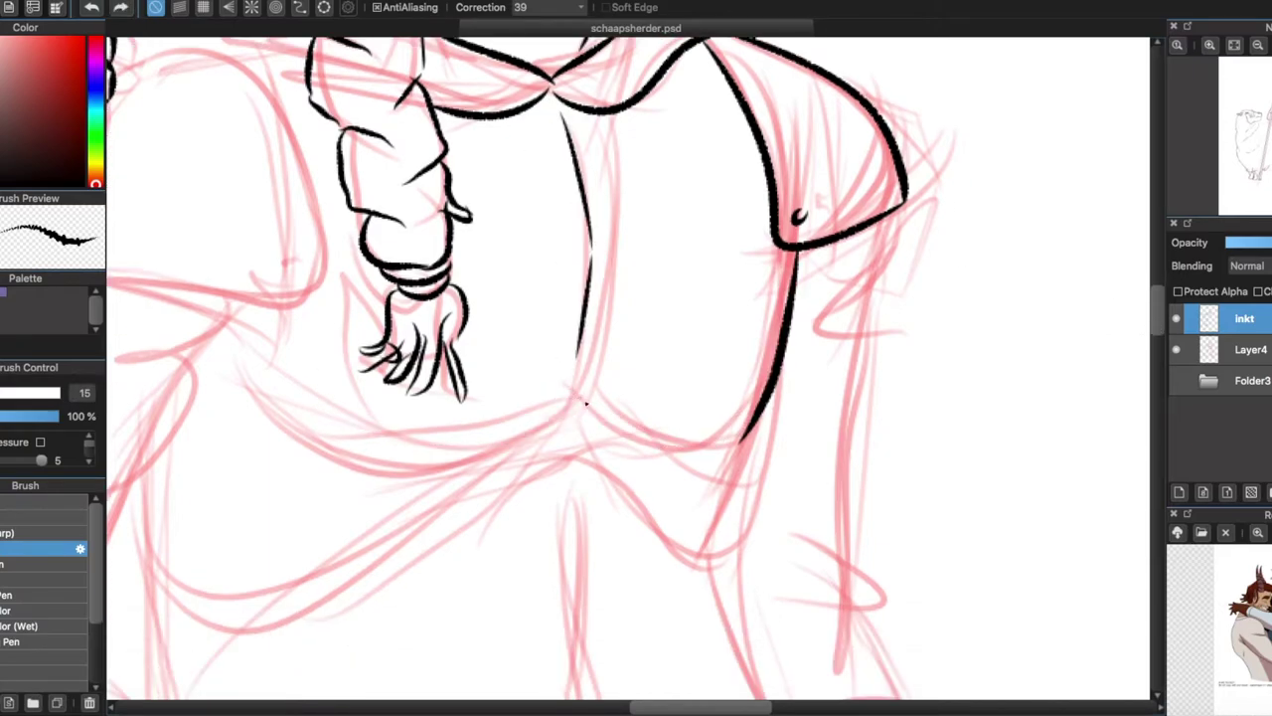
drag(705, 437, 283, 410)
drag(566, 428, 691, 555)
drag(741, 438, 707, 561)
drag(540, 437, 159, 601)
- Ink the staff-side shoulder flap with its button and the sleeve outline behind the staff
scroll(597, 448, up, 3)
scroll(596, 447, left, 5)
mouse_move(438, 209)
mouse_down()
mouse_move(651, 356)
mouse_move(374, 444)
mouse_up()
drag(1250, 111, 1257, 129)
mouse_move(536, 293)
mouse_down()
mouse_move(526, 393)
mouse_move(572, 522)
mouse_up()
drag(545, 356, 606, 482)
scroll(576, 417, down, 2)
scroll(527, 332, up, 3)
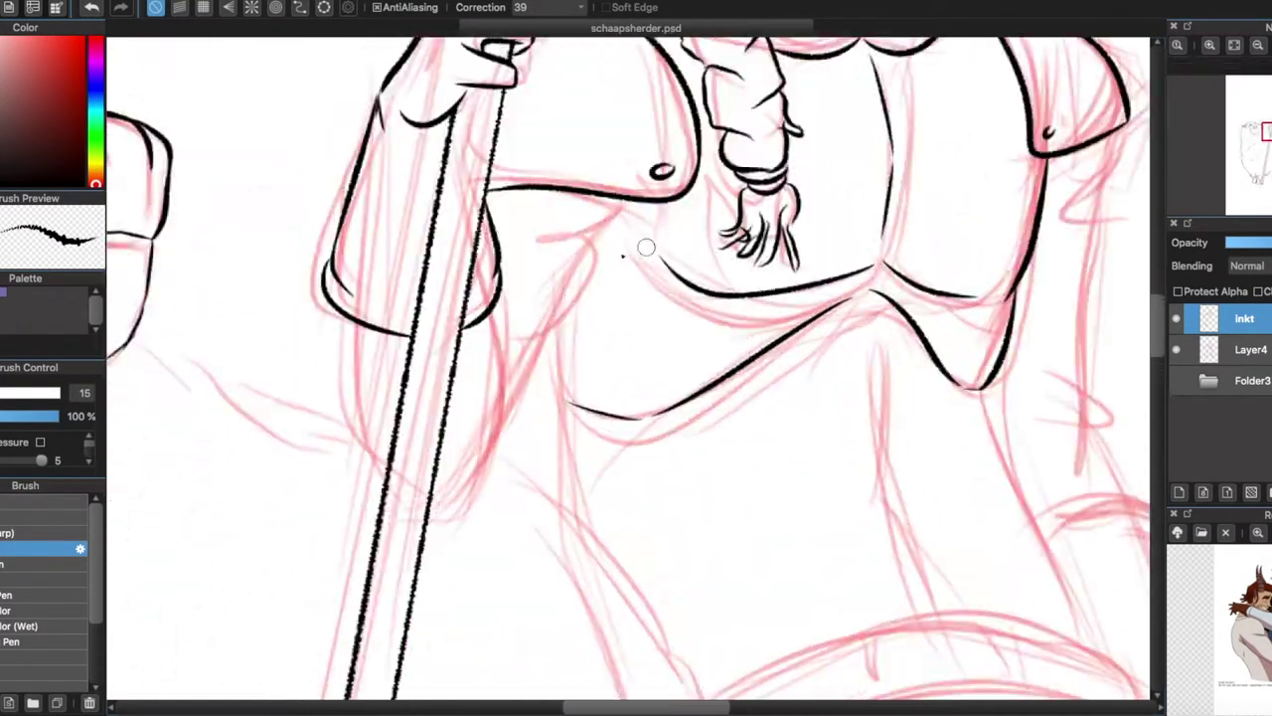
- Ink the shepherd's lower forearm and waist edge, plus the sheep's tufted fleece outline behind the staff and beside his leg
scroll(527, 333, down, 2)
drag(534, 477, 644, 615)
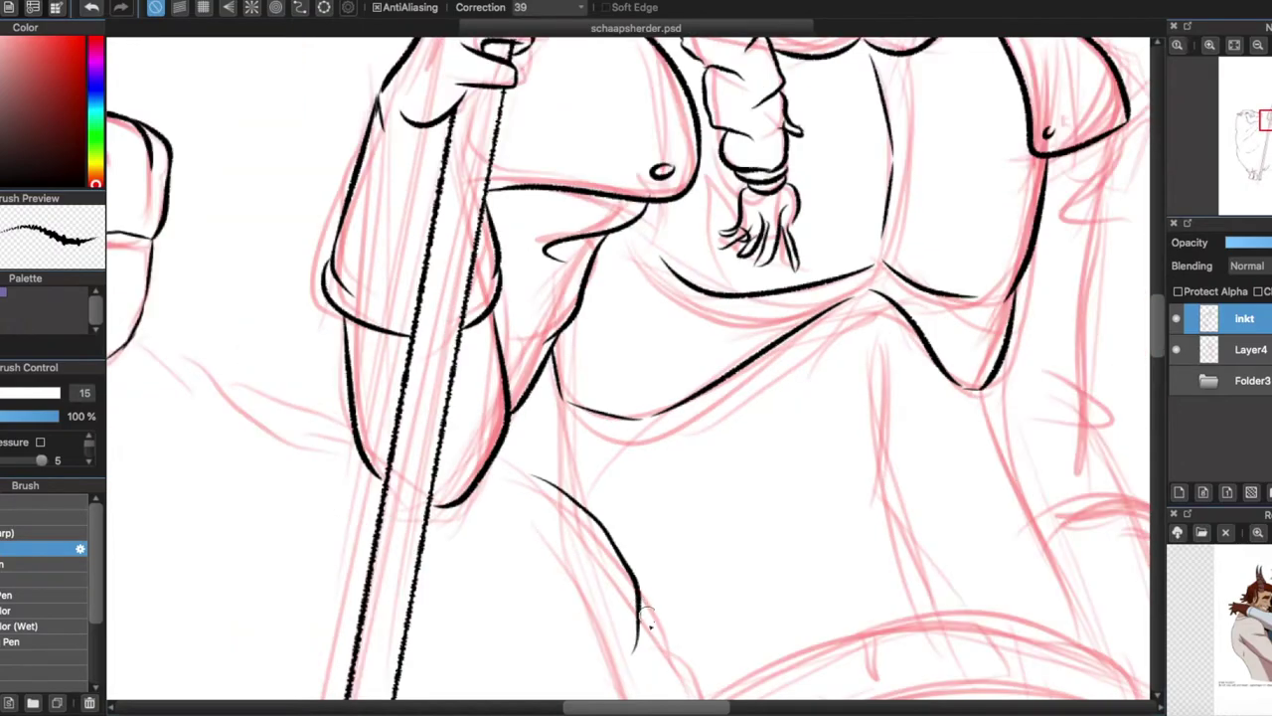
drag(557, 385, 581, 502)
drag(130, 333, 263, 393)
scroll(509, 421, down, 3)
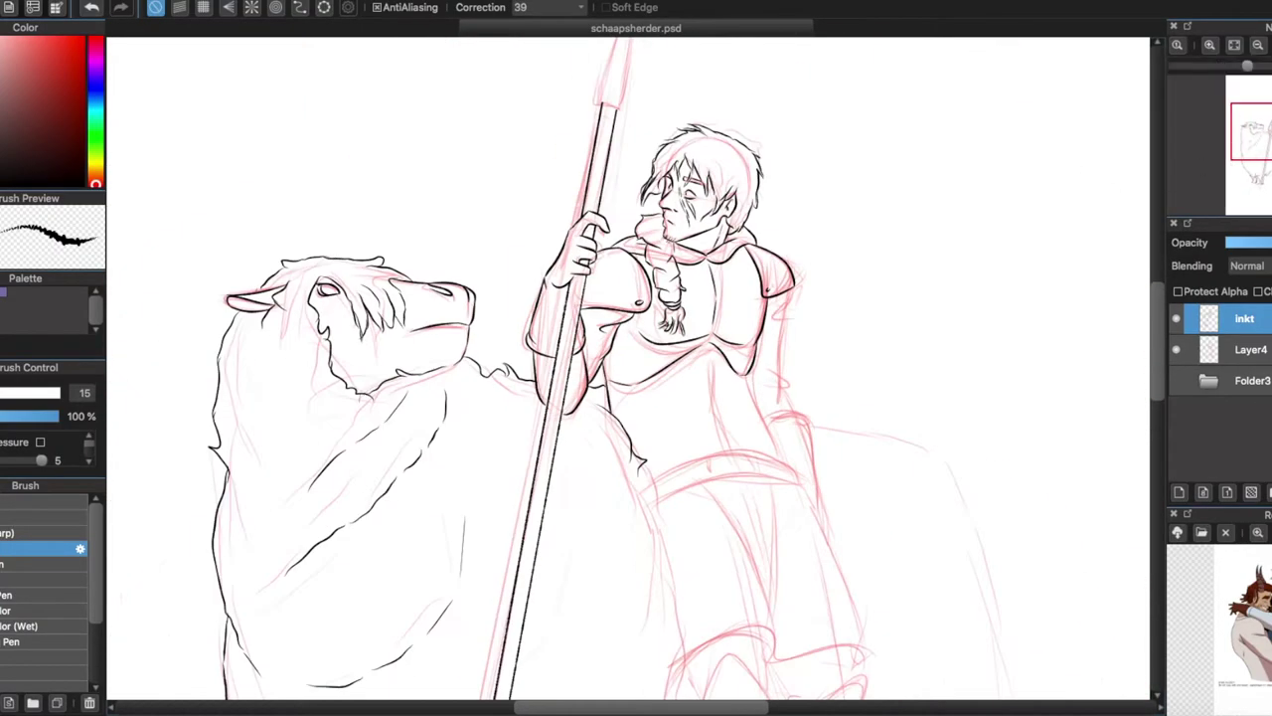
scroll(546, 270, up, 3)
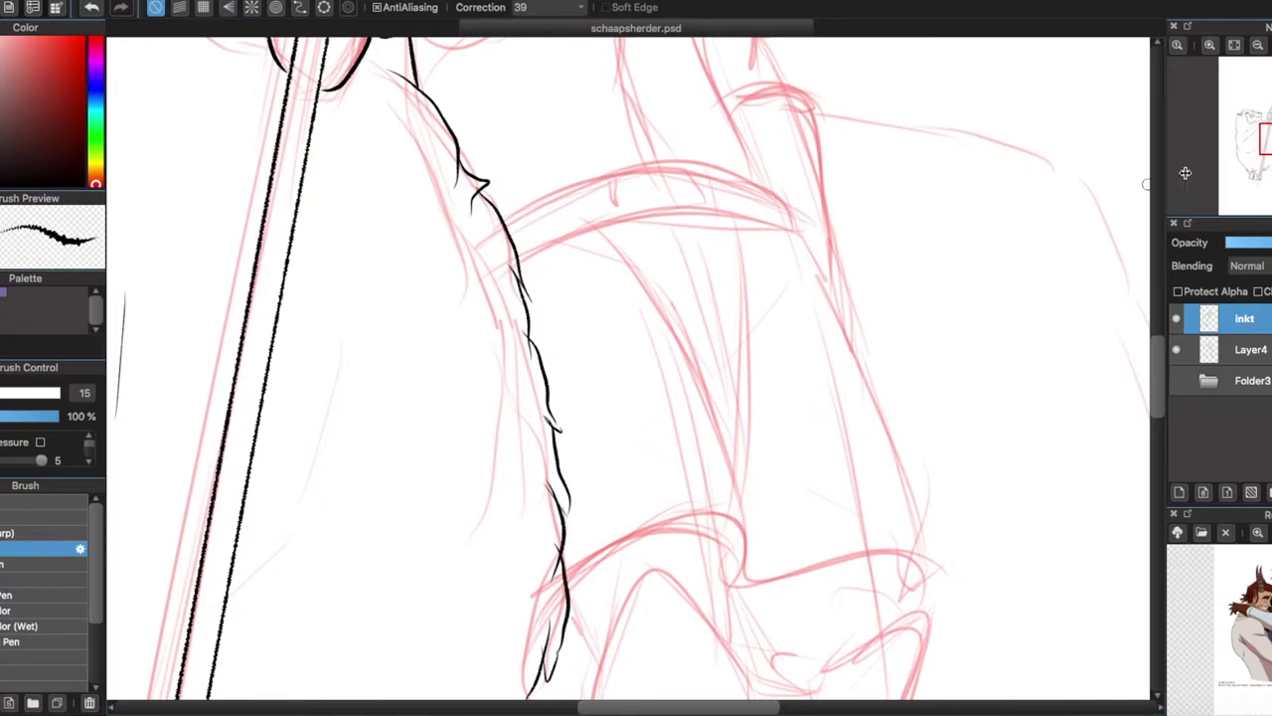
scroll(826, 363, down, 3)
scroll(636, 210, up, 3)
- Ink the tunic's side edge and central fold below the vest, and the curved belt with its two short cross lines
drag(662, 149, 762, 377)
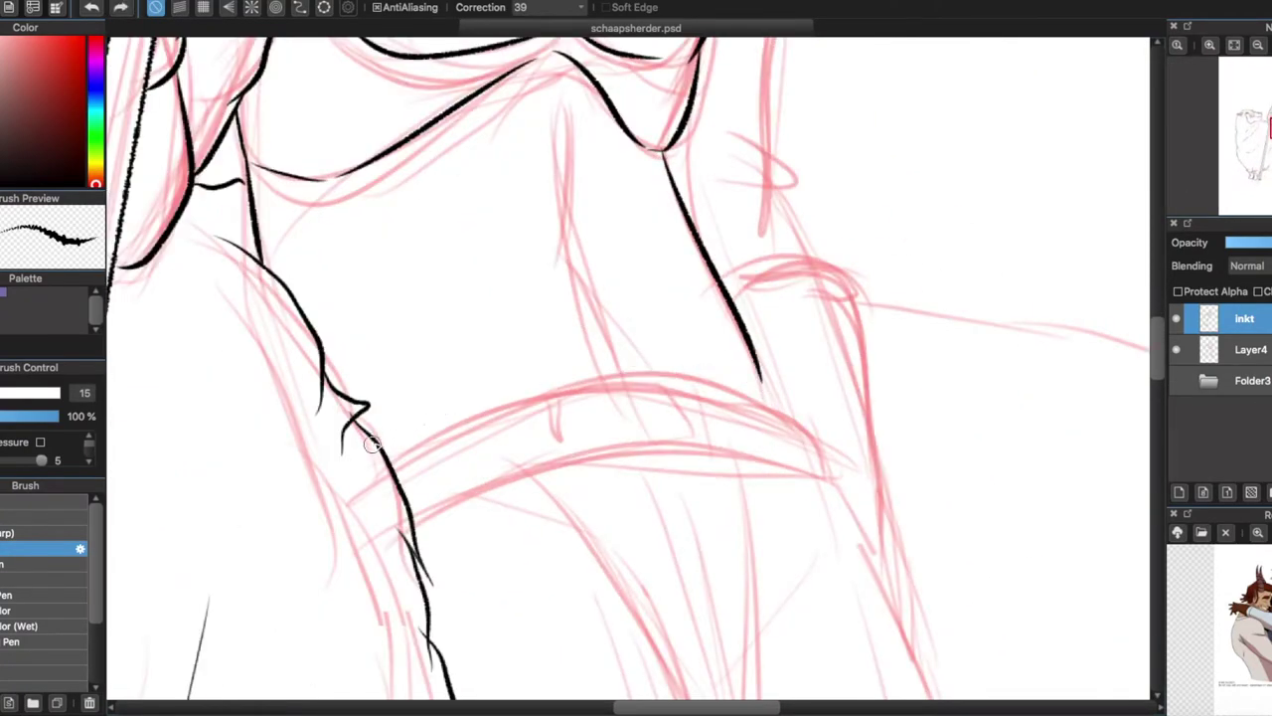
drag(372, 441, 787, 434)
drag(399, 491, 791, 435)
drag(563, 233, 620, 332)
scroll(453, 369, up, 3)
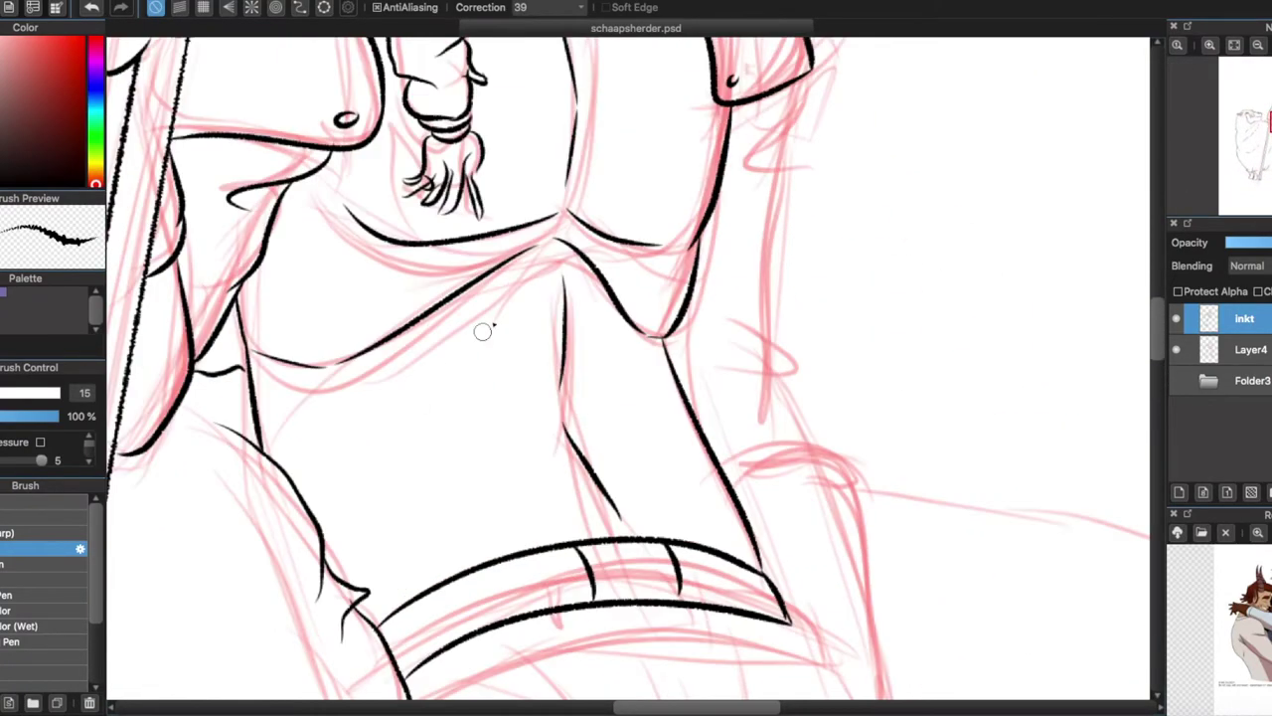
- Ink curling vine ornaments with small leaf bumps on both halves of the tunic above the belt
drag(383, 380, 372, 471)
drag(434, 334, 452, 352)
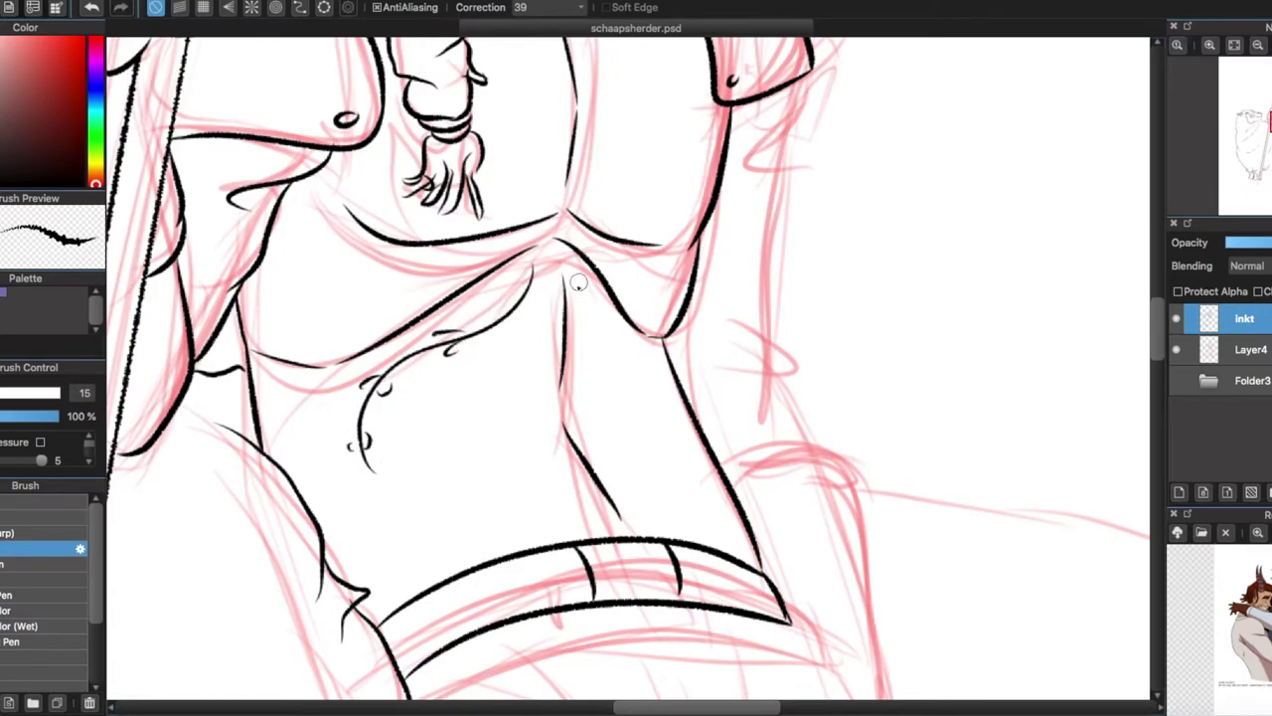
drag(652, 368, 664, 386)
drag(543, 298, 398, 500)
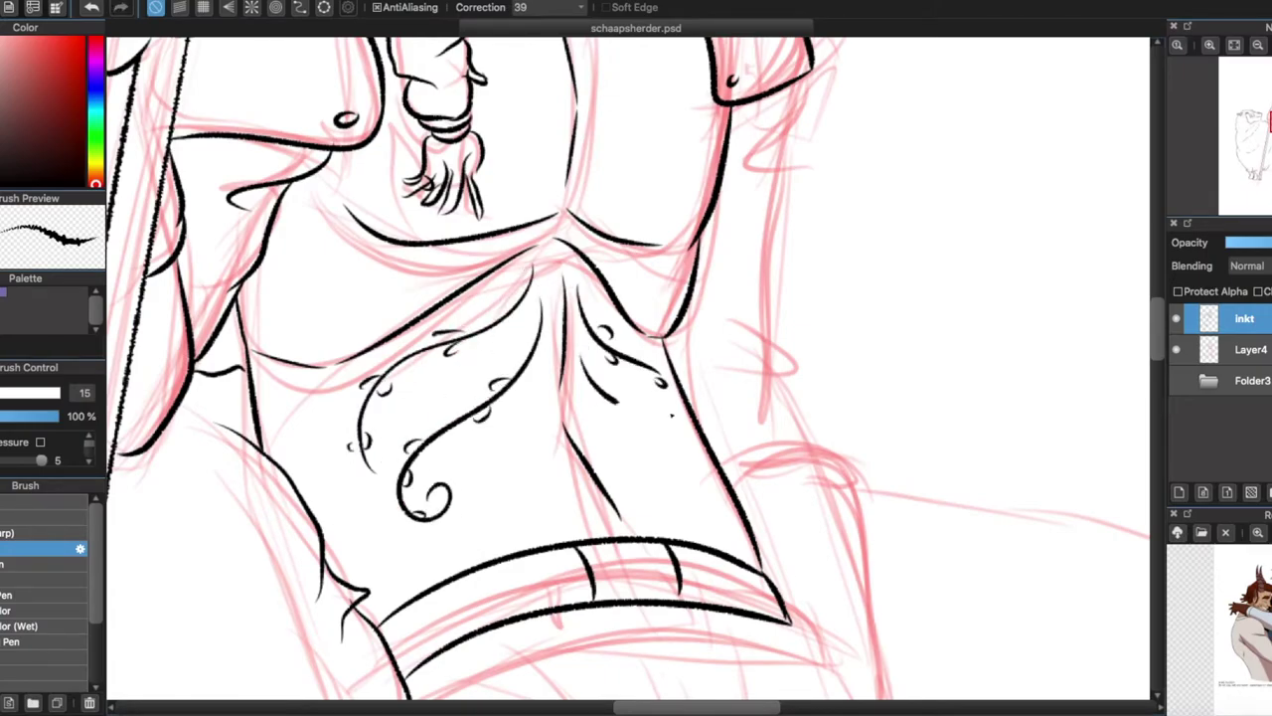
- Ink the shepherd's other arm from beneath the shoulder flap down to the rounded cuff resting on the sheep
scroll(629, 412, down, 3)
scroll(629, 412, up, 3)
scroll(629, 413, down, 3)
scroll(629, 412, up, 3)
mouse_move(662, 224)
mouse_down()
mouse_move(686, 287)
mouse_move(676, 437)
mouse_up()
drag(718, 425, 636, 511)
scroll(1087, 369, down, 10)
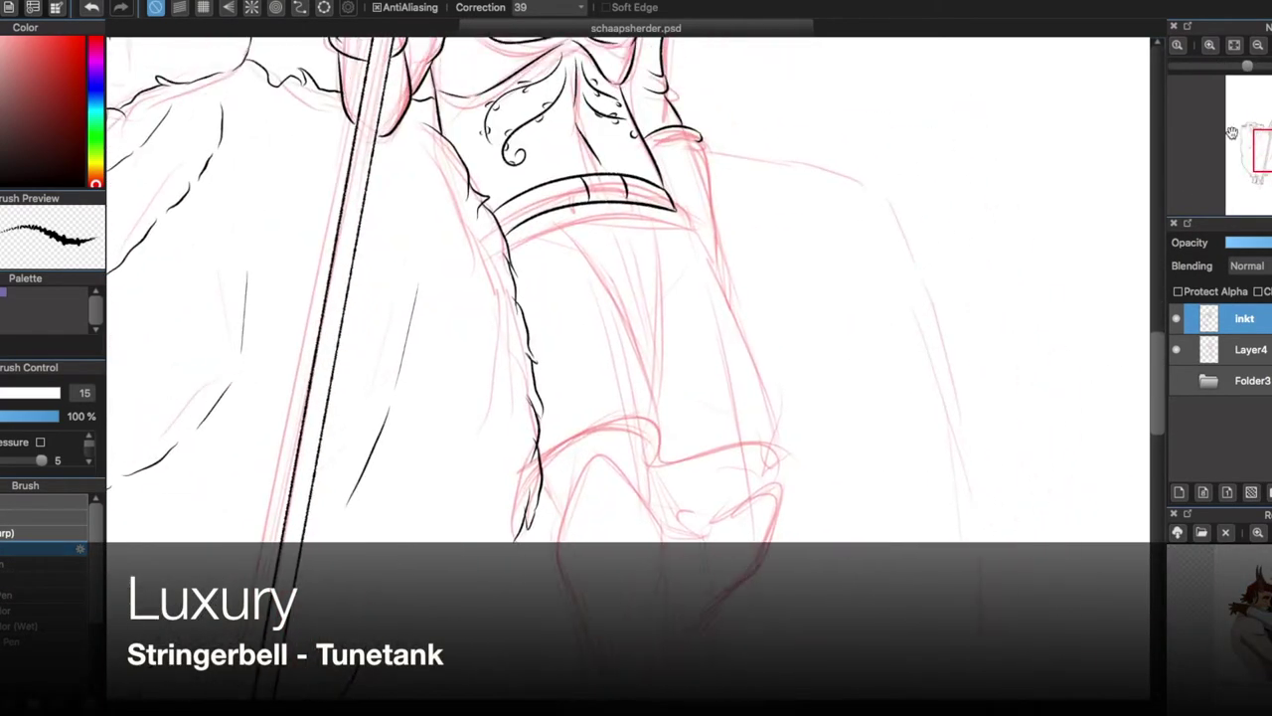
- Ink the skirt below the belt with its overlapping front edge, side edge, inner folds and wavy hem
key(ctrl+z)
drag(494, 140, 676, 462)
drag(497, 497, 820, 526)
drag(651, 159, 672, 368)
drag(618, 141, 648, 234)
drag(527, 167, 564, 199)
drag(777, 276, 845, 483)
scroll(696, 358, up, 10)
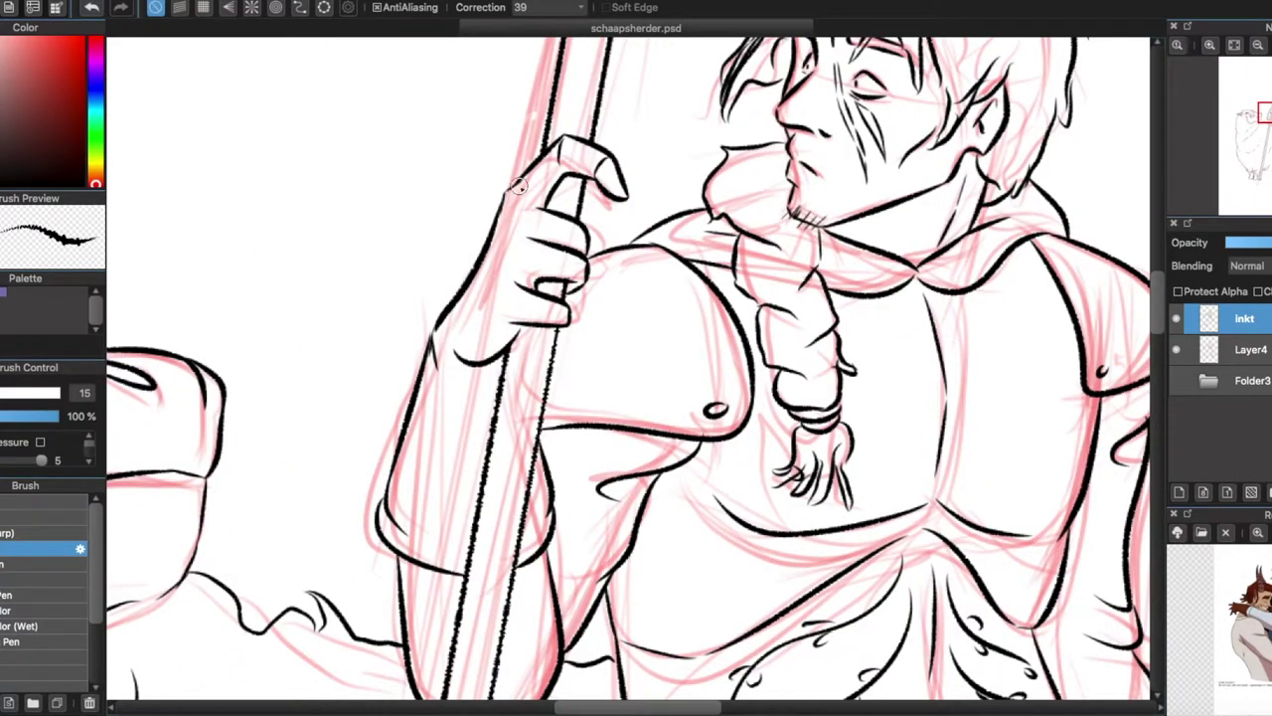
scroll(1140, 161, down, 15)
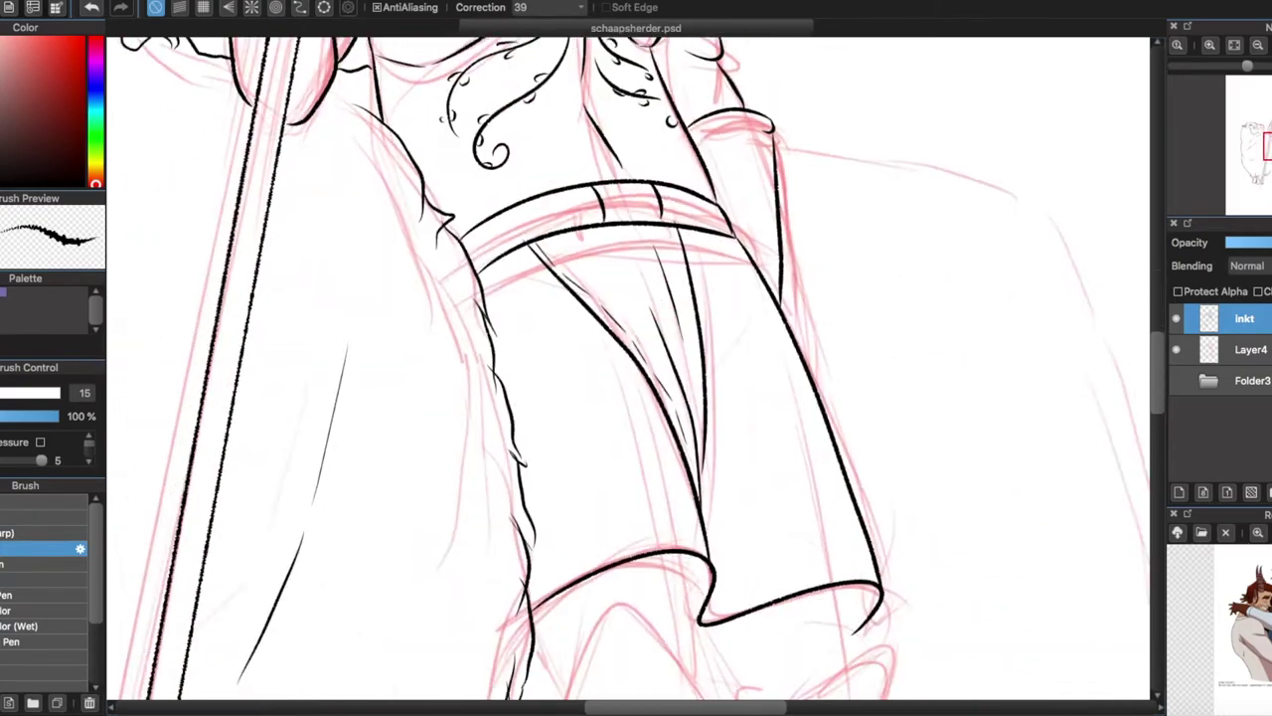
- Ink the front leg's pointed knee guard and the two long shin lines running down from it
mouse_move(682, 421)
mouse_down()
mouse_move(645, 446)
mouse_move(828, 619)
mouse_up()
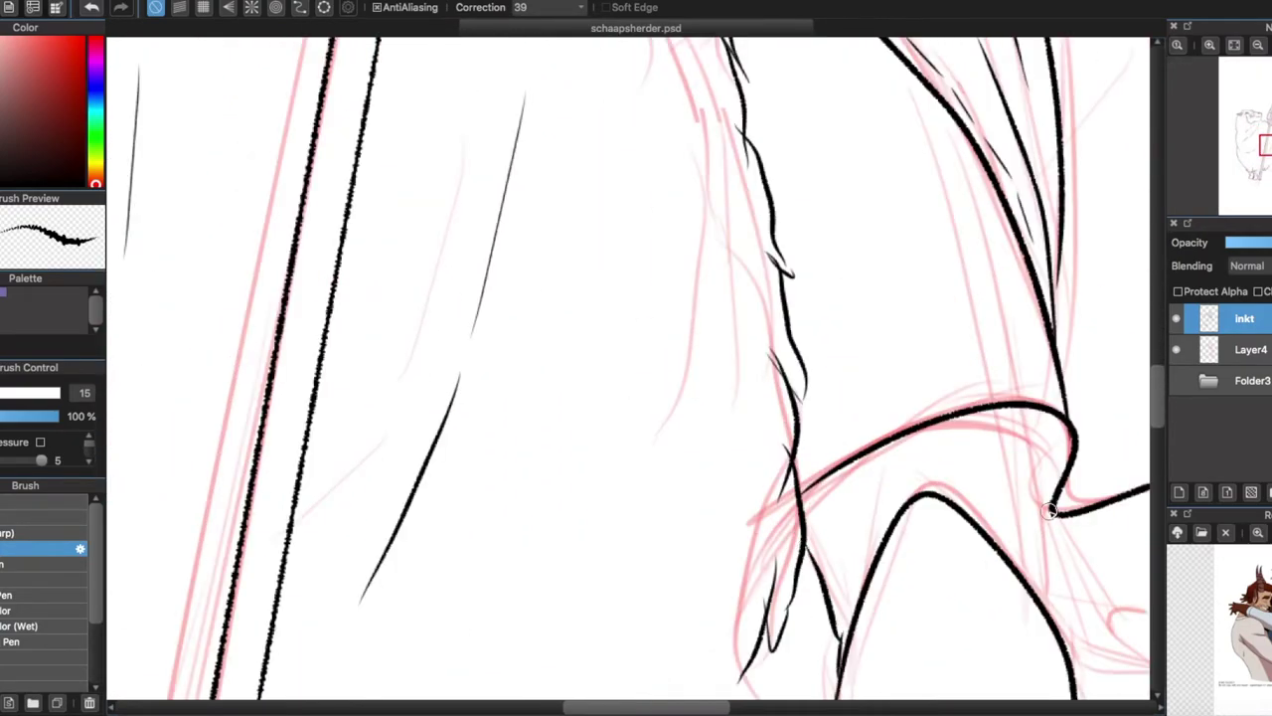
key(ctrl+z)
drag(1039, 413, 1042, 602)
scroll(1016, 486, down, 10)
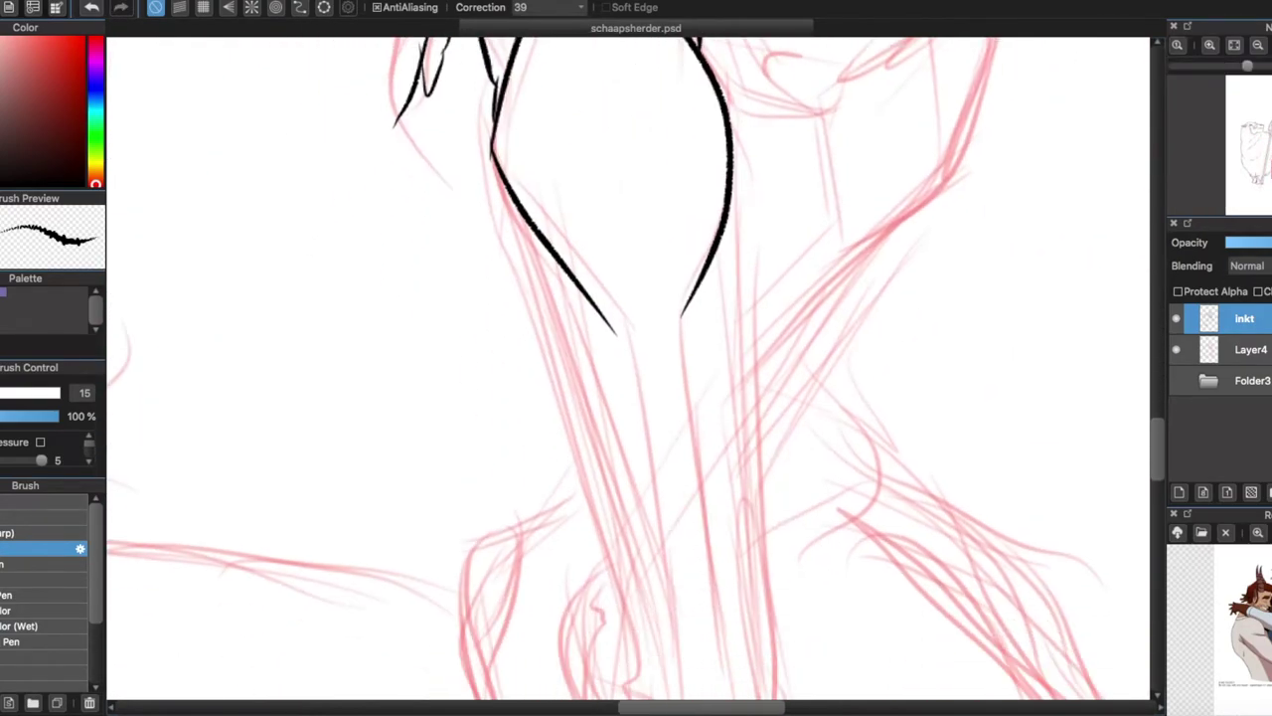
drag(562, 283, 636, 604)
drag(697, 257, 720, 601)
- Ink the front foot's boot with its curved bands, toe and sole, and complete the lower leg outline
scroll(719, 600, down, 4)
mouse_move(531, 380)
mouse_down()
mouse_move(584, 587)
mouse_move(686, 360)
mouse_up()
key(ctrl+Left)
key(ctrl+Right)
drag(522, 467, 686, 479)
drag(527, 418, 678, 429)
key(ctrl+minus)
scroll(1136, 411, up, 3)
mouse_move(542, 283)
mouse_down()
mouse_move(595, 493)
mouse_move(595, 582)
mouse_up()
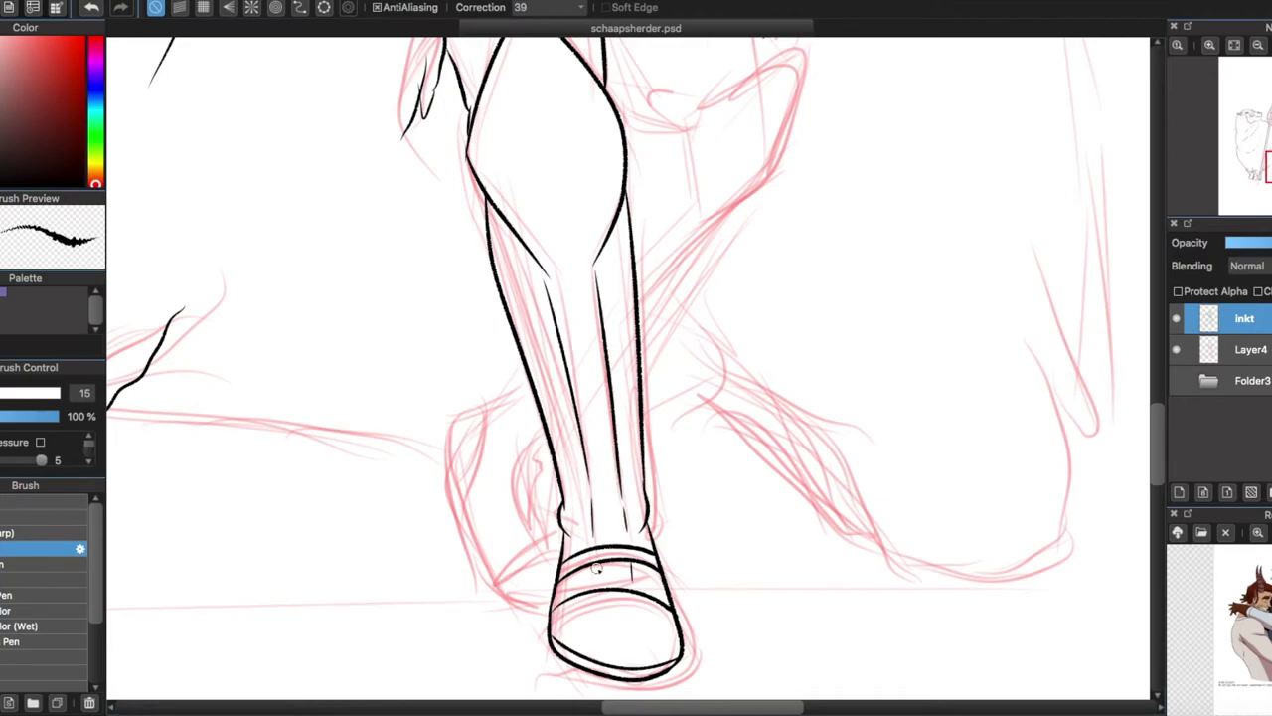
- Ink the bent rear leg's knee guard, the thigh edge above it and the fabric folds between the knees
scroll(802, 347, up, 3)
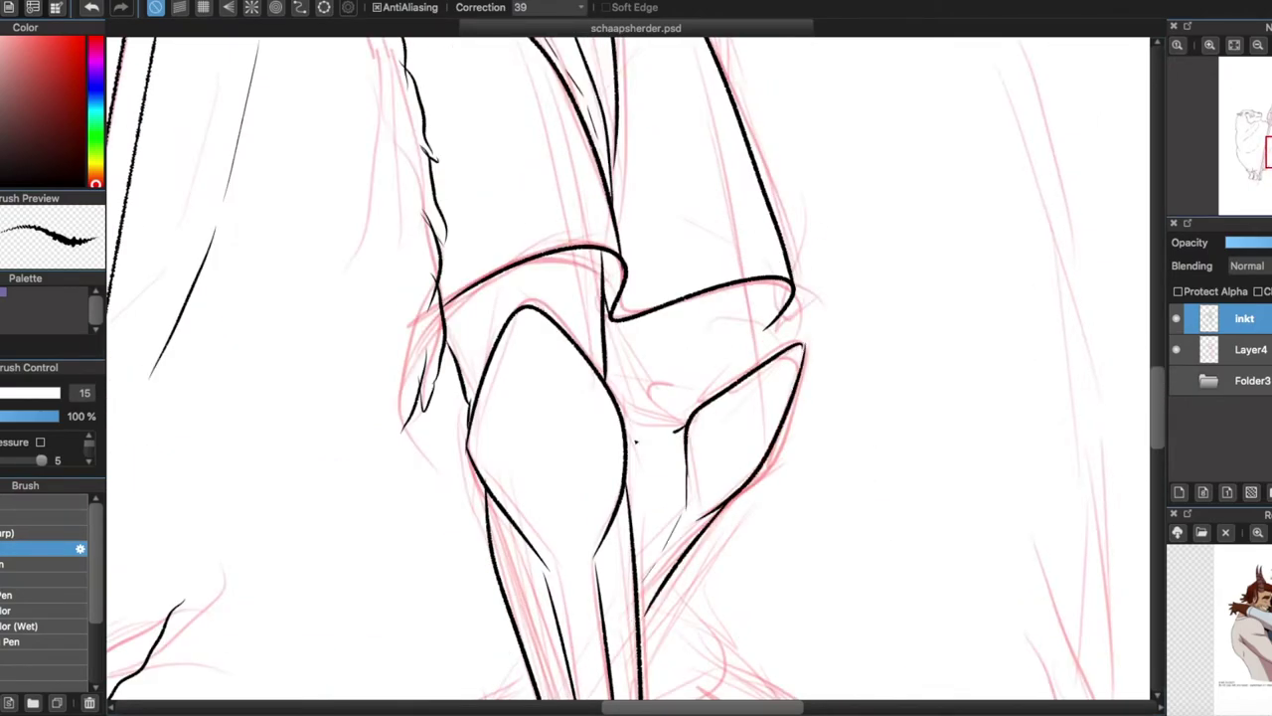
drag(647, 422, 632, 395)
drag(758, 283, 771, 370)
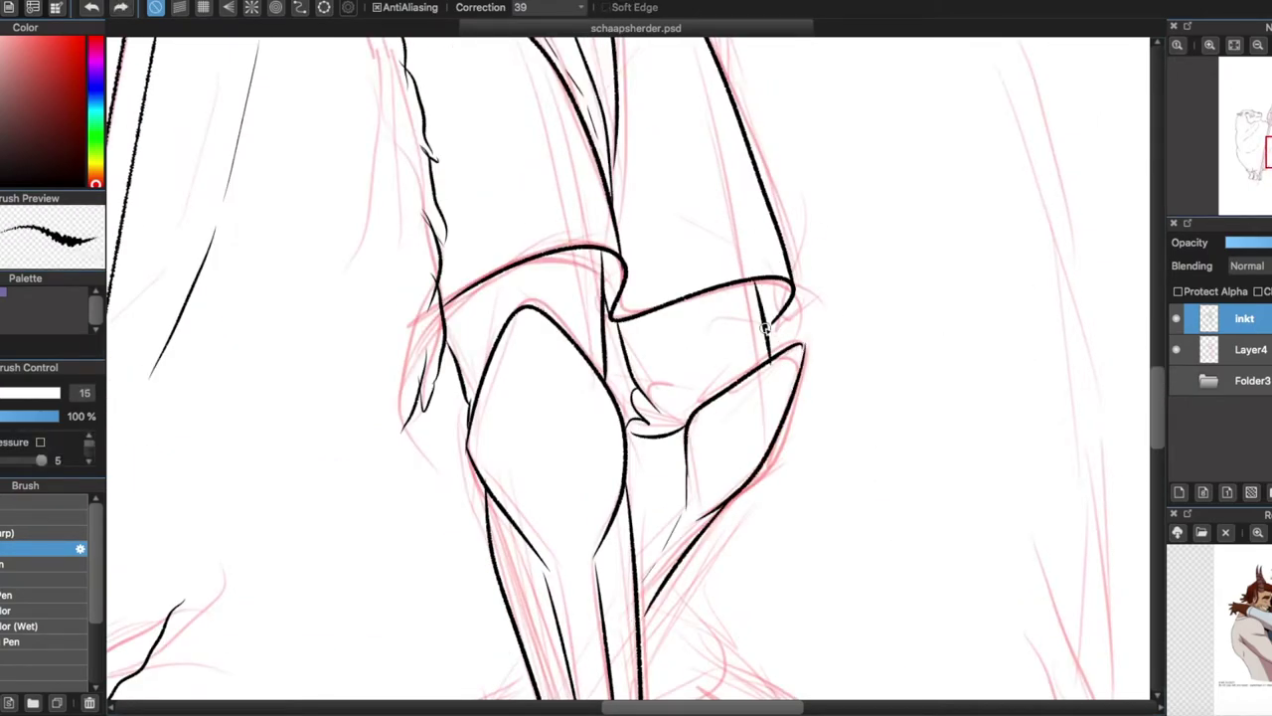
- Ink the rear shoe behind the front leg with its double sole edge, heel curve, straps and creases
scroll(476, 370, down, 3)
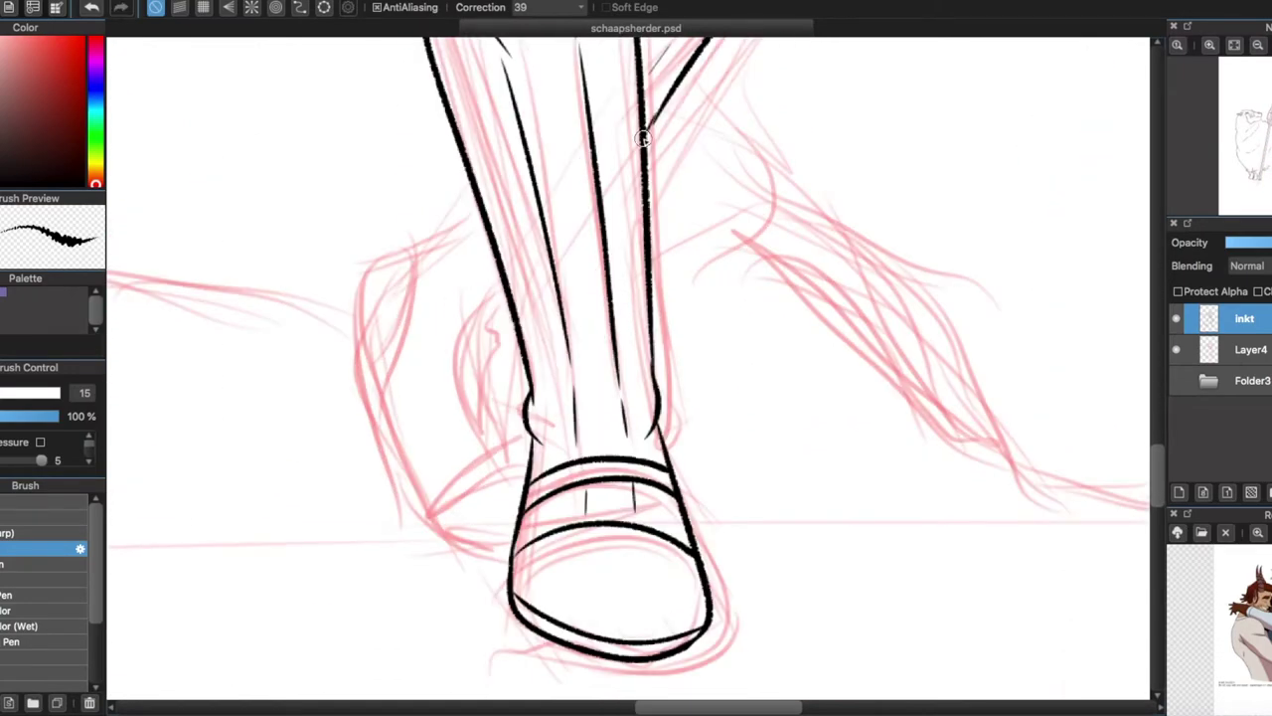
drag(484, 238, 507, 542)
drag(398, 260, 502, 540)
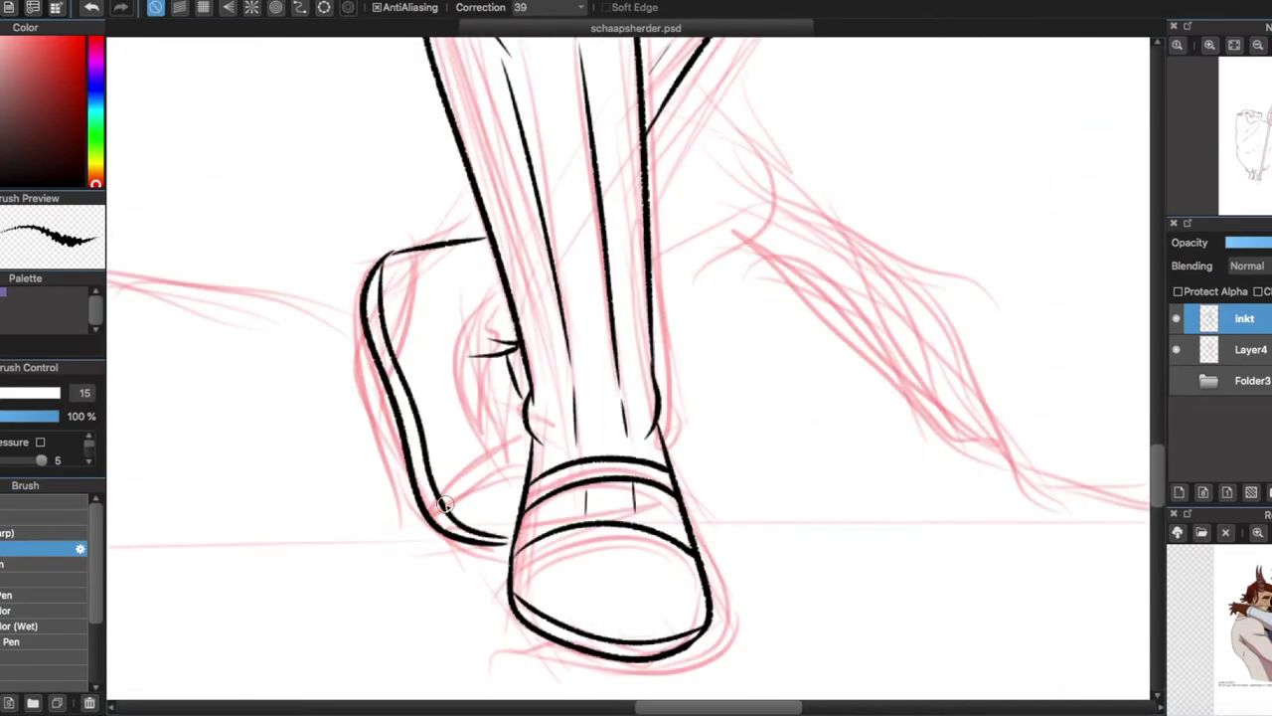
key(ctrl+z)
drag(432, 469, 537, 445)
drag(437, 249, 408, 372)
drag(512, 293, 497, 336)
mouse_move(489, 372)
mouse_down()
mouse_move(492, 398)
mouse_move(426, 406)
mouse_up()
key(ctrl+z)
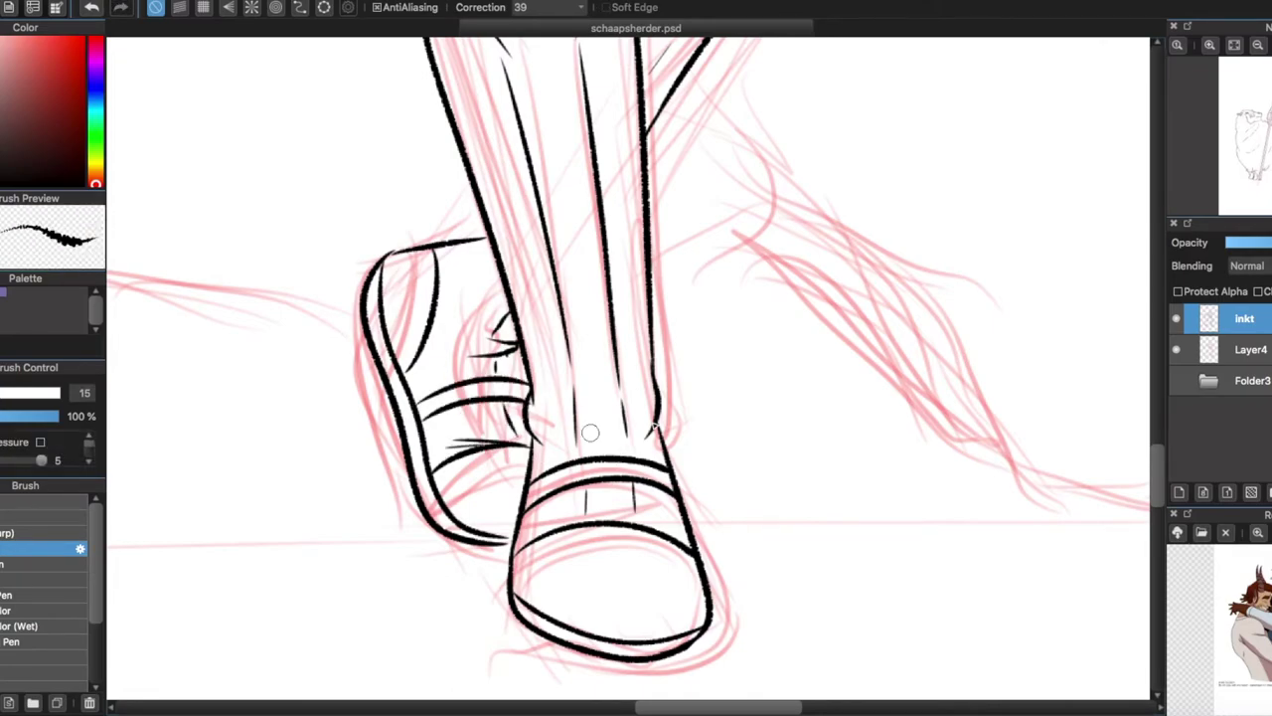
- Ink the sheep's back, shaggy rump, hind leg and belly line around the shepherd's legs
scroll(490, 447, down, 5)
scroll(271, 225, up, 4)
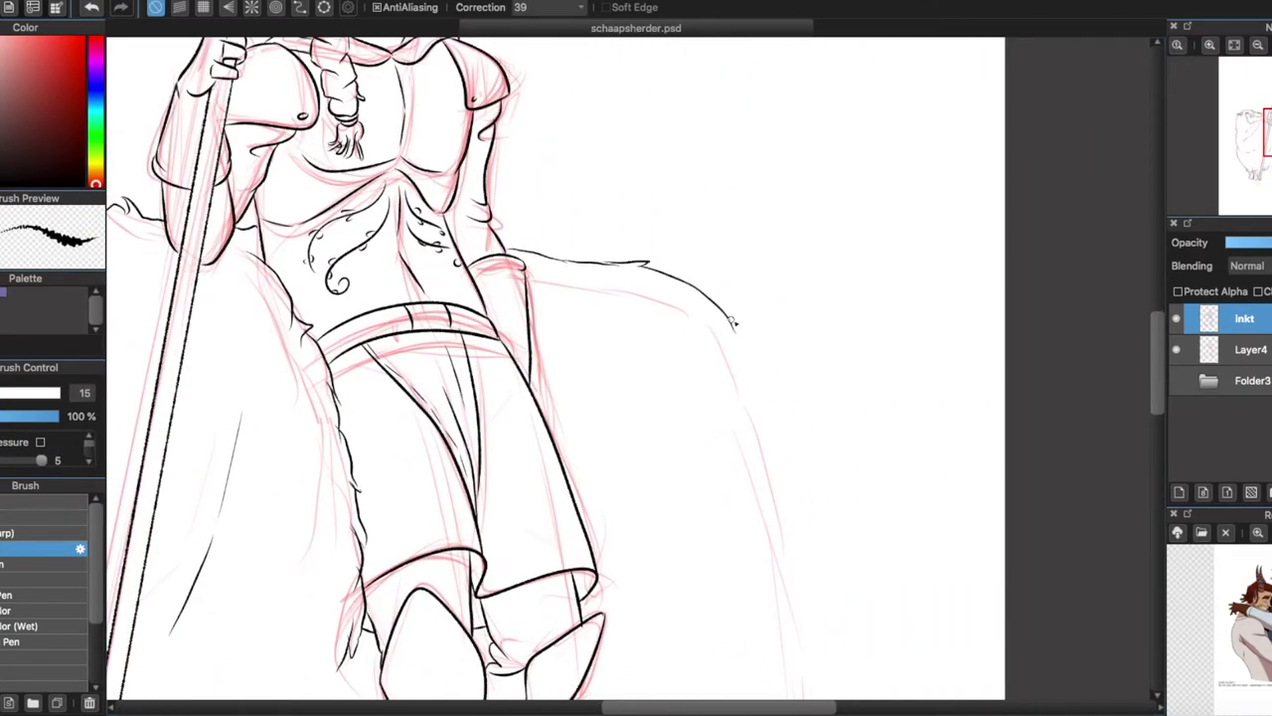
drag(795, 613, 908, 293)
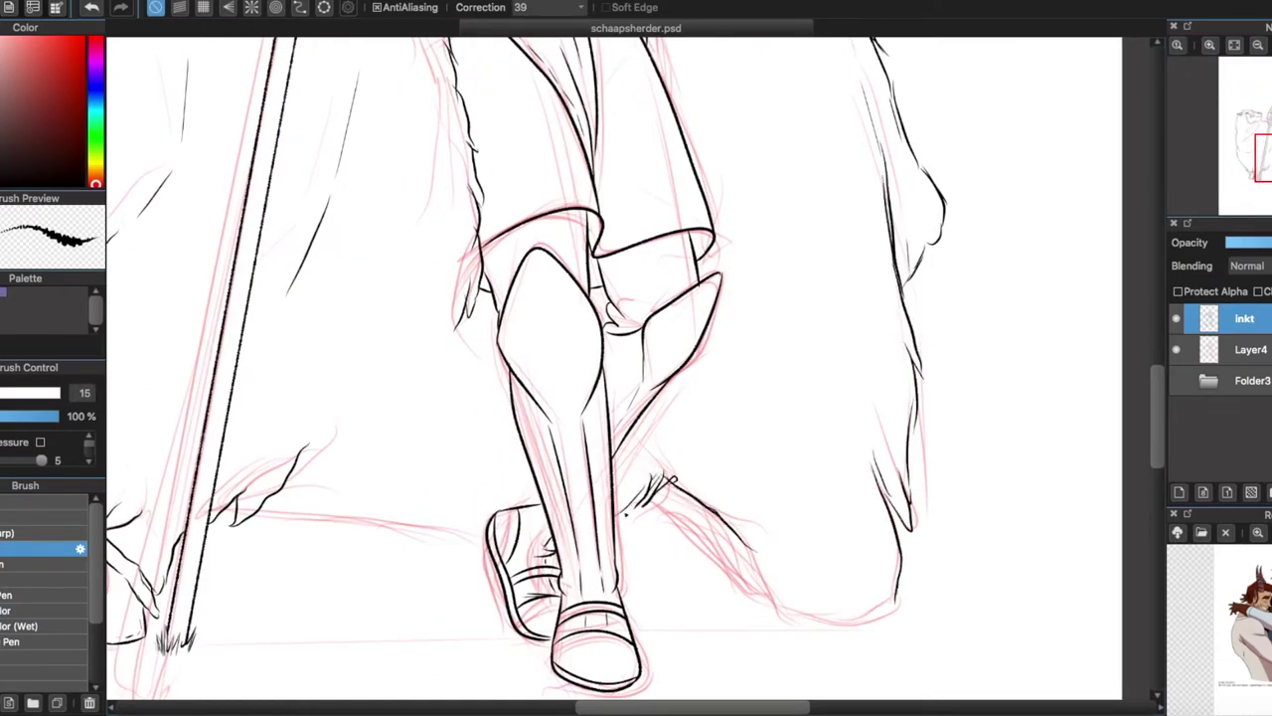
scroll(681, 531, down, 1)
scroll(596, 397, up, 3)
mouse_move(527, 318)
mouse_down()
mouse_move(873, 342)
mouse_move(654, 466)
mouse_up()
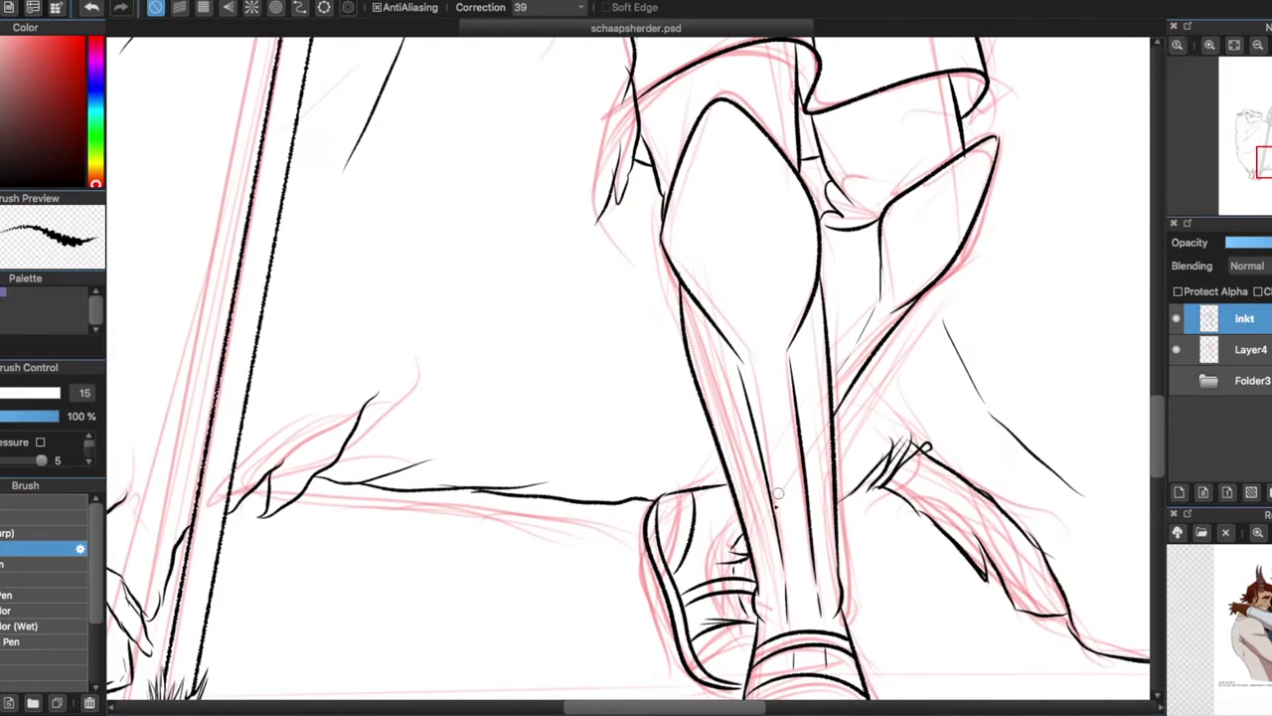
- Erase and redraw the rear leg's calf and shoe-top lines, and add thin shading strokes to both knee guards
key(e)
key(e)
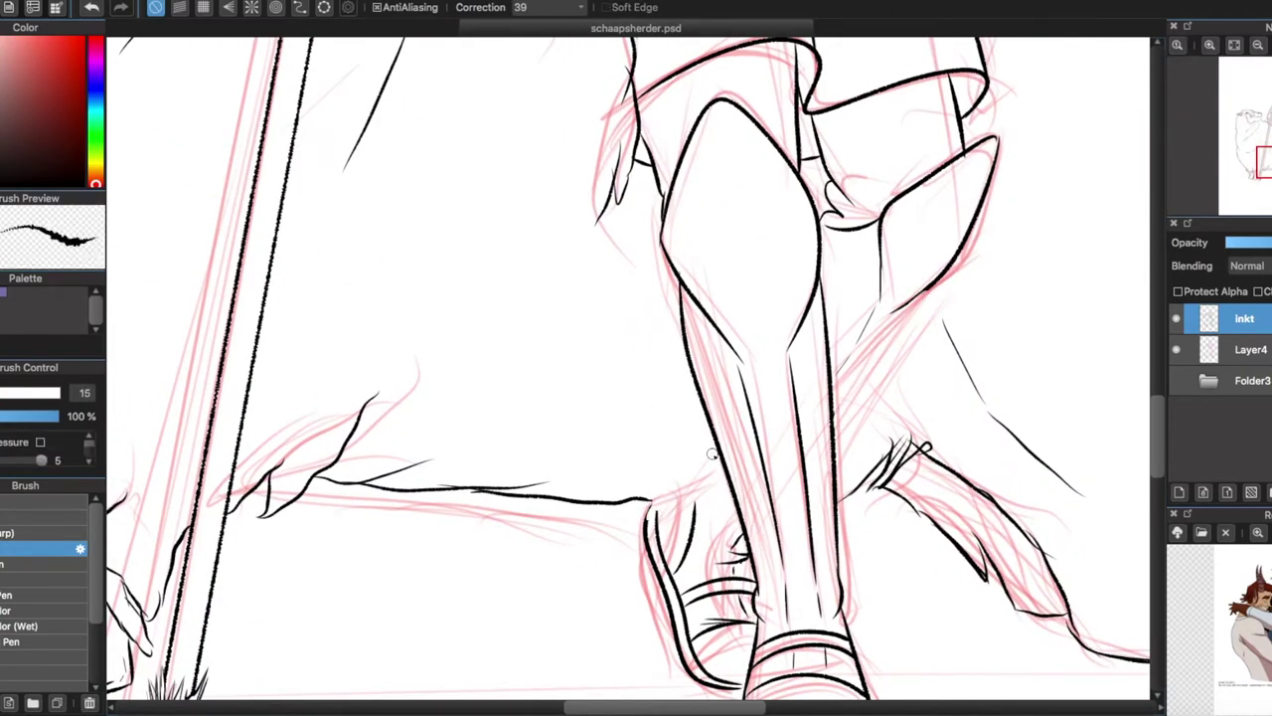
drag(836, 454, 766, 544)
drag(707, 270, 716, 360)
scroll(681, 595, down, 5)
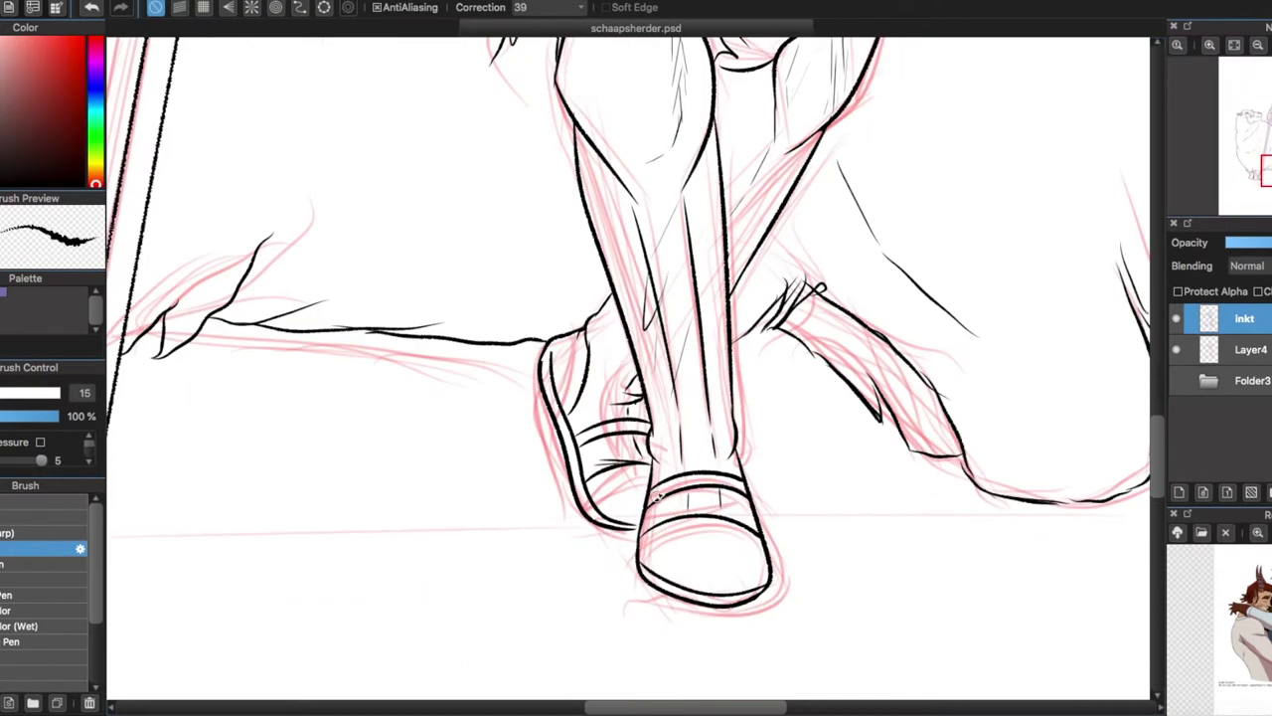
- Add thin shading lines to the breastplate and shoulder flap, and ink the pupils in the shepherd's eyes
scroll(607, 337, up, 10)
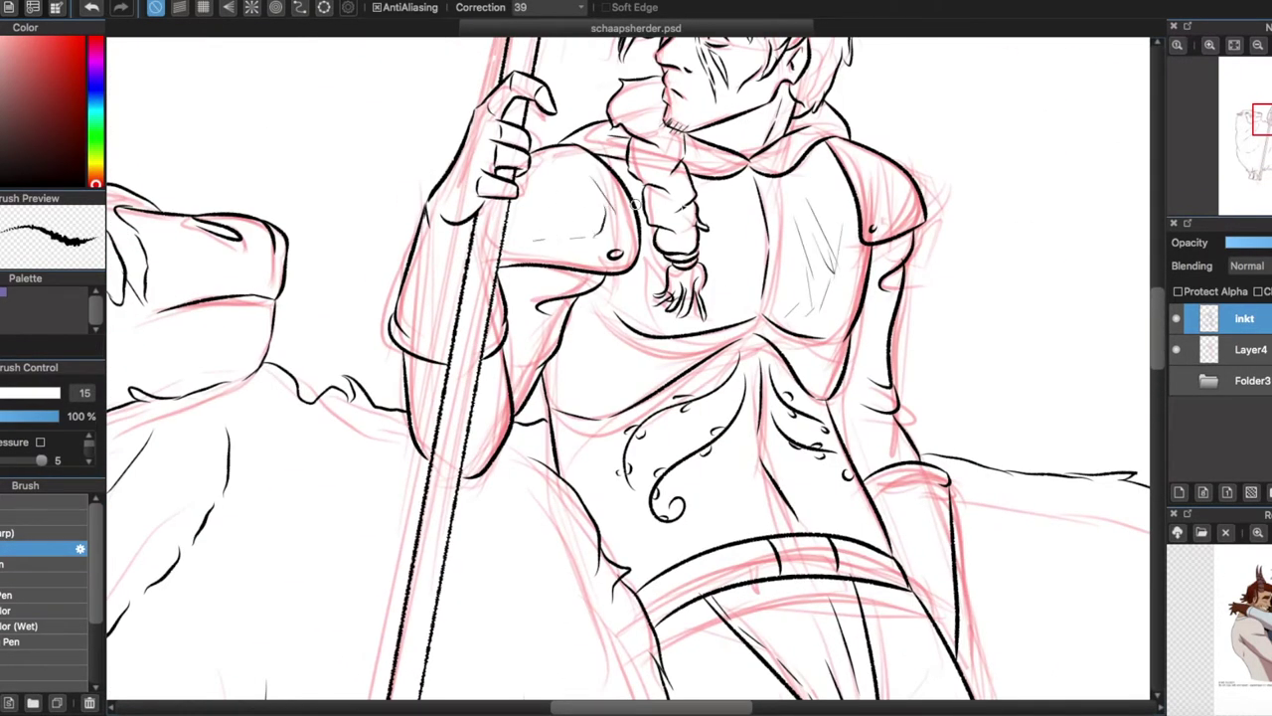
scroll(1130, 316, up, 5)
scroll(712, 328, up, 3)
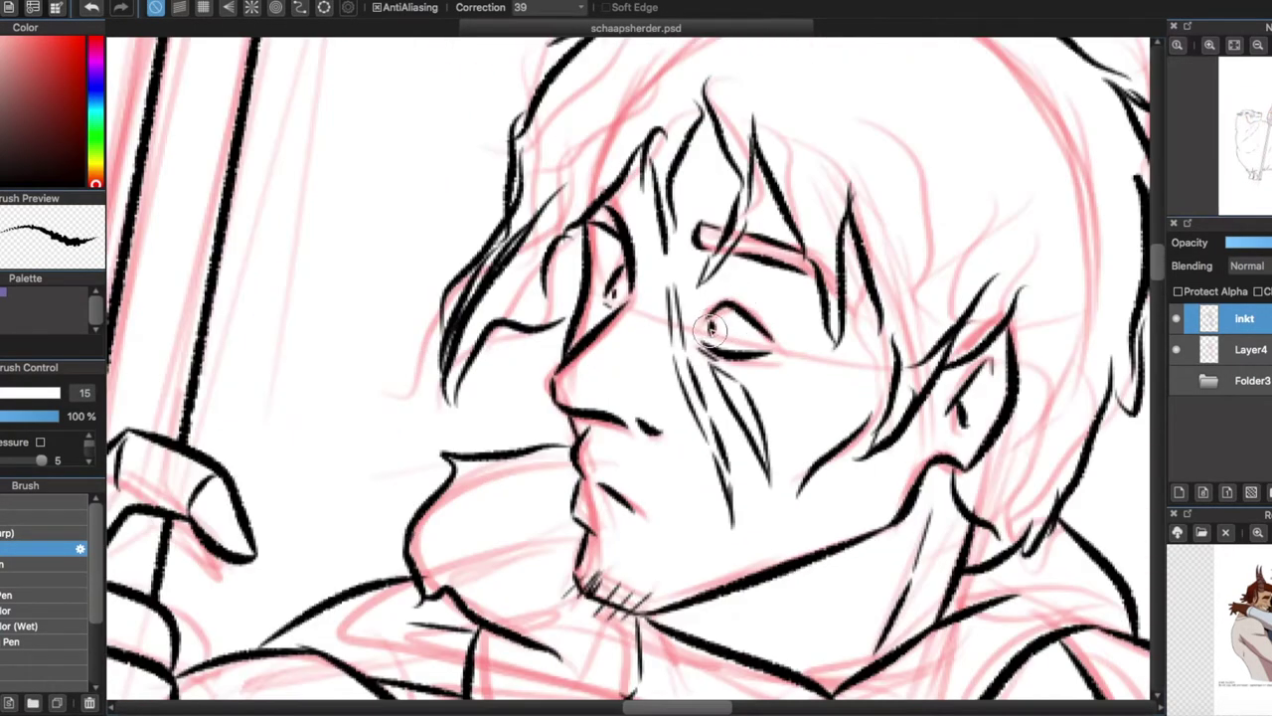
scroll(704, 311, down, 5)
scroll(704, 311, up, 5)
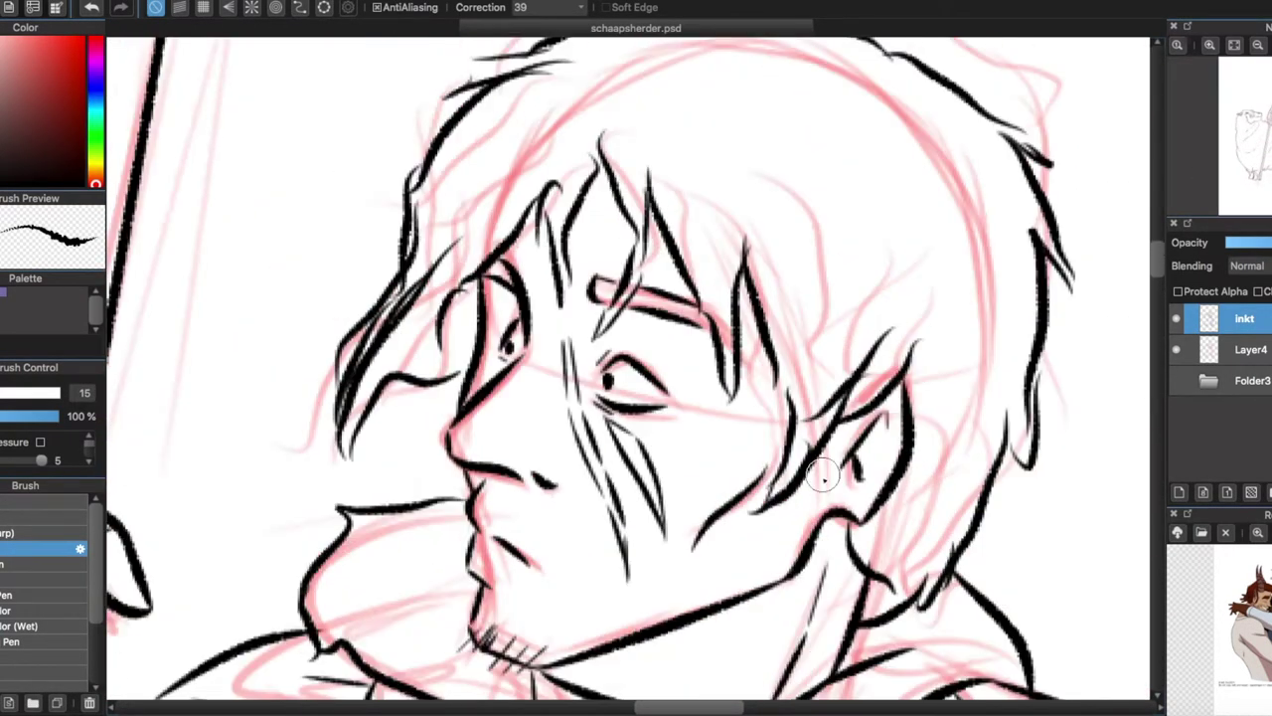
scroll(704, 311, down, 8)
scroll(895, 278, up, 2)
click(1176, 348)
scroll(784, 307, up, 6)
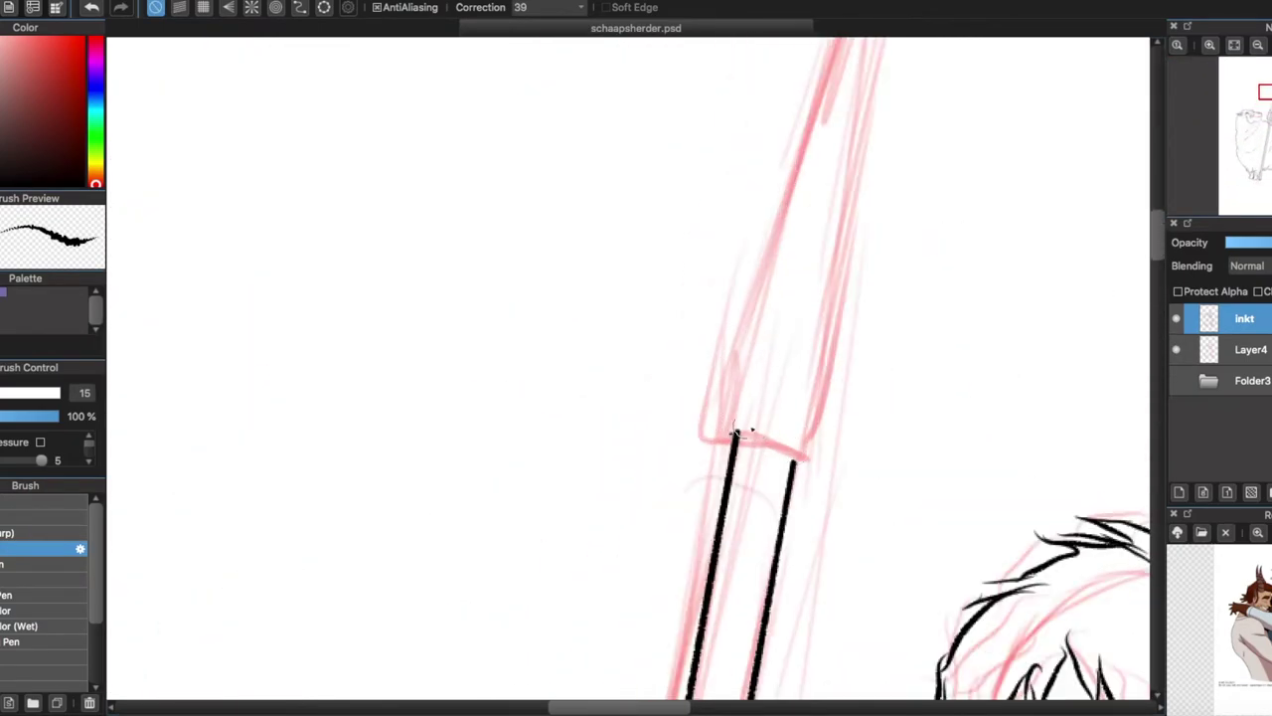
scroll(859, 437, down, 2)
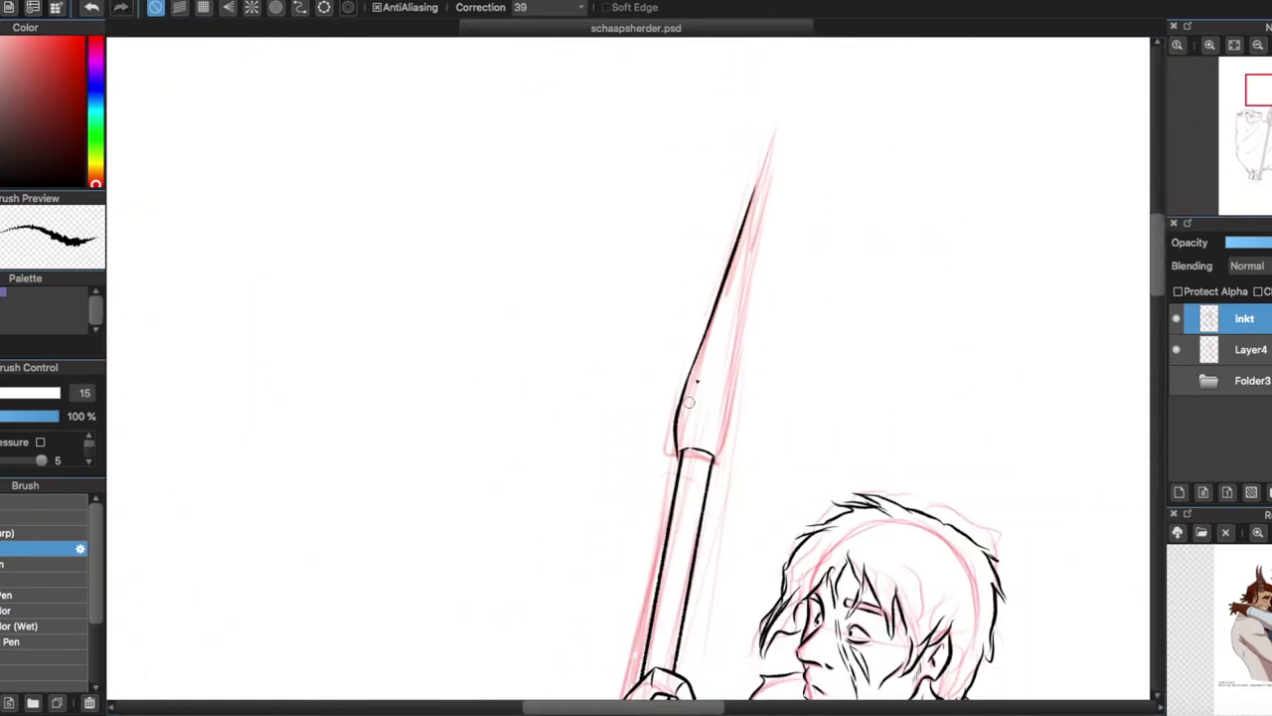
key(ctrl+z)
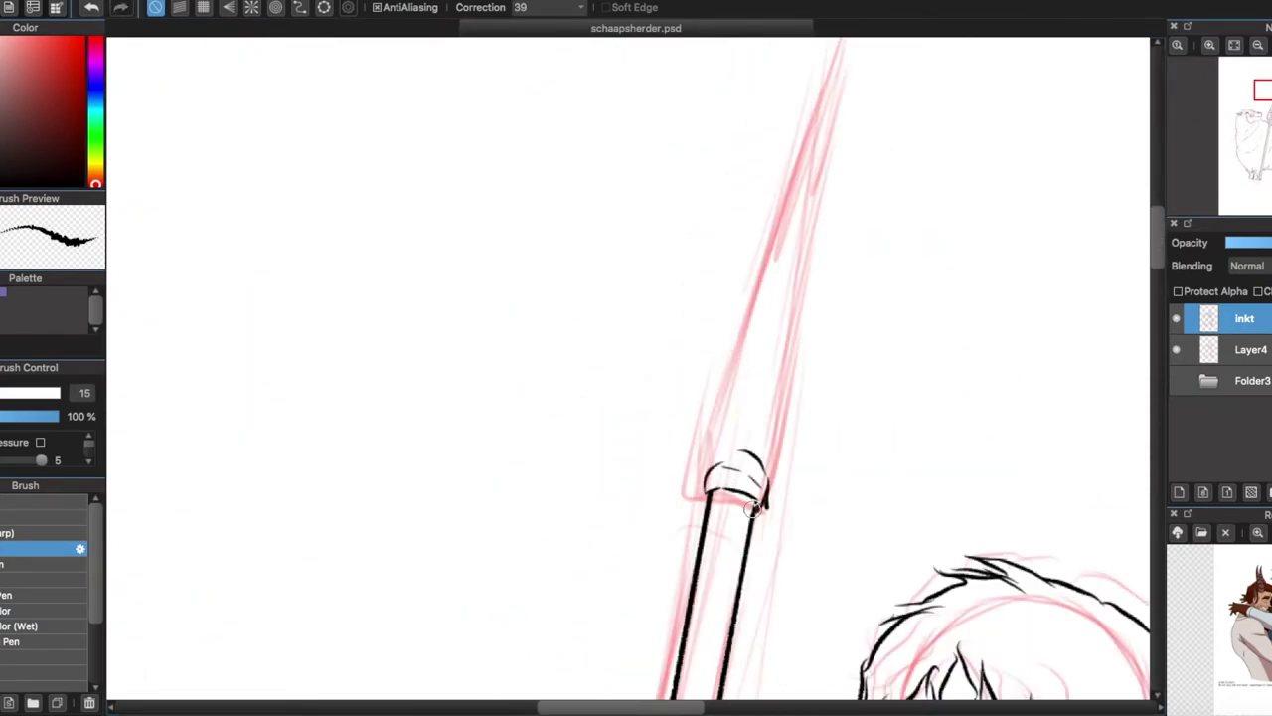
- Ink the pointed blade at the staff's tip with inner shading lines, above the wrapped binding at its base
drag(823, 95, 730, 343)
scroll(708, 442, up, 3)
mouse_move(823, 219)
mouse_down()
mouse_move(802, 511)
mouse_move(770, 567)
mouse_up()
drag(823, 214, 730, 462)
drag(799, 338, 753, 499)
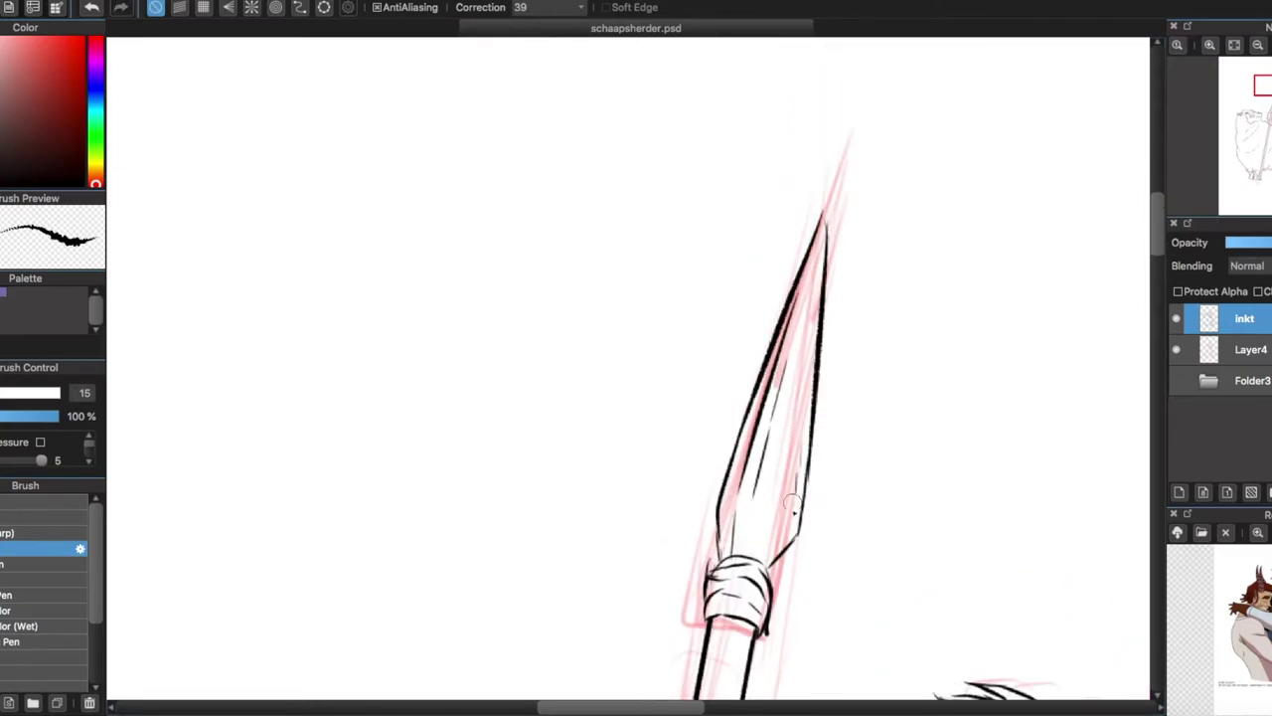
drag(803, 415, 791, 512)
- Hide the red sketch on Layer4 and add stitch marks to the leg seams above the knee guards
key(ctrl+0)
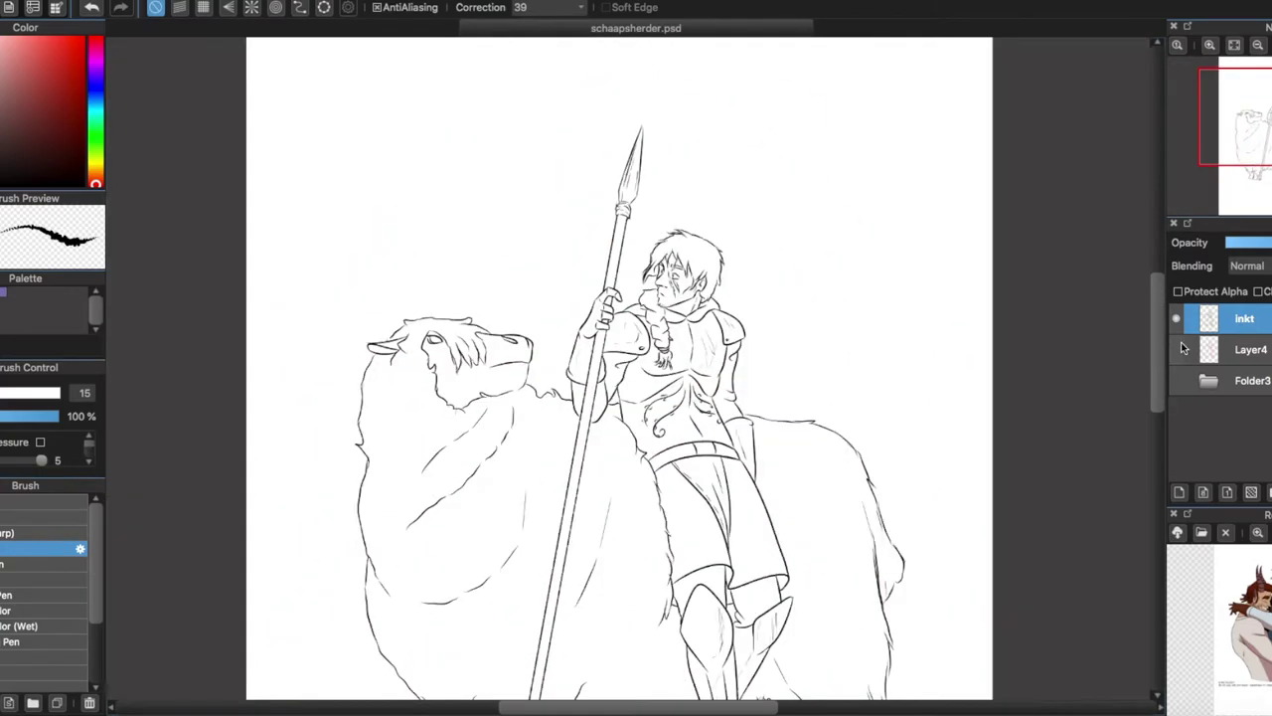
scroll(681, 296, up, 5)
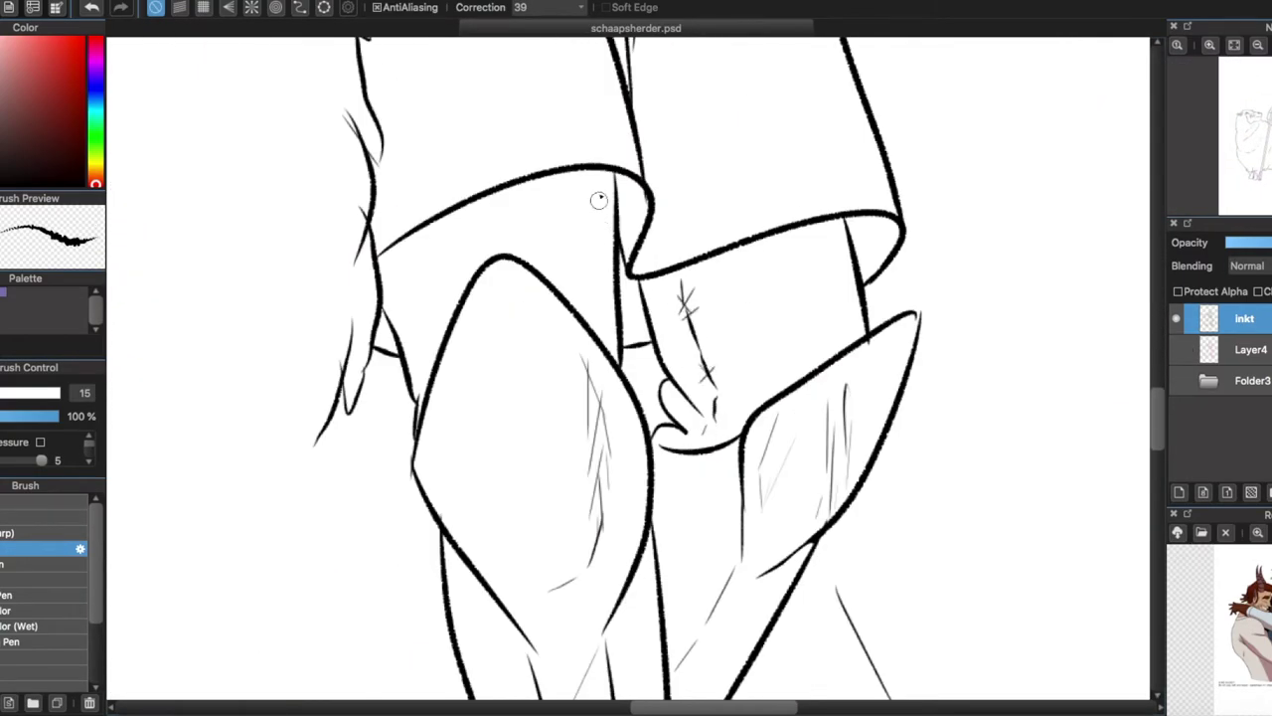
- Add a new layer at the bottom of the layer stack as a pale pink background
click(1242, 379)
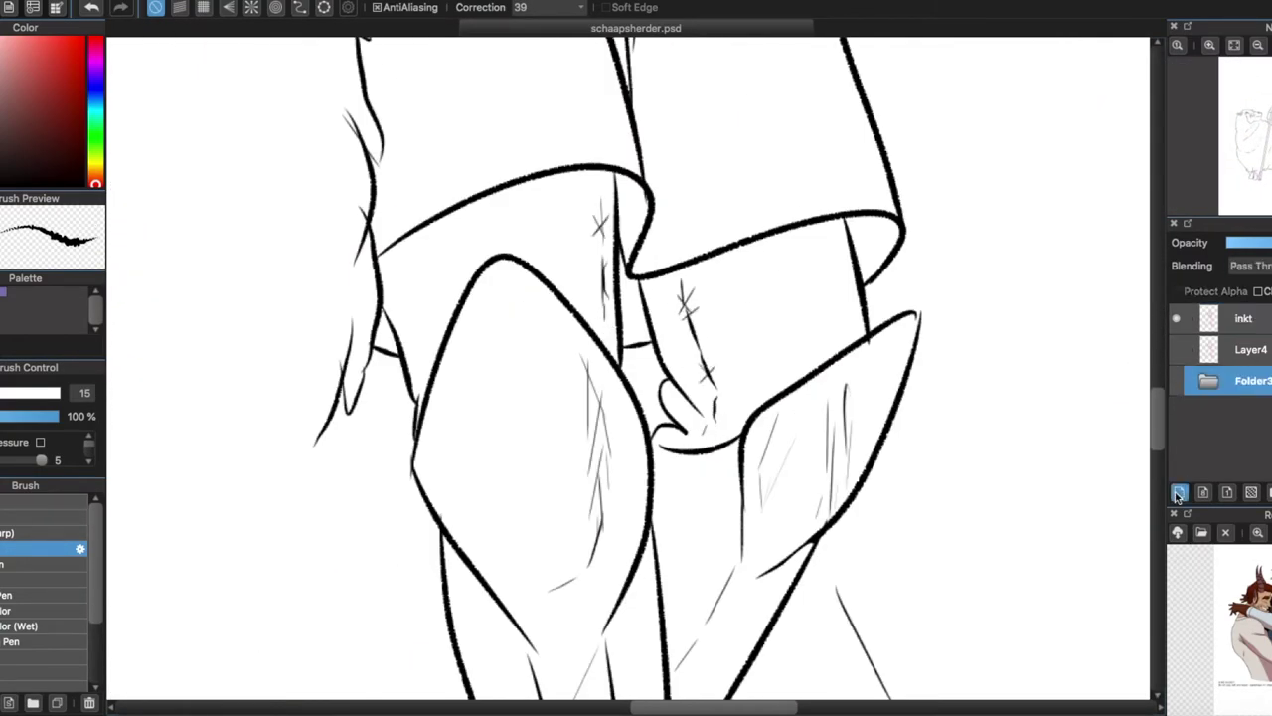
click(1179, 492)
key(ctrl+0)
- Add a white-filled layer directly beneath the inkt layer and name it wit
click(1179, 492)
double_click(1238, 349)
text(wit)
key(Return)
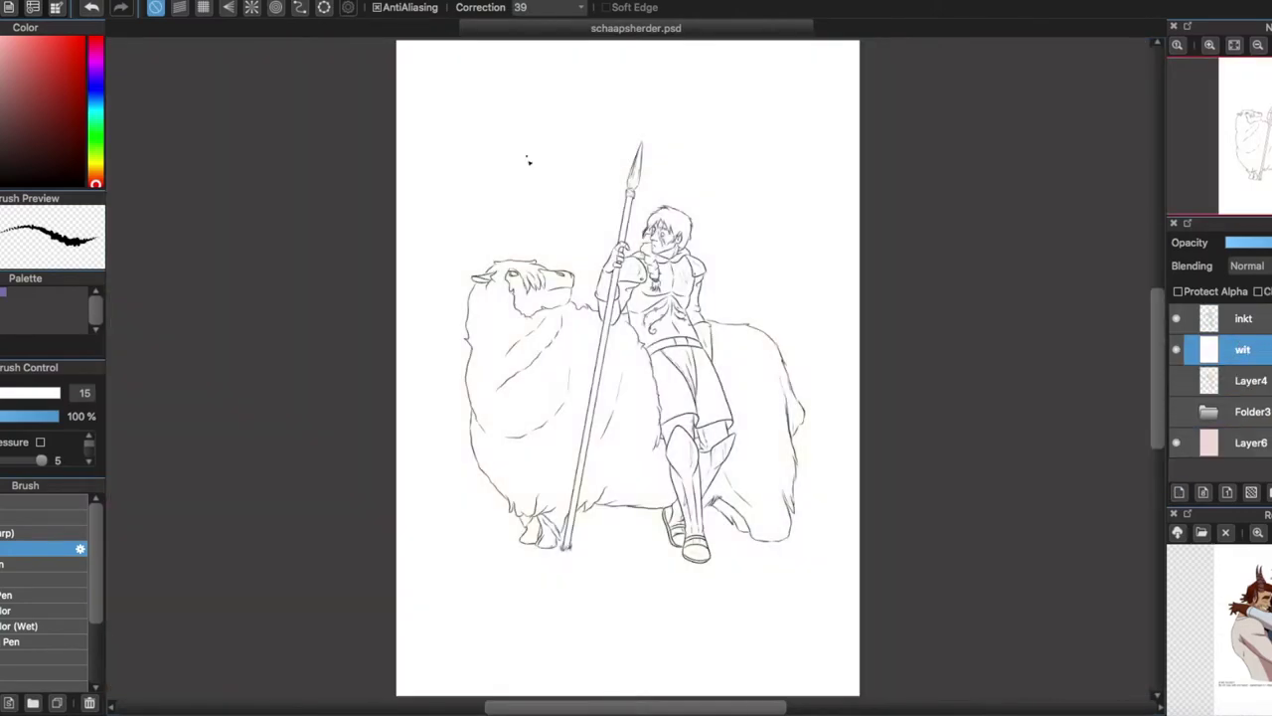
- Clear the white area around the figures on the wit layer with the Bucket tool, using the canvas as reference
key(g)
click(534, 178)
scroll(704, 301, up, 6)
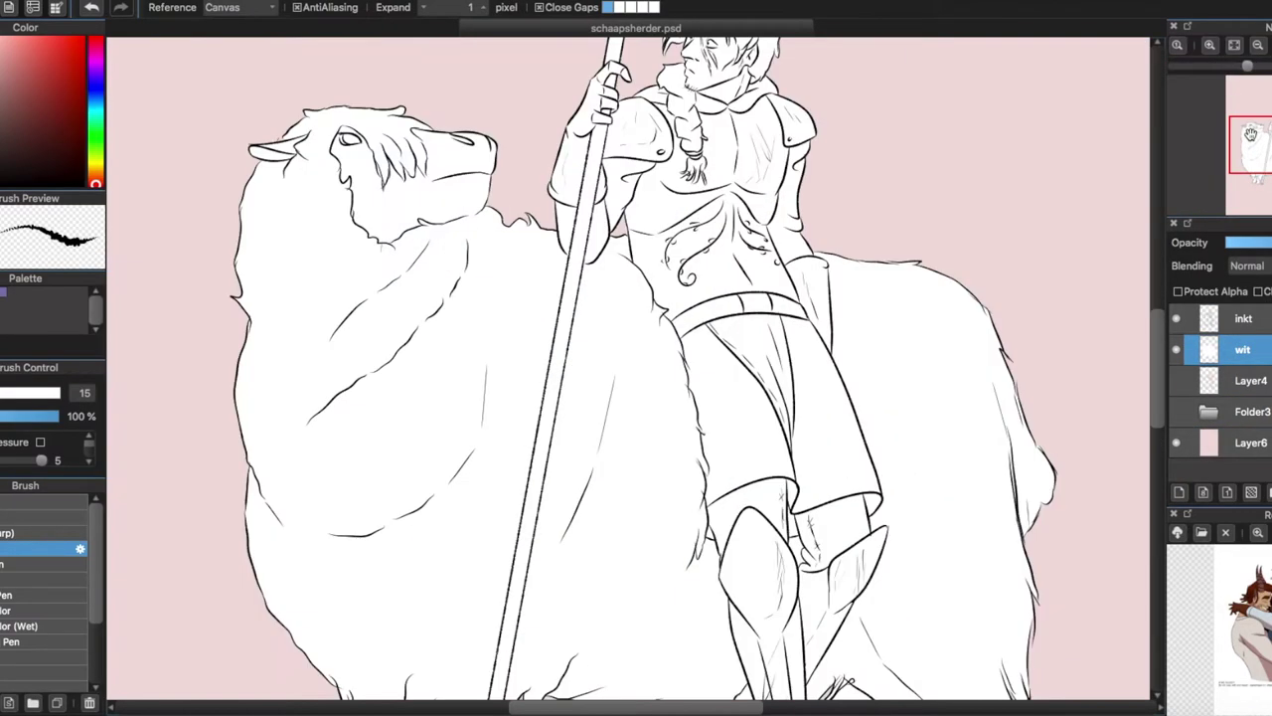
- Add a new layer between inkt and wit for solid black shadows, giving it a name that starts with zwart-s
key(b)
drag(1185, 184, 1204, 229)
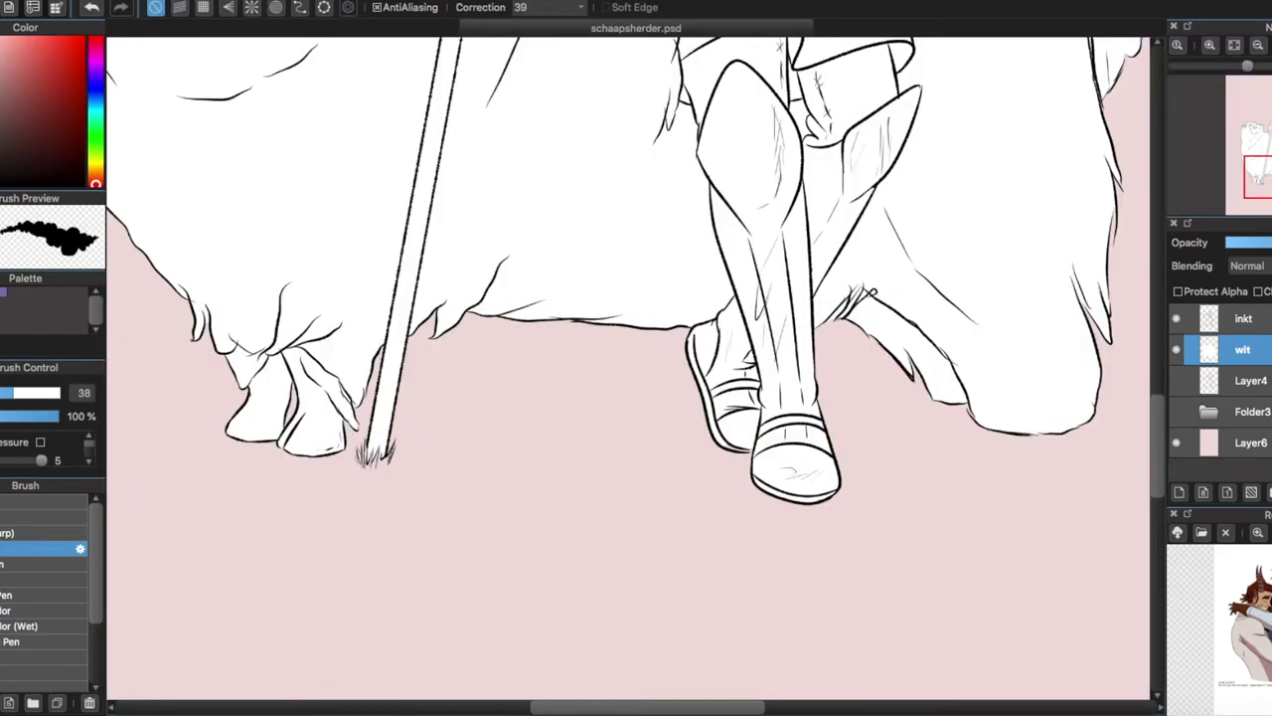
key(super+0)
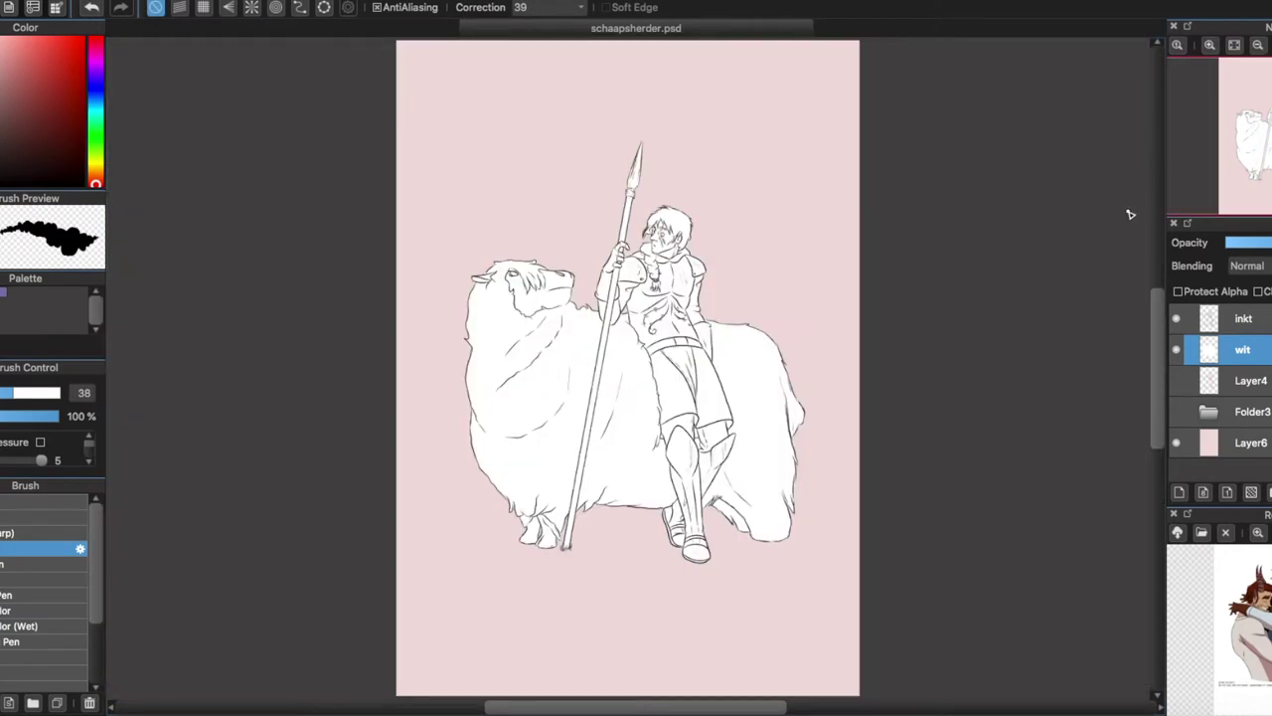
click(1203, 492)
double_click(1242, 348)
key(Return)
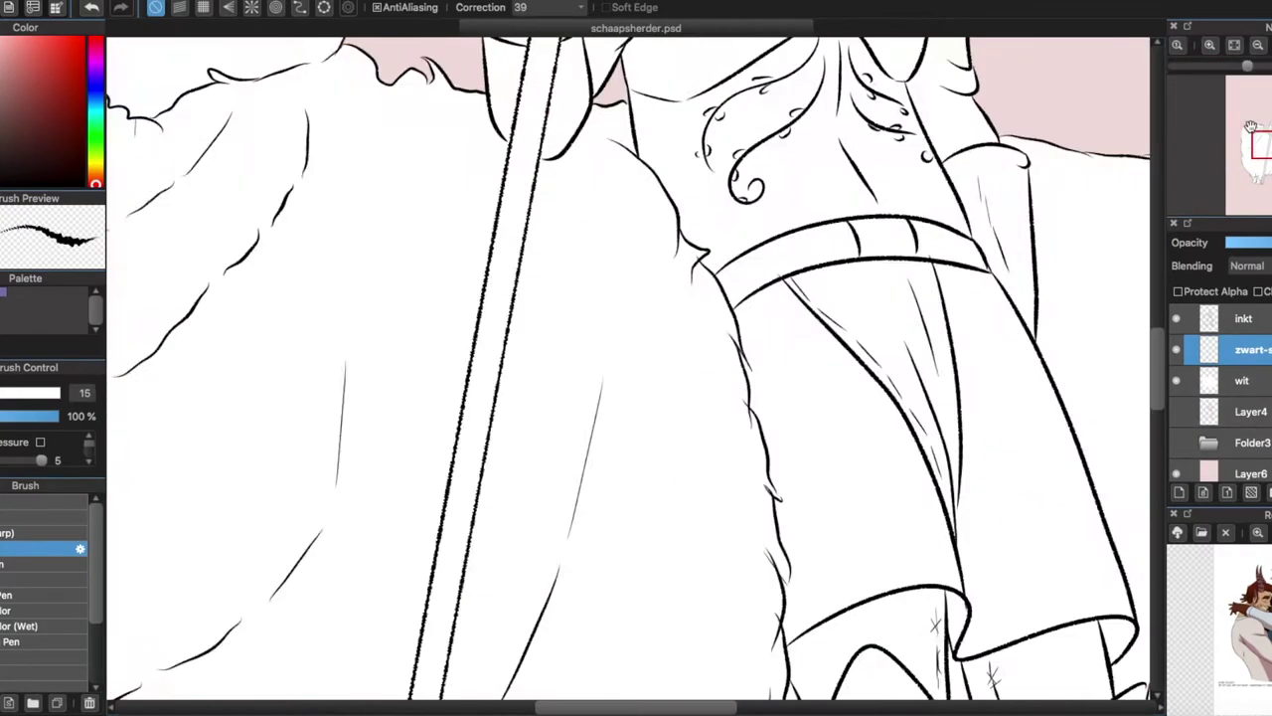
- Paint the sheep's eye, nostril and inner ear shadow solid black
click(555, 239)
key(b)
key(super+minus)
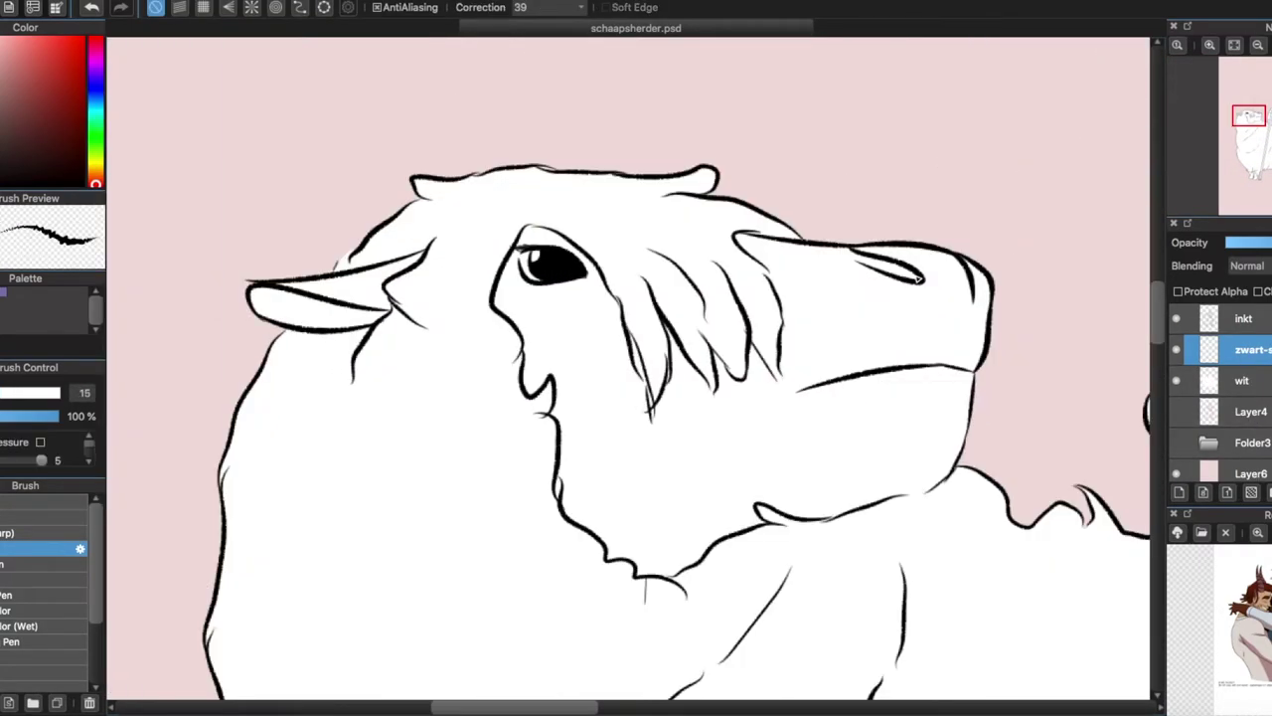
drag(924, 274, 874, 265)
key(super+plus)
drag(293, 298, 171, 263)
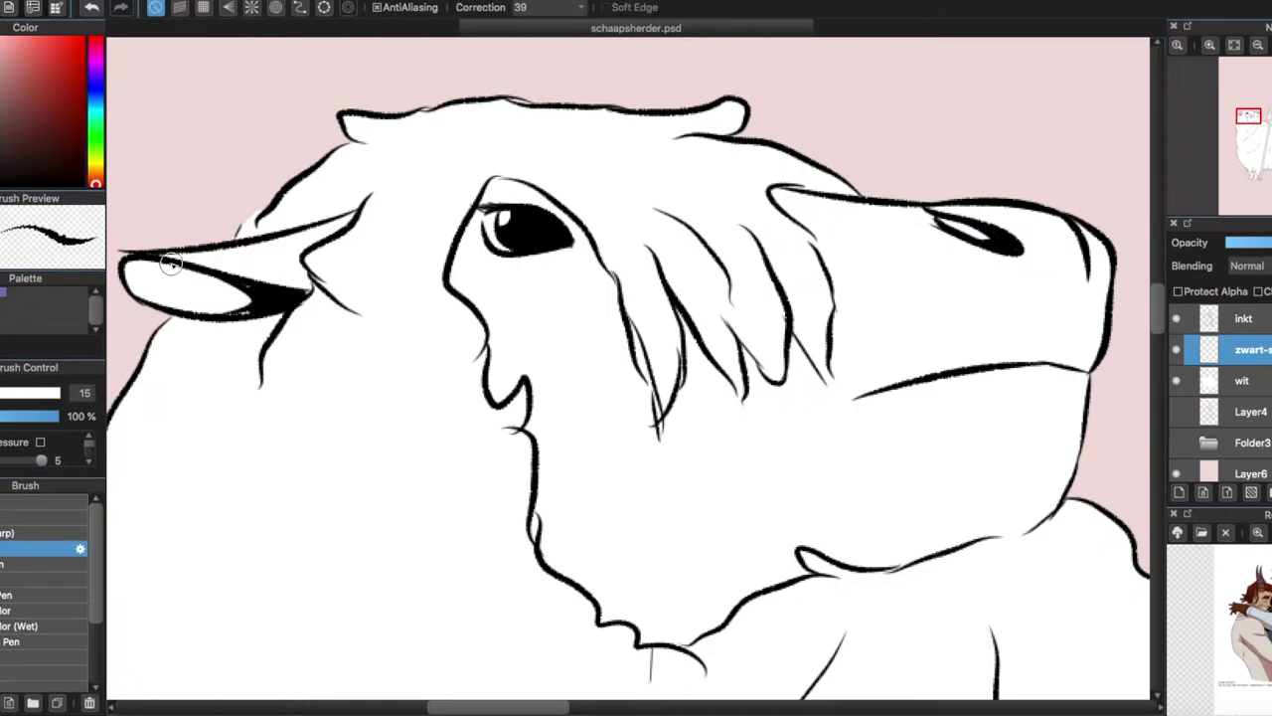
- Fill the openings inside both trouser hems above the knee guards with solid black, using the Bucket tool and refining with the brush
key(super+minus)
key(super+minus)
key(super+minus)
key(g)
key(super+plus)
key(super+plus)
click(553, 290)
click(720, 268)
click(878, 235)
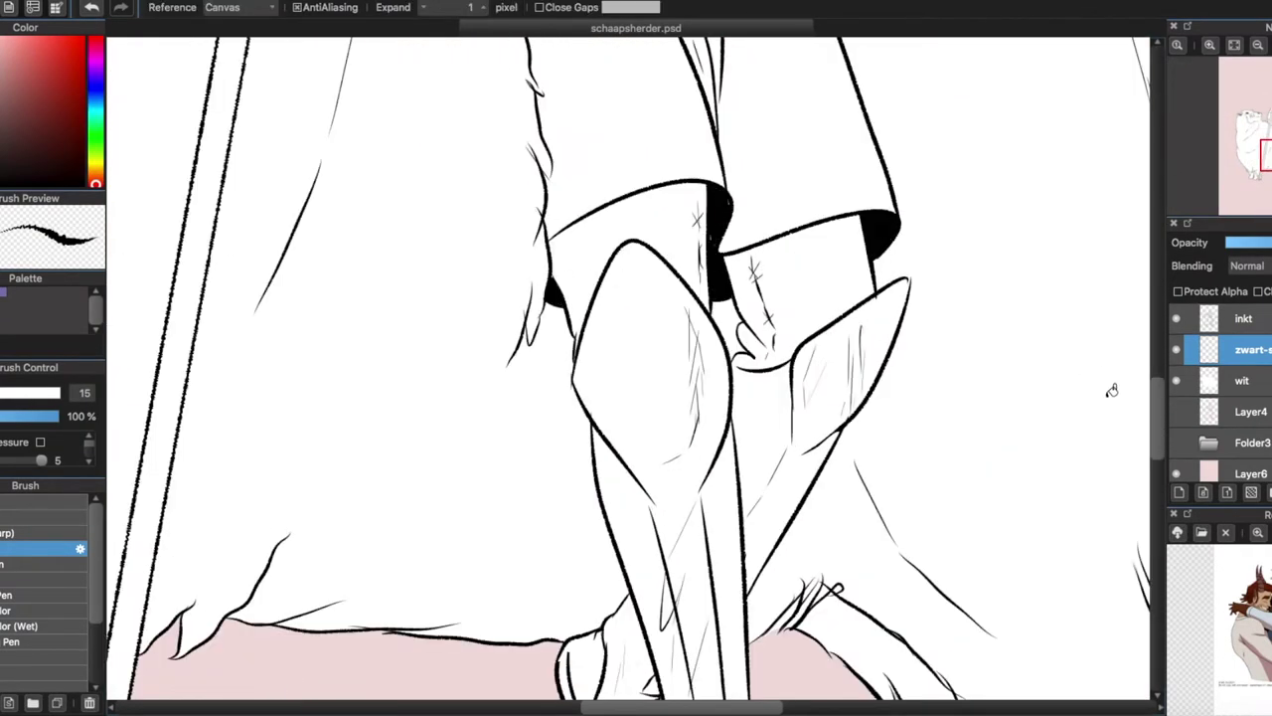
key(b)
key(super+plus)
key(g)
click(512, 497)
key(b)
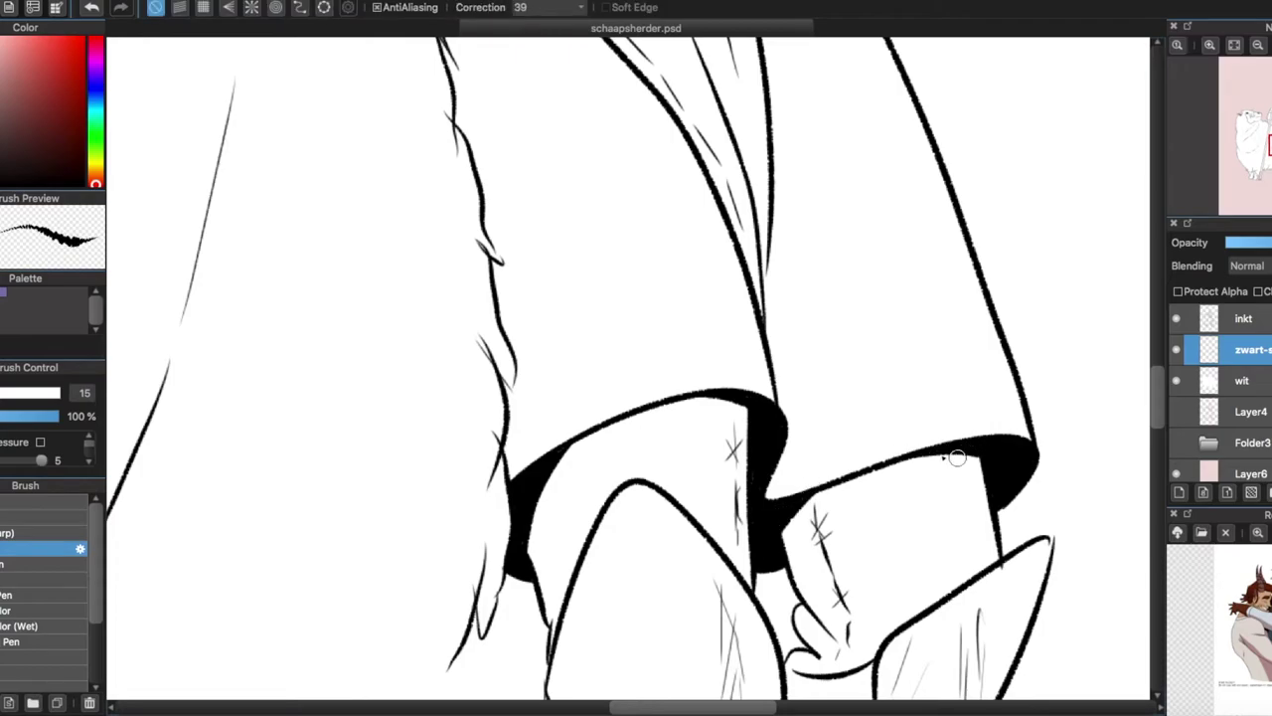
- Paint black shadows under the shepherd's hair beside the brow, in the fringe gaps and in front of the ear
key(super+minus)
key(super+minus)
key(super+minus)
key(super+plus)
key(super+plus)
drag(492, 387, 528, 350)
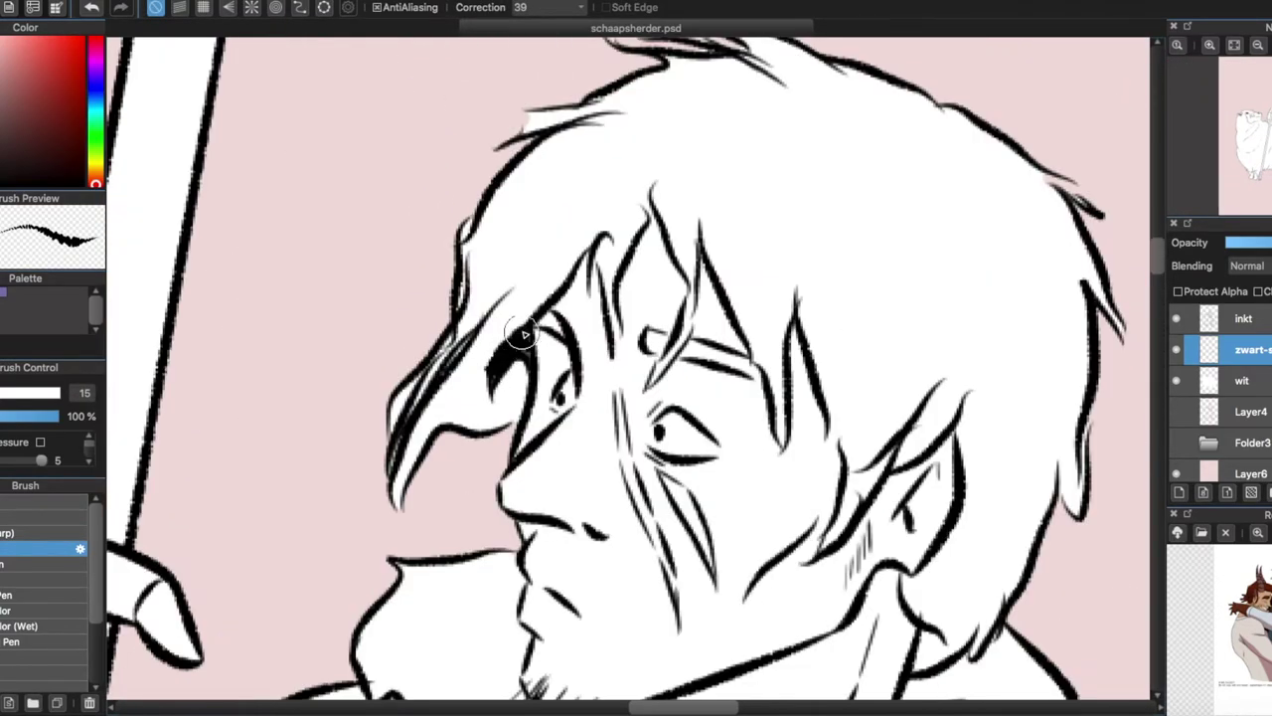
drag(807, 323, 845, 441)
drag(845, 350, 843, 517)
- Fill the neck shadow beneath the jaw with solid black and thicken the fringe strands above the eyes
key(super+minus)
drag(756, 552, 676, 611)
drag(716, 572, 616, 606)
key(super+plus)
drag(536, 210, 497, 348)
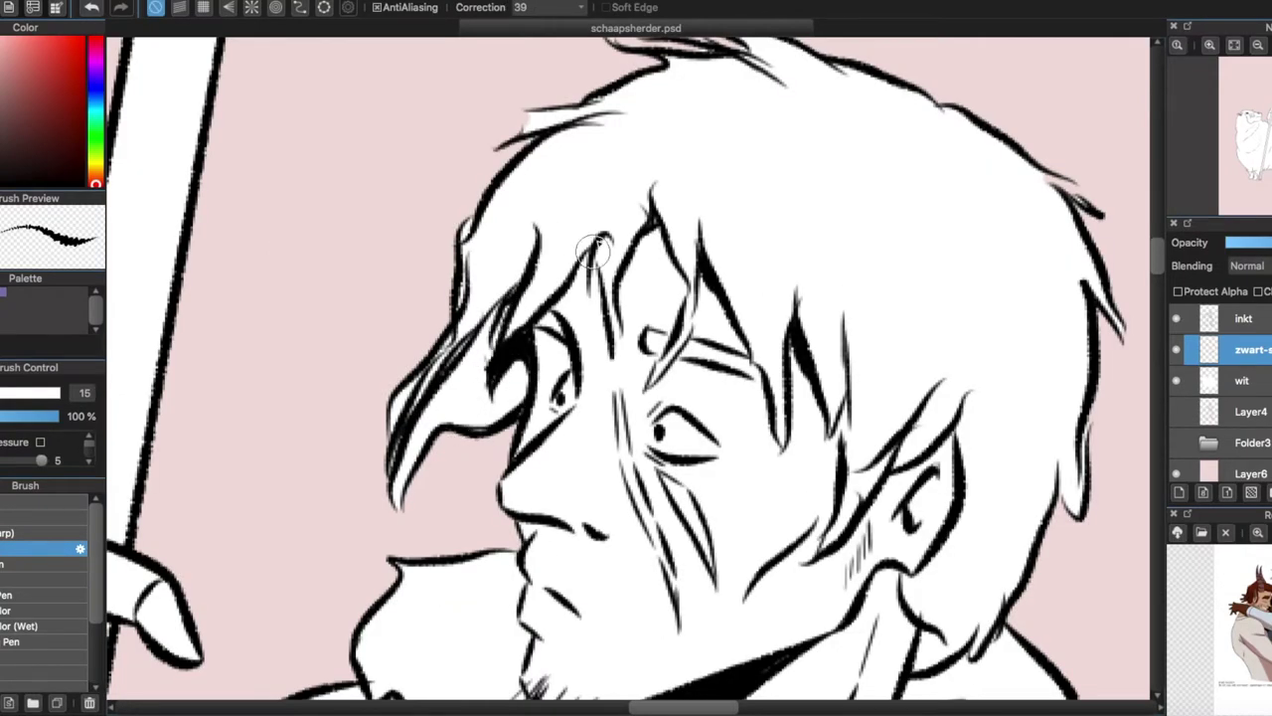
drag(602, 229, 591, 332)
- Add tapered black shadow strokes to the folds of the shepherd's braid
key(super+minus)
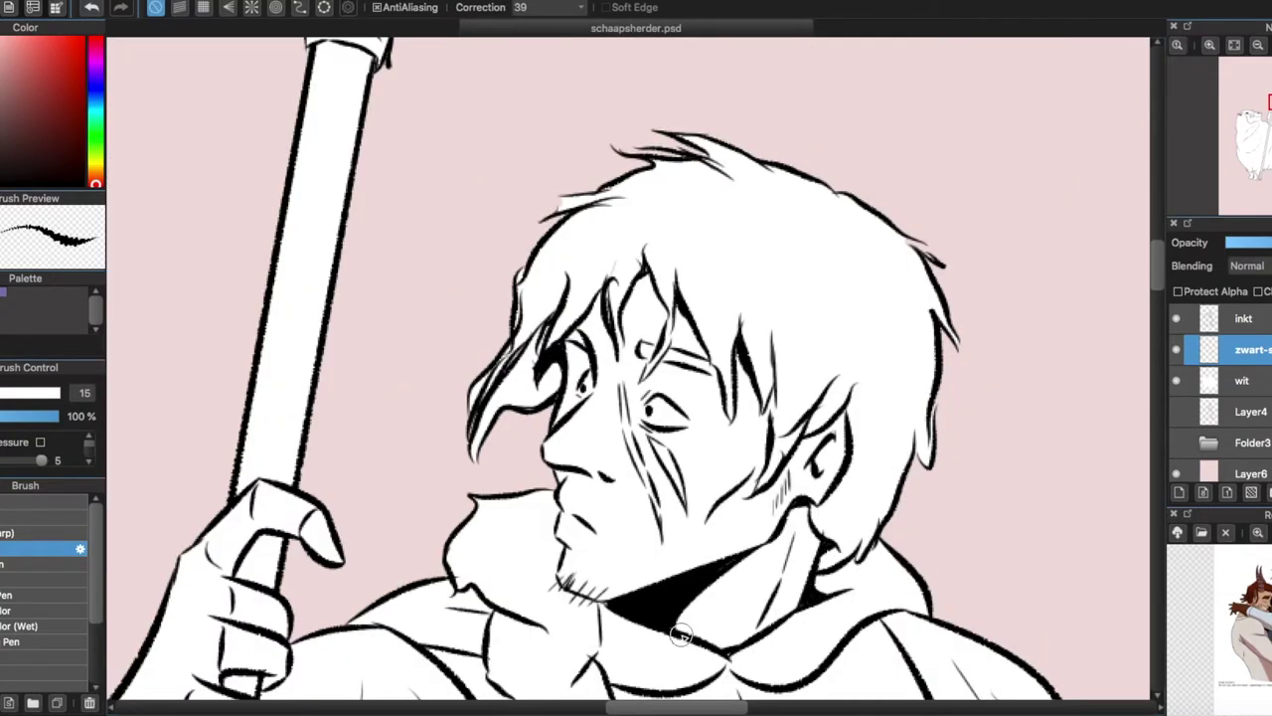
drag(479, 502, 459, 596)
drag(467, 556, 547, 626)
scroll(616, 517, down, 5)
drag(594, 420, 557, 472)
mouse_move(541, 442)
mouse_down()
mouse_move(580, 552)
mouse_move(548, 562)
mouse_move(506, 426)
mouse_move(548, 291)
mouse_move(533, 313)
mouse_move(568, 569)
mouse_up()
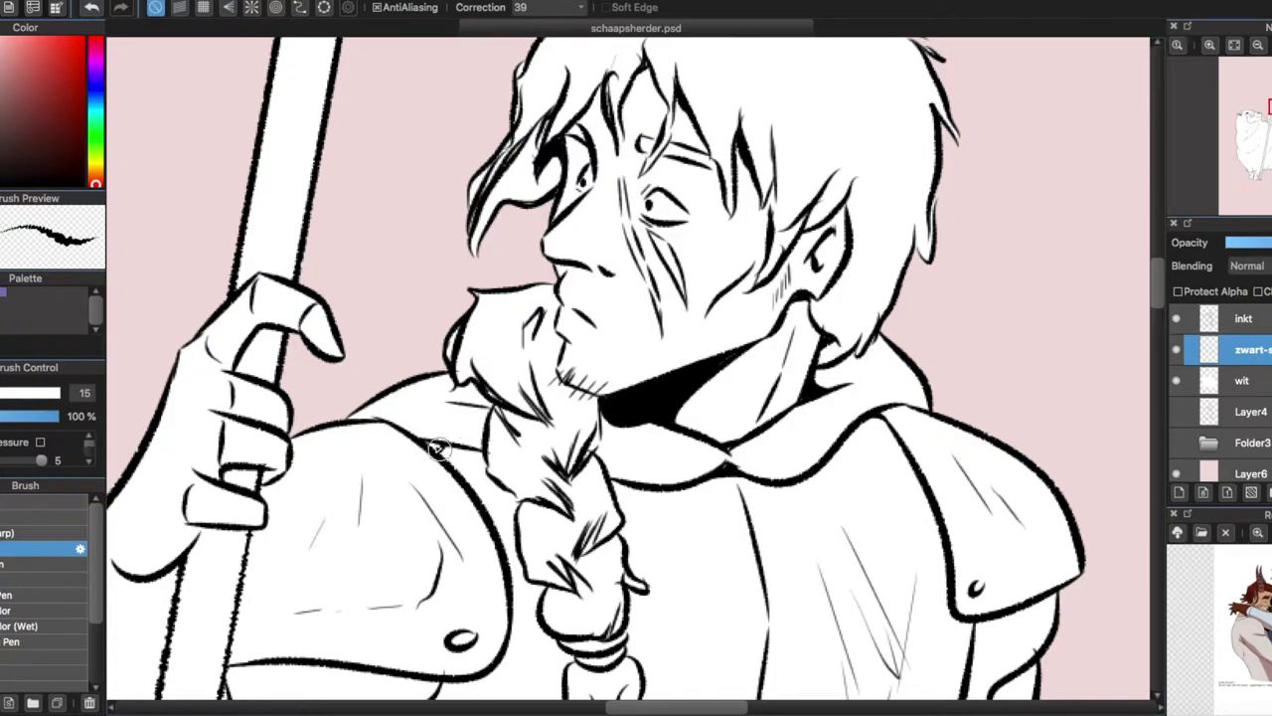
- Draw thin black grain lines along the length of the staff's shaft
scroll(567, 271, up, 3)
drag(874, 328, 825, 422)
key(ctrl+z)
drag(859, 382, 840, 448)
drag(870, 313, 850, 378)
drag(892, 342, 872, 413)
drag(916, 260, 906, 353)
drag(725, 156, 736, 214)
scroll(1096, 233, up, 5)
scroll(636, 377, down, 2)
scroll(692, 374, down, 5)
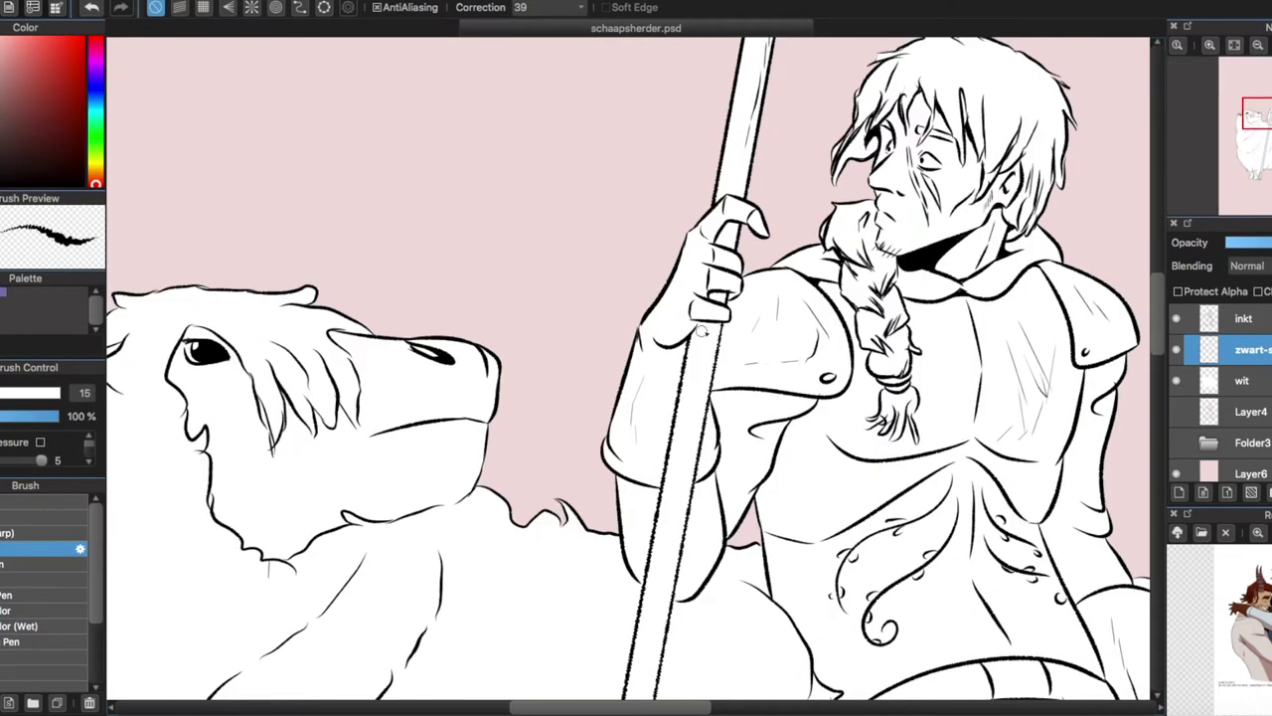
scroll(682, 267, down, 3)
scroll(691, 362, up, 6)
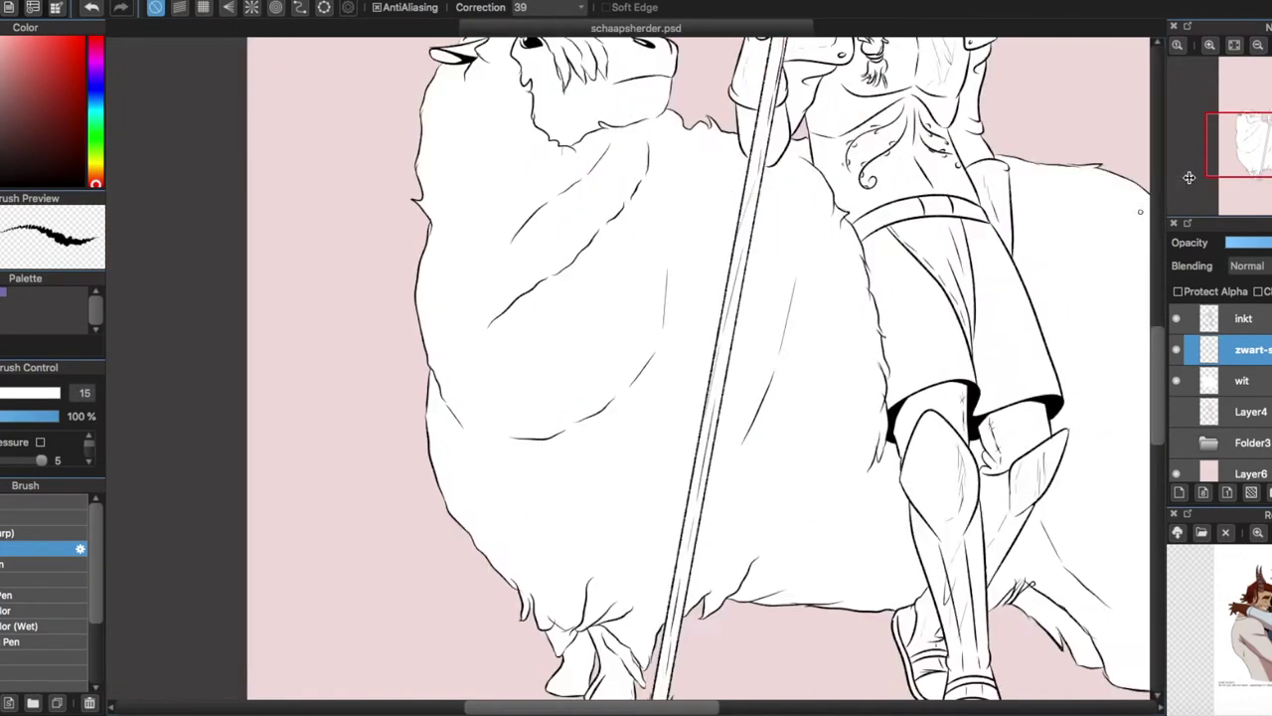
- Paint black shadows beneath the staff arm's shoulder plate, in the sleeve fold and at the wrist beside the staff
drag(830, 393, 867, 366)
drag(682, 457, 684, 458)
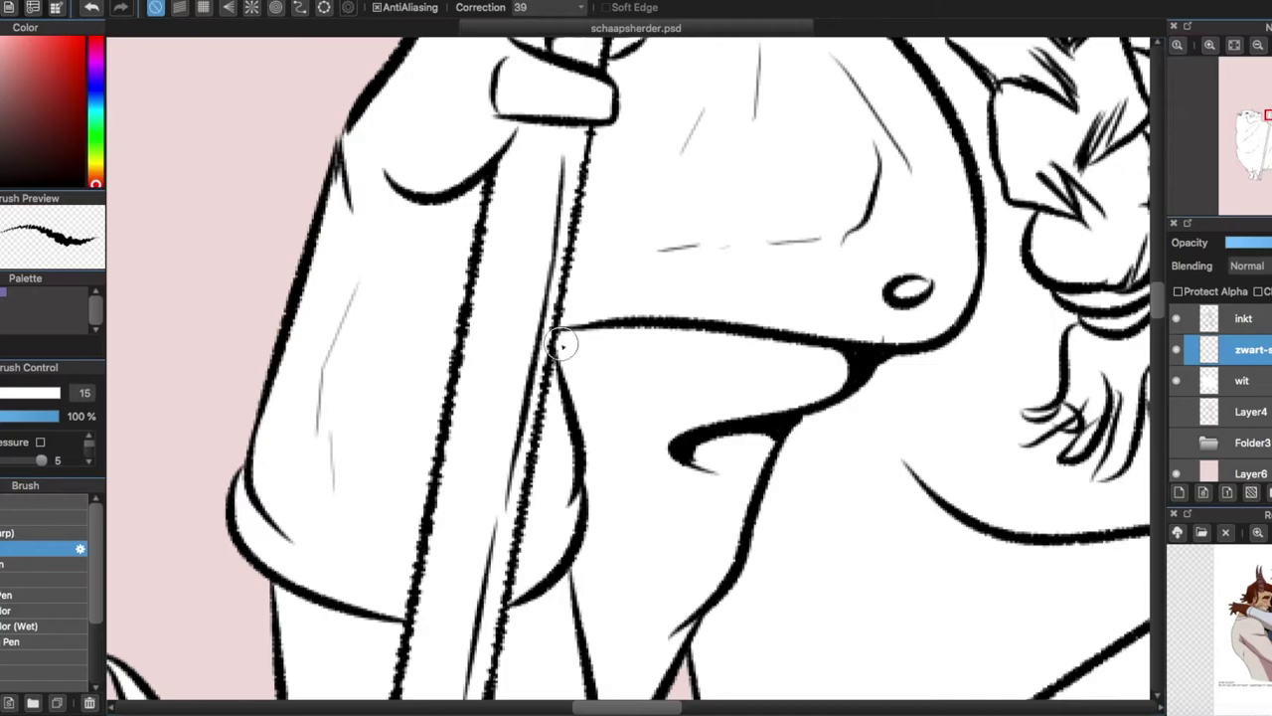
scroll(579, 347, down, 2)
drag(479, 248, 519, 258)
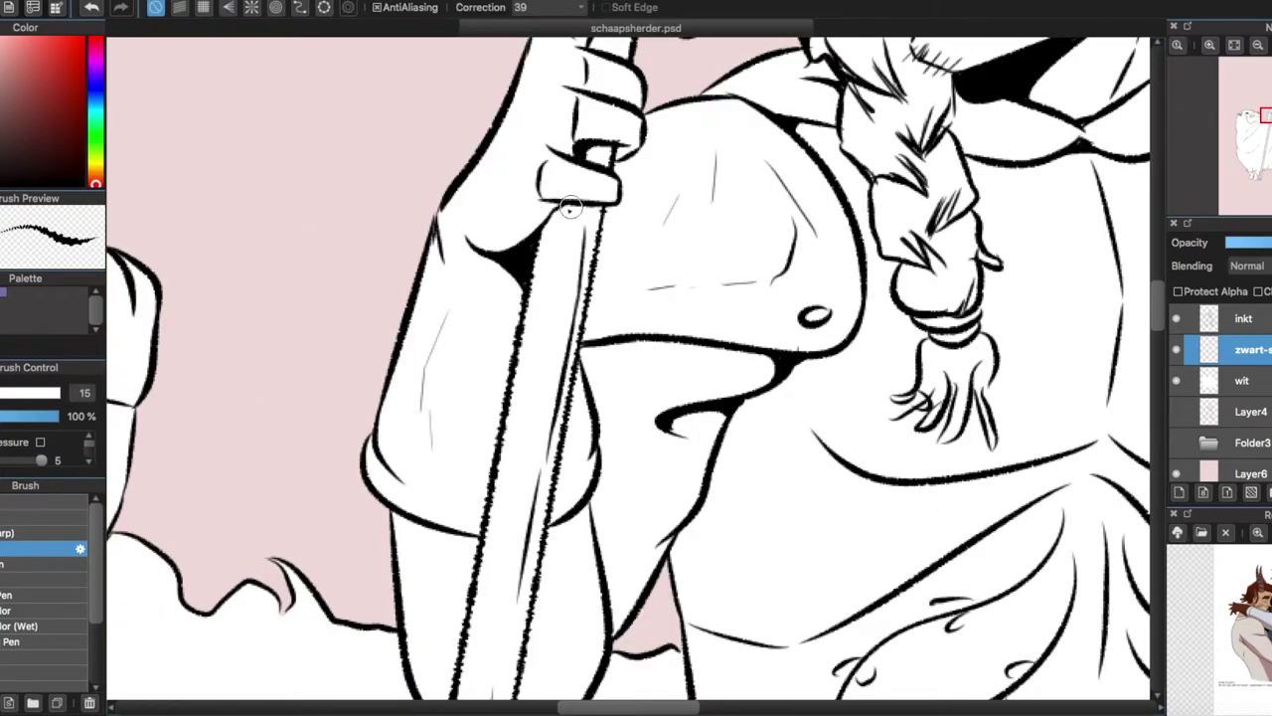
scroll(1053, 323, down, 4)
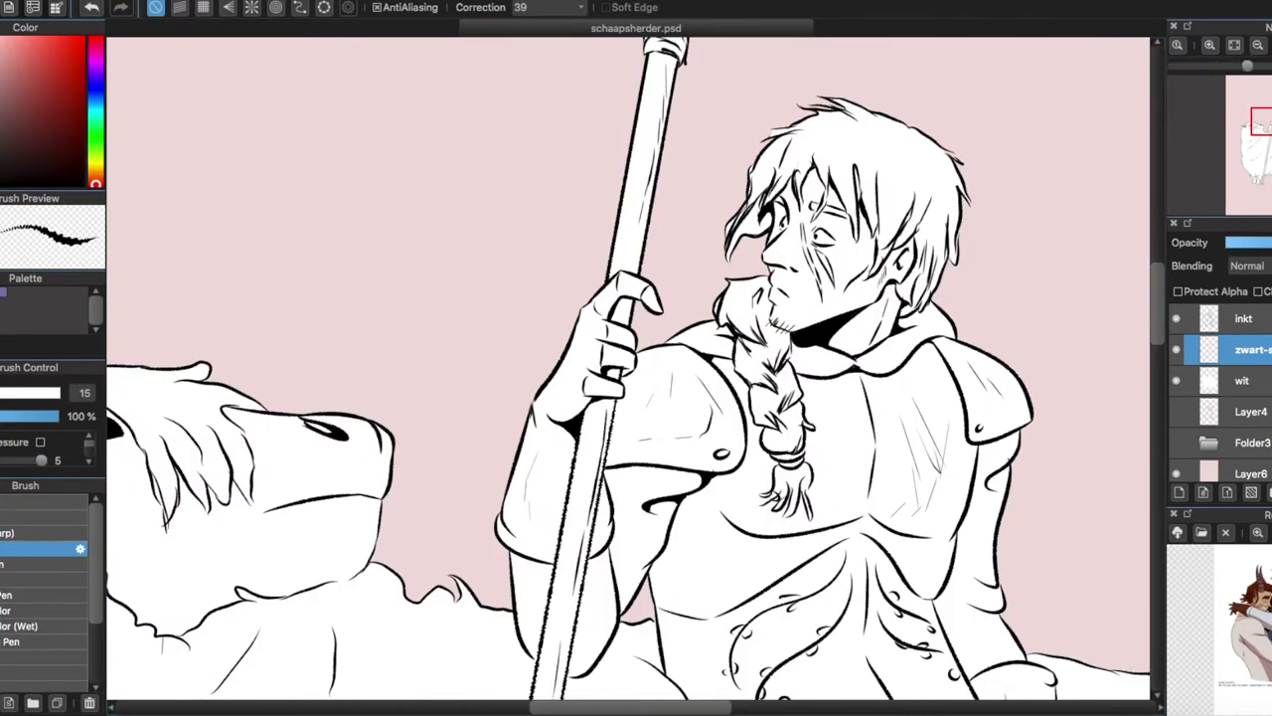
- Add black shadows below the far shoulder plate and in that arm's sleeve fold, and darken the staff arm's cuff corner
scroll(895, 497, up, 4)
scroll(672, 225, up, 2)
scroll(706, 342, down, 3)
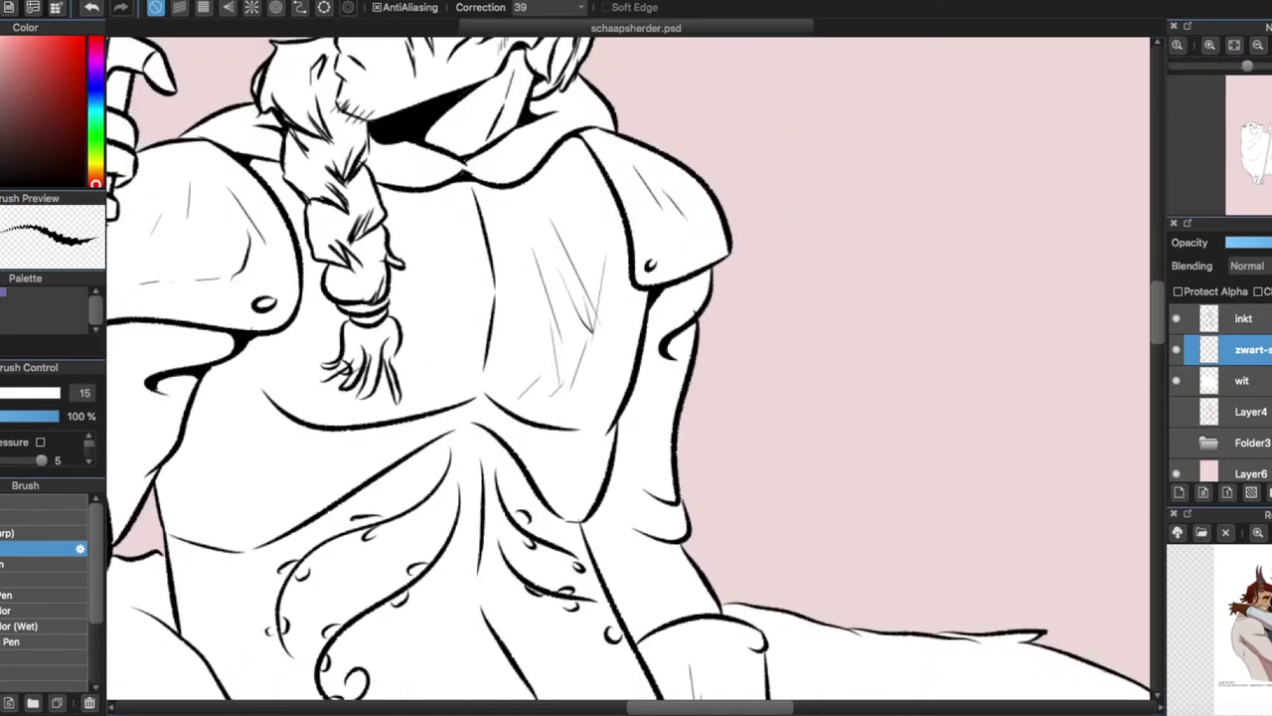
scroll(518, 263, up, 3)
scroll(323, 267, down, 3)
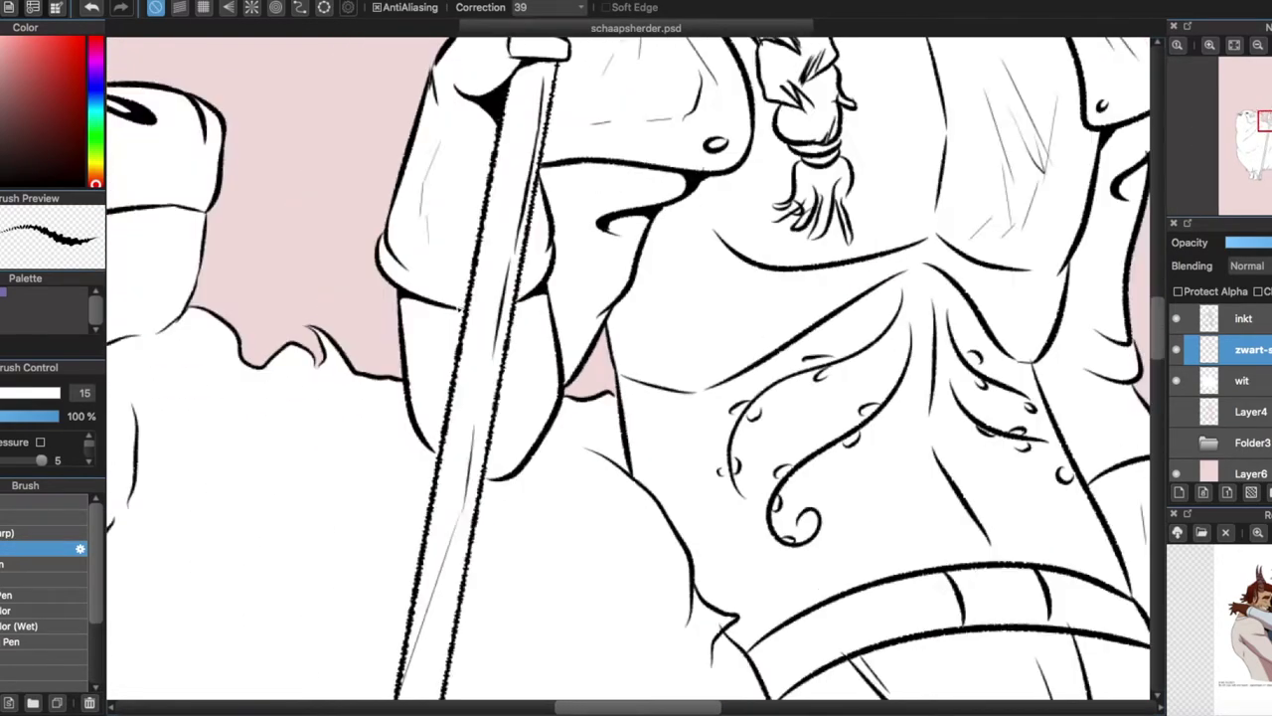
- Darken the corners where the wool meets the waist and belt, the breastplate's lower side point and the central trouser fold
scroll(1143, 343, up, 3)
scroll(784, 497, up, 2)
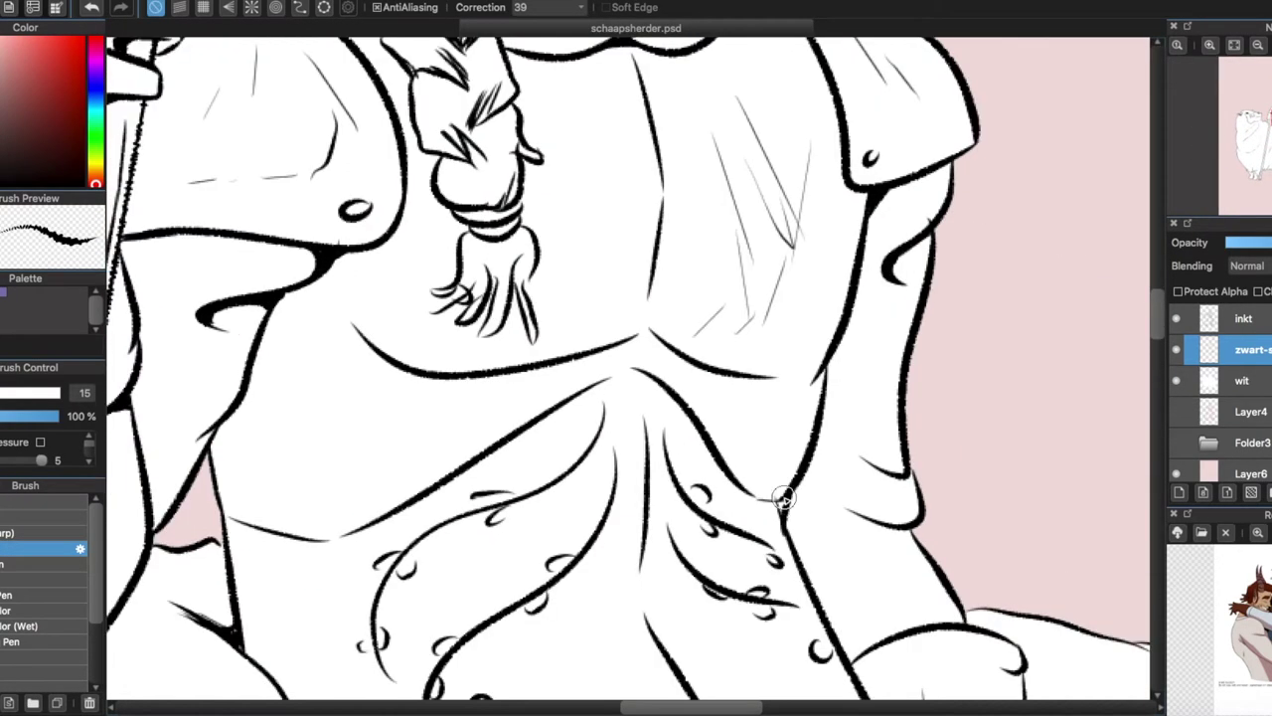
scroll(581, 465, up, 2)
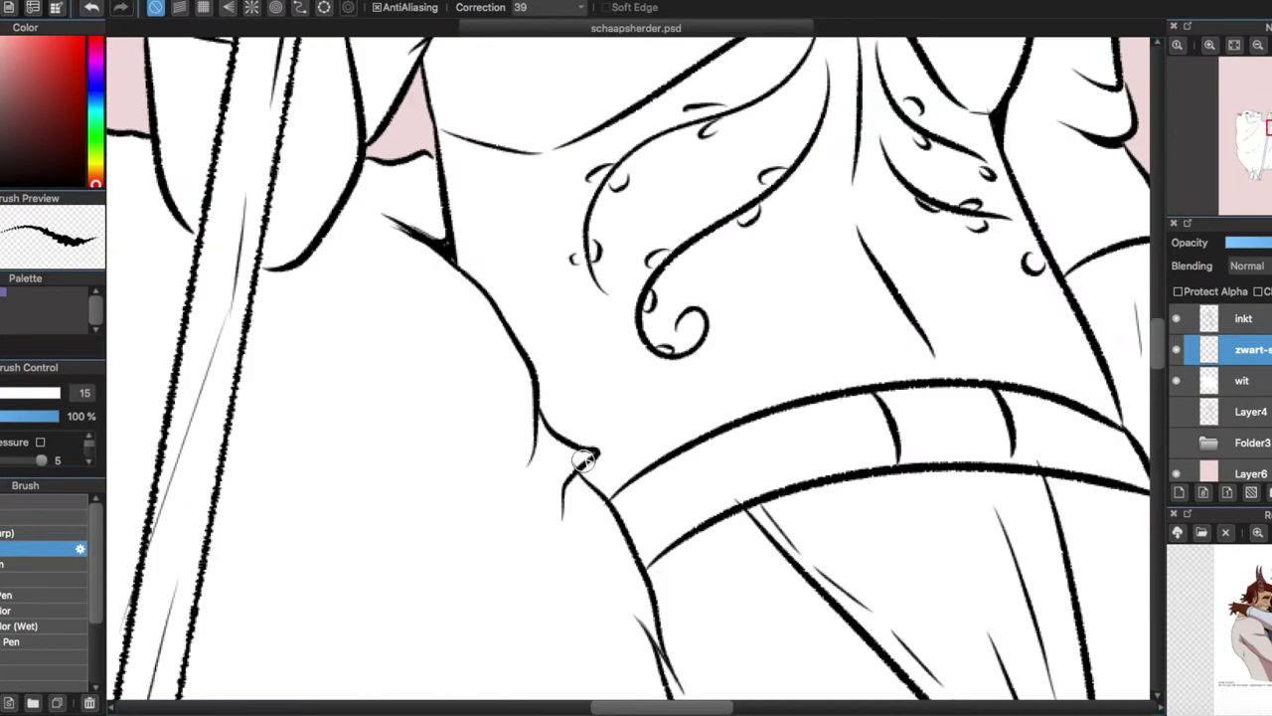
scroll(535, 395, down, 3)
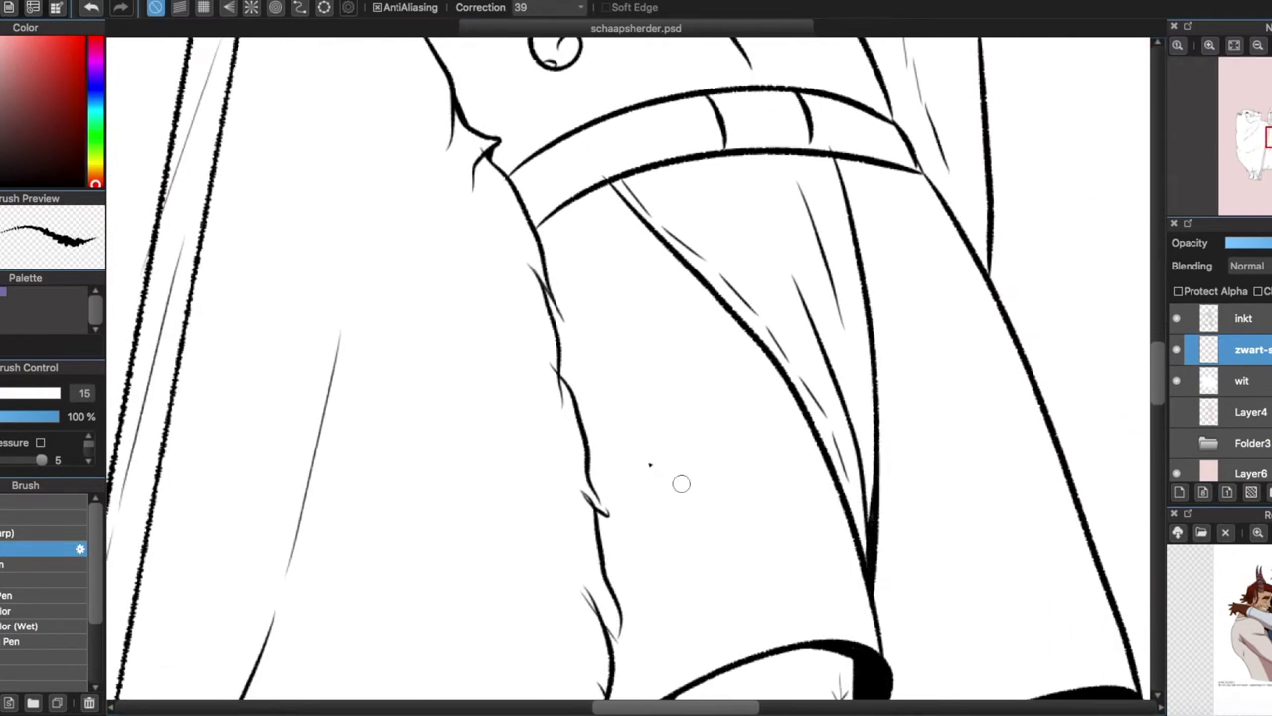
- Thicken the wool tufts hanging beside the knee guard and darken the small fabric creases behind the other knee
drag(613, 685, 781, 310)
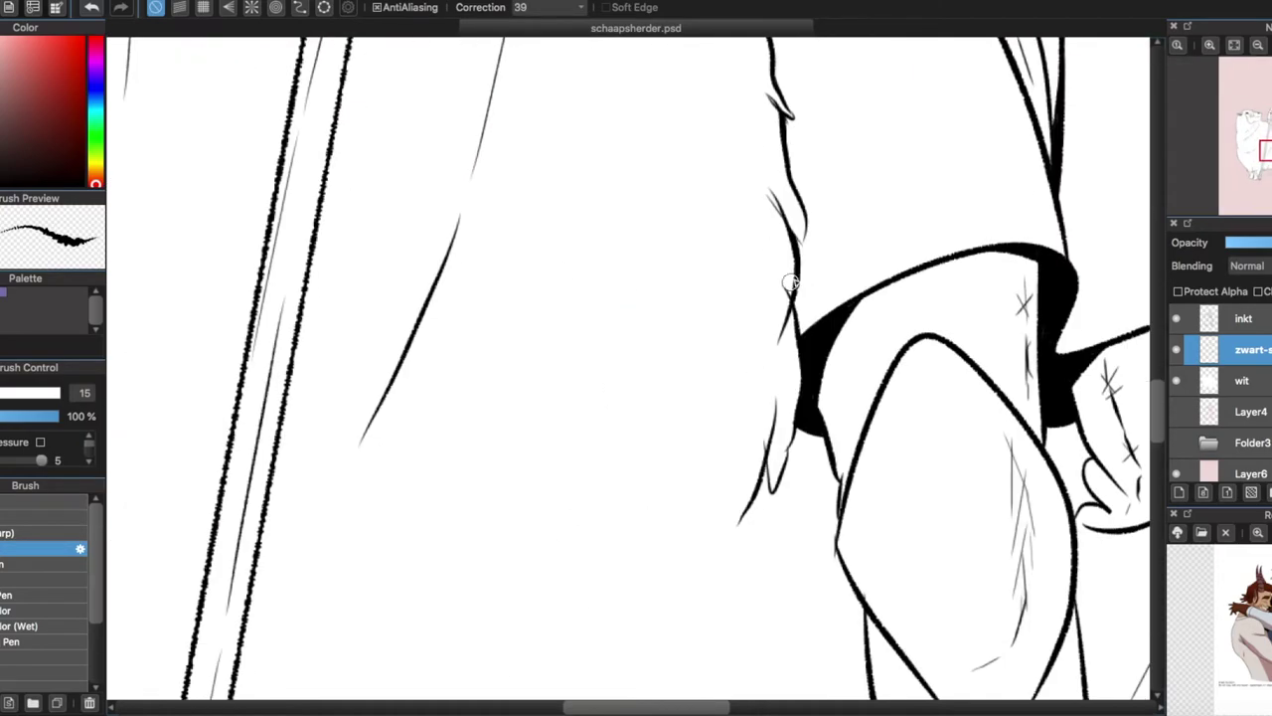
scroll(741, 557, down, 3)
scroll(744, 378, up, 3)
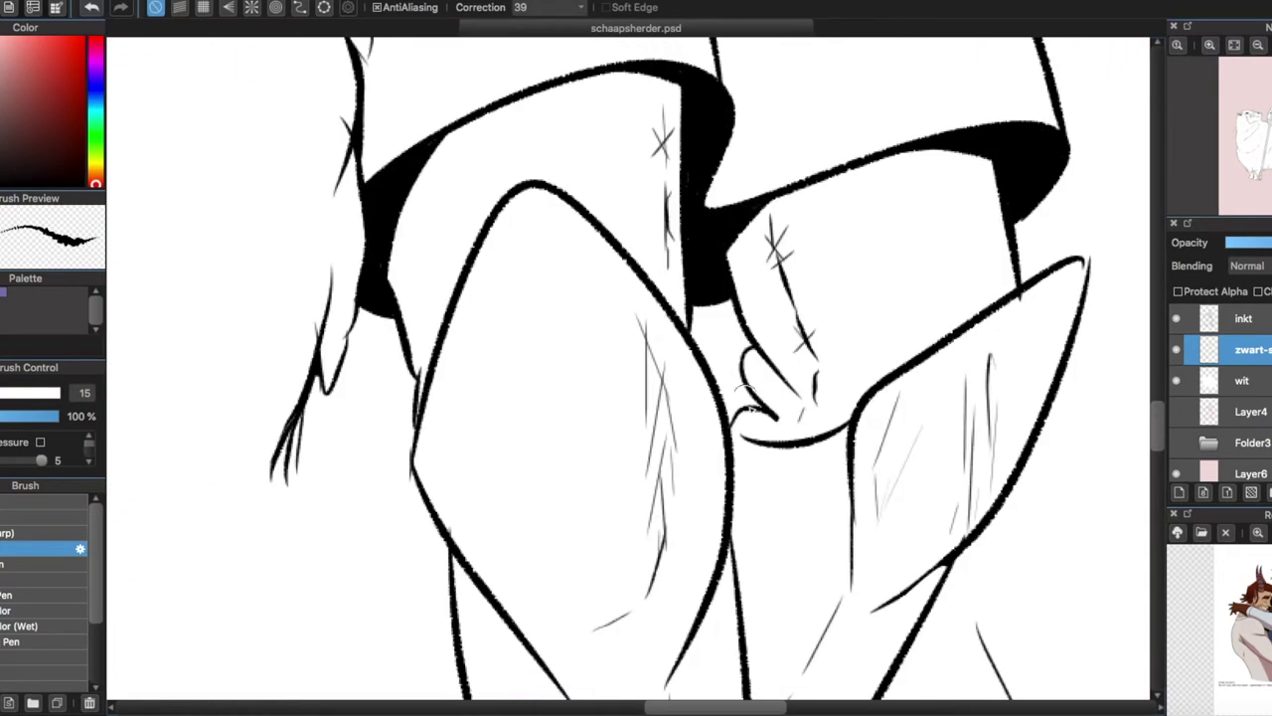
scroll(684, 320, down, 3)
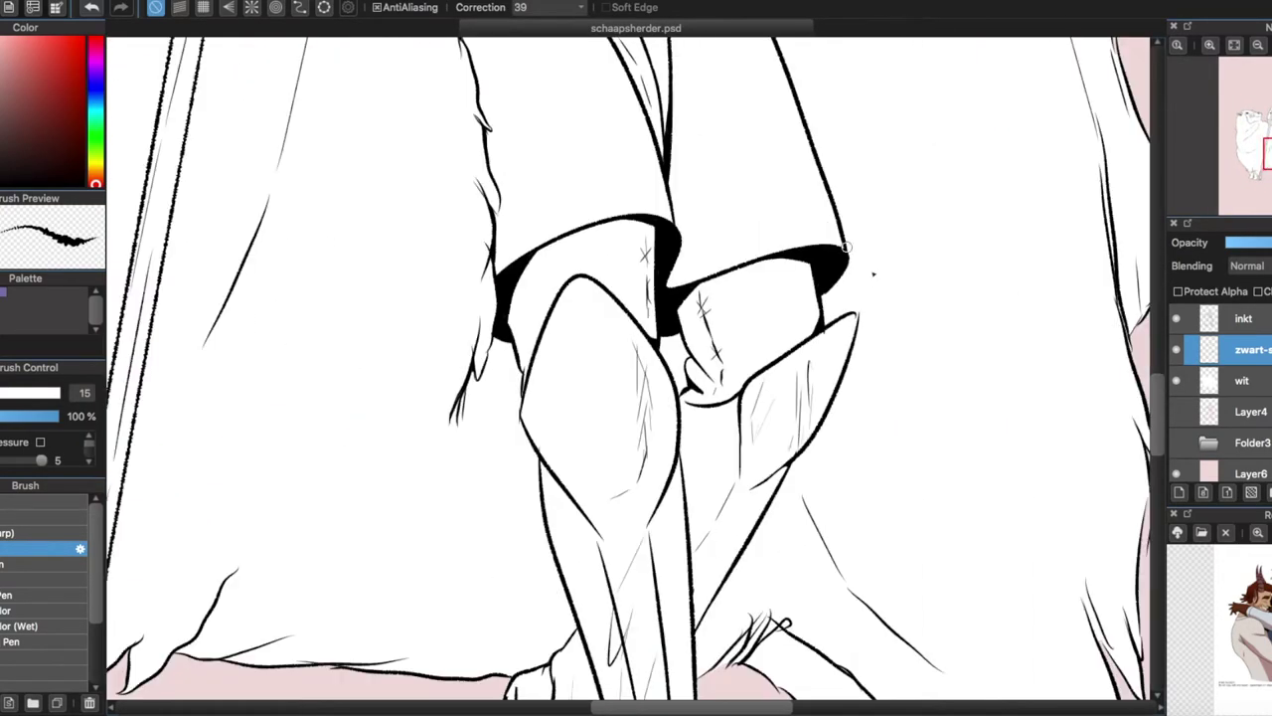
scroll(798, 276, up, 3)
- Fill the sheep's far hind leg and belly underside with solid black, feathering the upper edges into the wool
mouse_move(915, 372)
mouse_down()
mouse_move(971, 414)
mouse_move(892, 288)
mouse_up()
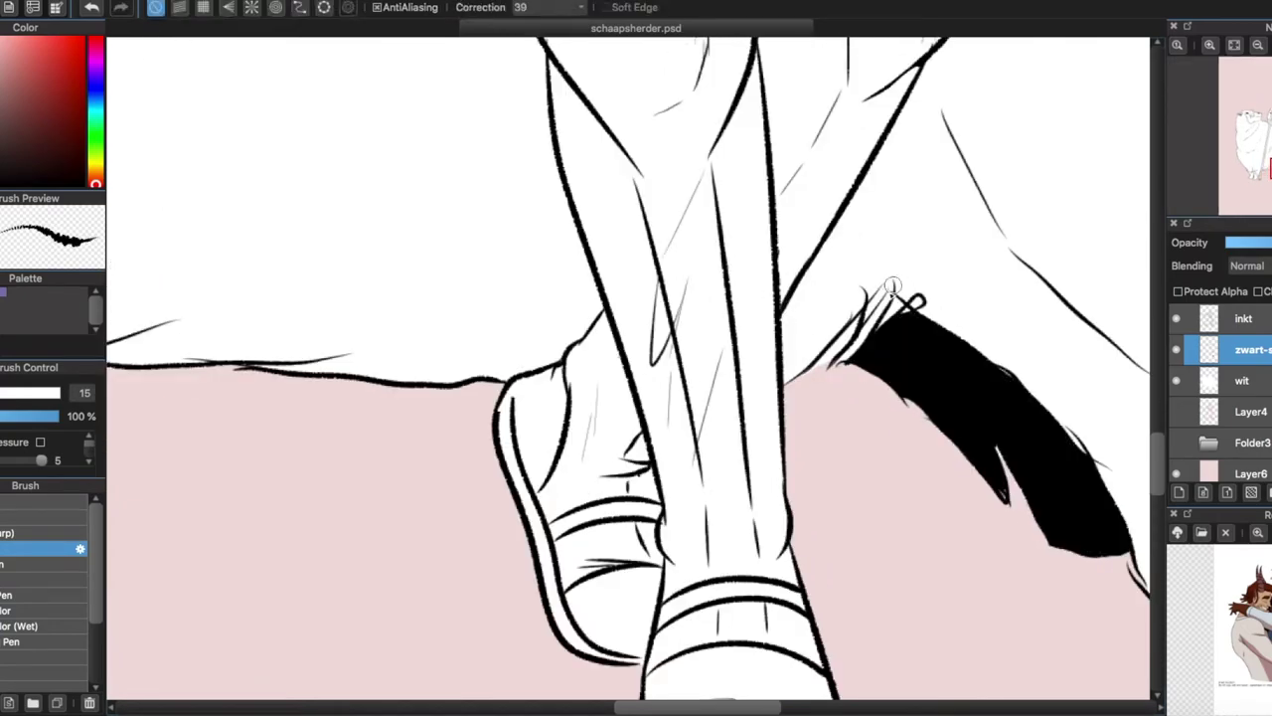
drag(918, 270, 785, 378)
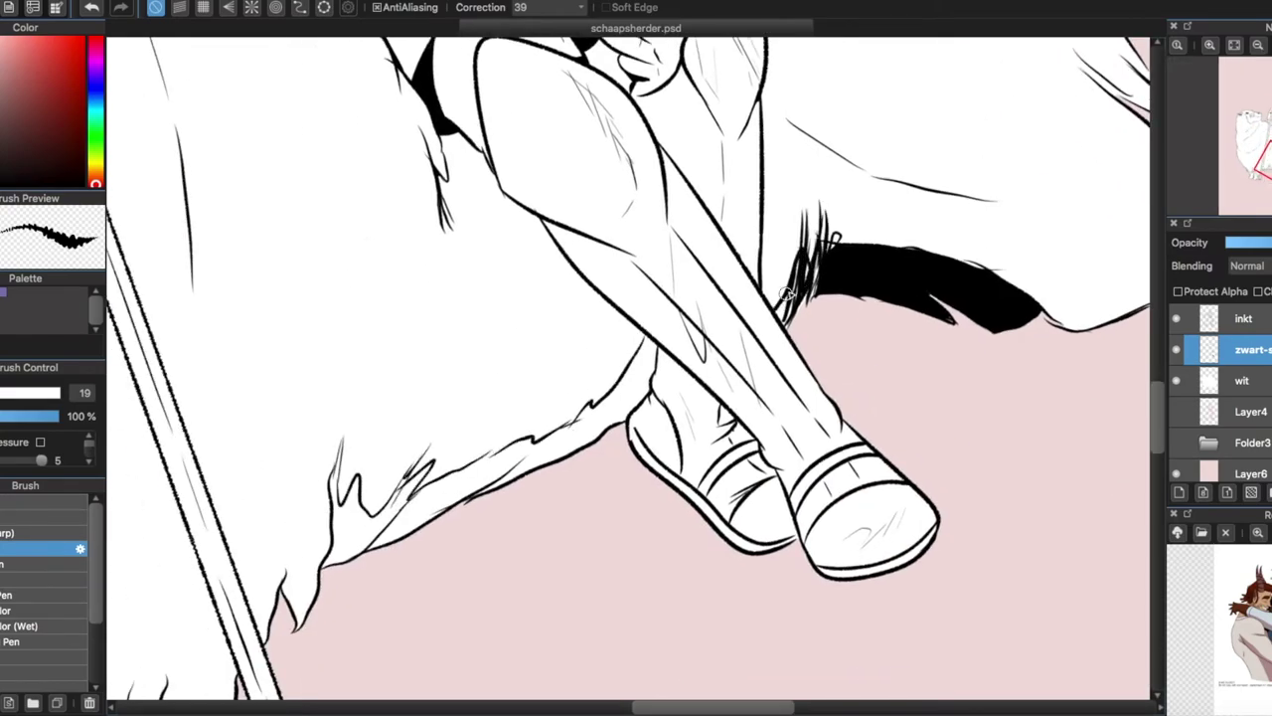
mouse_move(486, 454)
mouse_down()
mouse_move(366, 520)
mouse_move(425, 468)
mouse_move(616, 378)
mouse_up()
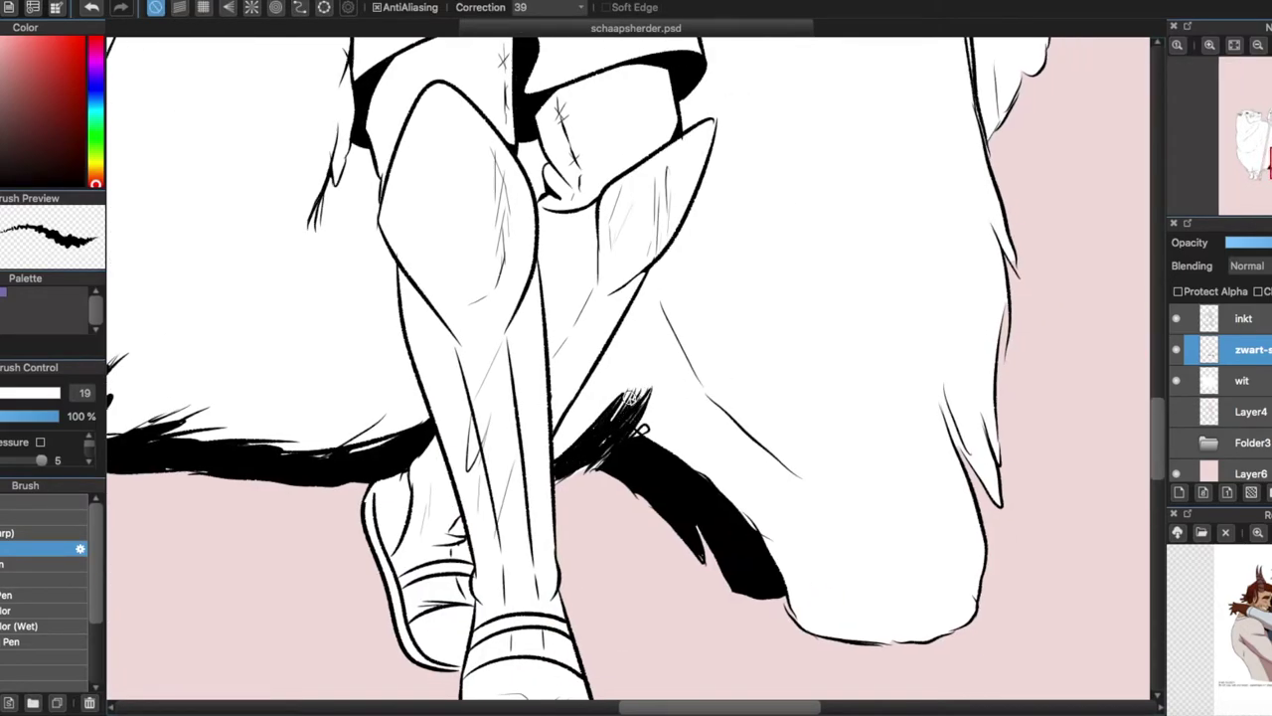
key(ctrl+z)
mouse_move(606, 447)
mouse_down()
mouse_move(648, 388)
mouse_move(596, 442)
mouse_move(644, 430)
mouse_up()
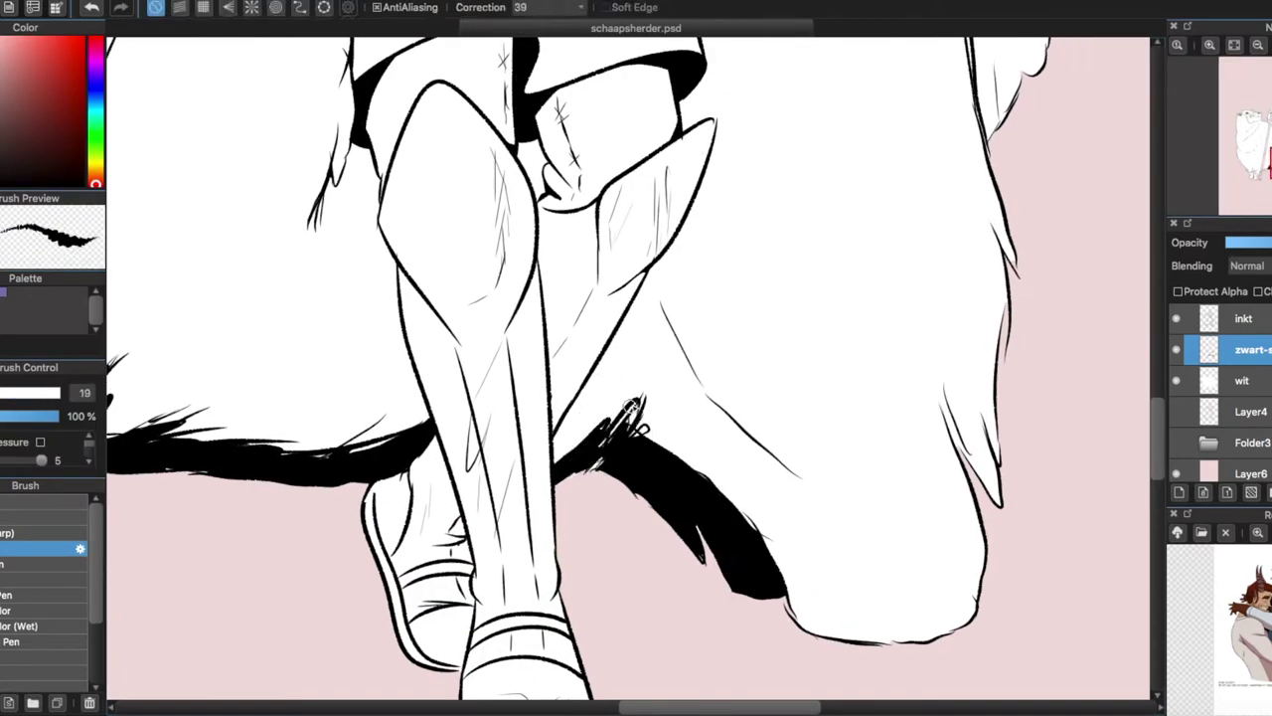
scroll(613, 460, down, 3)
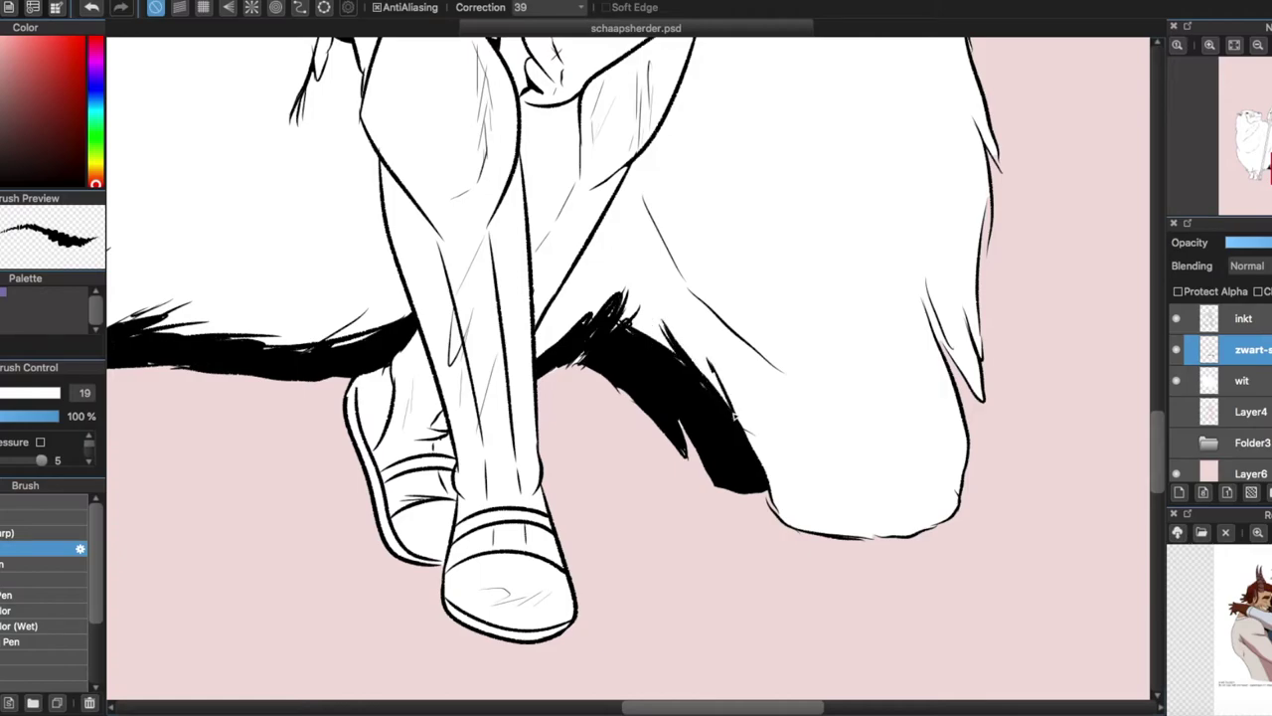
drag(735, 417, 784, 513)
- Paint black shadows under the sheep's tail and inside the wool tufts along its rear edge
drag(924, 286, 939, 344)
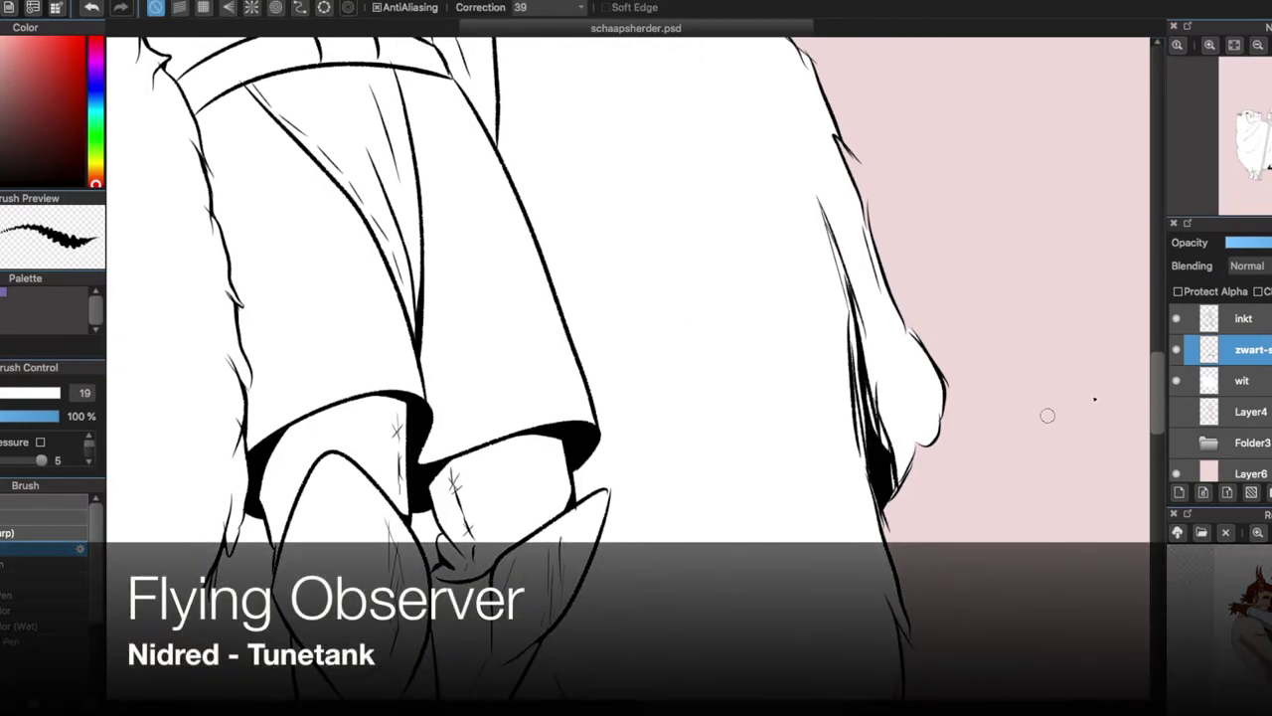
scroll(1047, 416, down, 8)
drag(909, 342, 863, 245)
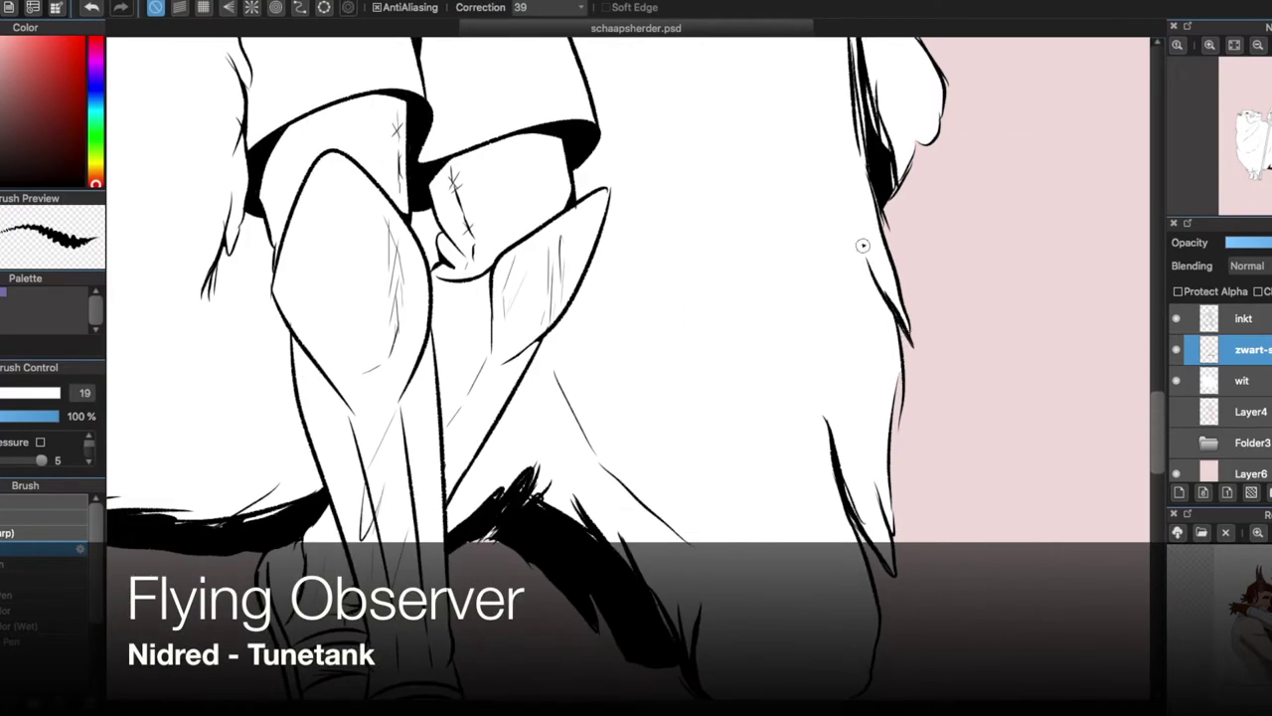
- Add black fur strokes to the belly tufts on both sides of the staff's lower end
scroll(708, 384, down, 10)
drag(810, 119, 725, 269)
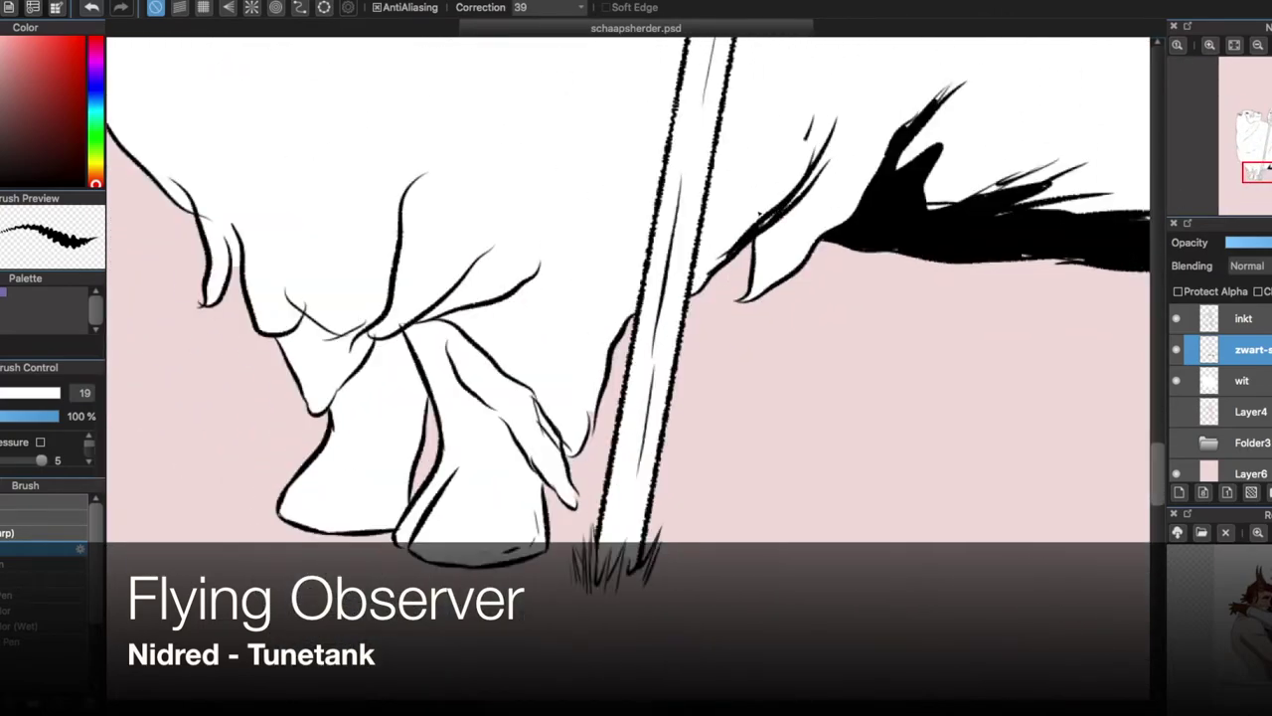
drag(885, 159, 835, 223)
drag(584, 420, 575, 449)
- Paint a solid black shadow between the tops of the sheep's front legs, with strokes flaring up into the wool
drag(544, 266, 437, 320)
mouse_move(502, 353)
mouse_down()
mouse_move(403, 334)
mouse_move(460, 336)
mouse_move(358, 351)
mouse_move(403, 437)
mouse_up()
drag(363, 348, 422, 432)
drag(410, 179, 398, 299)
drag(477, 254, 445, 348)
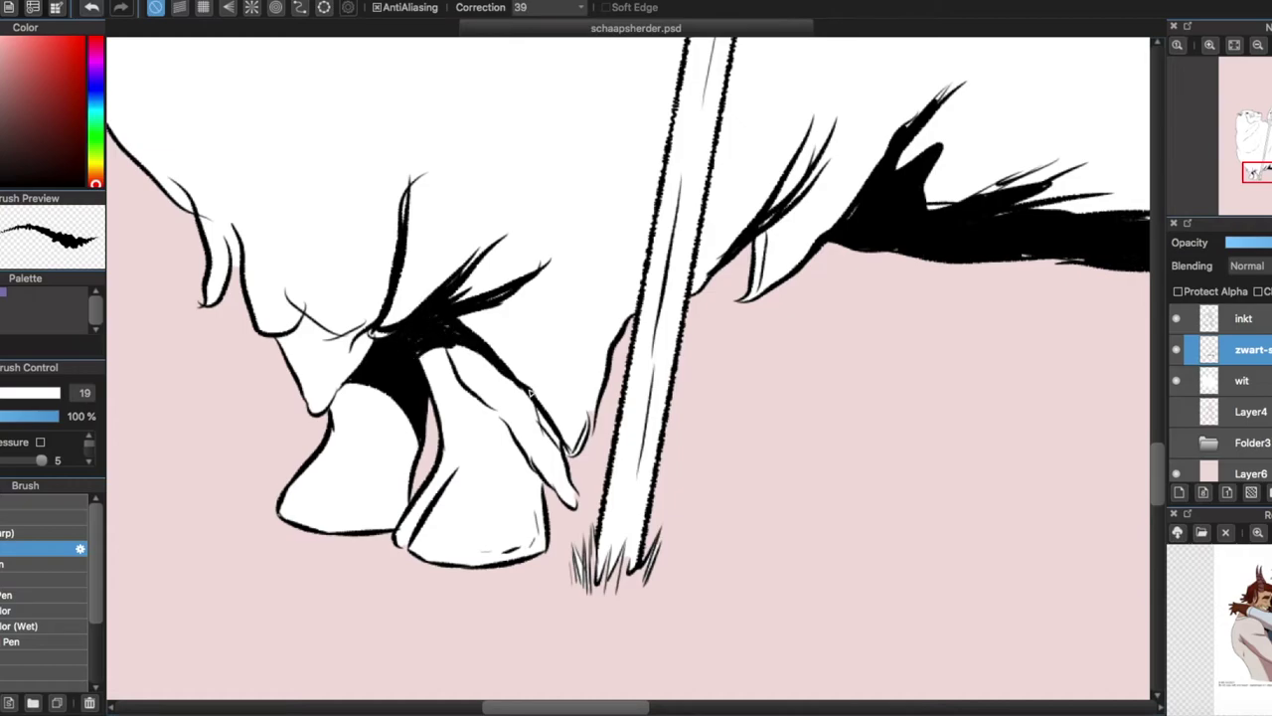
- Thicken the chest wool fringe with black strokes and extend the shadow down the gap between the front legs
drag(290, 280, 367, 332)
drag(274, 242, 318, 320)
drag(218, 187, 267, 316)
drag(303, 318, 353, 388)
mouse_move(337, 333)
mouse_down()
mouse_move(387, 386)
mouse_move(397, 534)
mouse_up()
drag(433, 382, 469, 394)
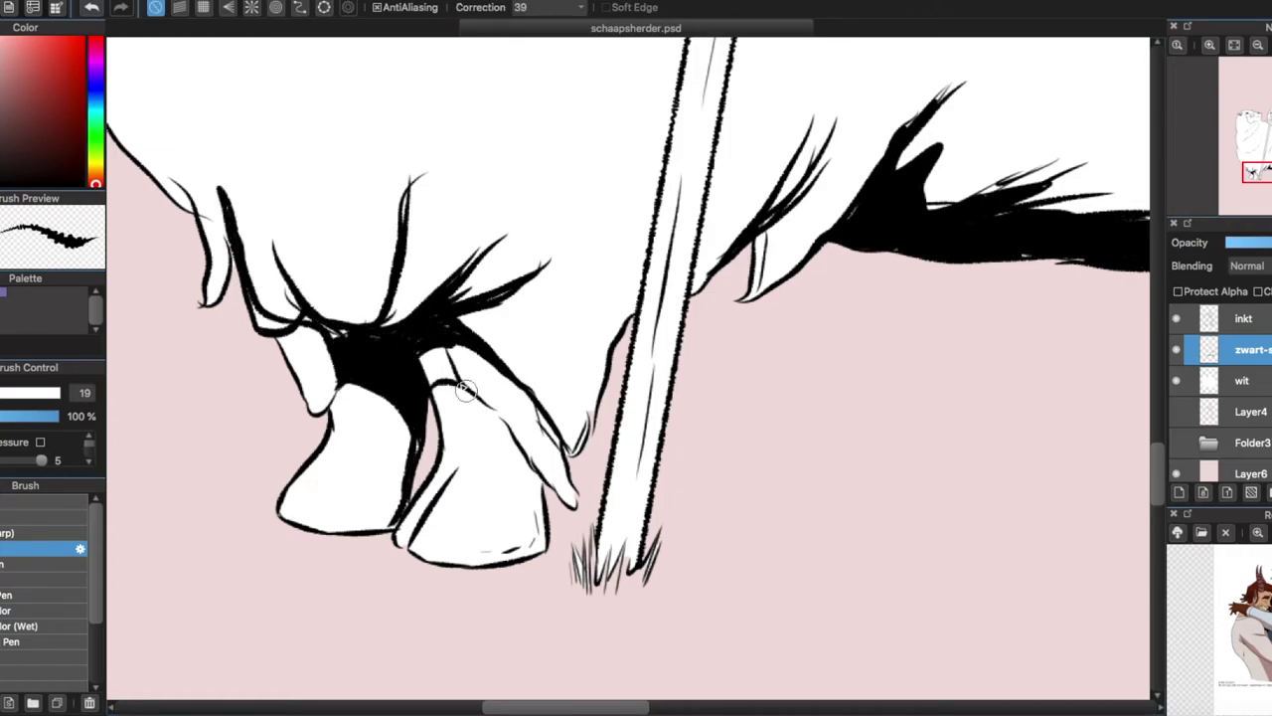
- Fill the top of the nearer front leg with black and darken the edges of the hanging wool tuft beside it
drag(497, 438, 438, 348)
drag(318, 328, 397, 437)
drag(526, 477, 457, 388)
drag(547, 428, 477, 328)
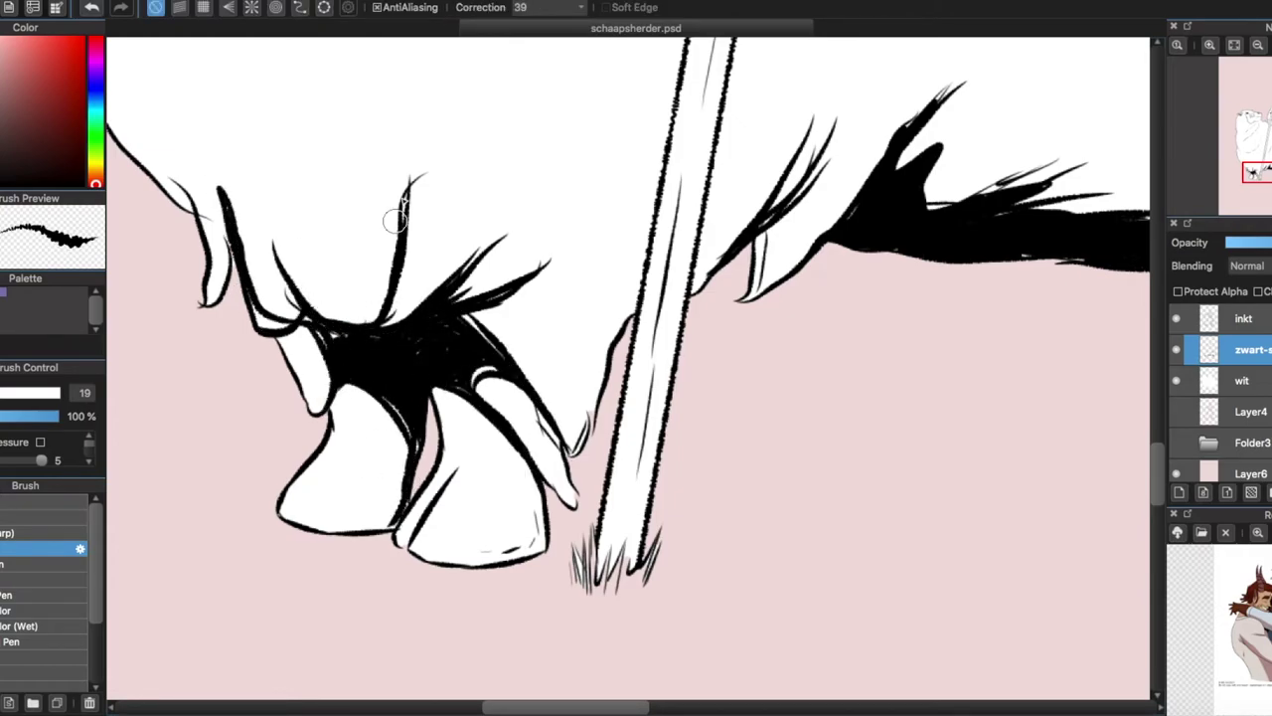
- Add tapering black fur strokes rising from the chest wool fringe and along its outer edge above the front legs
drag(368, 288, 402, 168)
scroll(397, 299, down, 2)
drag(452, 210, 417, 328)
drag(576, 209, 472, 338)
scroll(348, 497, up, 2)
drag(346, 495, 356, 529)
drag(316, 449, 368, 611)
drag(294, 463, 312, 502)
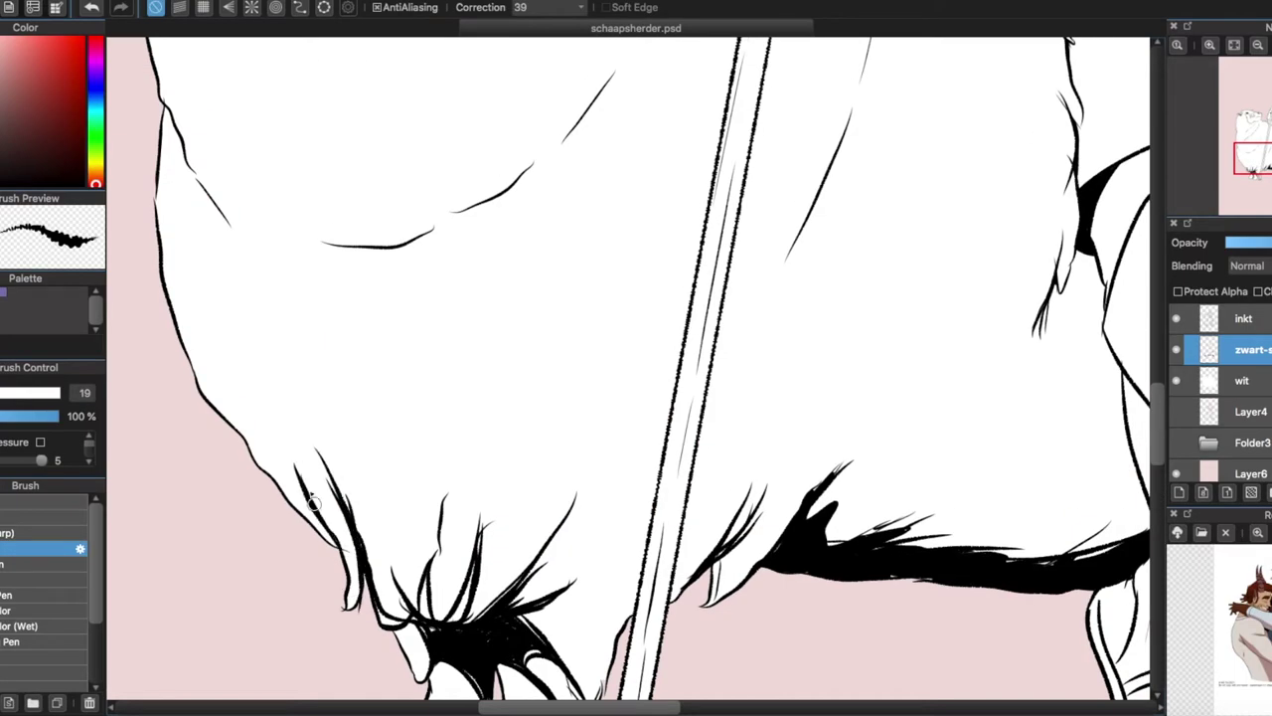
- Thicken the long wool fold lines across the sheep's chest and the notch in its outline with black strokes
scroll(821, 298, up, 10)
scroll(821, 298, left, 5)
drag(782, 278, 592, 459)
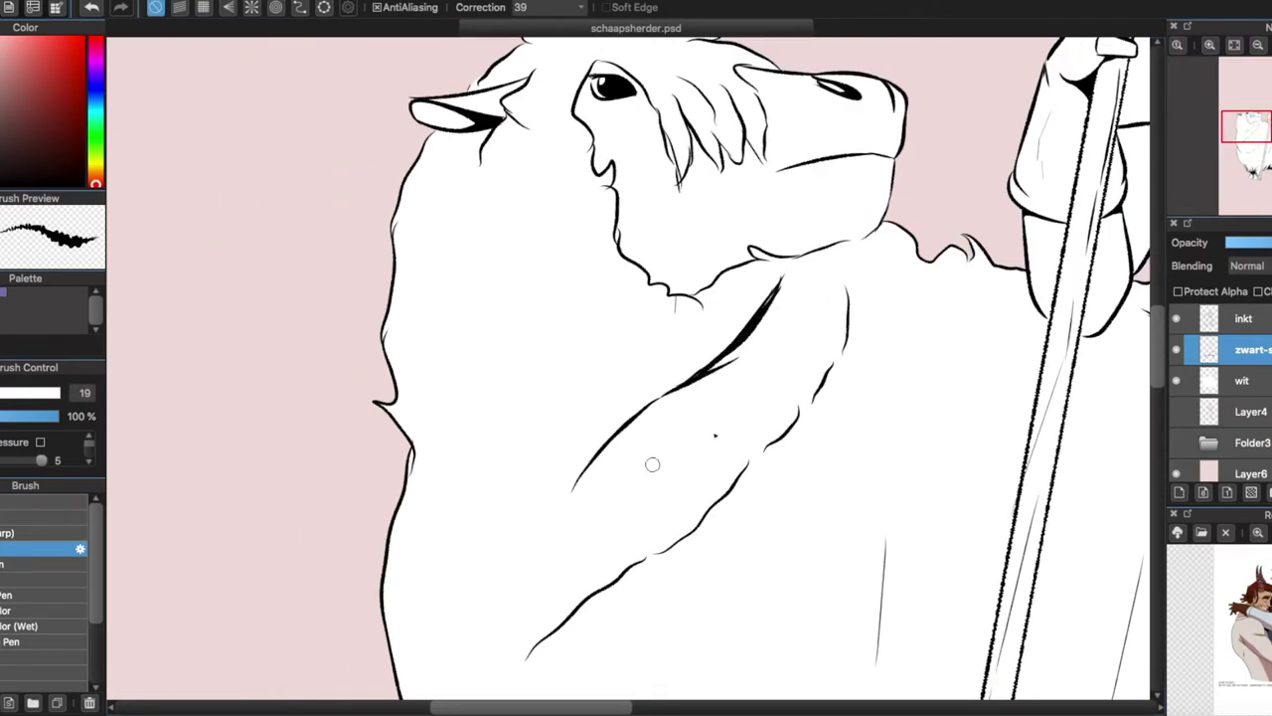
drag(773, 435, 638, 565)
scroll(774, 465, down, 3)
drag(500, 383, 536, 432)
scroll(782, 261, up, 3)
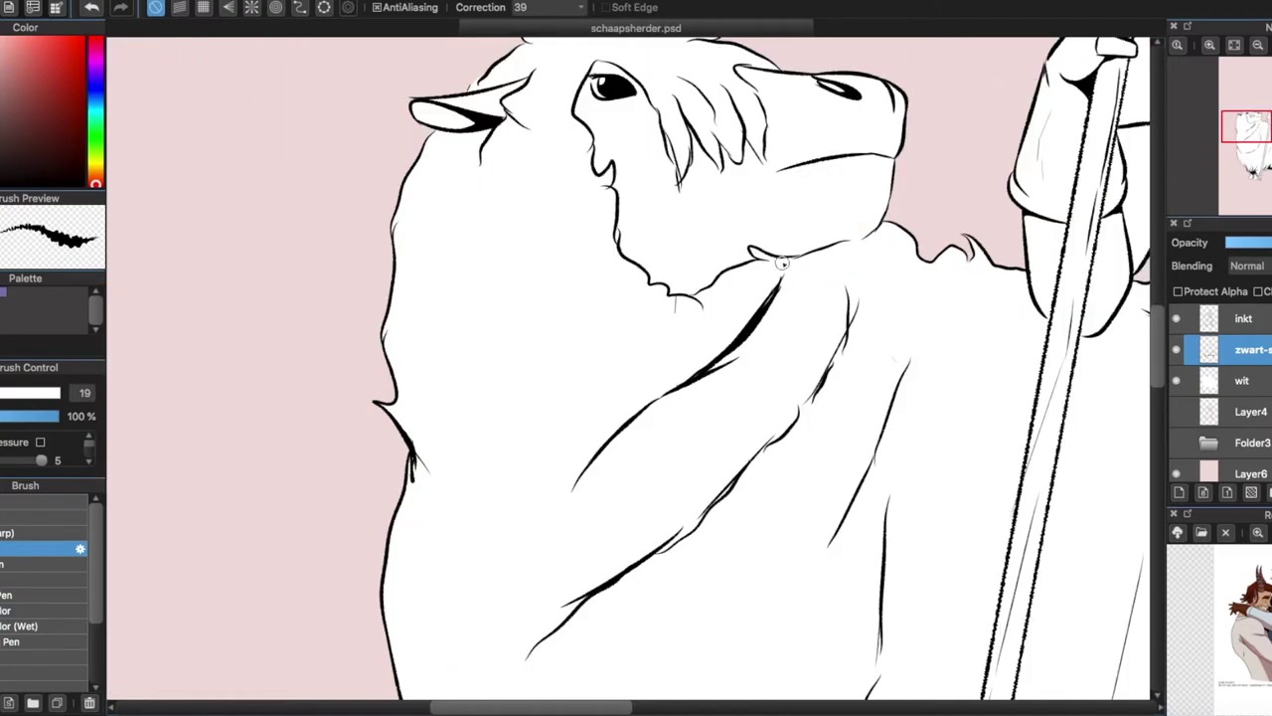
- Draw curved black fold lines in the wool down the side of the sheep's neck
drag(463, 206, 509, 298)
drag(428, 334, 543, 437)
scroll(743, 292, down, 3)
scroll(876, 417, down, 2)
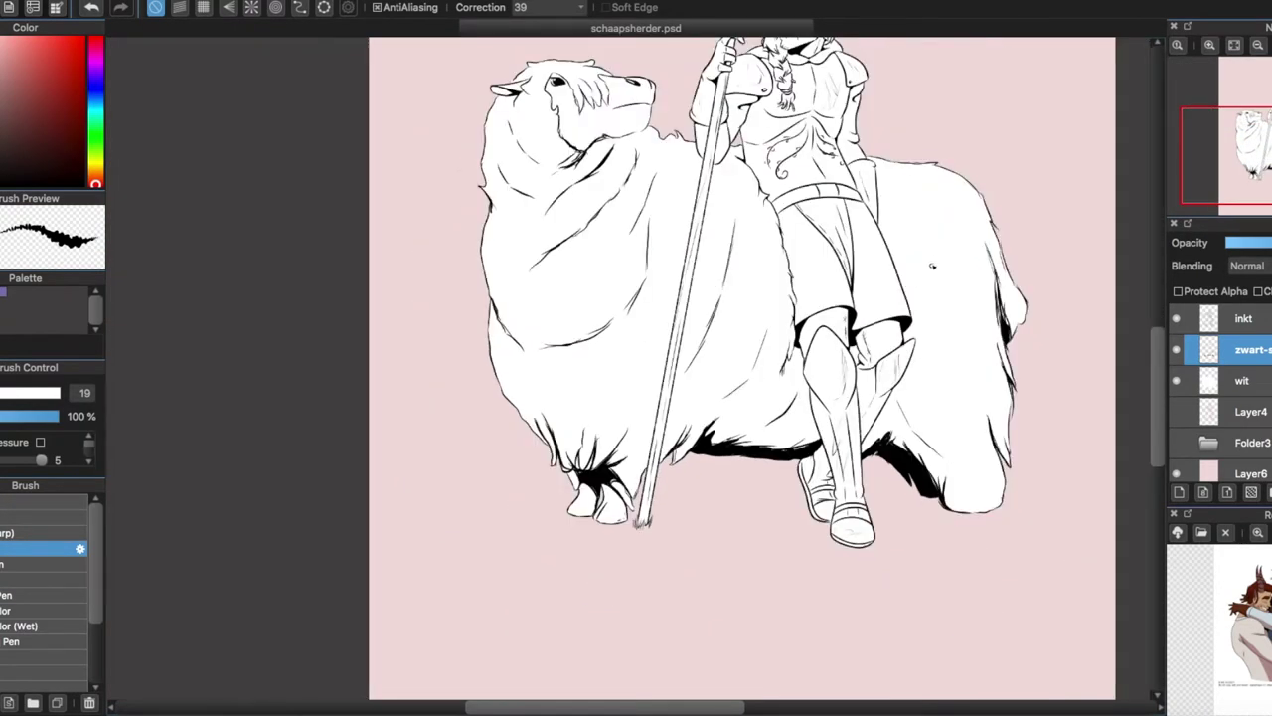
- Darken the wool edge along the sheep's cheek and jaw, and add black strokes in the fold beneath the chin
scroll(537, 99, up, 4)
drag(603, 195, 656, 183)
drag(944, 209, 994, 185)
scroll(895, 249, down, 1)
drag(700, 269, 725, 303)
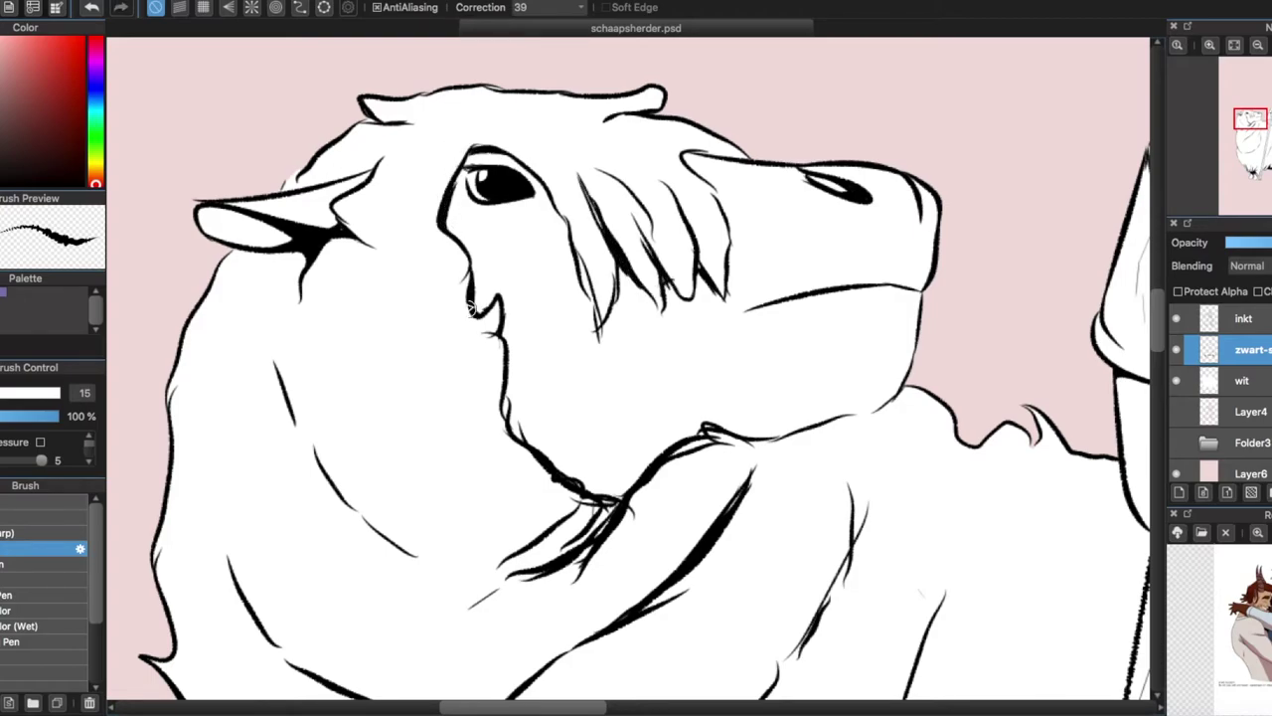
drag(497, 320, 619, 499)
drag(880, 406, 701, 437)
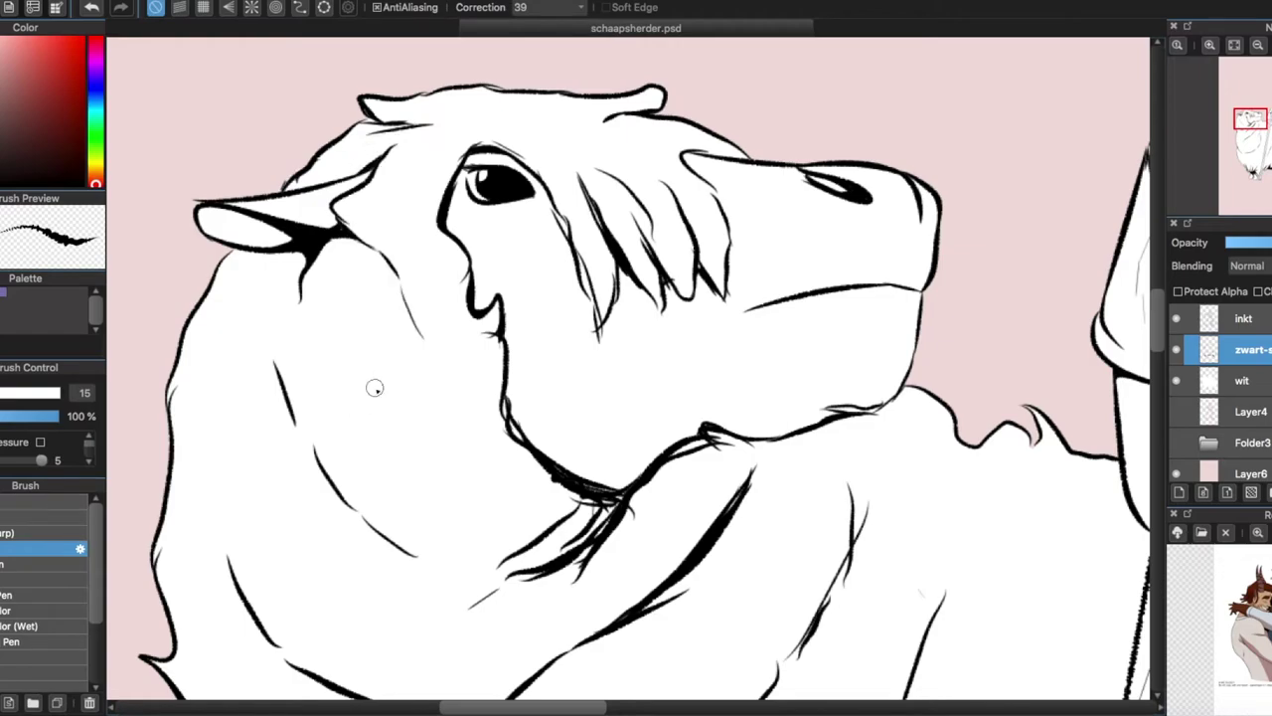
- Add a new layer named schaduw between the black shadow layer and the wit layer
key(ctrl+0)
key(ctrl+shift+n)
double_click(1233, 386)
text(schaduw)
key(Return)
- Paint muted red shadow strokes on the shepherd's hair, under the front locks, around the ear and at the nape
scroll(1250, 132, up, 5)
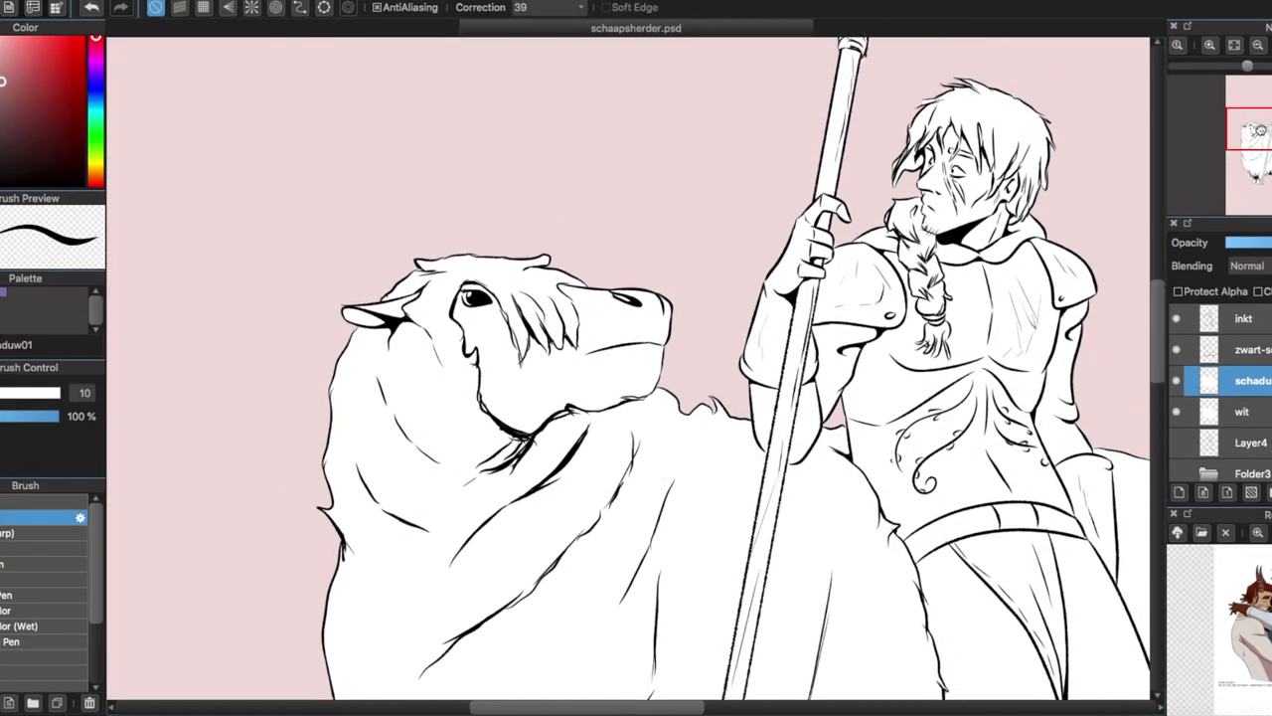
scroll(636, 368, up, 5)
drag(525, 438, 482, 492)
key(ctrl+z)
drag(522, 447, 442, 525)
drag(574, 360, 557, 443)
drag(608, 407, 641, 442)
drag(612, 378, 736, 517)
drag(815, 373, 756, 507)
drag(840, 477, 814, 556)
drag(857, 512, 800, 631)
drag(882, 383, 857, 576)
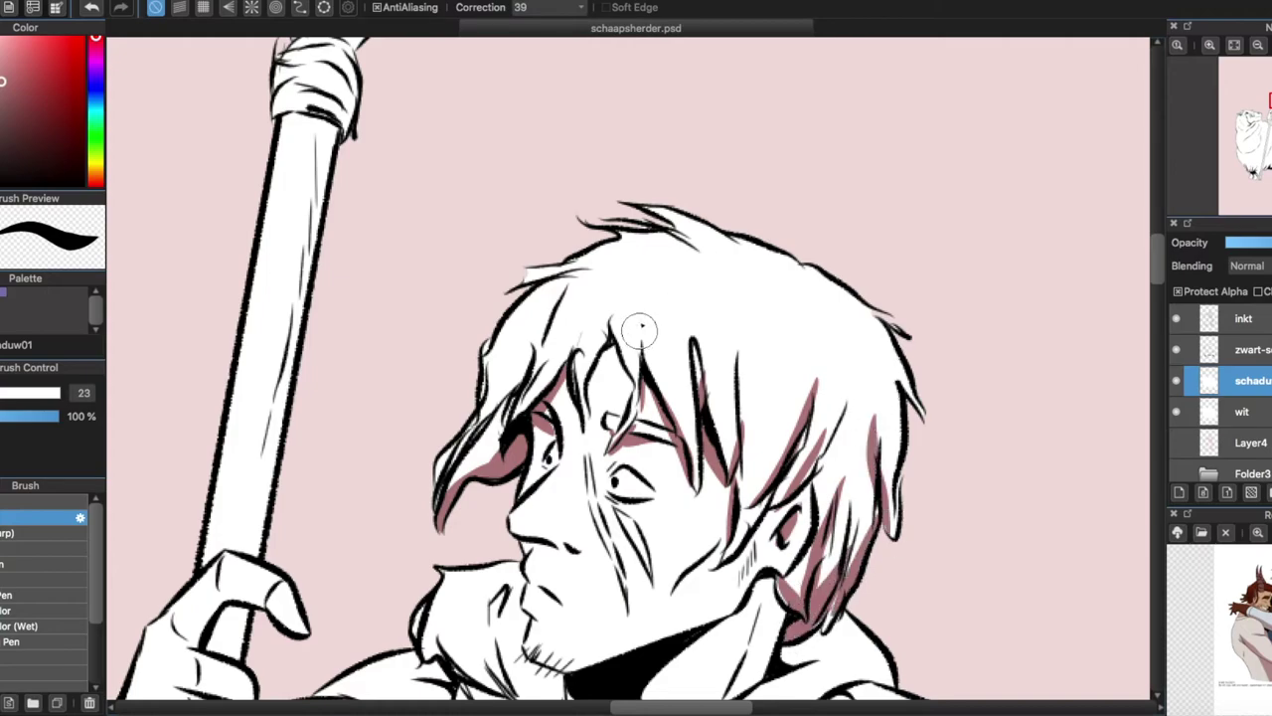
- Add tapering red shadow strokes through the hair above the forehead and temple
drag(636, 310, 680, 437)
drag(695, 328, 741, 467)
drag(790, 290, 775, 447)
drag(756, 333, 741, 487)
drag(774, 416, 718, 552)
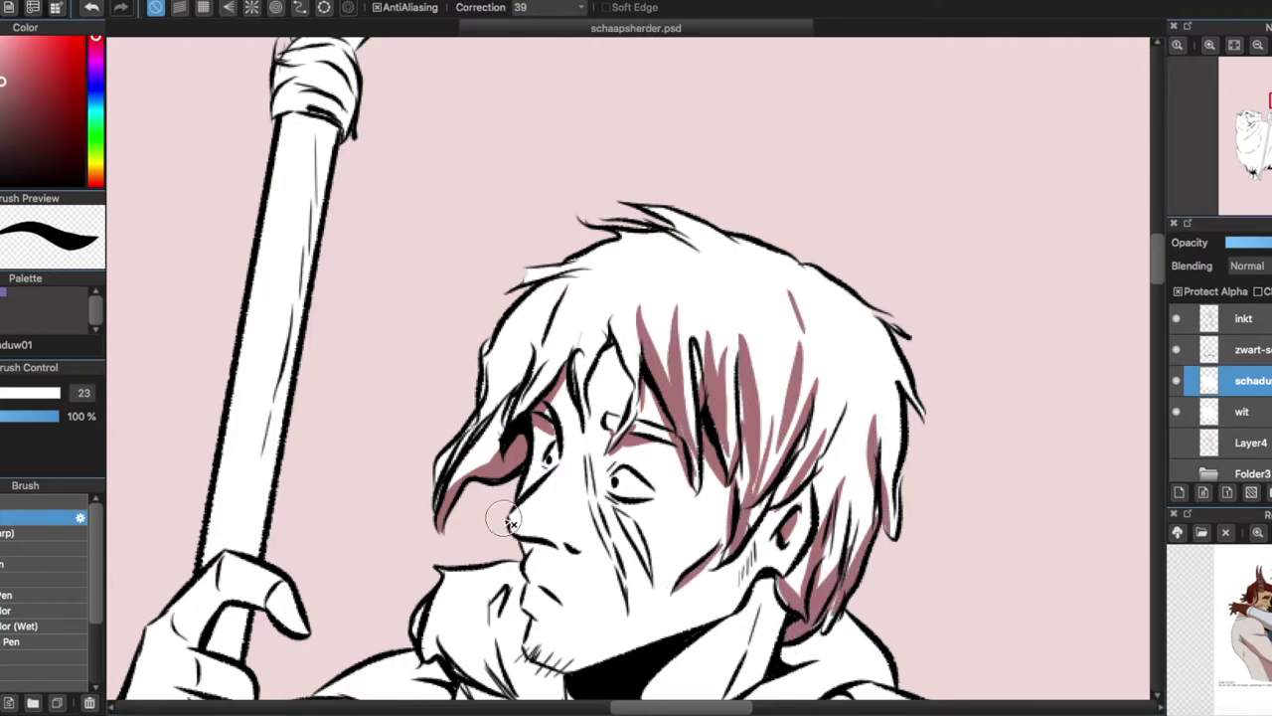
- Shade beneath the shepherd's nose and lower lip, and add red shadow strokes to the front hair locks
drag(509, 519, 581, 550)
drag(539, 596, 531, 626)
drag(565, 280, 482, 418)
drag(651, 259, 557, 298)
drag(516, 375, 483, 422)
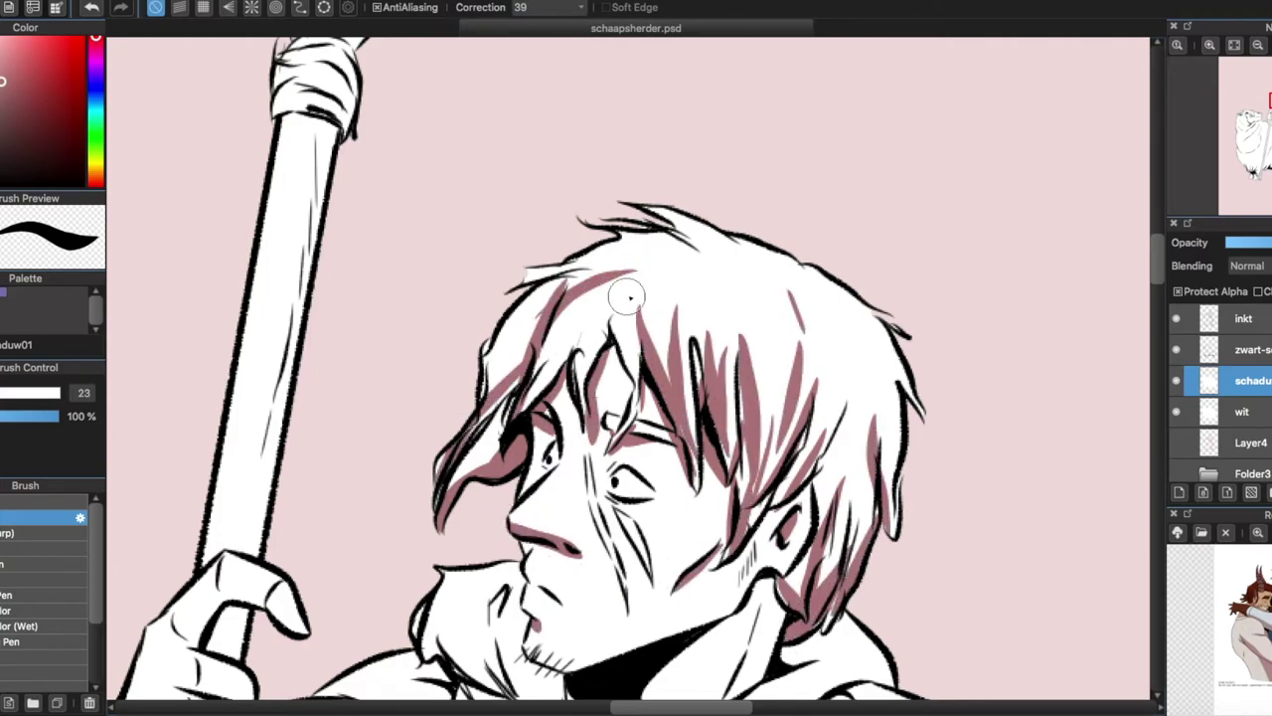
- Add red shadow strokes across the crown, the back of the hair and under the tufts on top
drag(626, 284, 591, 397)
mouse_move(741, 290)
mouse_down()
mouse_move(770, 358)
mouse_move(761, 479)
mouse_up()
drag(850, 334, 840, 457)
drag(708, 214, 622, 260)
drag(588, 261, 526, 288)
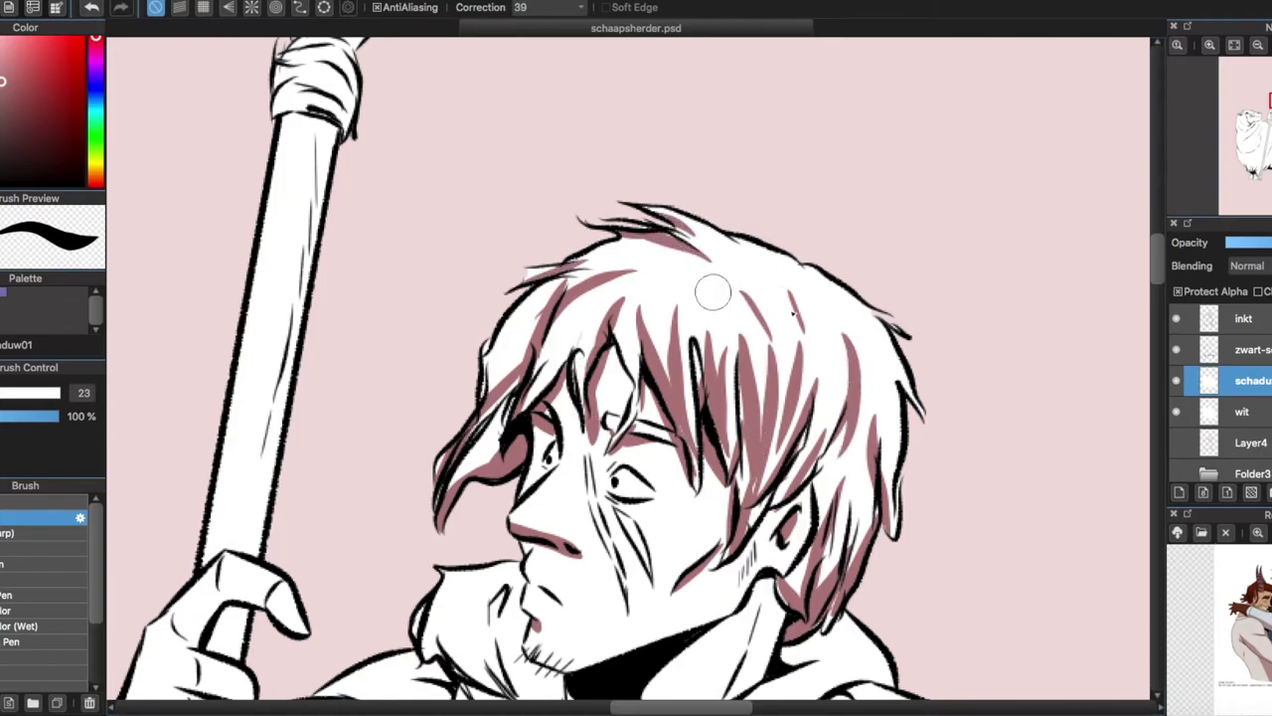
- Shade the shepherd's neck beneath the jaw and the underside of each braid segment down to its loose end
scroll(709, 287, down, 10)
scroll(731, 302, up, 5)
mouse_move(733, 308)
mouse_down()
mouse_move(626, 390)
mouse_move(656, 403)
mouse_up()
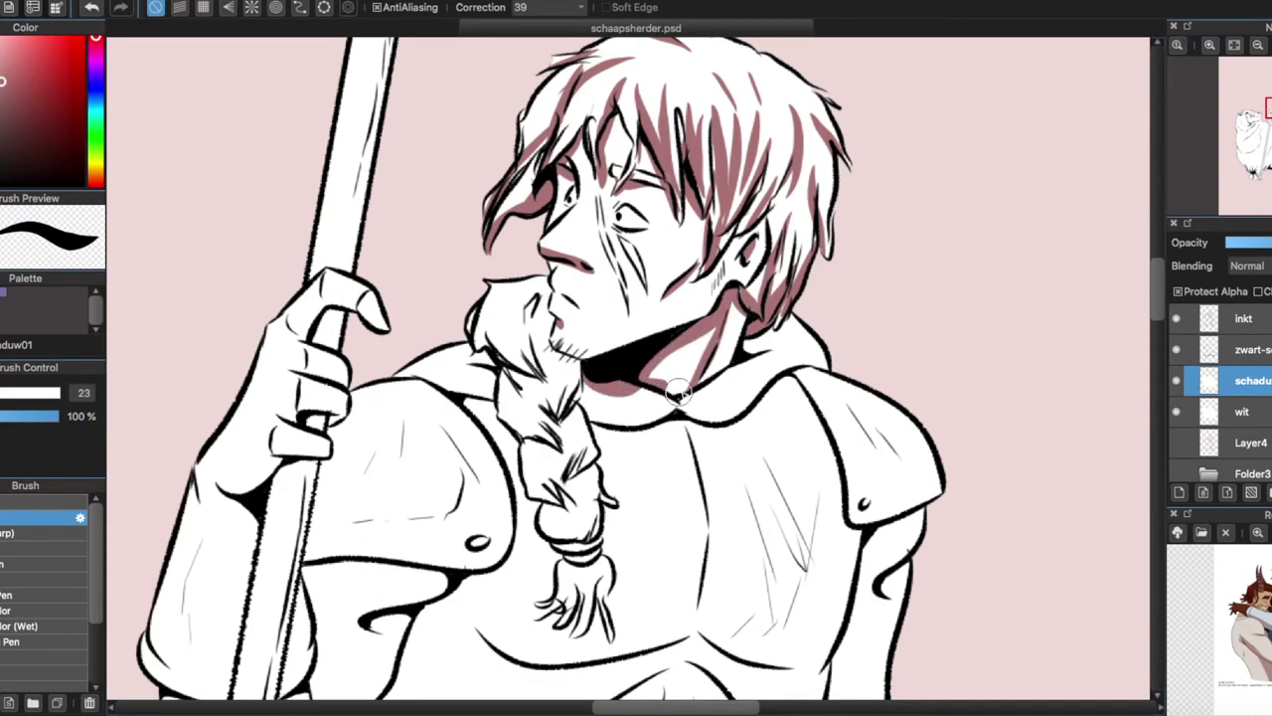
drag(776, 343, 686, 398)
mouse_move(539, 338)
mouse_down()
mouse_move(465, 333)
mouse_move(517, 472)
mouse_move(568, 546)
mouse_up()
mouse_move(571, 388)
mouse_down()
mouse_move(545, 408)
mouse_move(587, 509)
mouse_move(541, 608)
mouse_up()
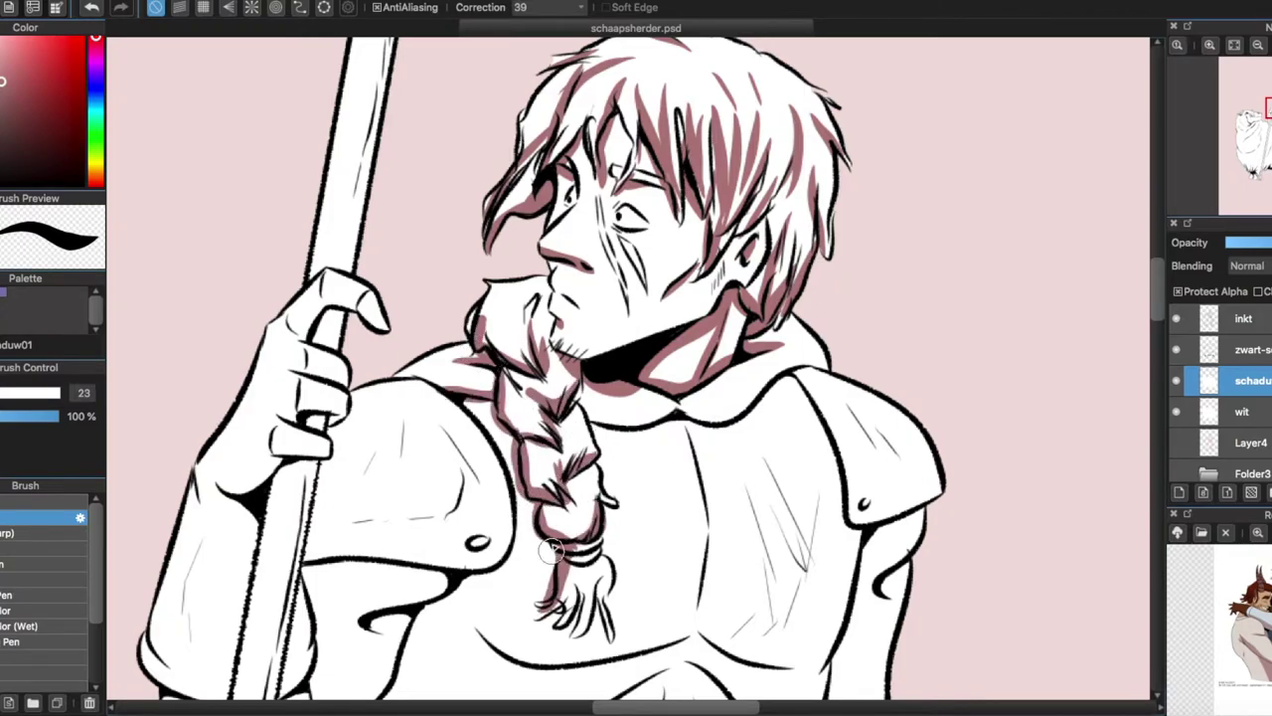
drag(596, 552, 557, 631)
- Shade the cloak collar, the upper arm below the shoulder plate and the lower edge of the breastplate
drag(691, 406, 592, 438)
mouse_move(825, 358)
mouse_down()
mouse_move(685, 428)
mouse_move(597, 437)
mouse_up()
drag(507, 383, 432, 410)
scroll(763, 308, down, 5)
scroll(763, 308, right, 2)
mouse_move(437, 356)
mouse_down()
mouse_move(223, 377)
mouse_move(273, 437)
mouse_up()
key(g)
click(295, 484)
key(b)
mouse_move(388, 442)
mouse_down()
mouse_move(438, 469)
mouse_move(710, 492)
mouse_up()
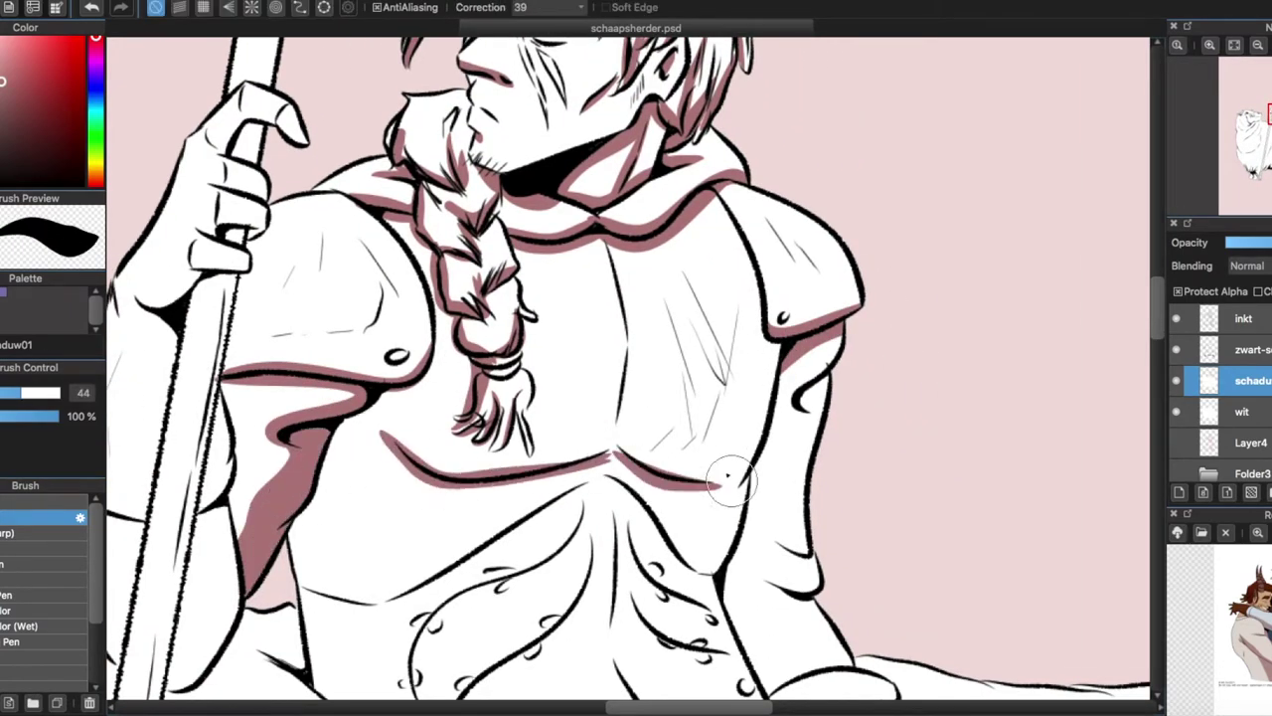
- Shade the torso under the near armpit, the breastplate's centre ridge and the far upper arm below its shoulder plate
drag(442, 363, 403, 452)
key(bracketleft)
key(bracketleft)
key(bracketleft)
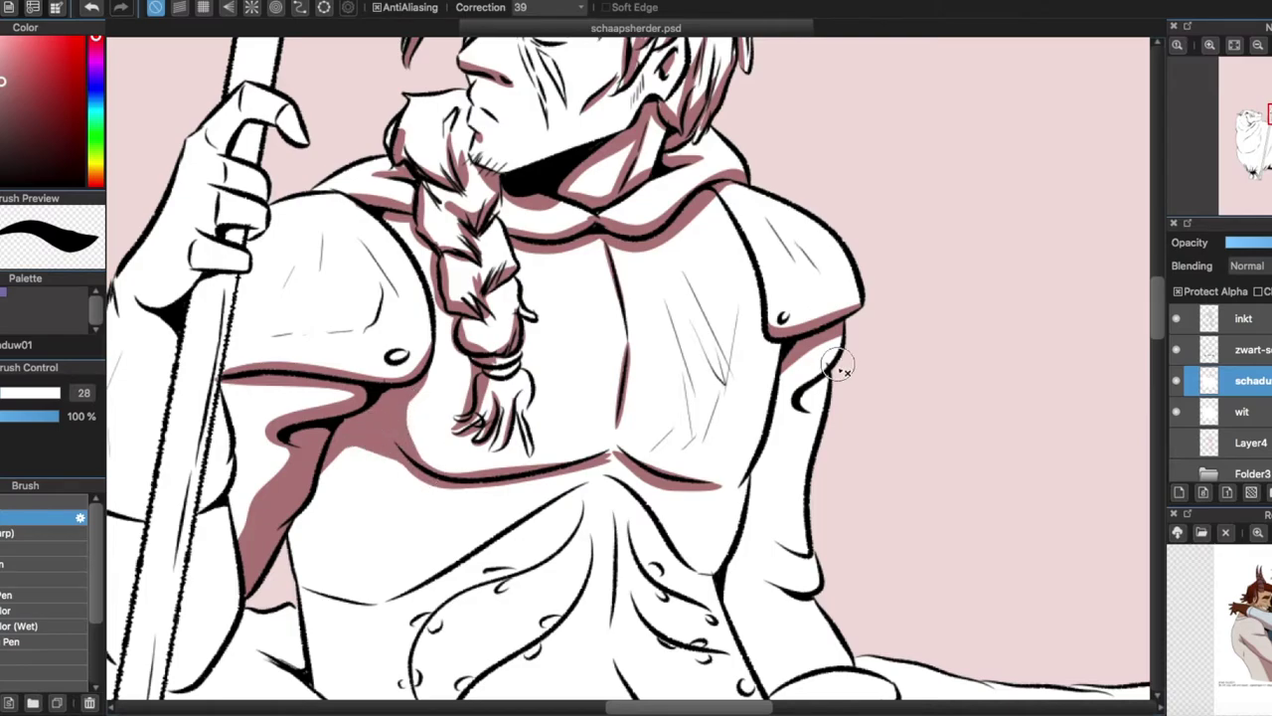
scroll(842, 370, down, 5)
scroll(398, 447, up, 5)
- Paint shadows on the underside of the near elbow behind the staff and along the hem of the sleeve
key(g)
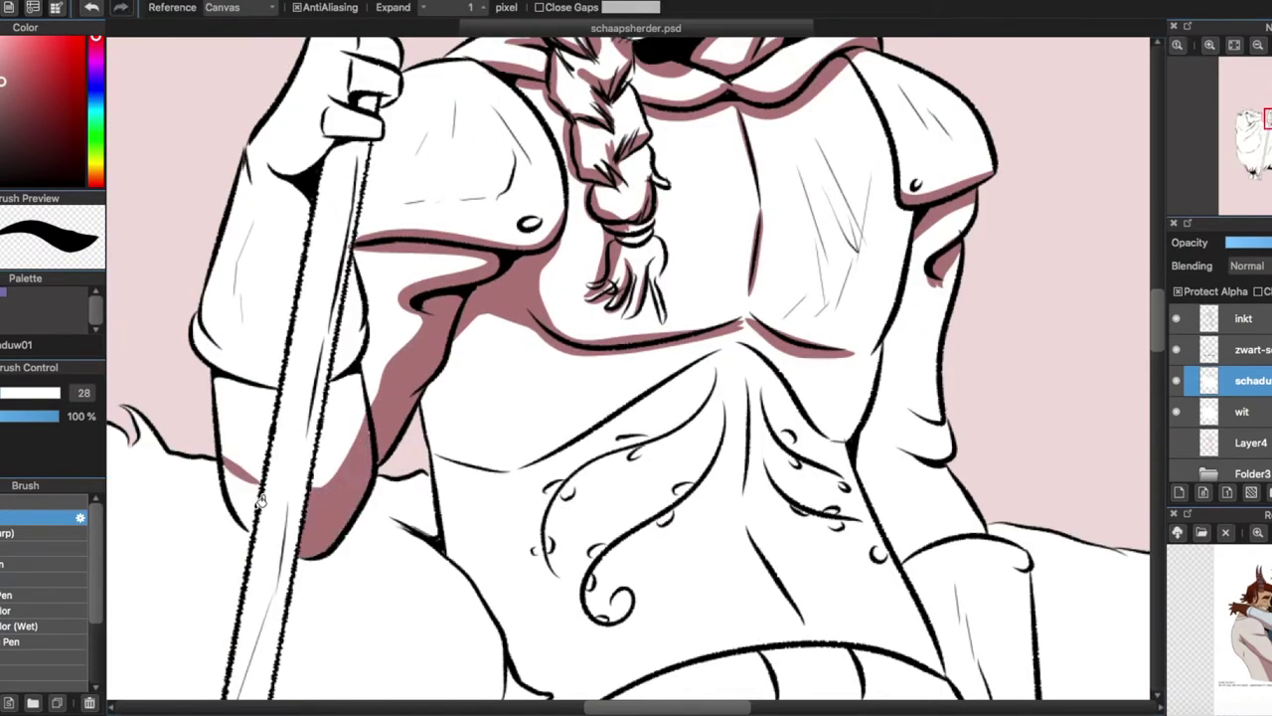
key(b)
mouse_move(230, 475)
mouse_down()
mouse_move(372, 436)
mouse_move(276, 489)
mouse_up()
mouse_move(182, 330)
mouse_down()
mouse_move(308, 382)
mouse_move(286, 421)
mouse_up()
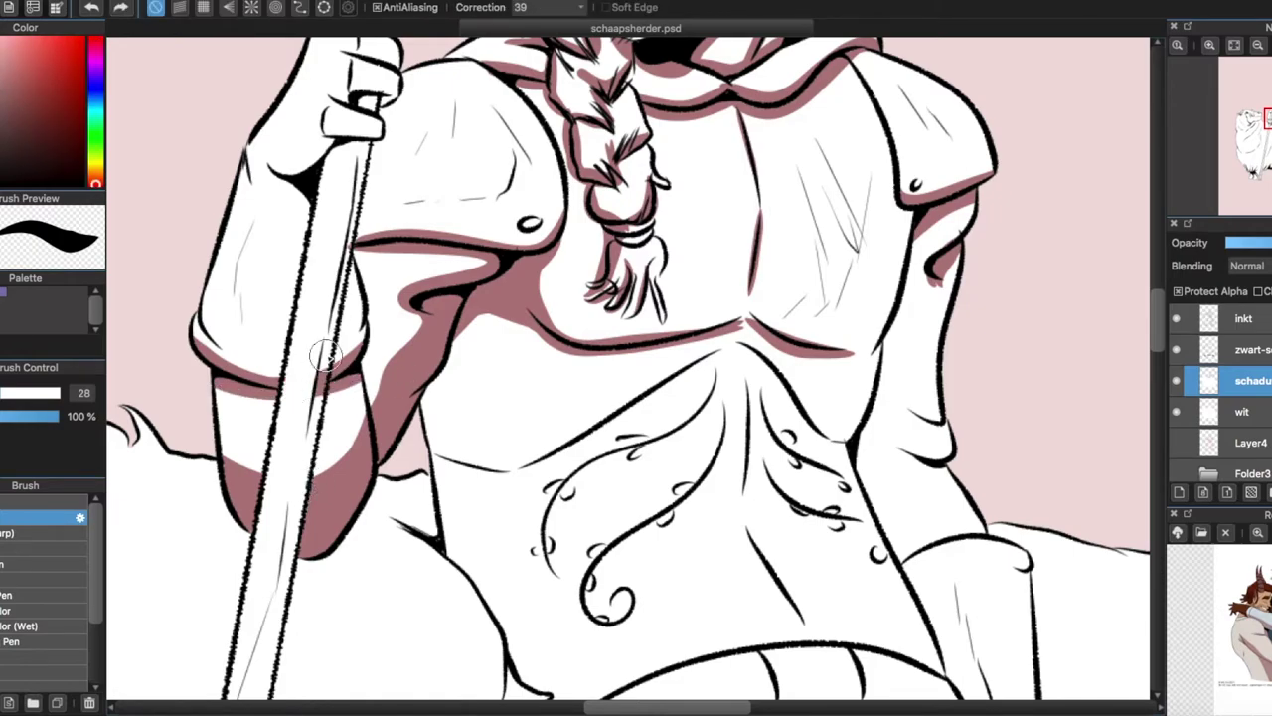
- Shade one side of the spearhead, its binding and the upper shaft
scroll(326, 358, up, 10)
mouse_move(512, 264)
mouse_down()
mouse_move(482, 413)
mouse_move(438, 377)
mouse_move(475, 397)
mouse_move(438, 418)
mouse_move(447, 482)
mouse_up()
scroll(557, 298, down, 5)
scroll(636, 358, left, 3)
- Run a straight shadow down the full length of the staff's right edge, using the parallel ruler aligned to the shaft
click(179, 7)
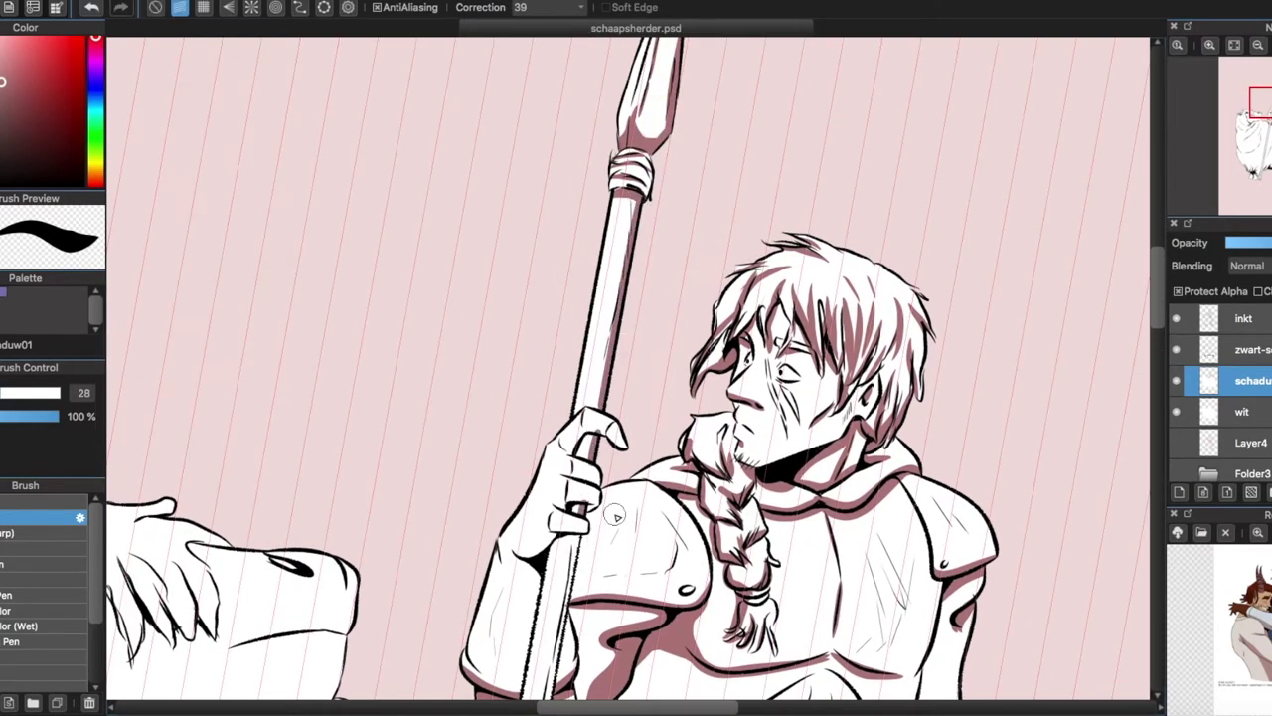
scroll(615, 515, down, 5)
scroll(446, 488, up, 8)
key(g)
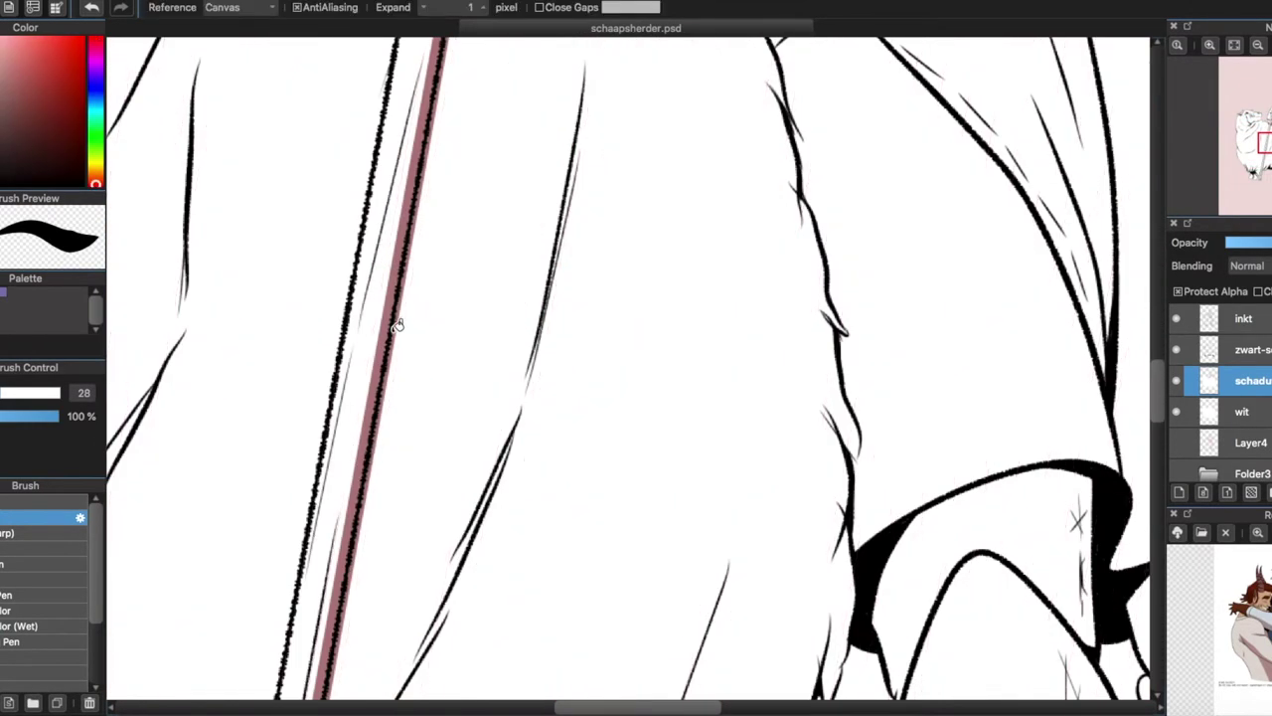
scroll(388, 386, down, 4)
key(b)
scroll(572, 348, up, 4)
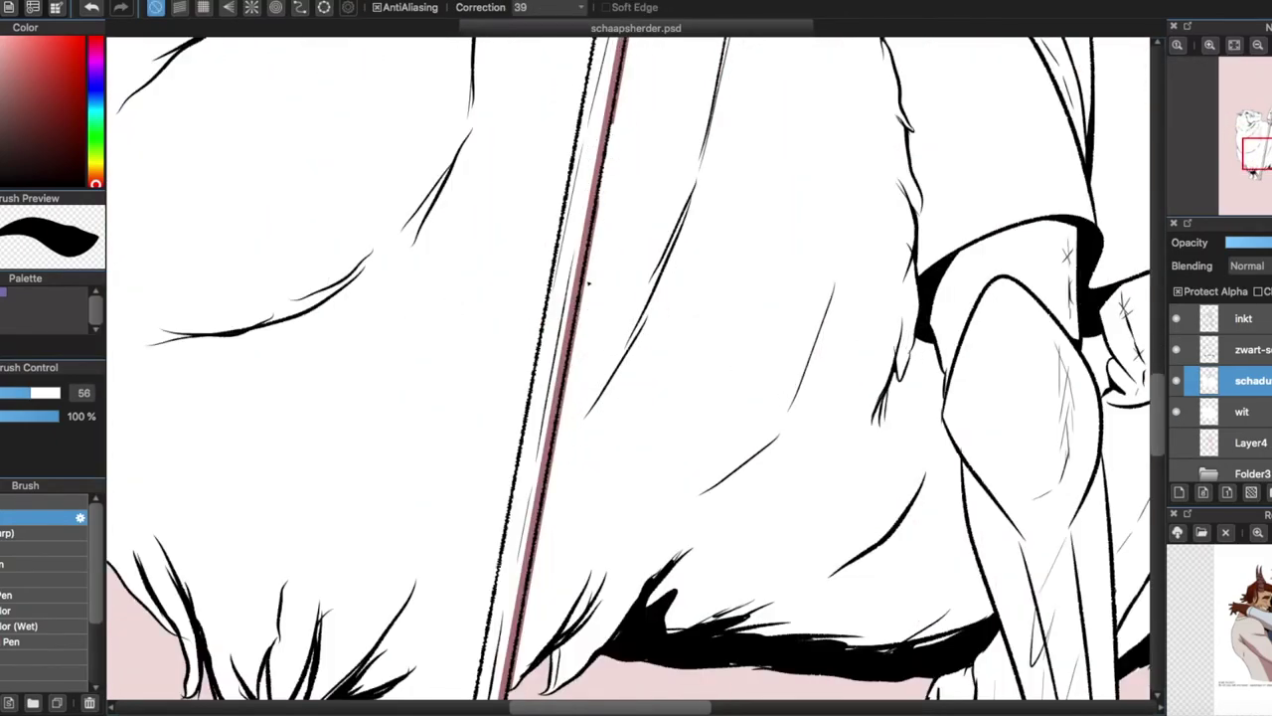
scroll(658, 340, up, 5)
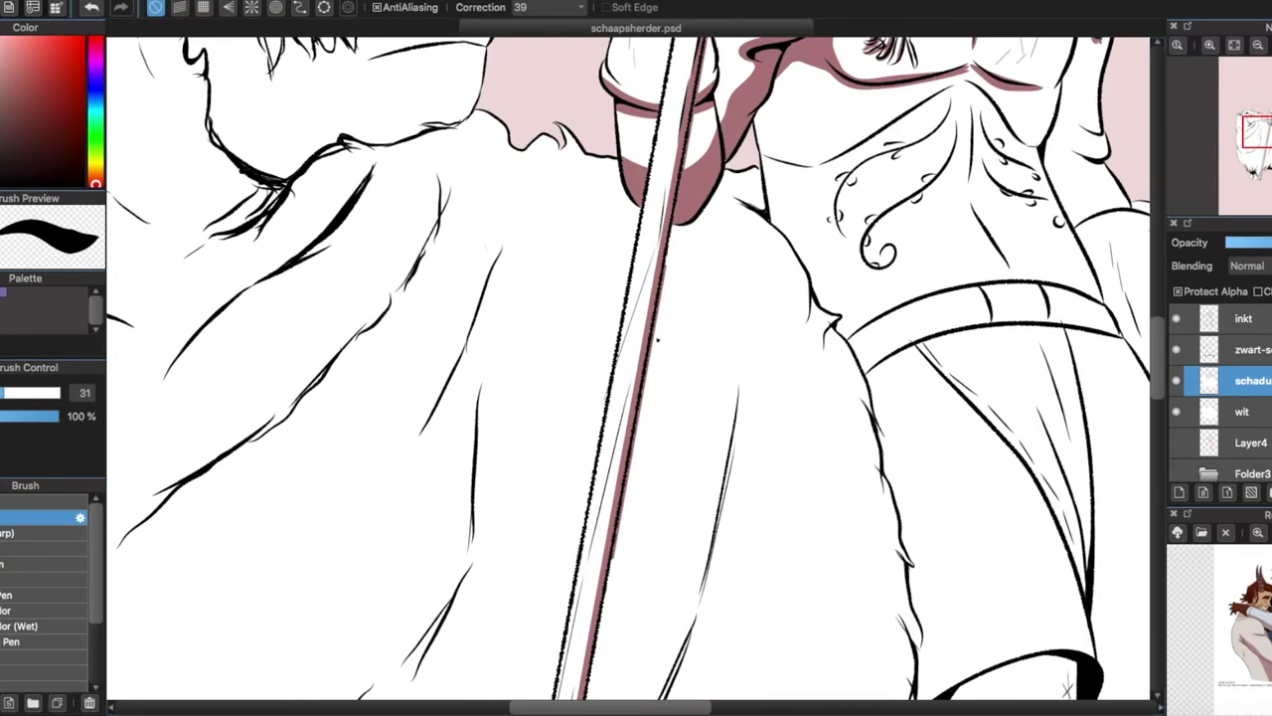
scroll(633, 595, up, 5)
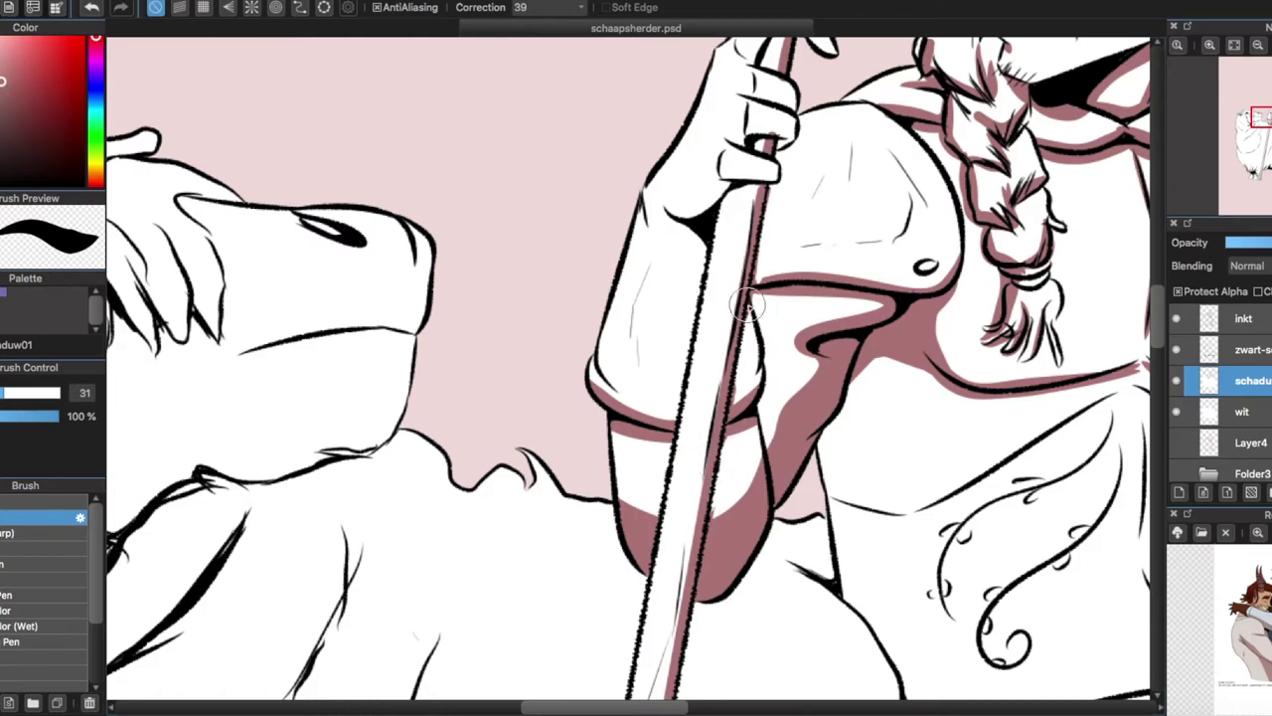
- Paint small shadows beneath the fingers and on the wrist of the hand gripping the staff, using a size 20 brush
key(bracketleft)
key(bracketleft)
scroll(647, 299, up, 5)
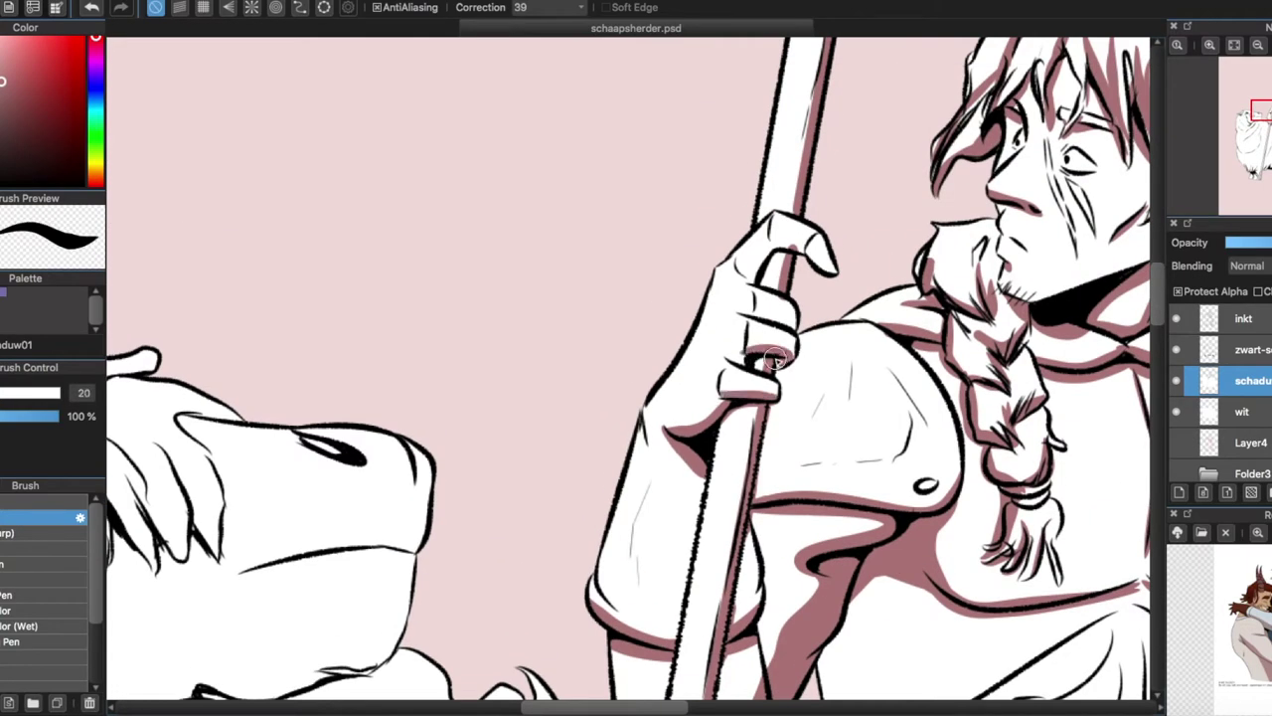
drag(760, 261, 771, 303)
scroll(636, 378, down, 3)
scroll(556, 398, up, 3)
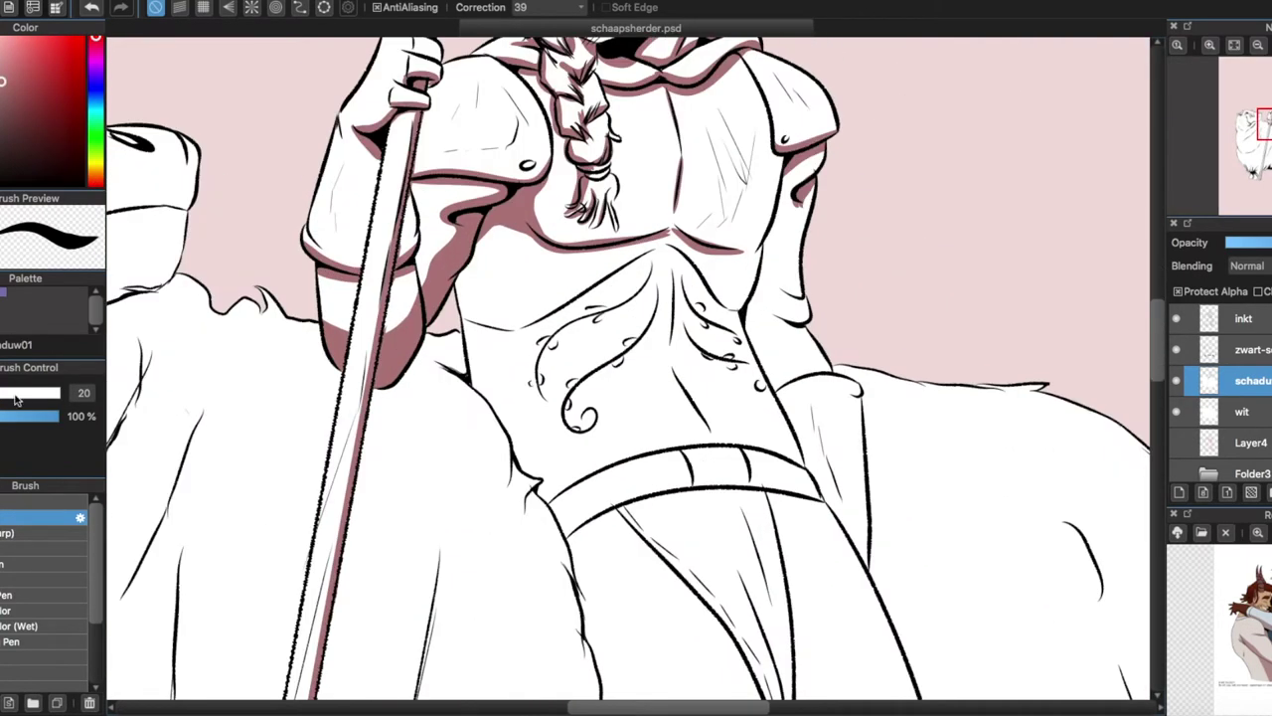
- Paint a wide shadow down the near side of the torso from the armpit to the belt with a size 31 brush
key(bracketright)
key(bracketright)
drag(475, 244, 525, 479)
scroll(497, 487, up, 2)
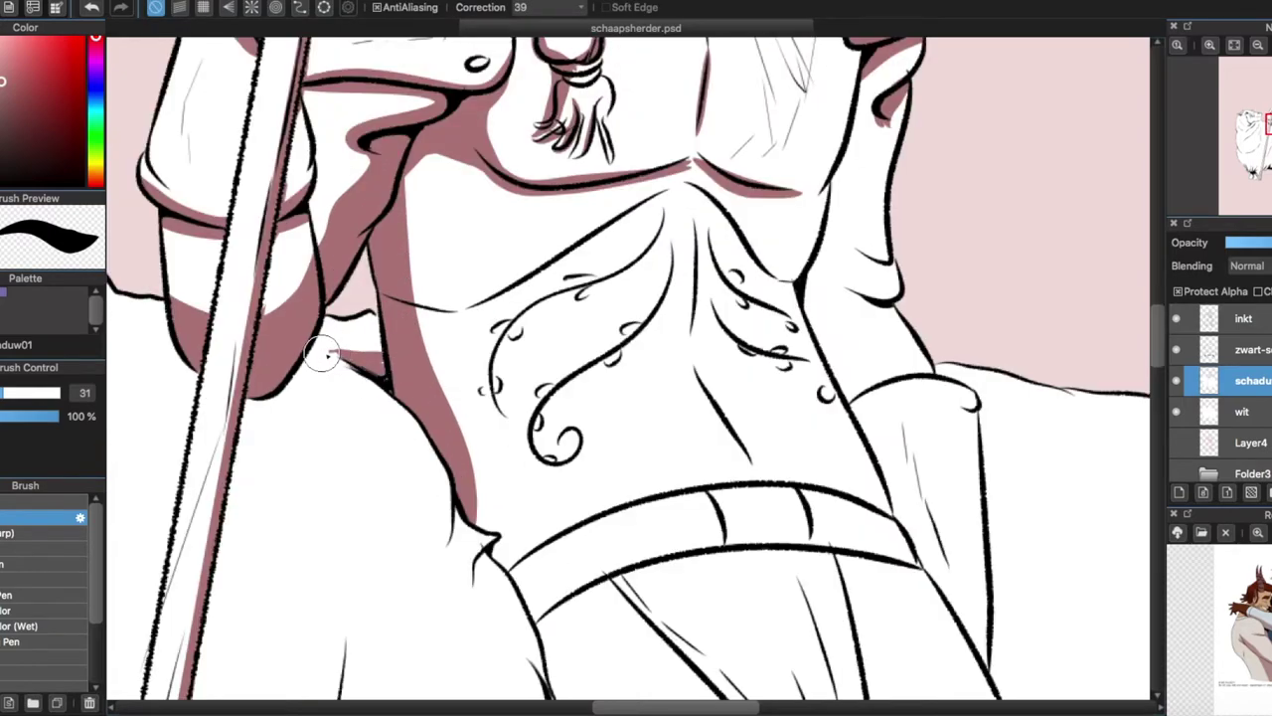
- Shade the far forearm below the sleeve hem where it meets the torso
scroll(437, 368, right, 5)
mouse_move(568, 292)
mouse_down()
mouse_move(574, 413)
mouse_move(559, 298)
mouse_move(570, 337)
mouse_up()
key(bracketleft)
key(bracketleft)
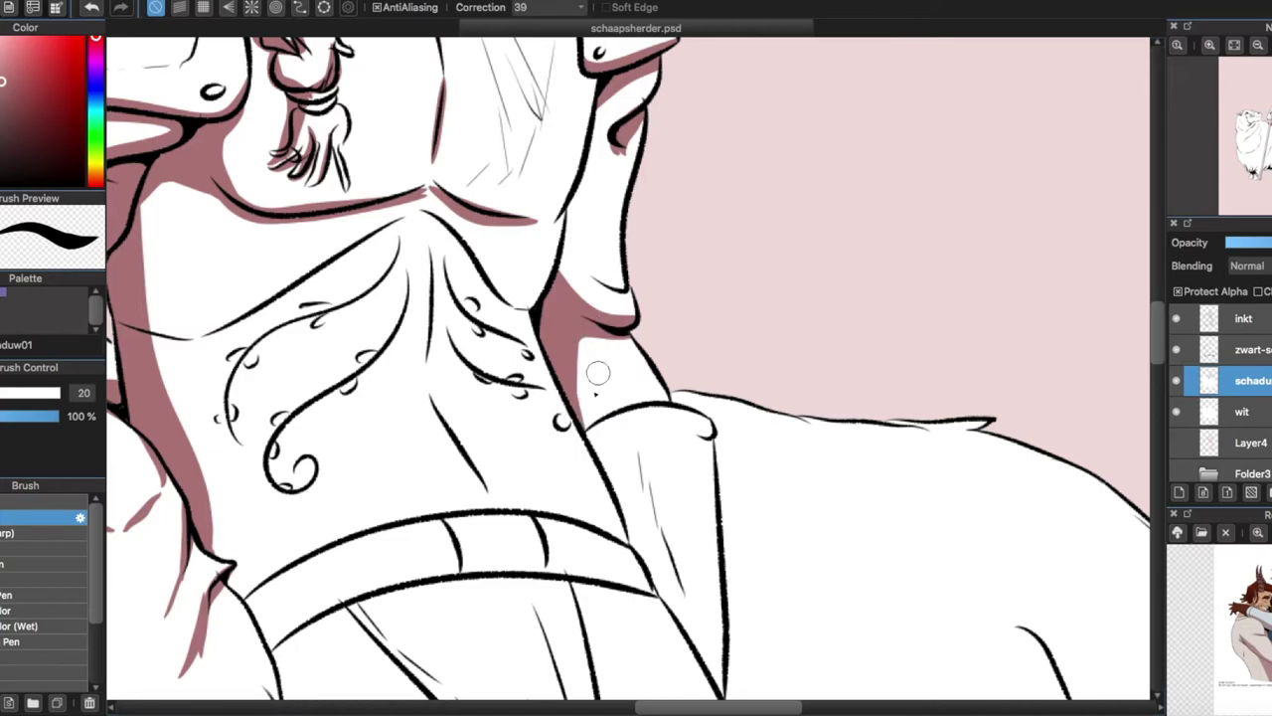
- Outline and fill a shadow along the near side of the trousers where they meet the sheep's wool
scroll(618, 332, down, 3)
scroll(653, 275, down, 1)
scroll(610, 661, up, 1)
mouse_move(370, 237)
mouse_down()
mouse_move(407, 318)
mouse_move(477, 664)
mouse_up()
key(g)
click(443, 497)
key(b)
- Paint tapering shadows along the central creases between the trouser legs
drag(462, 318, 631, 582)
drag(582, 447, 626, 566)
drag(457, 313, 596, 477)
drag(572, 367, 628, 542)
drag(618, 403, 642, 611)
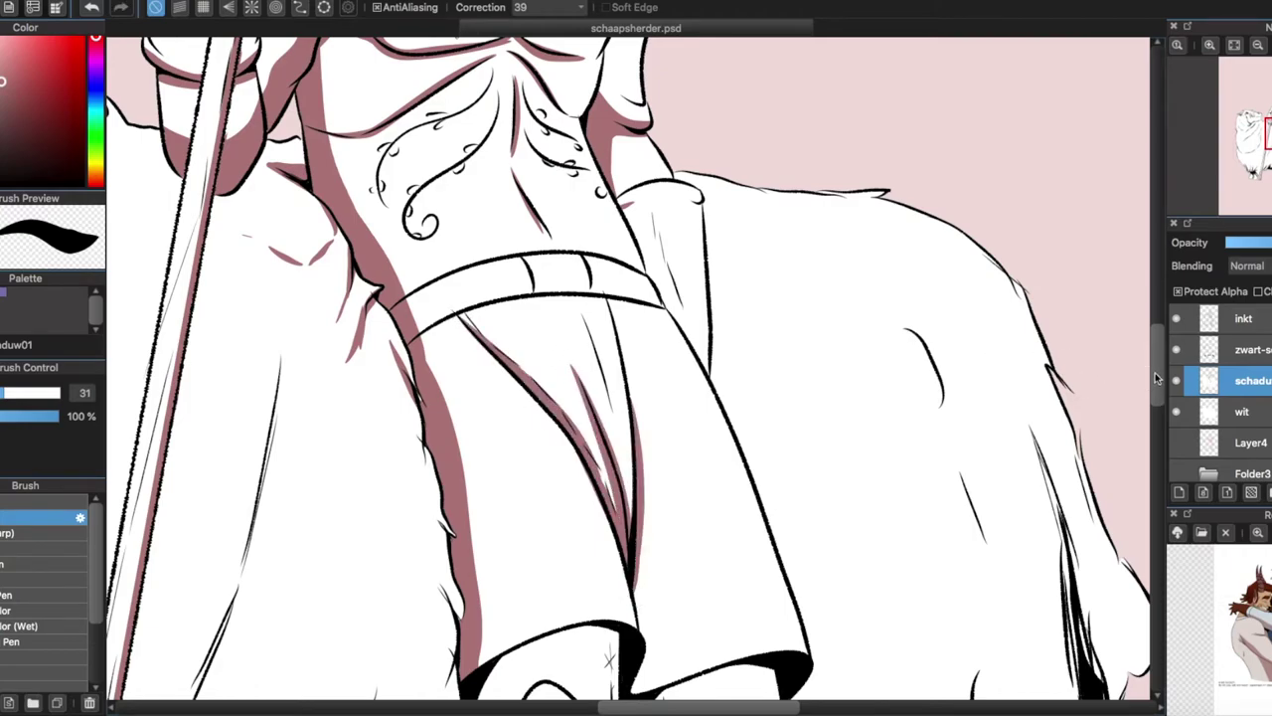
- Add curved red shadow strokes to the sheep's wool beside the shepherd's near leg
scroll(477, 209, down, 3)
drag(459, 366, 393, 502)
drag(502, 402, 450, 509)
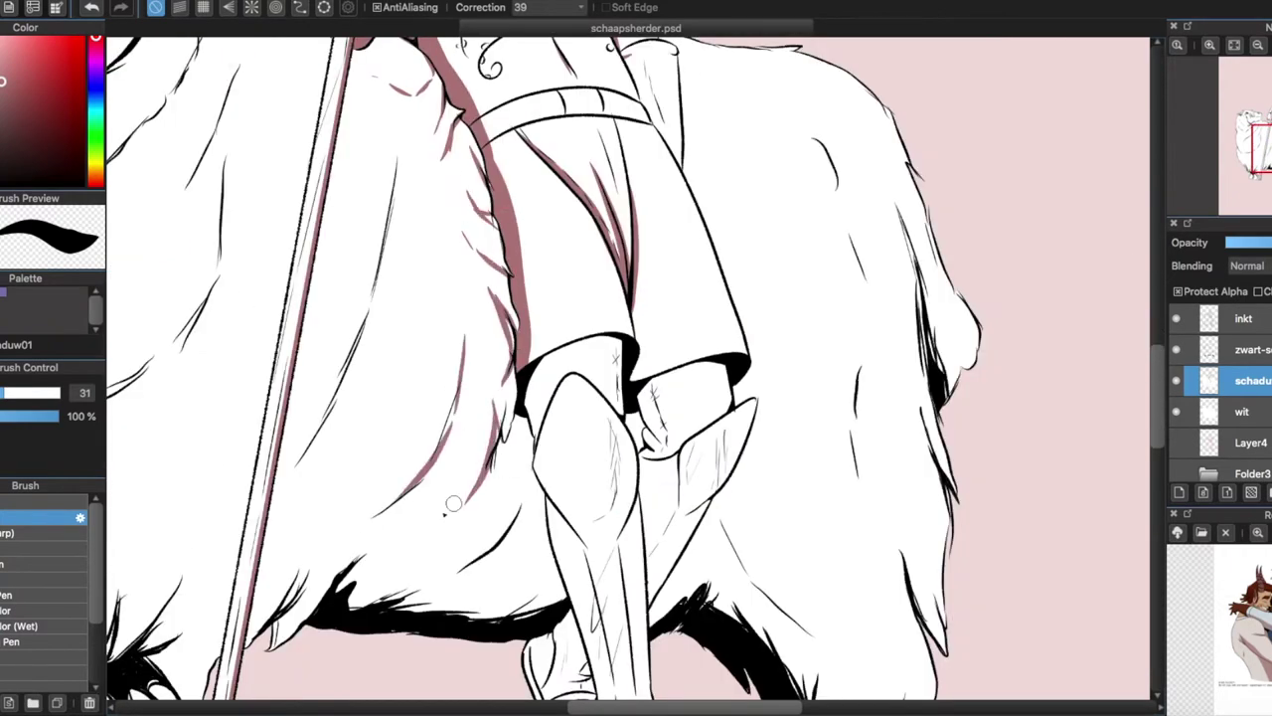
scroll(477, 447, left, 5)
- Outline a broad shadow across the sheep's lower chest and belly with a size 51 brush, and fill it with the shadow red
click(32, 396)
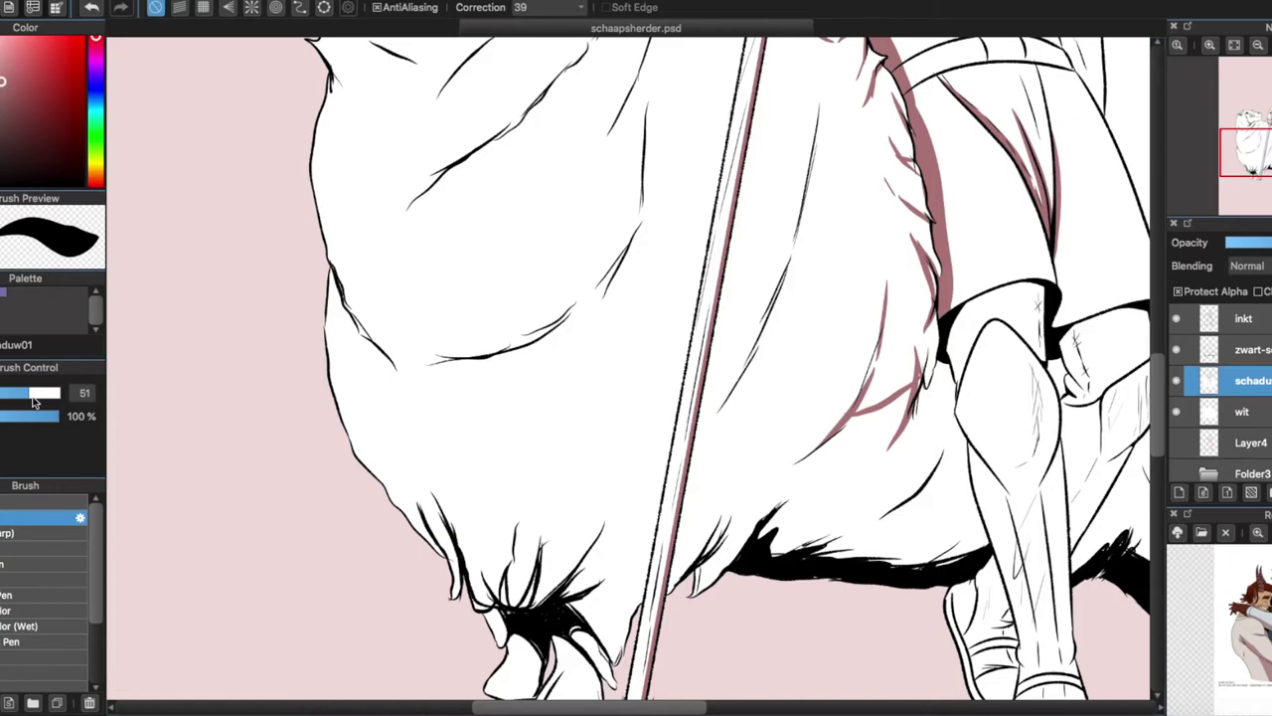
drag(416, 523, 476, 530)
drag(721, 392, 678, 482)
drag(730, 428, 845, 413)
key(g)
click(874, 447)
click(556, 557)
click(427, 522)
scroll(427, 522, down, 3)
click(557, 557)
key(b)
- Paint long tapering red shadow strokes following the wool folds across the sheep's chest and side
alt+click(618, 514)
mouse_move(741, 298)
mouse_down()
mouse_move(786, 198)
mouse_move(909, 278)
mouse_up()
scroll(976, 429, up, 10)
mouse_move(746, 253)
mouse_down()
mouse_move(690, 353)
mouse_move(507, 497)
mouse_up()
drag(785, 283, 716, 448)
drag(784, 382, 715, 585)
drag(939, 372, 914, 514)
drag(671, 611, 555, 661)
drag(976, 433, 962, 519)
drag(904, 479, 895, 550)
drag(911, 393, 878, 642)
scroll(780, 525, down, 3)
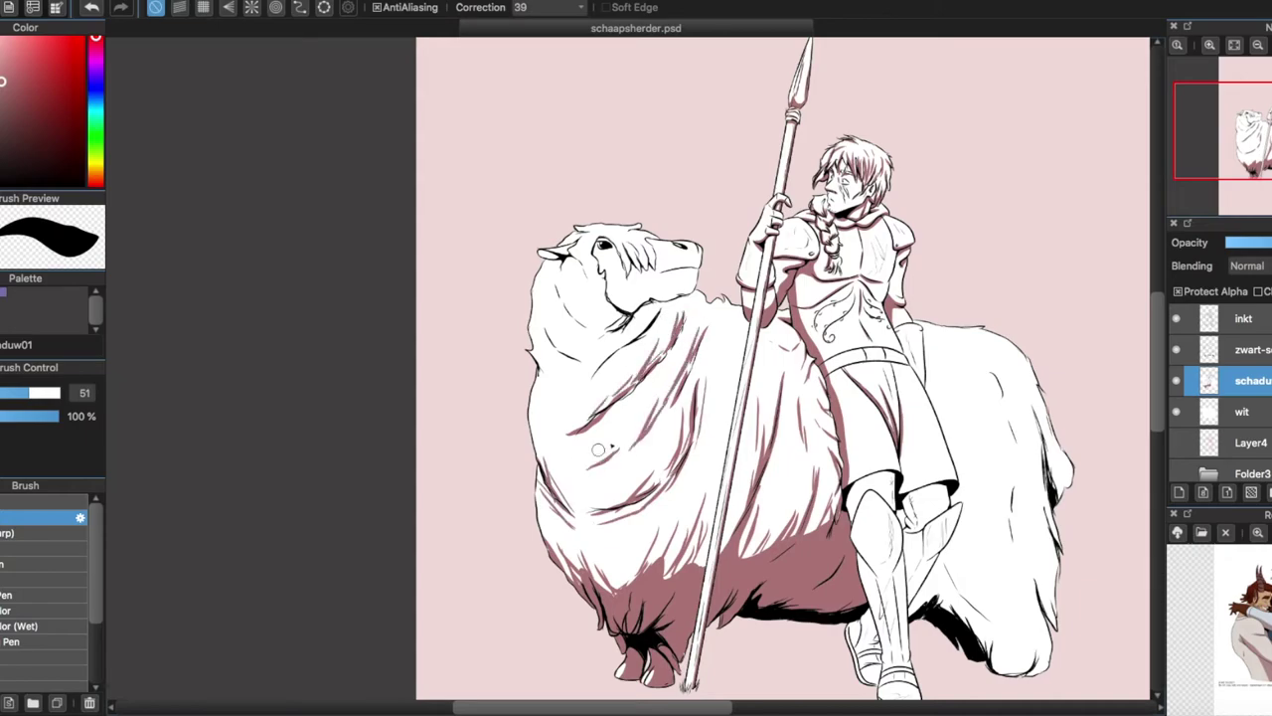
- Shade the sheep's ear, forelock, jawline and neck wool folds with red strokes
scroll(599, 449, up, 3)
scroll(738, 350, up, 2)
drag(621, 383, 681, 324)
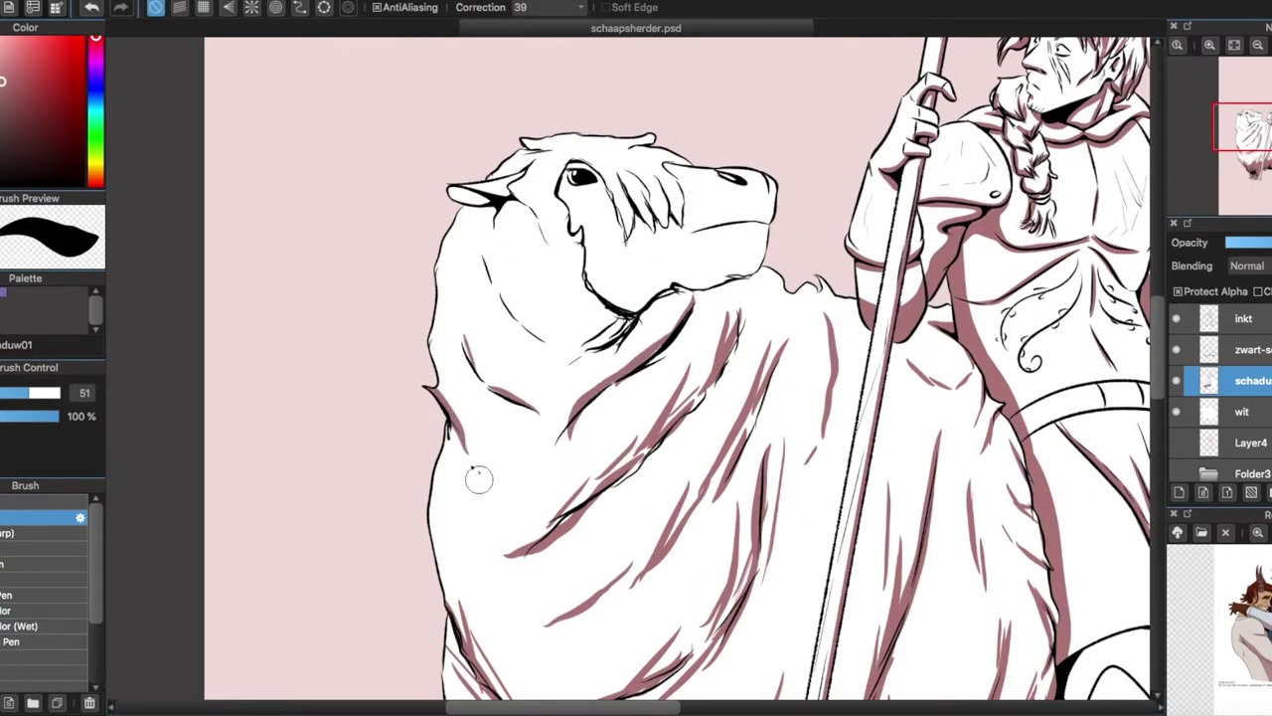
scroll(636, 328, up, 2)
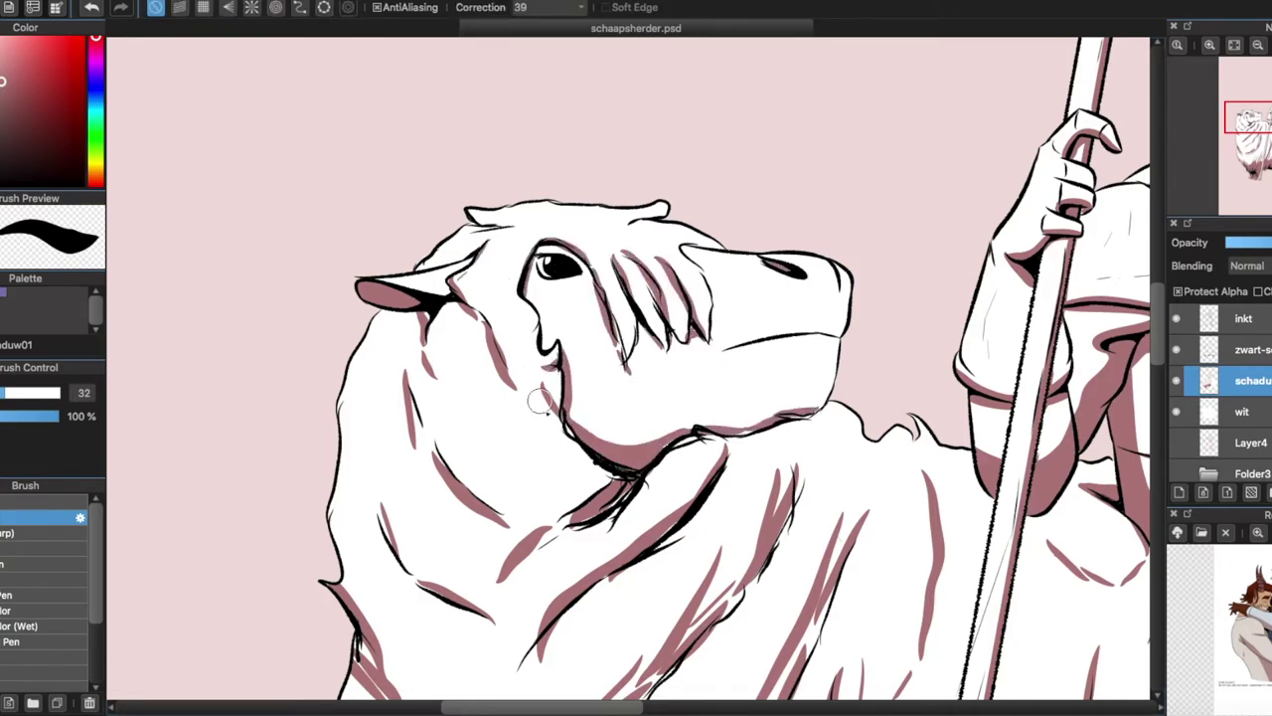
scroll(421, 308, down, 3)
scroll(736, 597, up, 2)
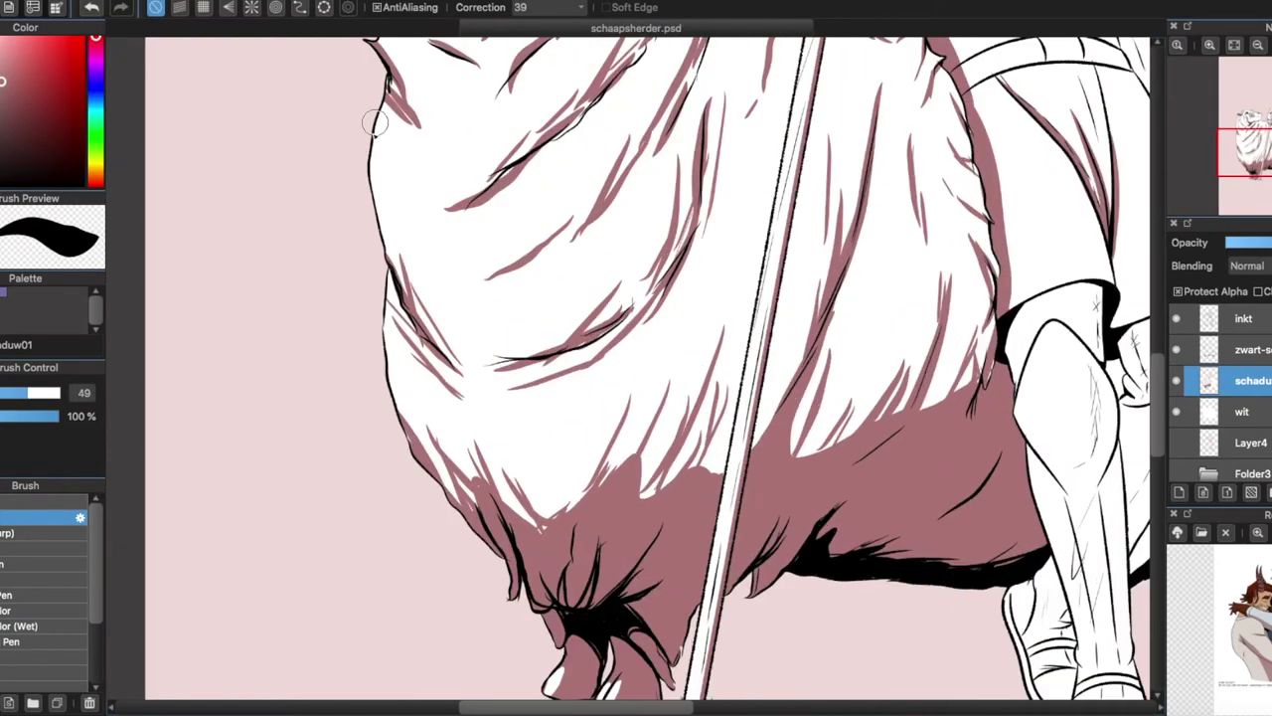
- Paint red shadows along the sheep's rump edge, down the inner hind leg and around the hoof
scroll(1027, 241, up, 1)
scroll(1028, 240, down, 2)
drag(824, 207, 875, 388)
drag(755, 161, 740, 185)
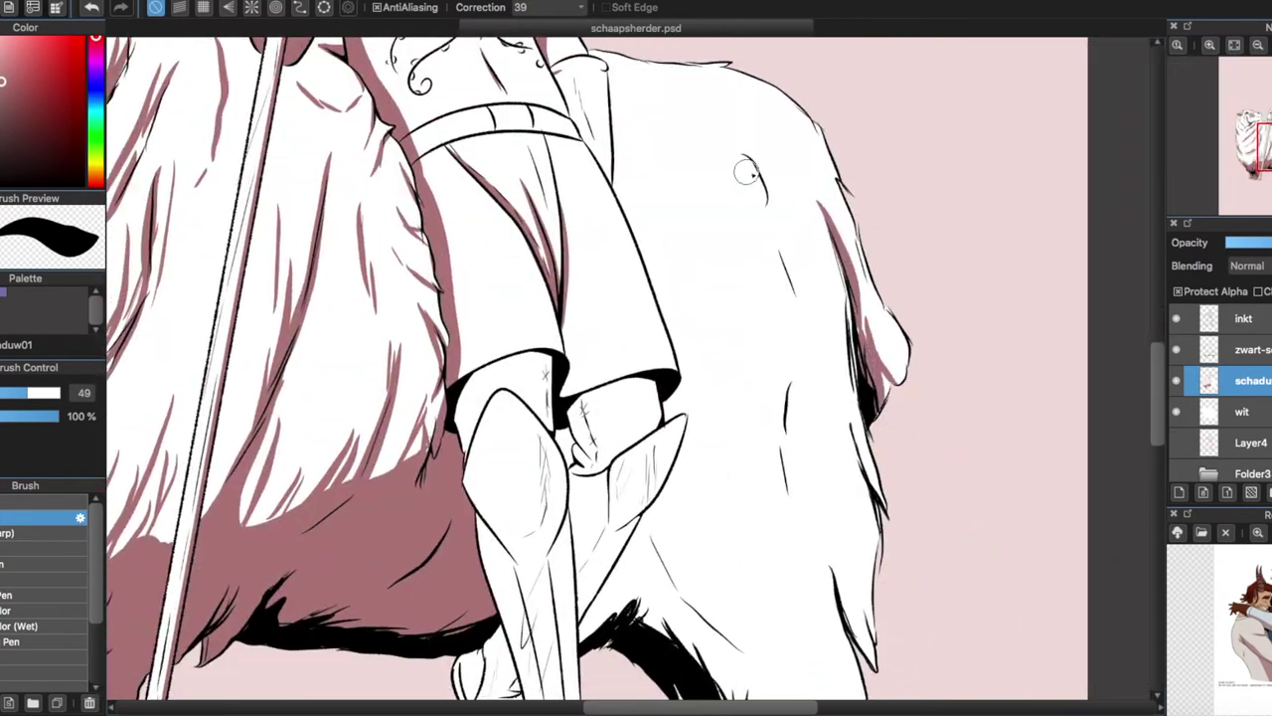
scroll(648, 276, up, 2)
mouse_move(743, 403)
mouse_down()
mouse_move(823, 529)
mouse_move(661, 383)
mouse_move(673, 411)
mouse_up()
drag(707, 342, 744, 483)
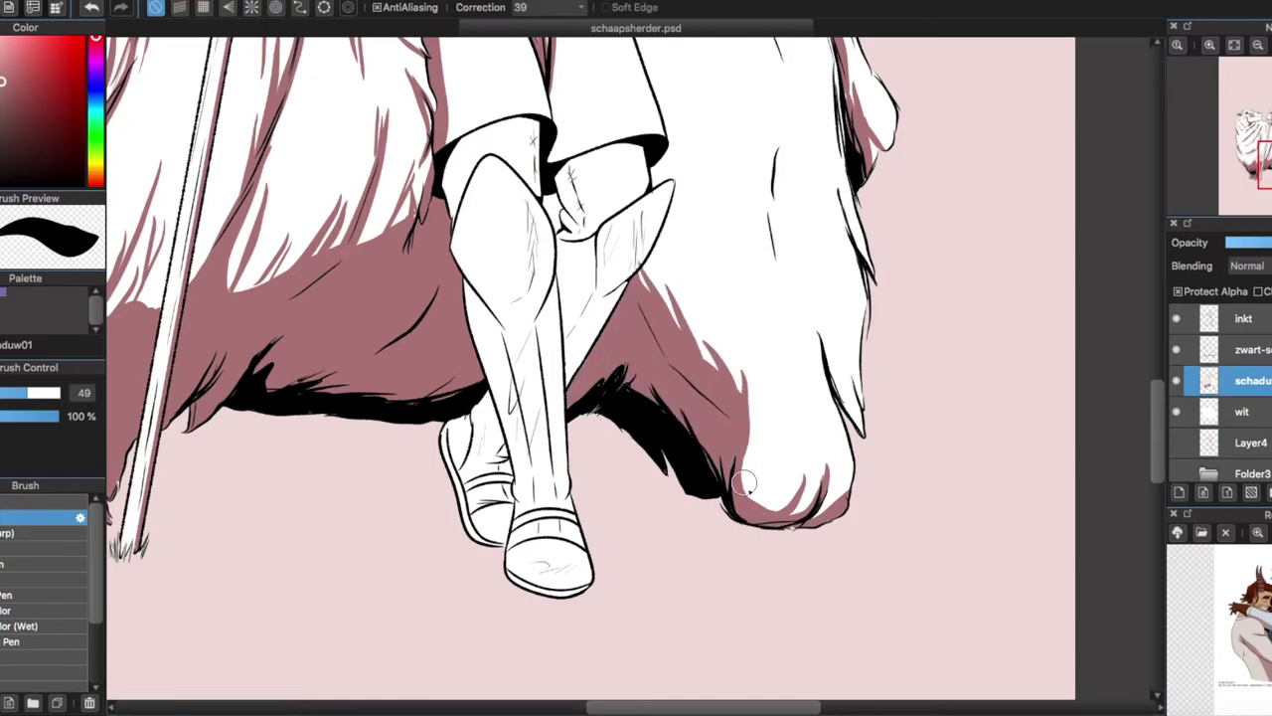
drag(820, 333, 845, 487)
- Add tapering red shadow strokes following the wool folds across the sheep's hindquarters
scroll(732, 128, up, 3)
drag(733, 128, 780, 457)
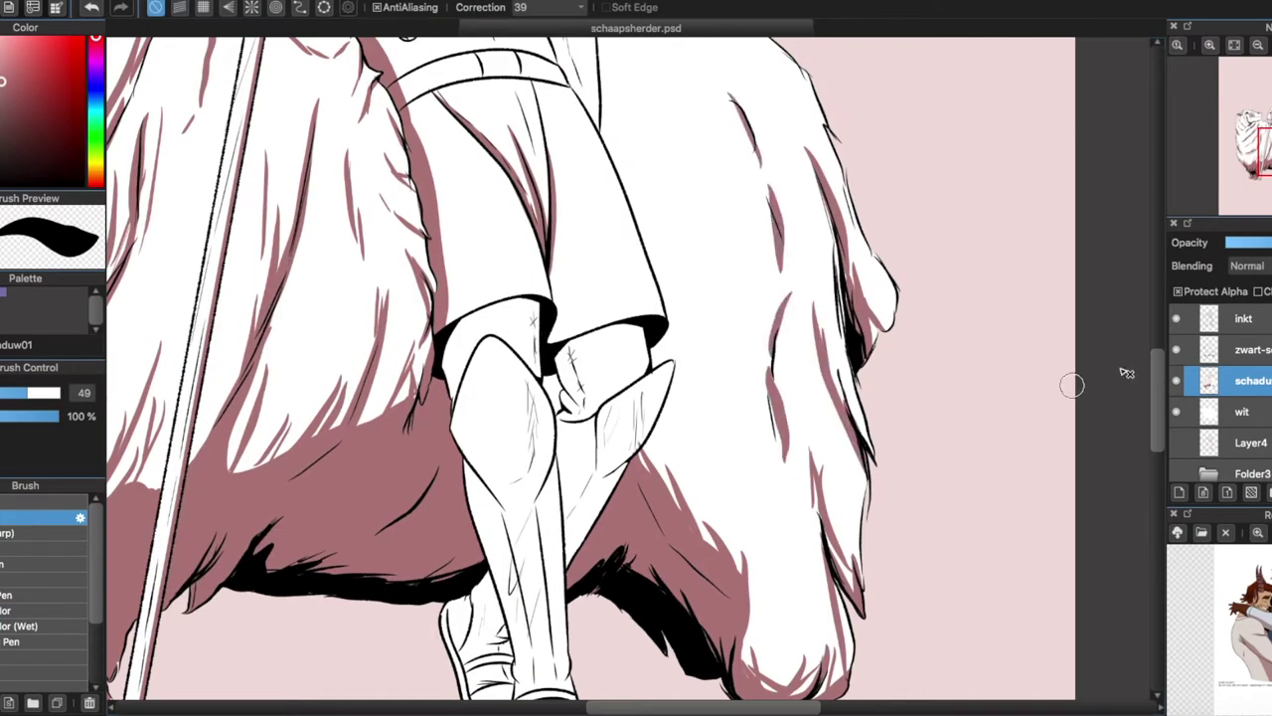
scroll(1071, 384, up, 3)
mouse_move(637, 203)
mouse_down()
mouse_move(671, 308)
mouse_move(682, 423)
mouse_up()
drag(751, 316, 763, 378)
drag(745, 426, 766, 545)
drag(691, 547, 706, 656)
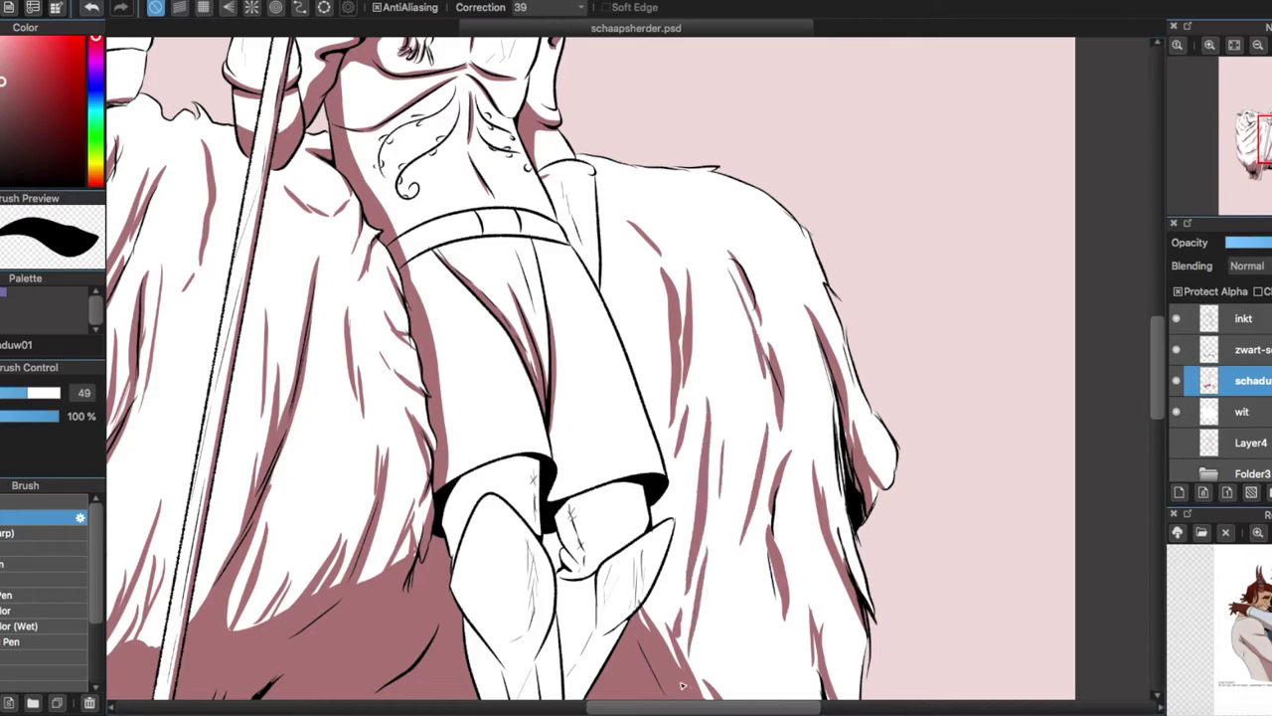
- Shade the shepherd's knees beneath the hem of the shorts with a size 25 brush
scroll(1118, 381, down, 2)
scroll(1118, 380, down, 3)
scroll(1116, 380, up, 3)
scroll(549, 444, up, 2)
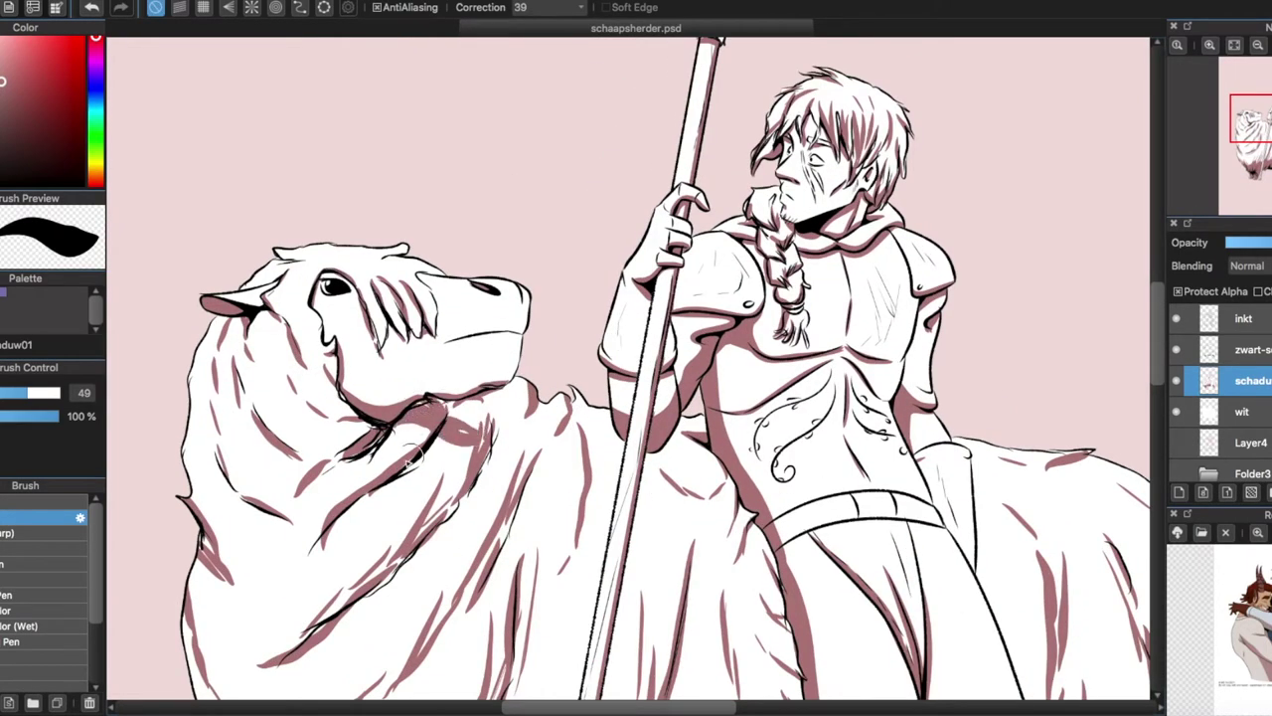
scroll(432, 440, down, 5)
scroll(714, 454, up, 2)
key(bracketleft)
drag(846, 376, 753, 502)
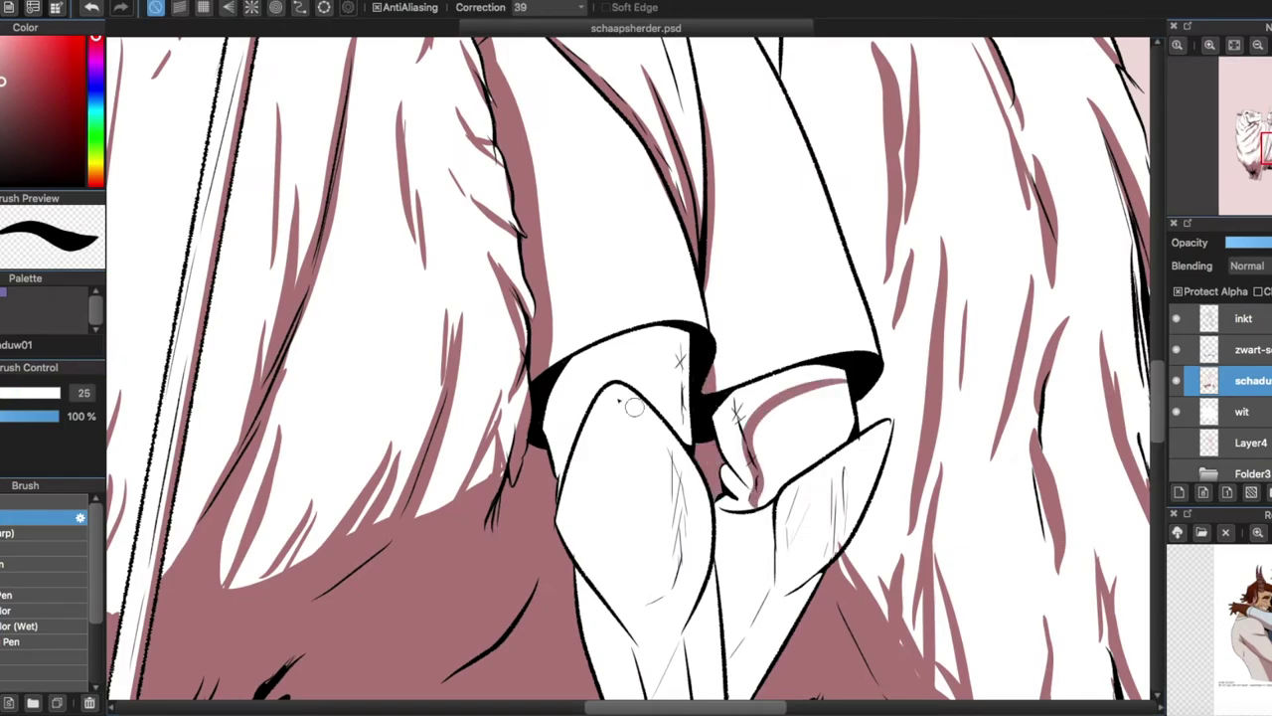
scroll(733, 406, down, 3)
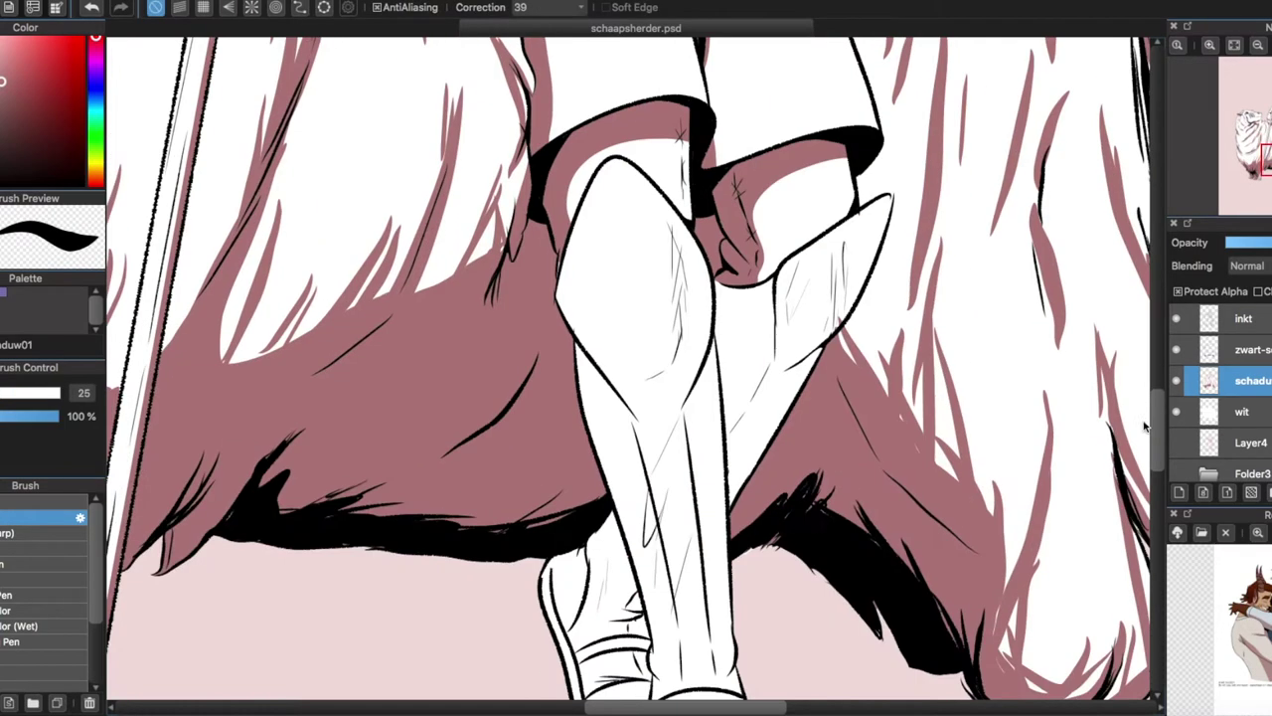
- Outline and fill the shadow on the far greave, and shade the near knee guard's lower edge with a size 37 brush
drag(885, 209, 768, 352)
key(g)
click(780, 383)
key(b)
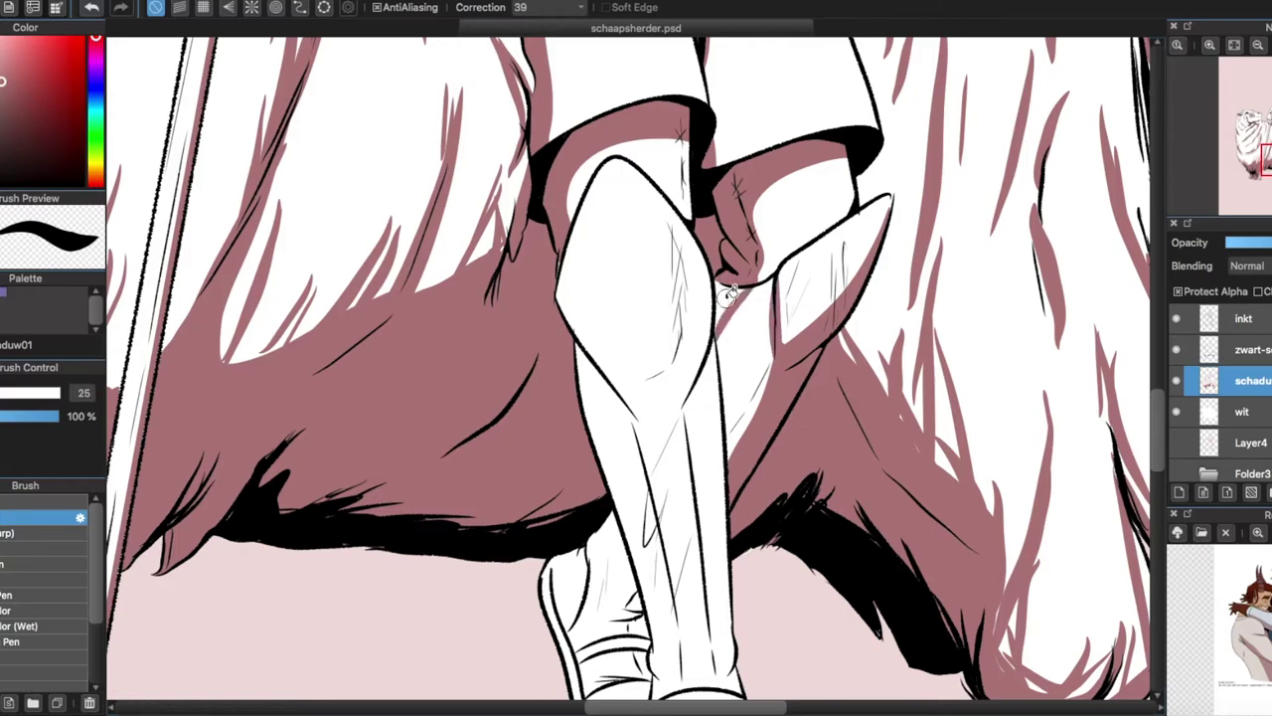
key(bracketright)
drag(558, 235, 601, 362)
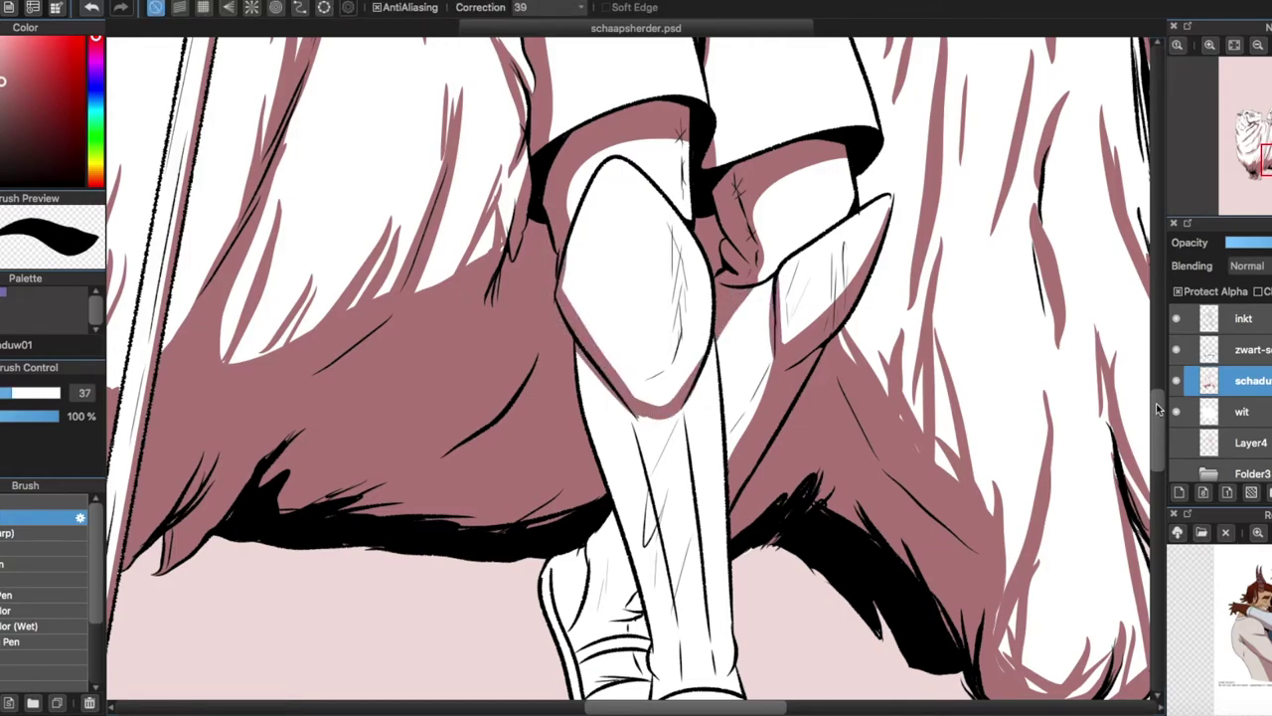
- Paint red shadows along the near shin guard and over both of the shepherd's boots
scroll(1158, 407, down, 2)
mouse_move(644, 465)
mouse_down()
mouse_move(649, 545)
mouse_move(606, 426)
mouse_move(580, 378)
mouse_up()
mouse_move(648, 316)
mouse_down()
mouse_move(596, 263)
mouse_move(644, 427)
mouse_move(616, 248)
mouse_move(664, 644)
mouse_up()
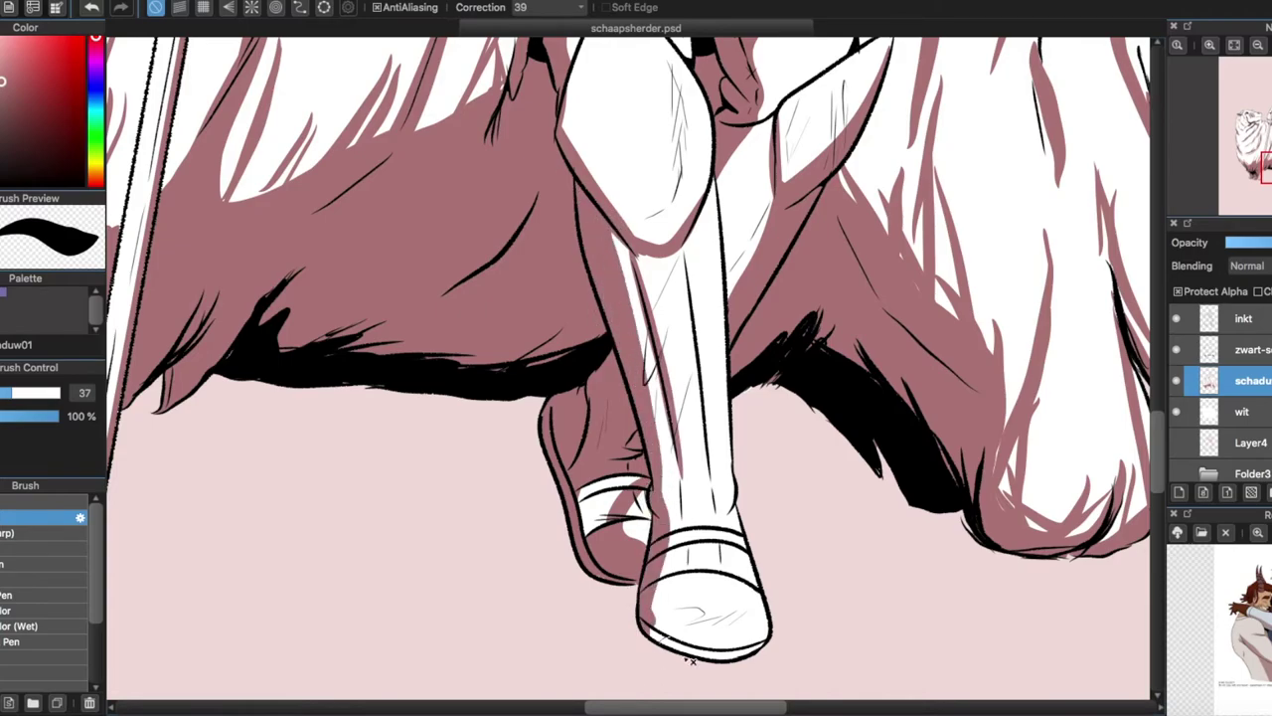
key(ctrl+0)
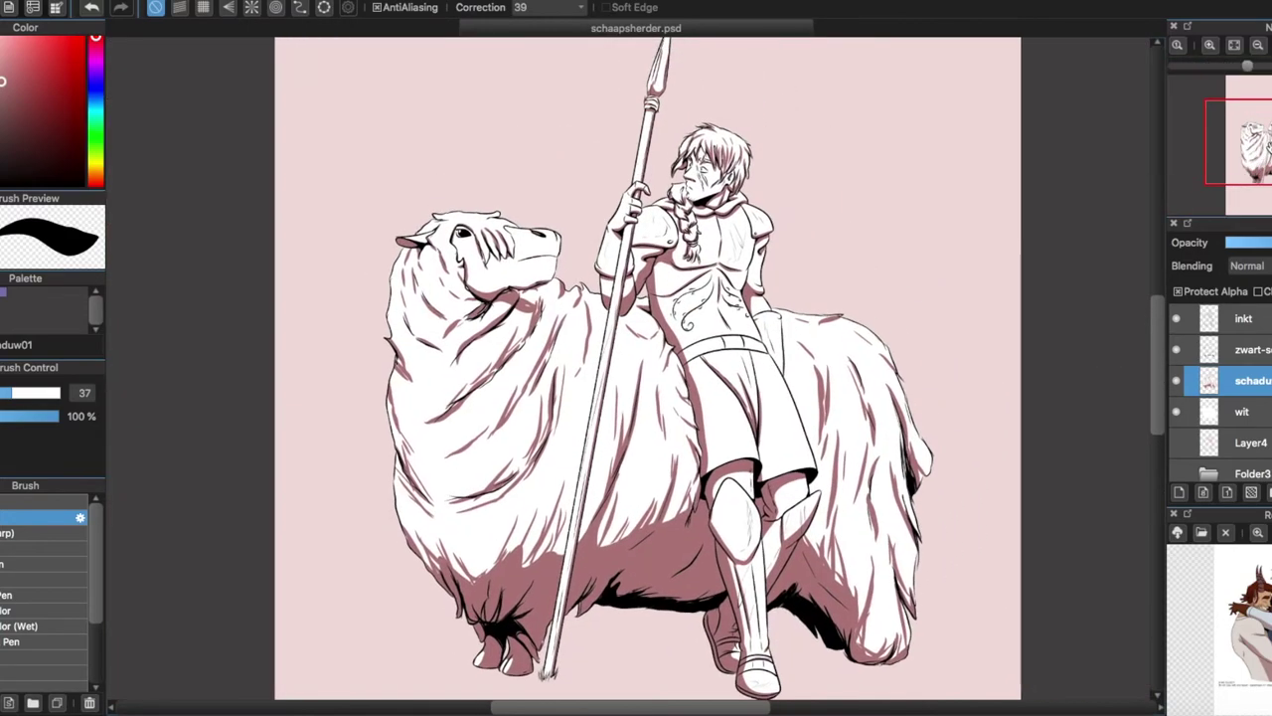
- Paint a red ground shadow under the sheep and shepherd on a new Multiply layer below wit, using a size 150 brush
key(ctrl+shift+n)
key(ctrl+minus)
mouse_move(576, 588)
mouse_down()
mouse_move(810, 591)
mouse_move(646, 581)
mouse_move(707, 600)
mouse_up()
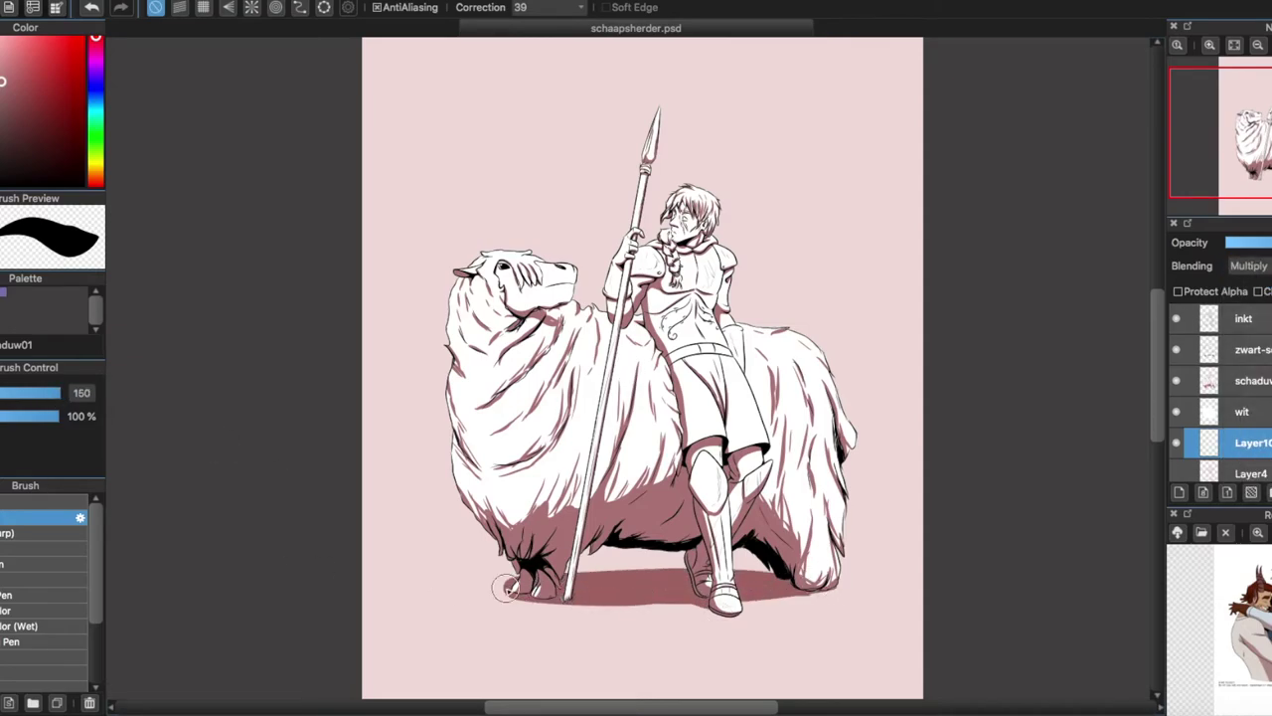
key(ctrl+z)
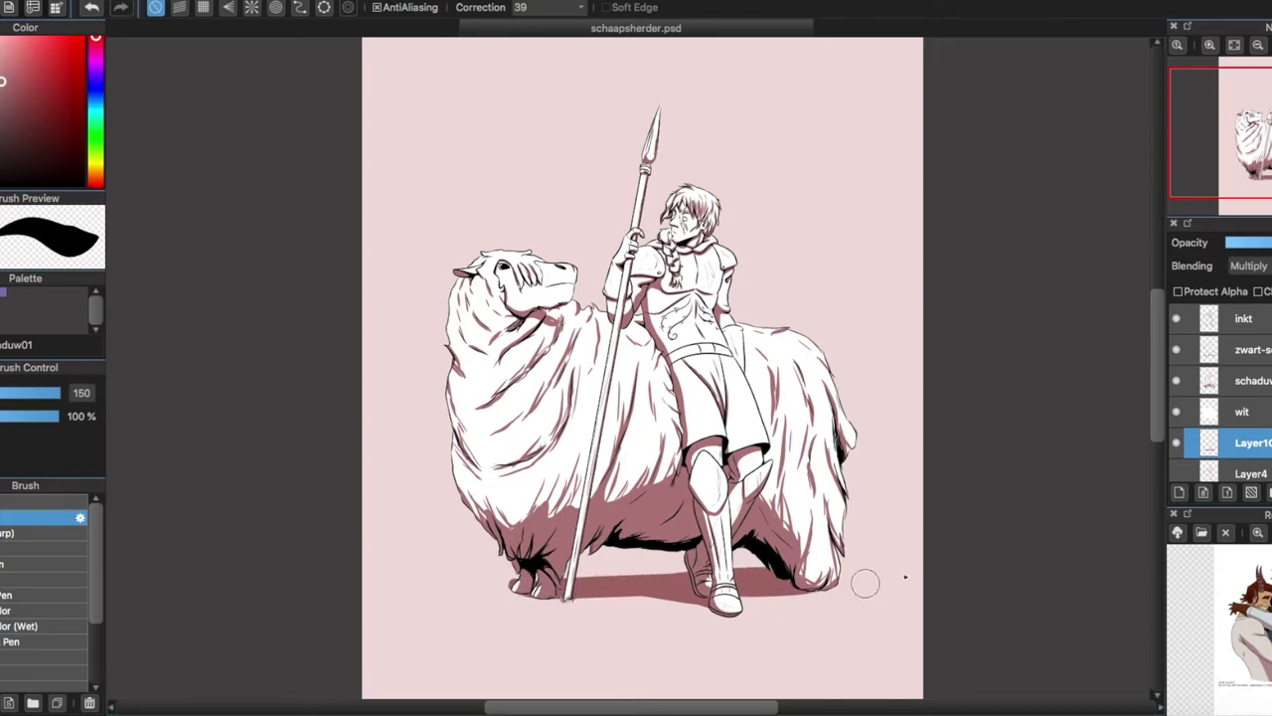
- Set up an alpha-protected layer named kleur above wit, and duplicate and hide the red shadow layer
drag(1242, 442, 1240, 407)
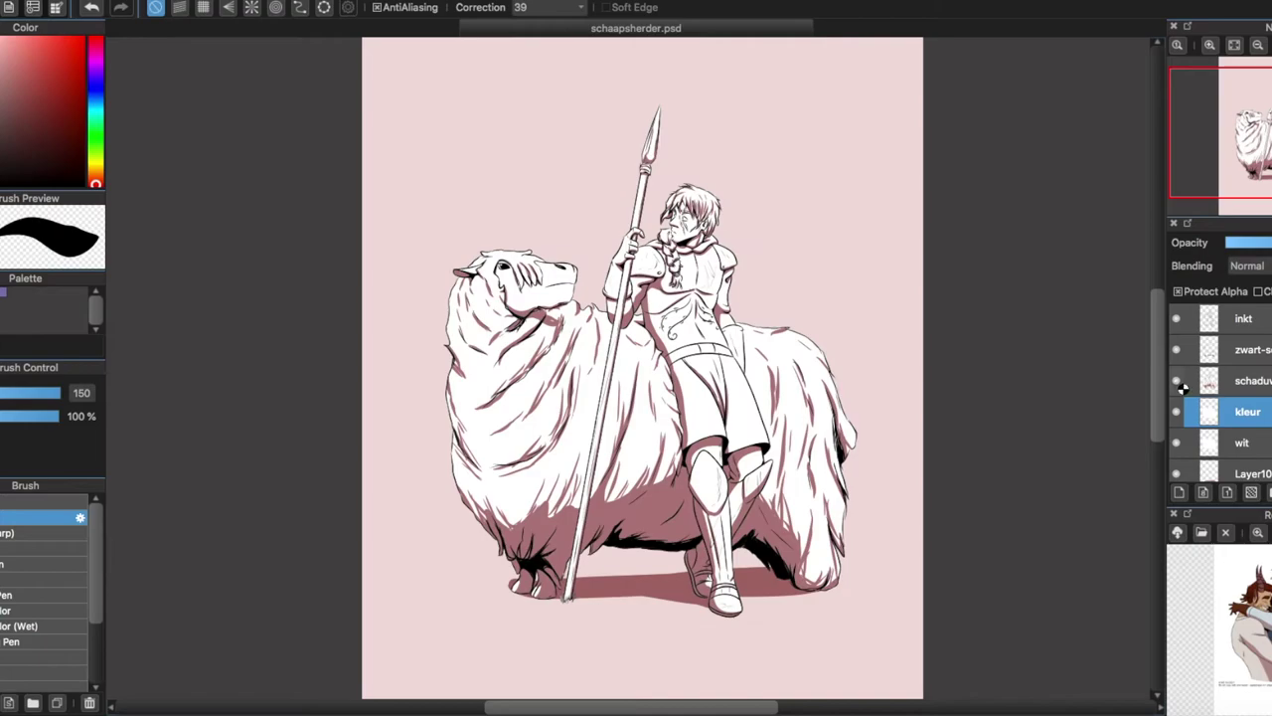
double_click(1208, 381)
key(Return)
- Fill the figures on the kleur layer with beige and paint the sheep's front hooves off-white
click(1223, 447)
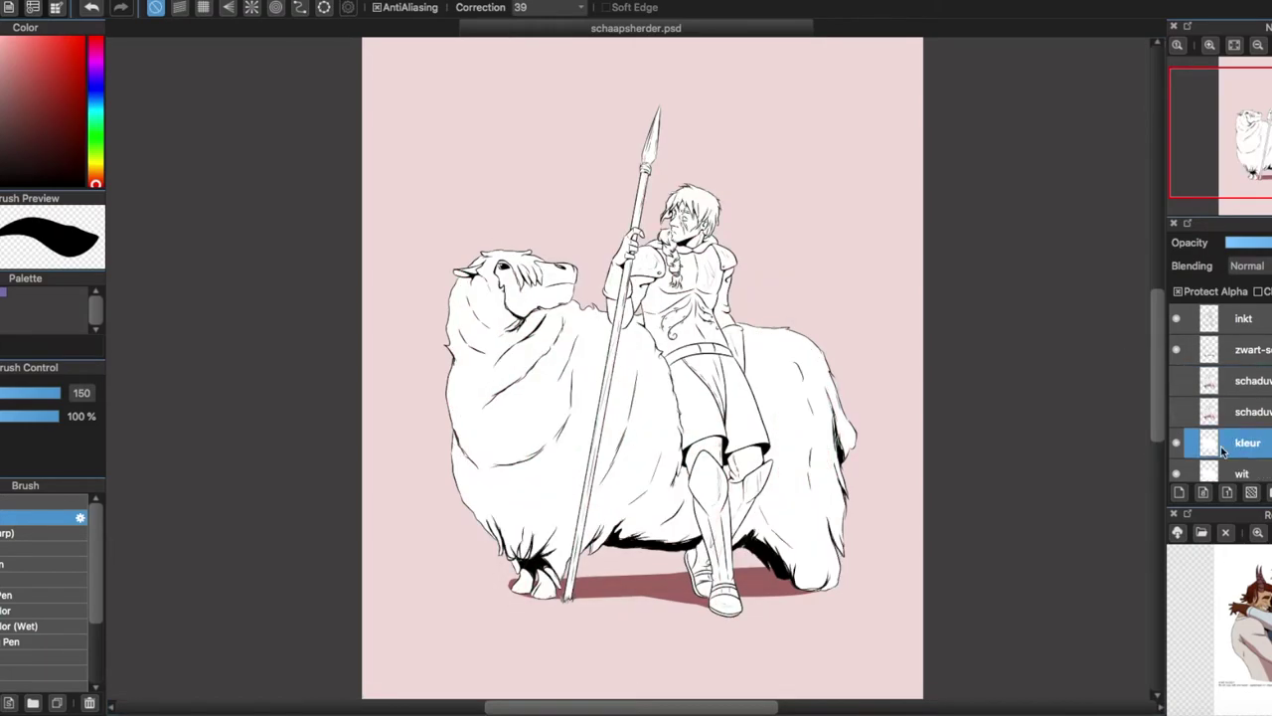
drag(95, 184, 96, 172)
key(ctrl+f)
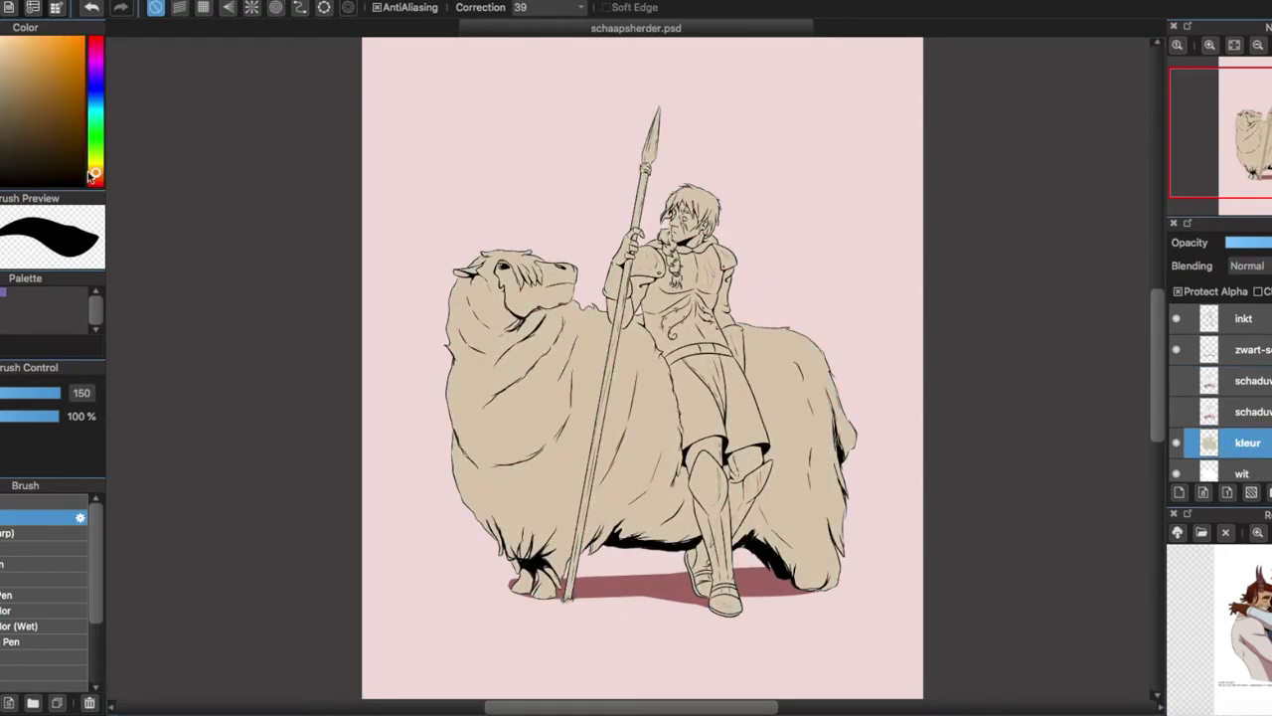
scroll(536, 582, up, 6)
drag(517, 477, 631, 571)
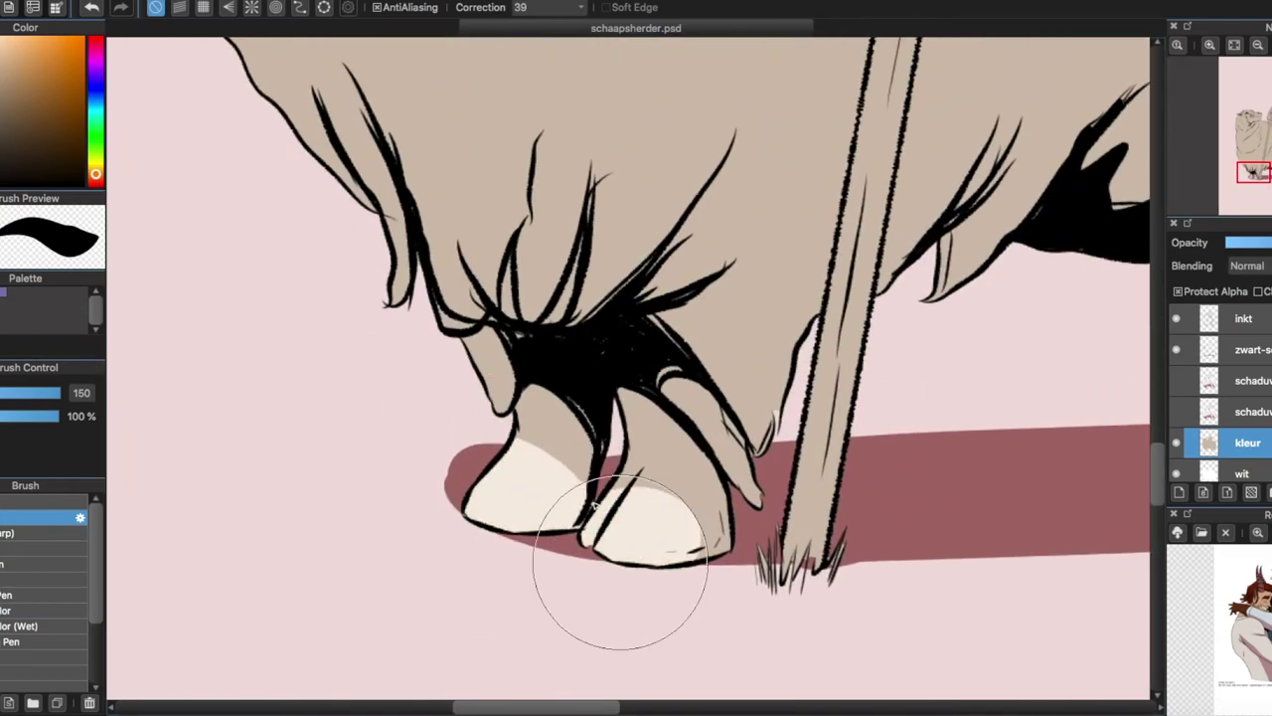
- Fill the sheep's ear in pale off-white and greyish beige
scroll(597, 553, down, 3)
scroll(369, 369, up, 3)
key(g)
click(348, 320)
key(b)
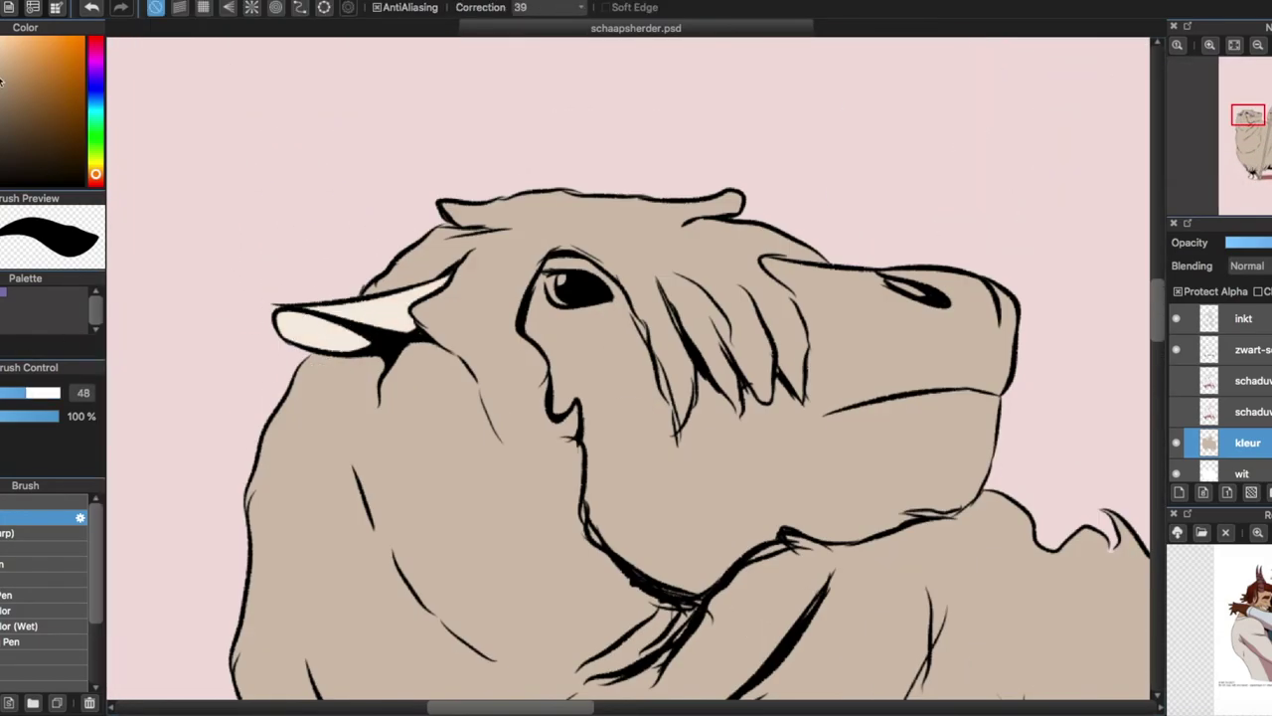
key(g)
key(ctrl+z)
- Colour the sheep's face and muzzle off-white with brush strokes and fills, leaving the forelock beige
key(b)
drag(900, 282, 915, 463)
drag(802, 288, 810, 328)
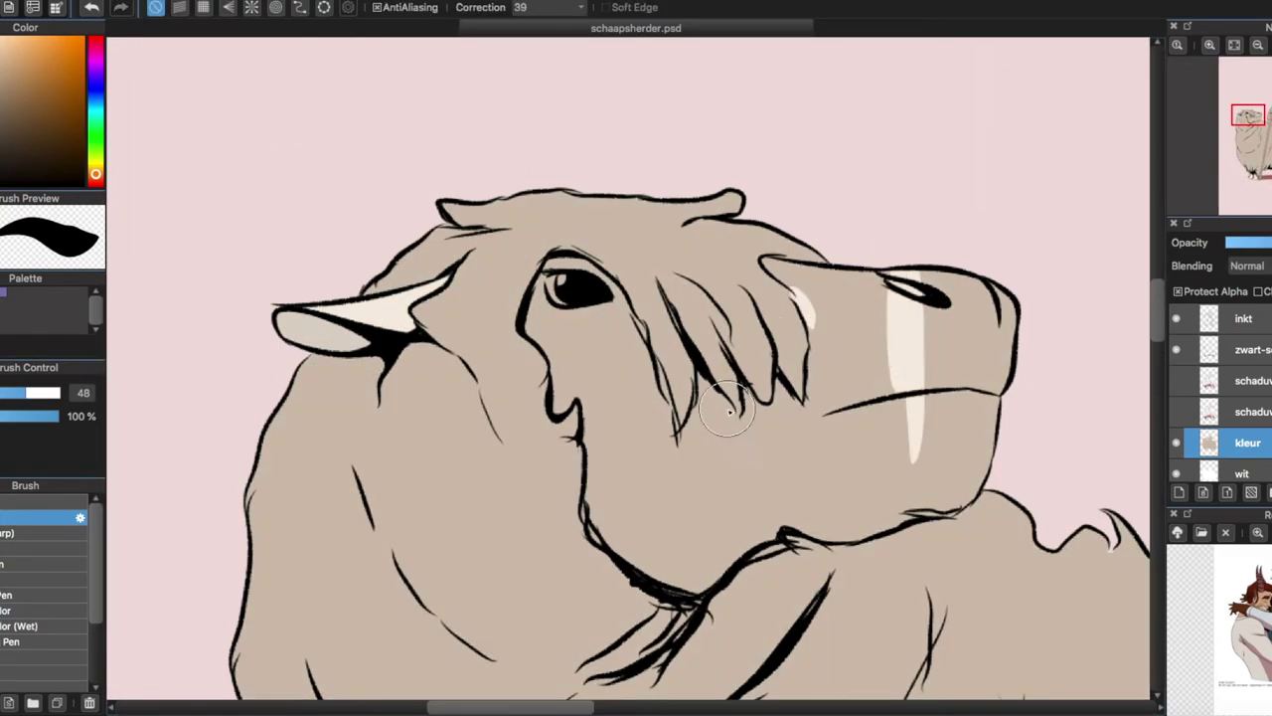
key(g)
click(636, 400)
click(944, 328)
key(b)
alt+click(628, 368)
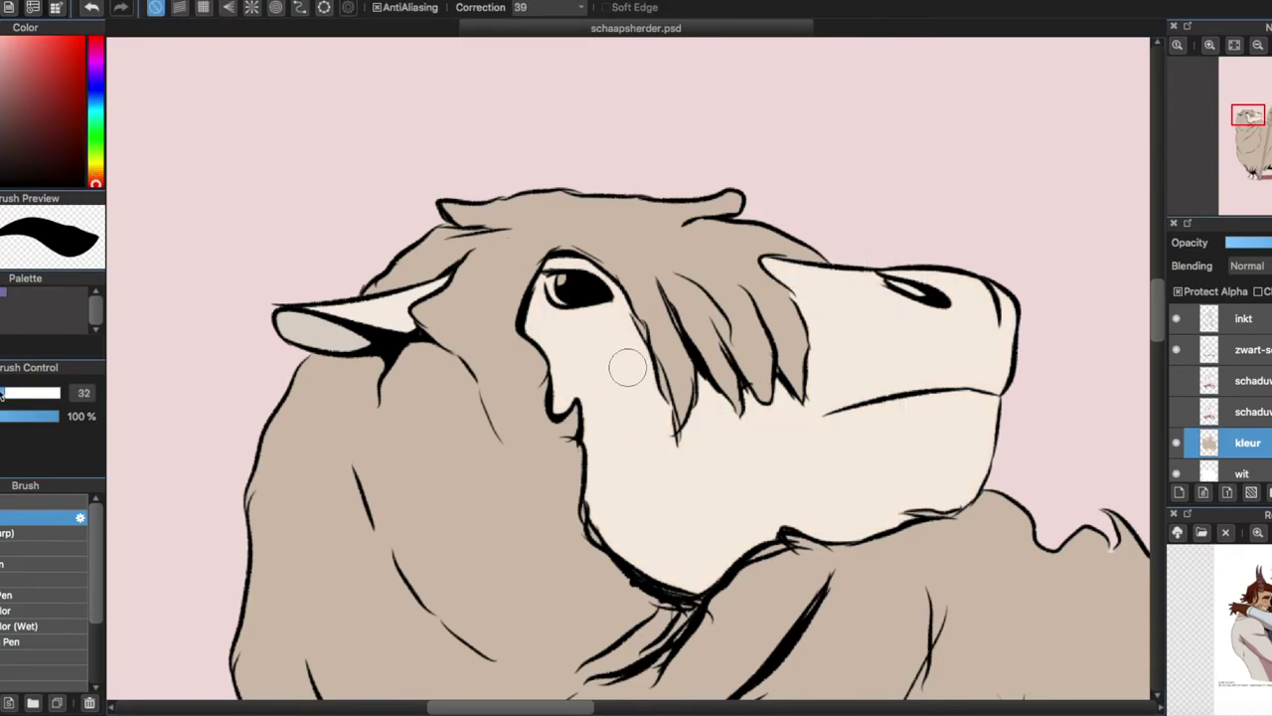
- Load wtgr_werkers.jpg from the Worldbuild Week folder as the colour reference image
scroll(628, 367, down, 5)
scroll(984, 258, up, 5)
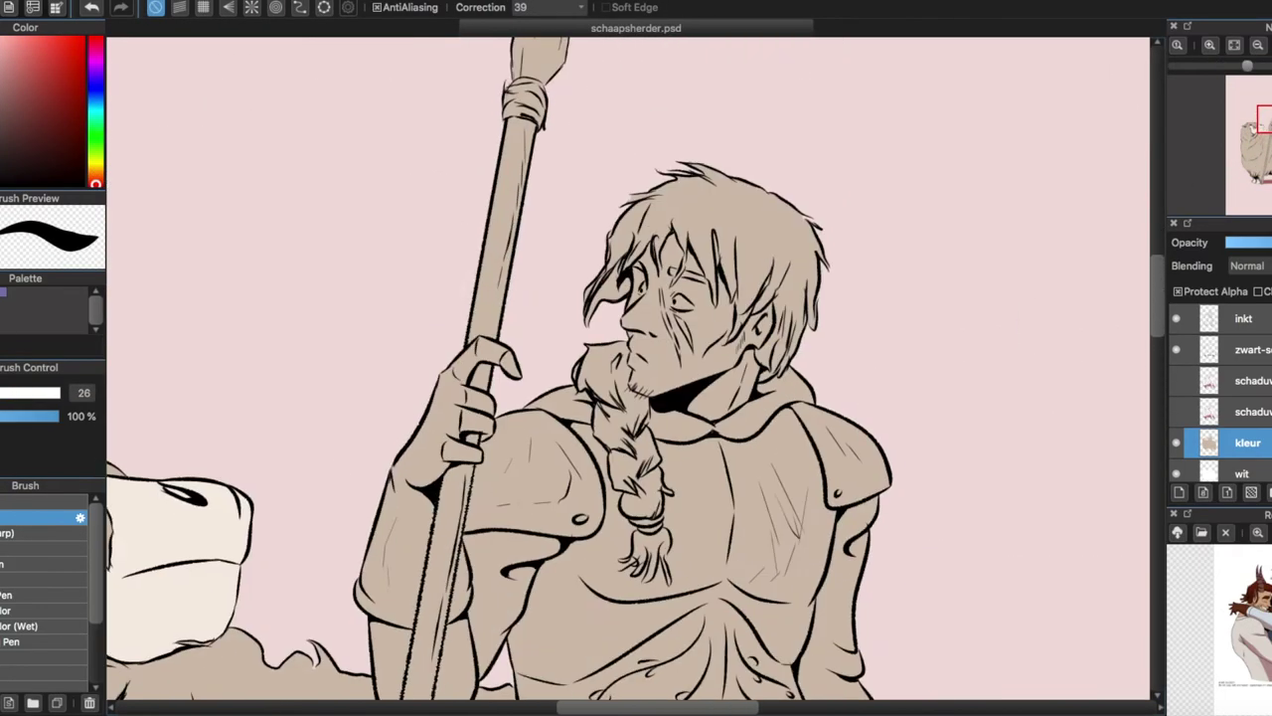
scroll(497, 368, up, 2)
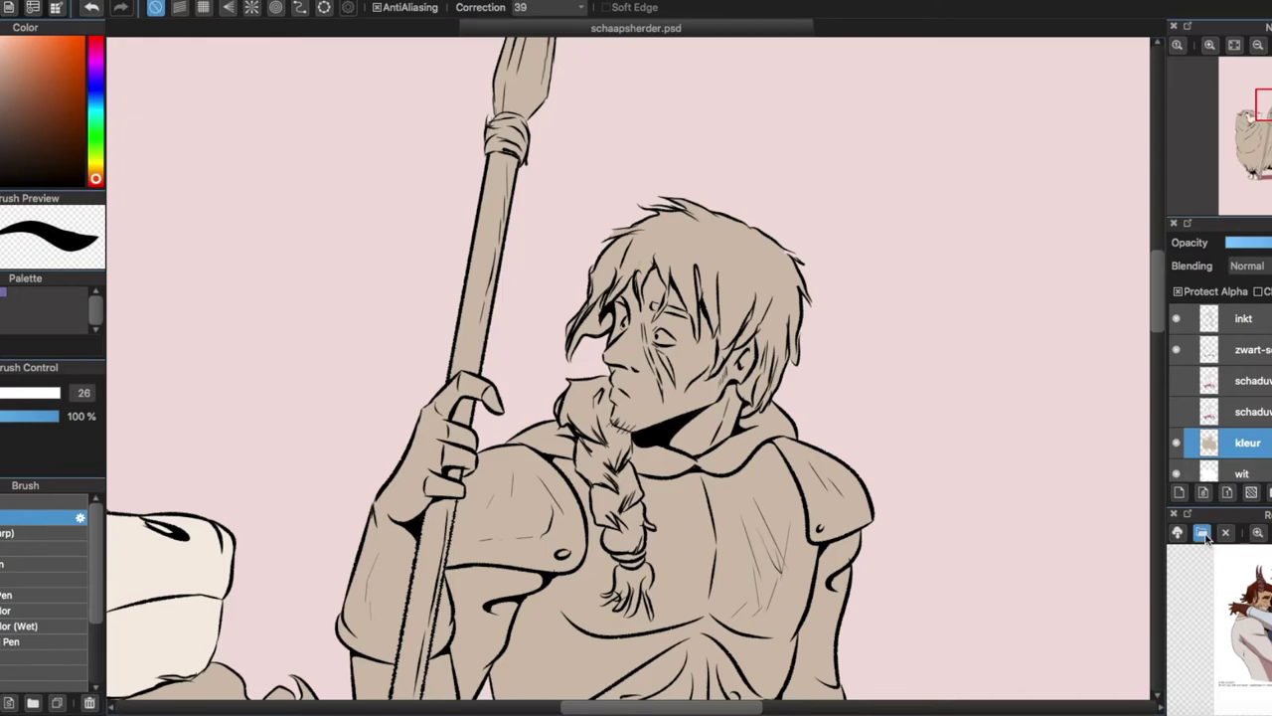
click(1203, 534)
click(639, 76)
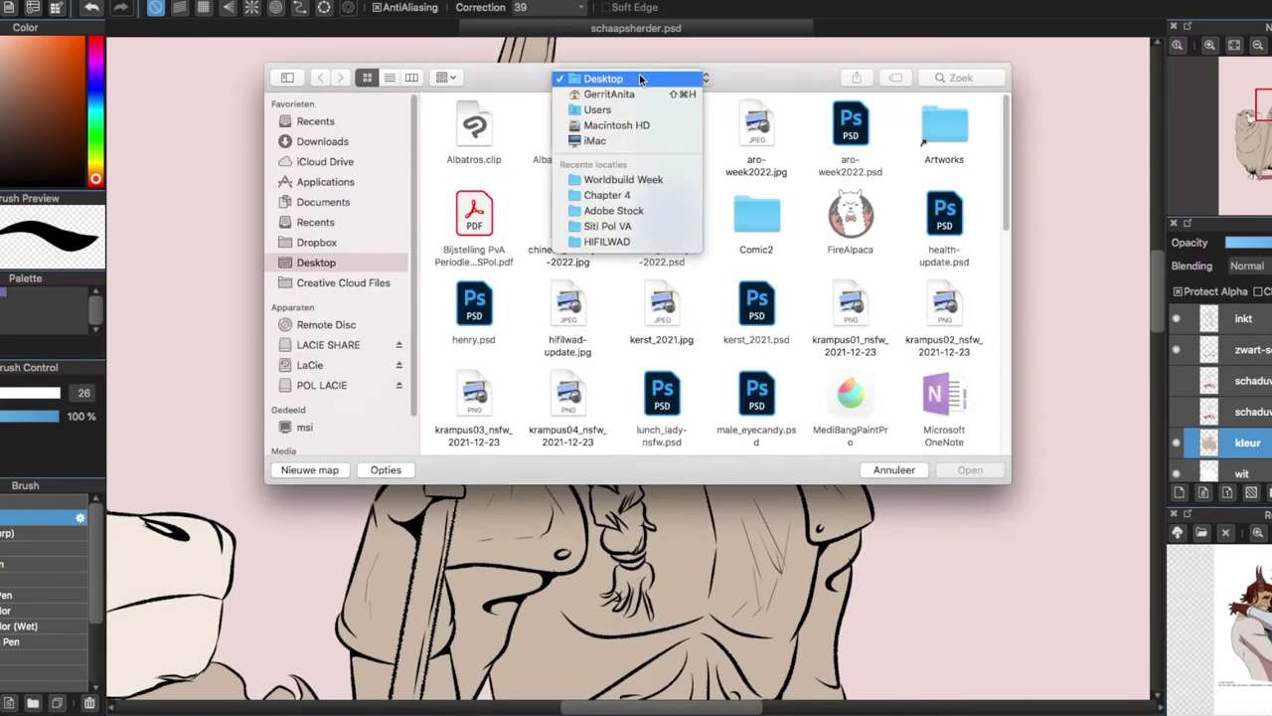
click(609, 180)
click(757, 402)
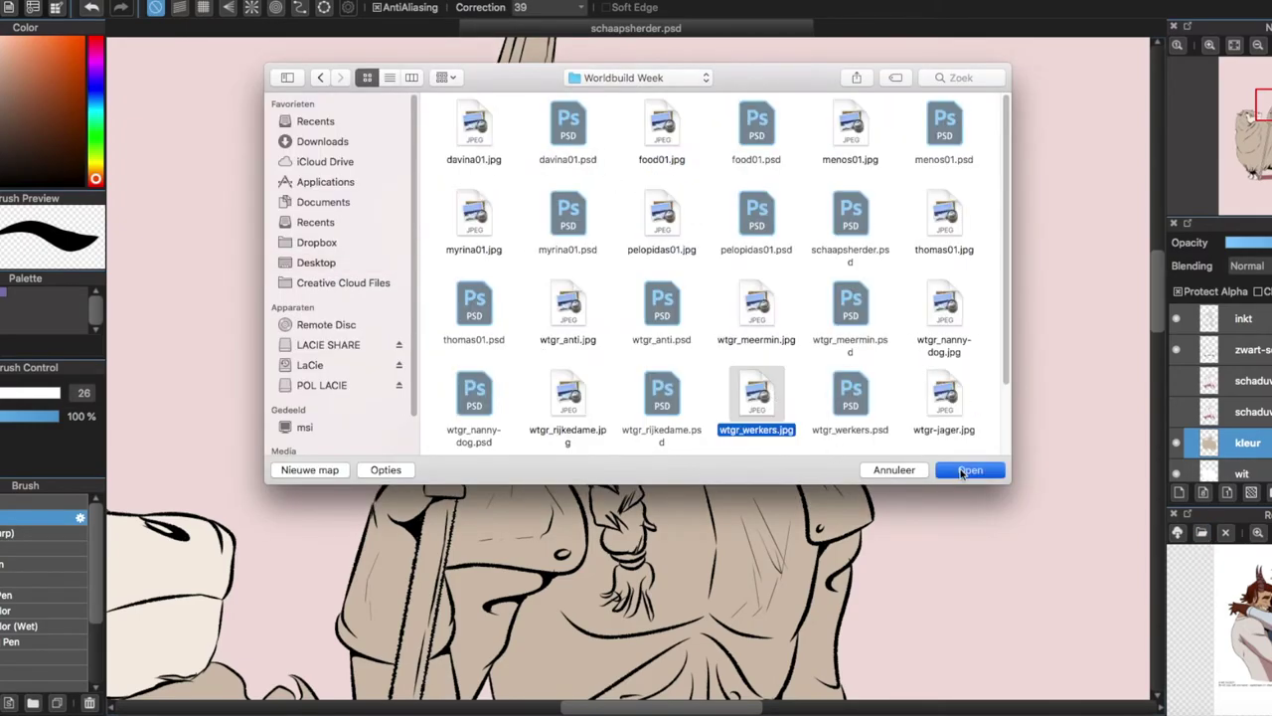
click(969, 470)
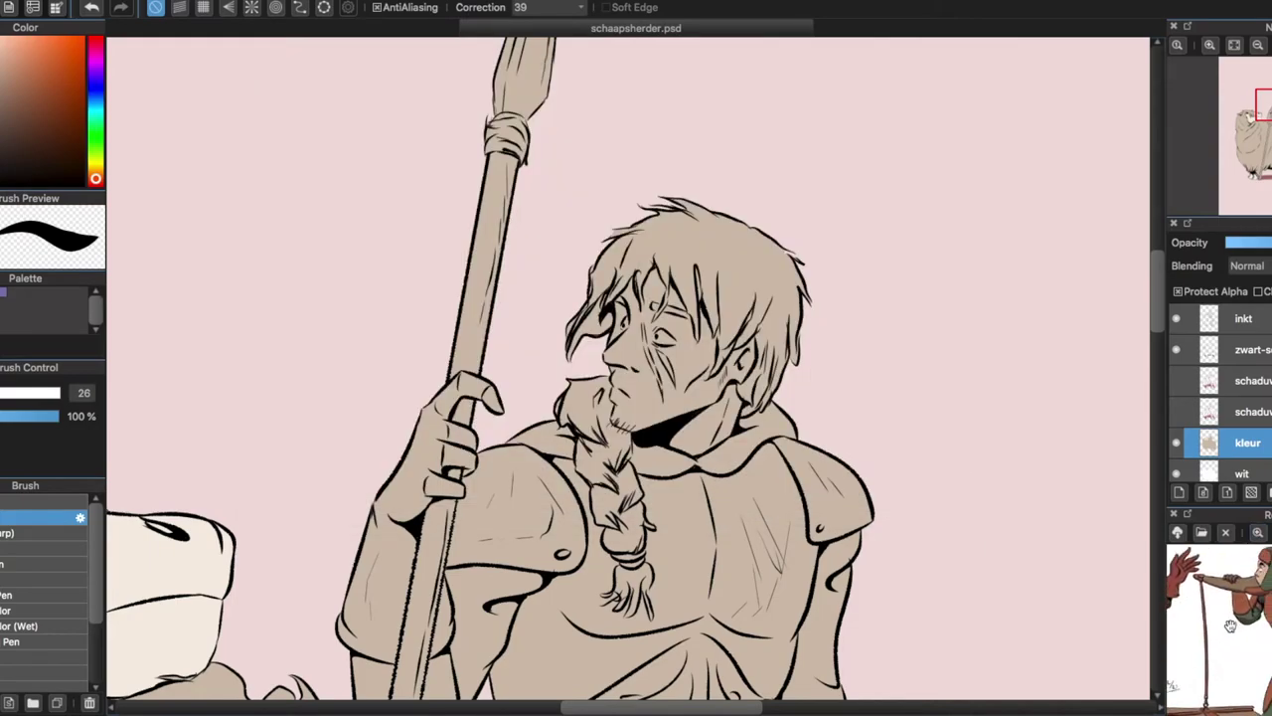
- Cover the shepherd's head and shoulders with a skin-tone rectangle, and fill the hair and upper beard dark brown
key(u)
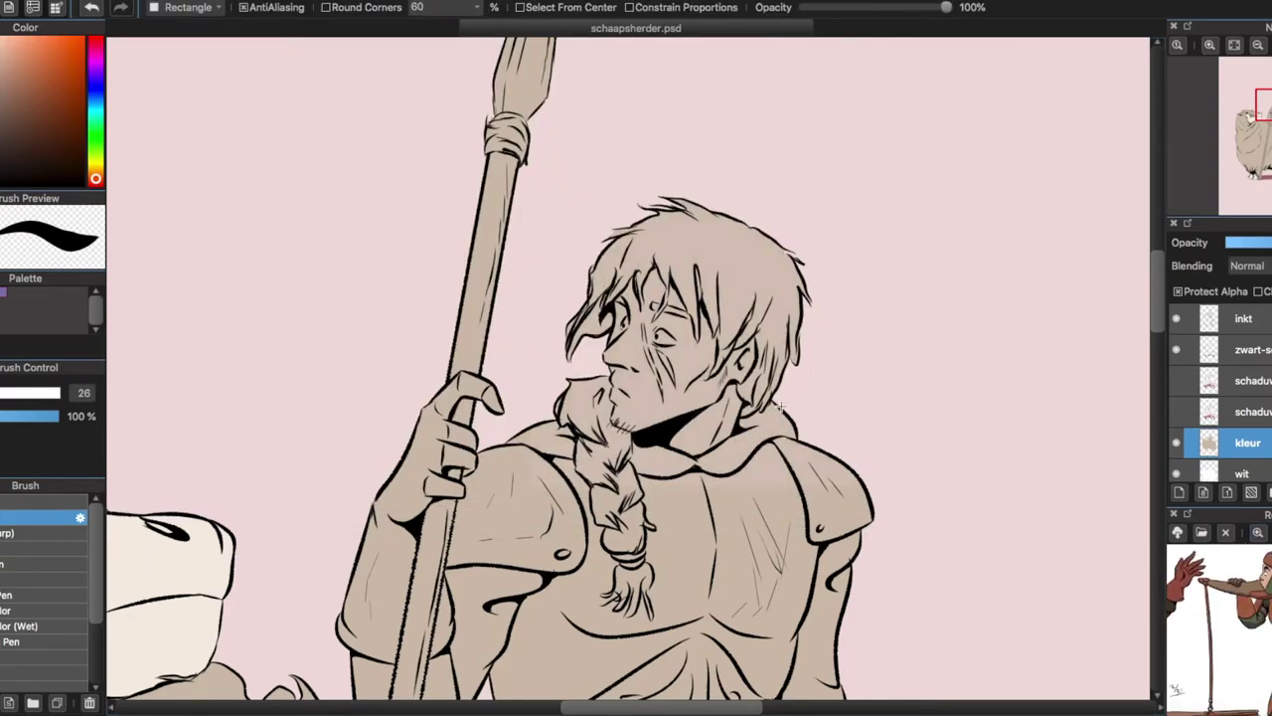
drag(551, 221, 872, 525)
click(15, 126)
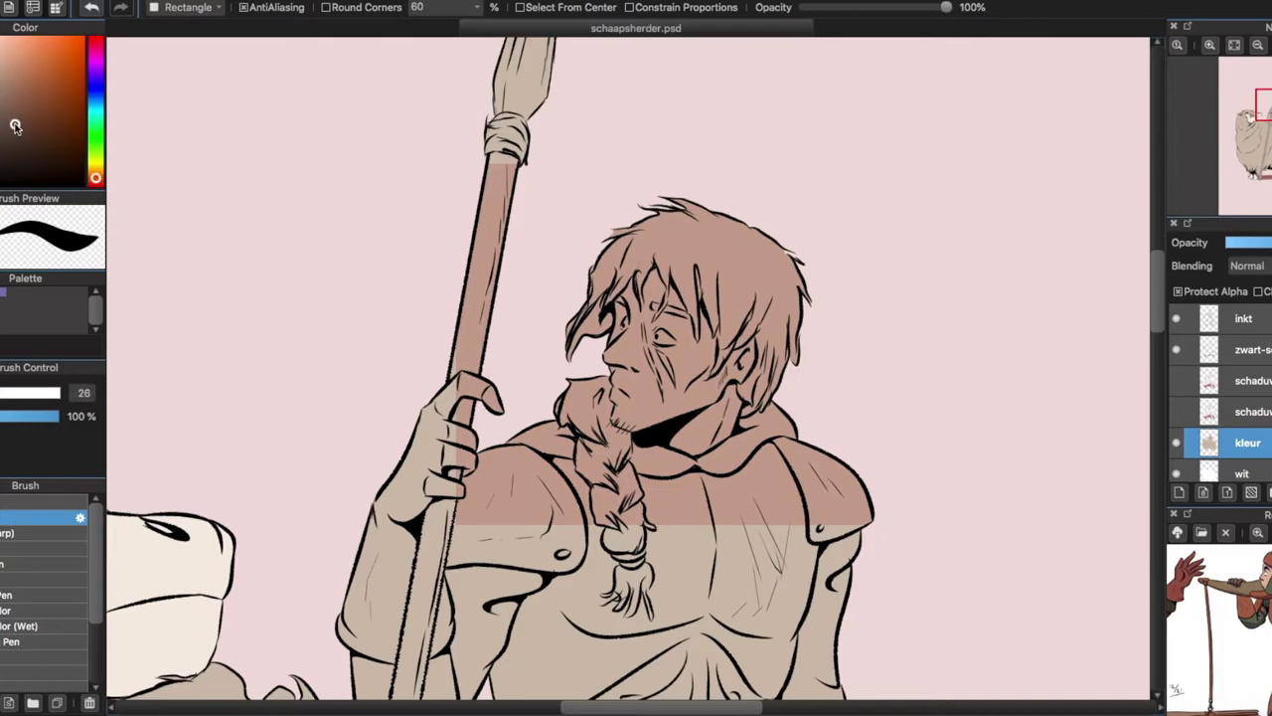
key(g)
click(686, 258)
click(583, 403)
- Paint the shepherd's eyebrows dark brown with a size 36 brush and cover the rest of the braided beard
scroll(425, 143, up, 2)
key(b)
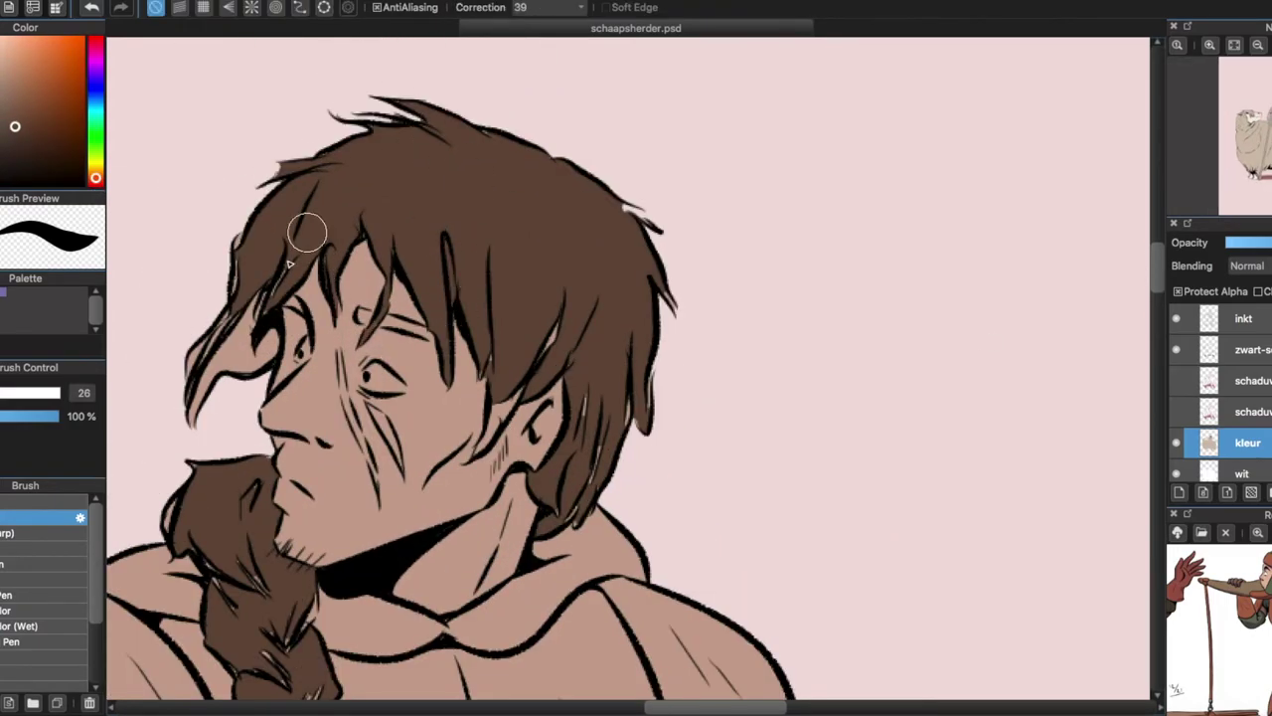
key(])
scroll(249, 328, up, 2)
drag(220, 288, 318, 314)
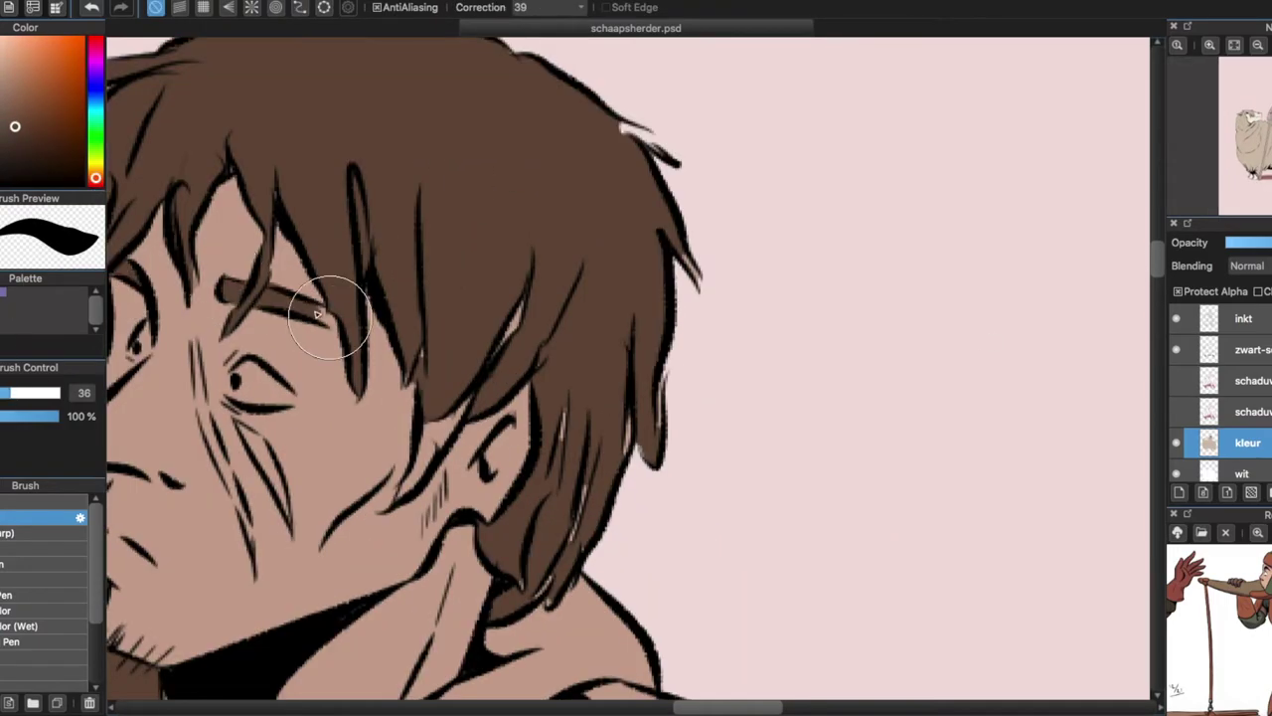
scroll(1063, 295, down, 3)
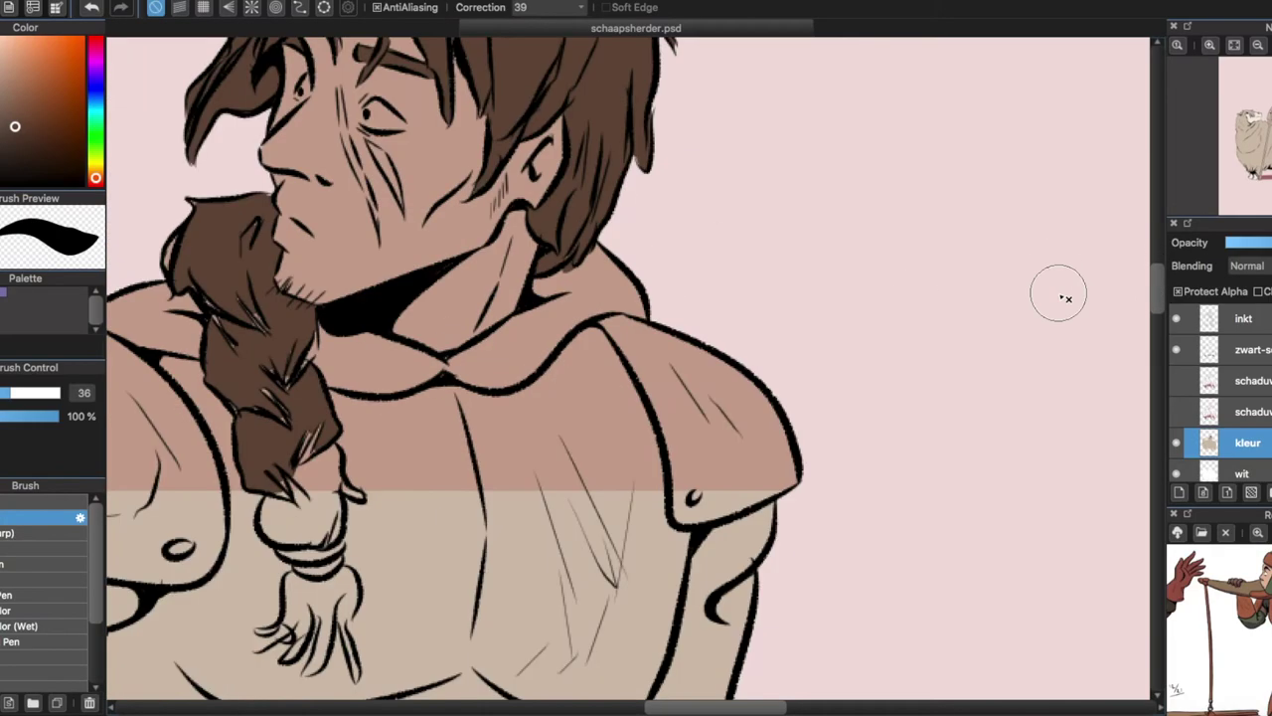
mouse_move(279, 415)
mouse_down()
mouse_move(288, 656)
mouse_move(347, 647)
mouse_up()
key(])
key(])
key(])
- Paint the whites of the shepherd's eyes with a size 20 brush and sample the skin tone beside them
scroll(120, 335, up, 3)
click(3, 38)
key([)
key([)
key([)
key([)
drag(409, 328, 402, 353)
alt+click(509, 368)
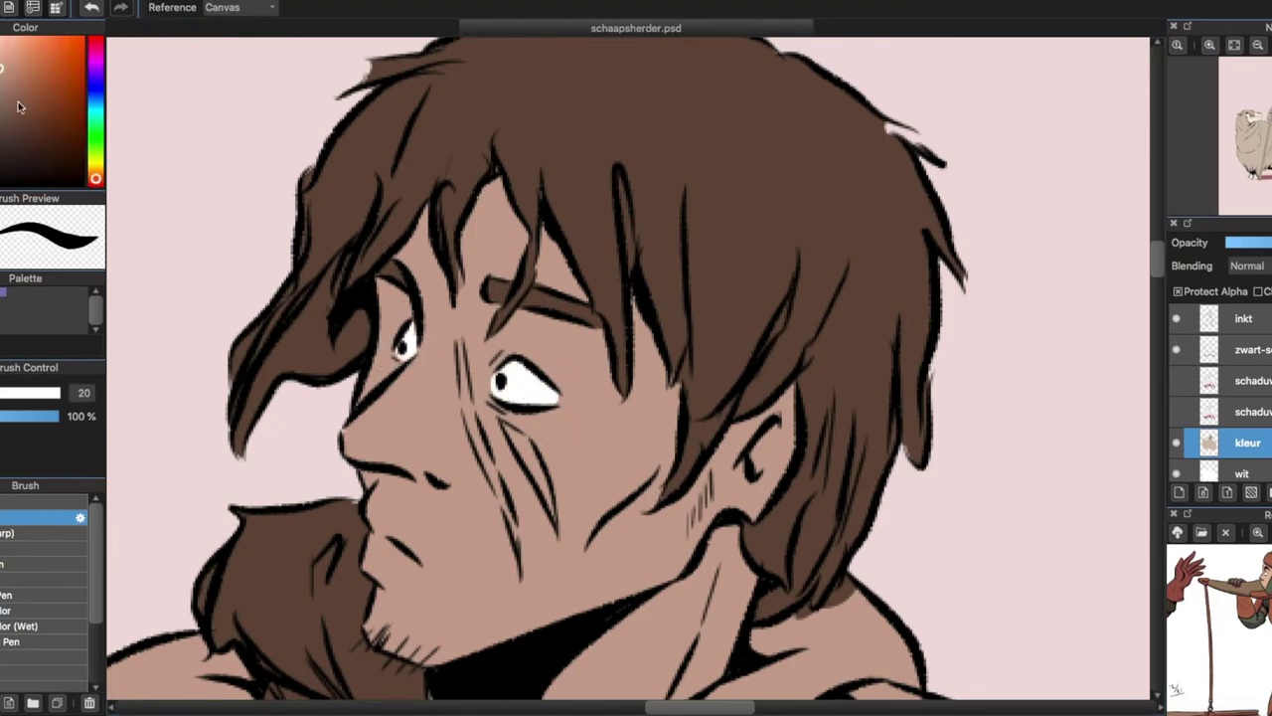
click(97, 182)
alt+click(433, 422)
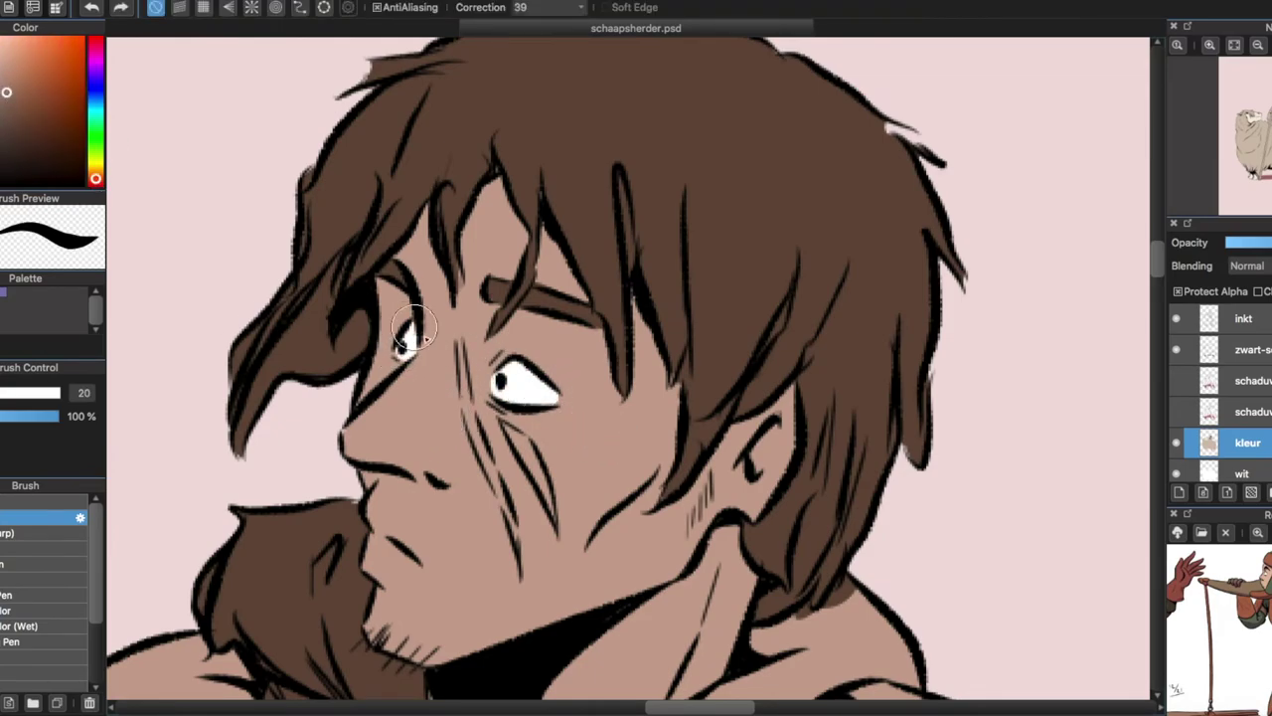
- Fill the shepherd's breastplate and both shoulder guards with brick red
scroll(569, 489, down, 5)
click(32, 84)
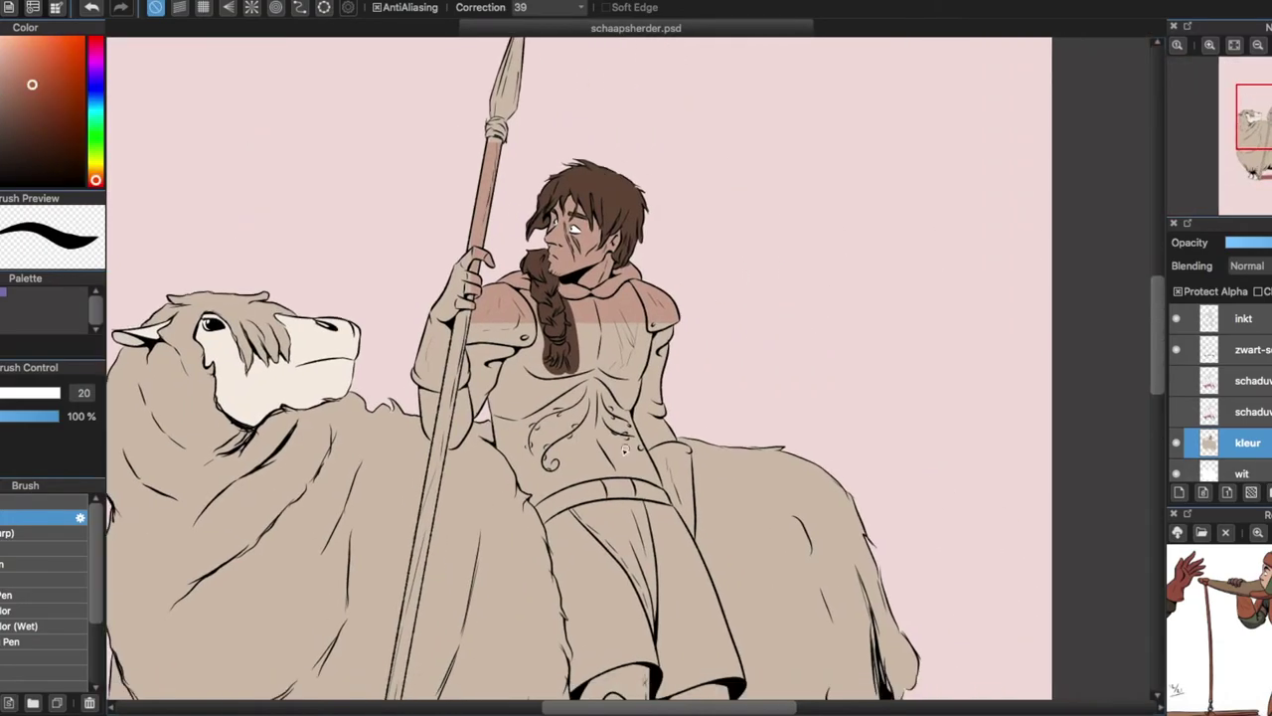
key(g)
click(574, 413)
click(606, 303)
click(503, 302)
scroll(659, 254, up, 5)
click(696, 318)
scroll(659, 254, down, 3)
scroll(341, 418, up, 5)
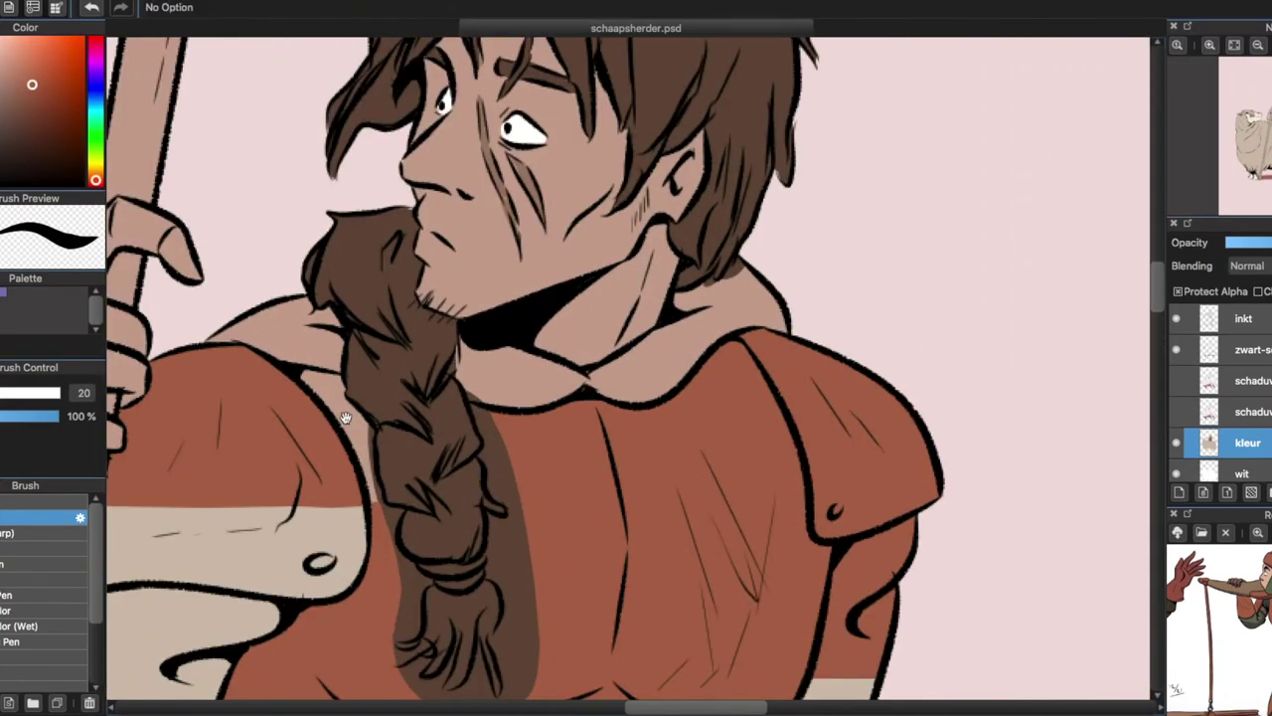
click(368, 519)
- Recolour the shepherd's breastplate and shoulder guards with a muted reddish brown
scroll(367, 519, down, 4)
scroll(606, 348, up, 3)
click(13, 96)
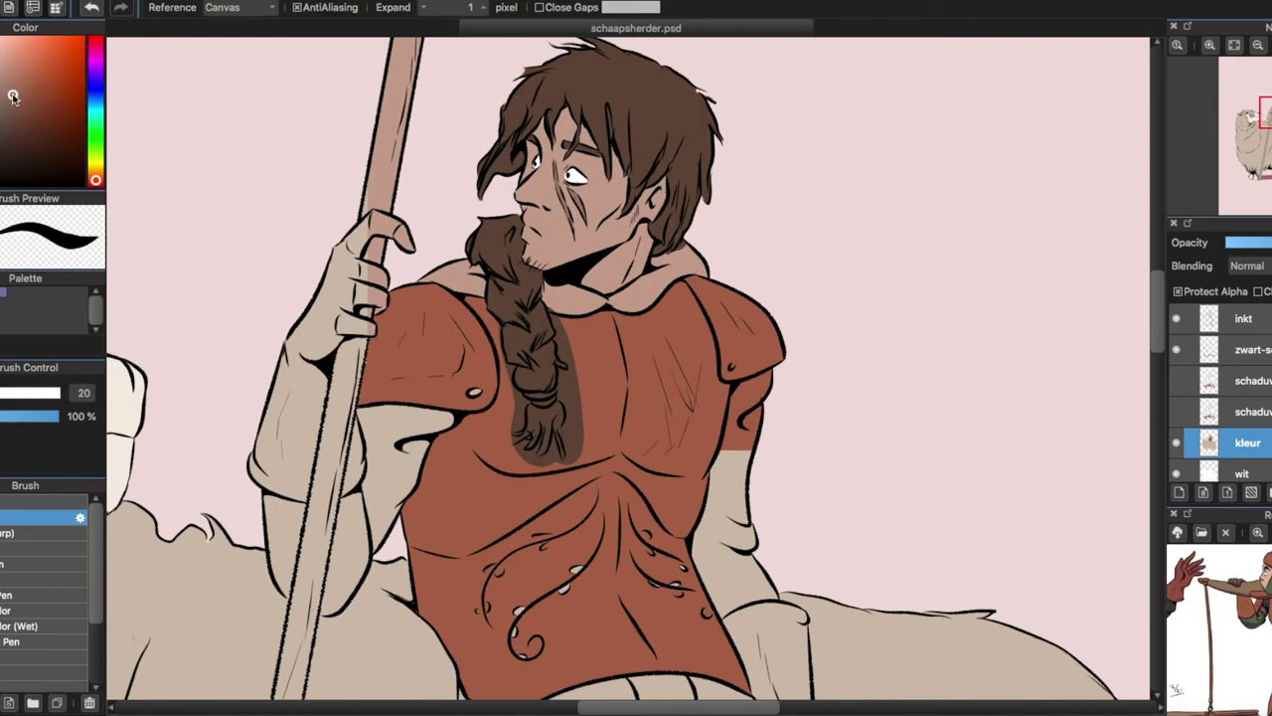
scroll(1145, 326, down, 3)
key(m)
drag(525, 368, 647, 483)
key(ctrl+d)
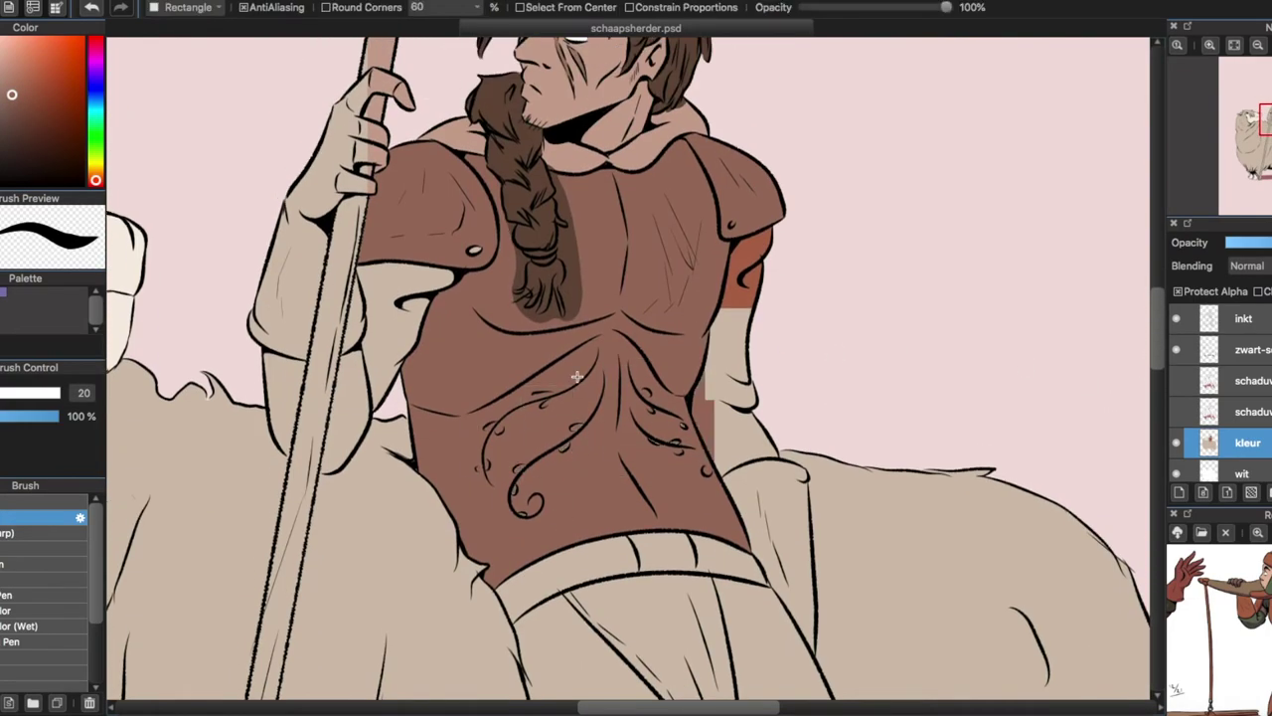
- Cover the raised glove and the forearm guard of the other arm with the breastplate's muted reddish brown
key(g)
click(335, 170)
click(770, 557)
key(b)
scroll(556, 477, up, 3)
key(m)
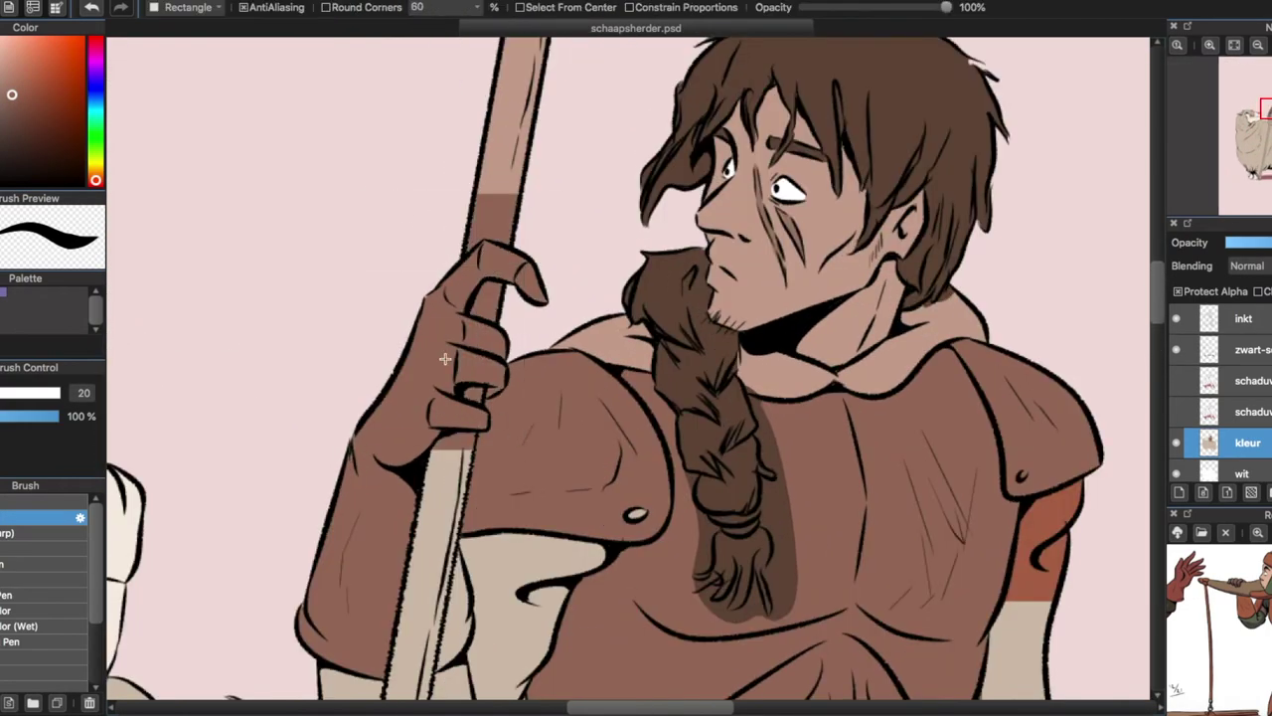
- Paint over the dark brown overspill around the braided beard in the breastplate colour with a size 20 brush
scroll(556, 477, up, 3)
key(b)
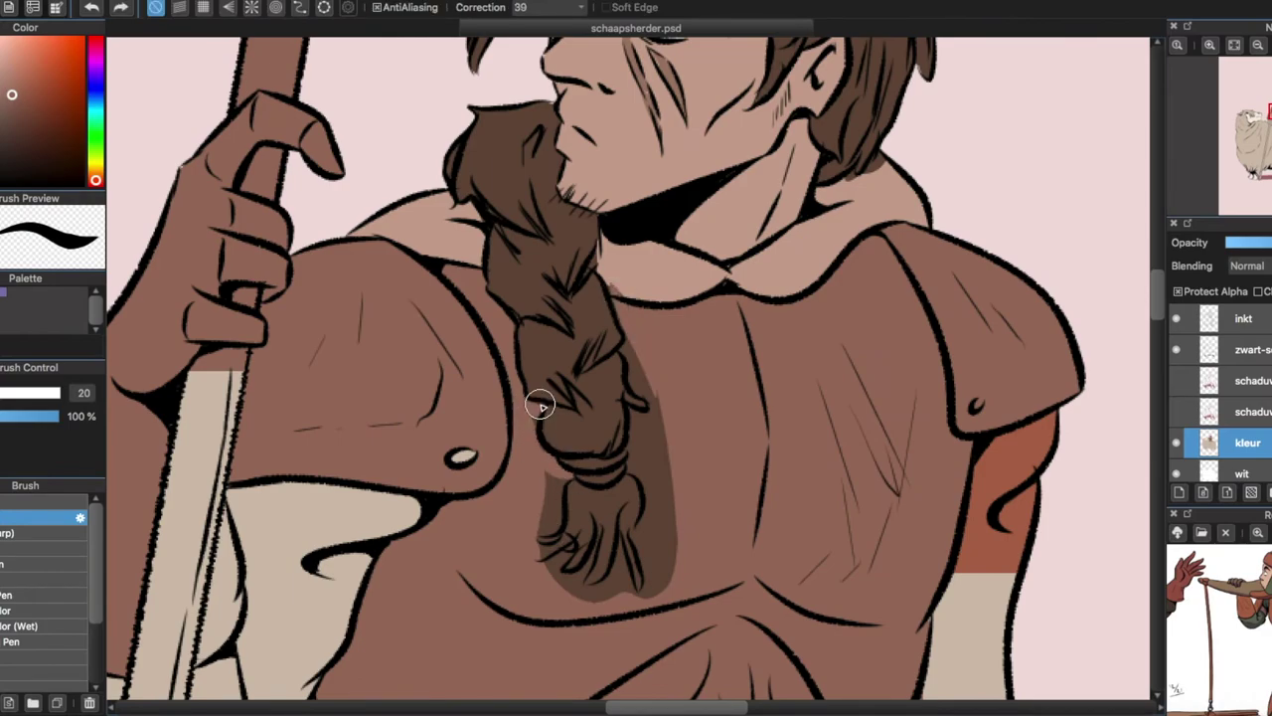
drag(630, 411, 658, 537)
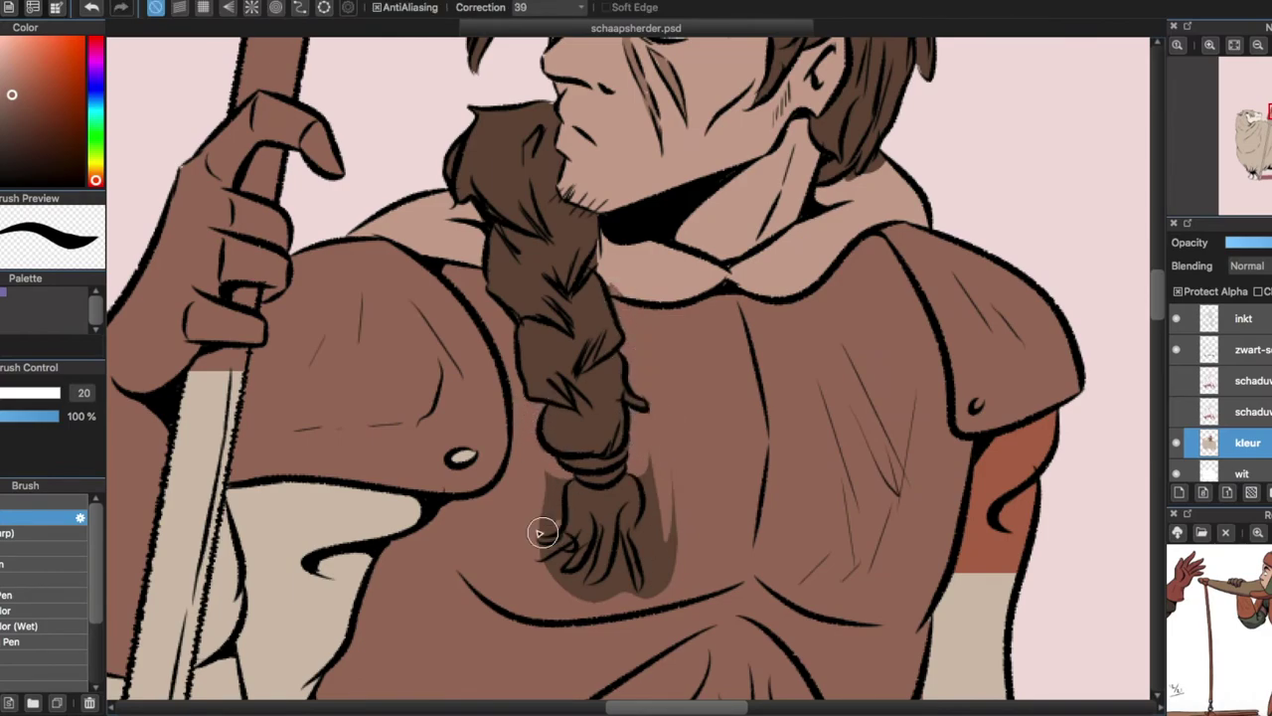
key(ctrl+z)
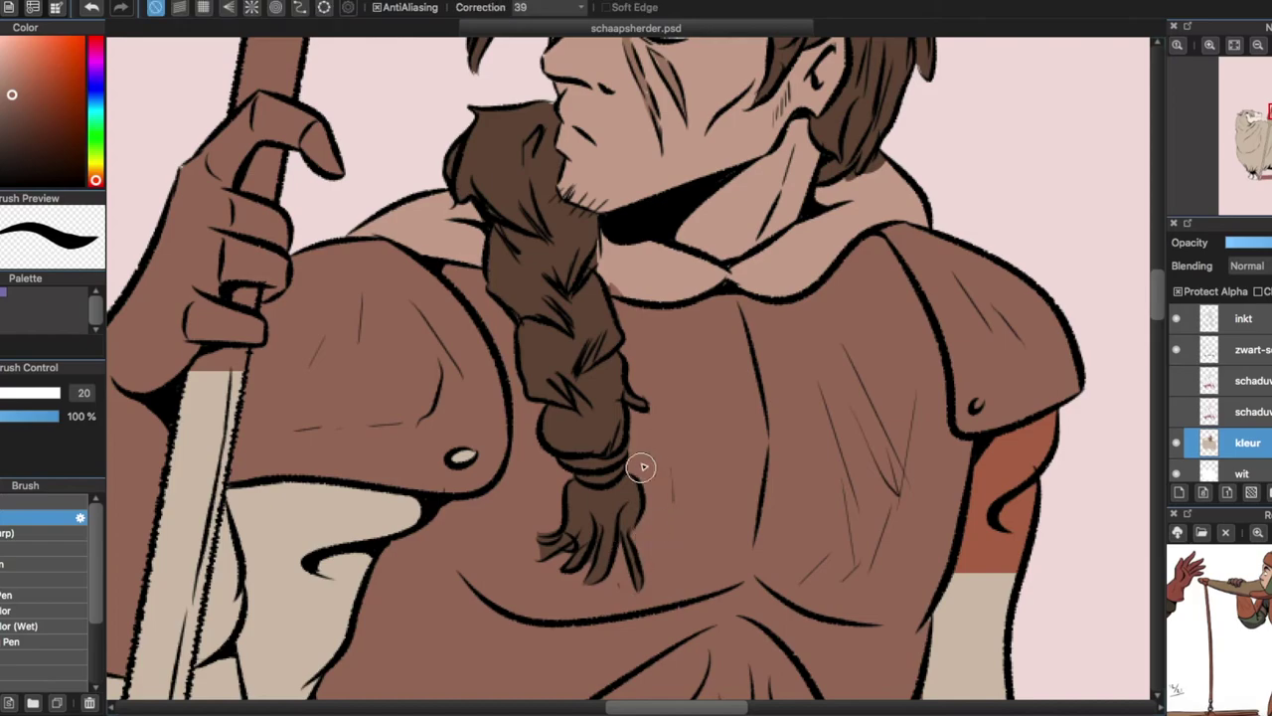
- Fill the shepherd's hood collar on both sides of the beard with muted green and clean up its edges
drag(93, 171, 95, 149)
click(59, 130)
key(g)
click(747, 265)
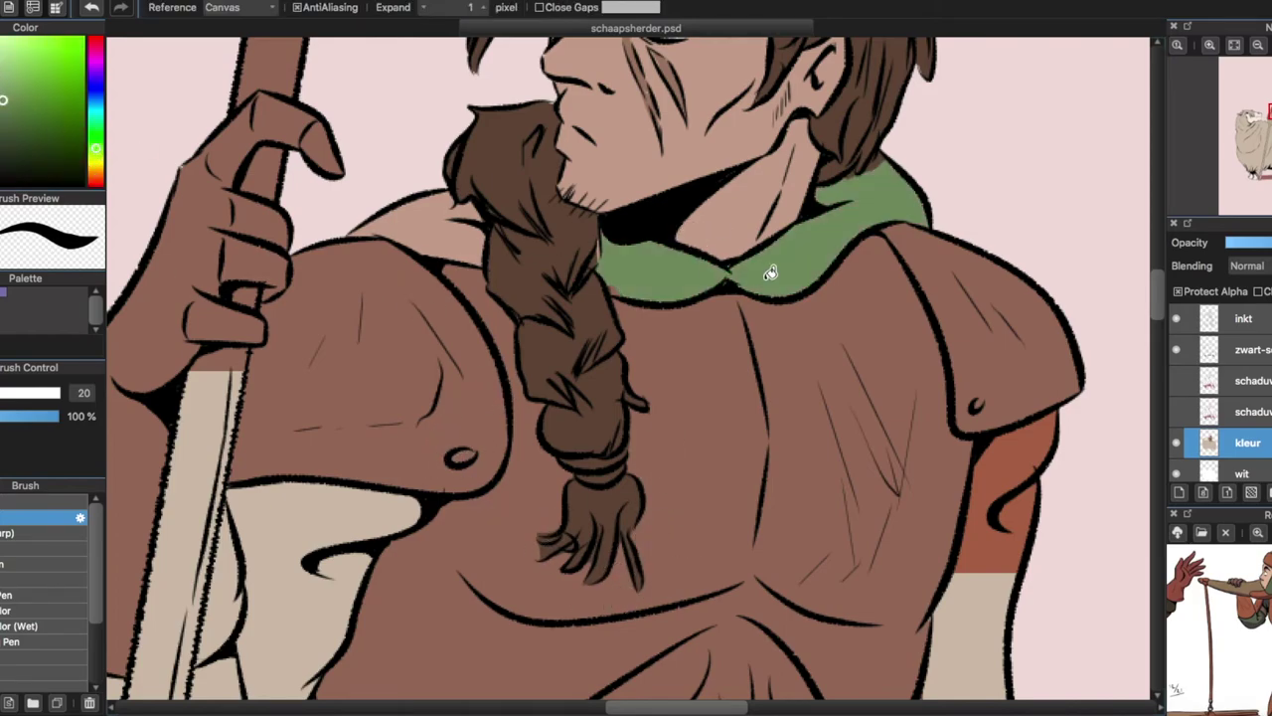
click(467, 230)
key(b)
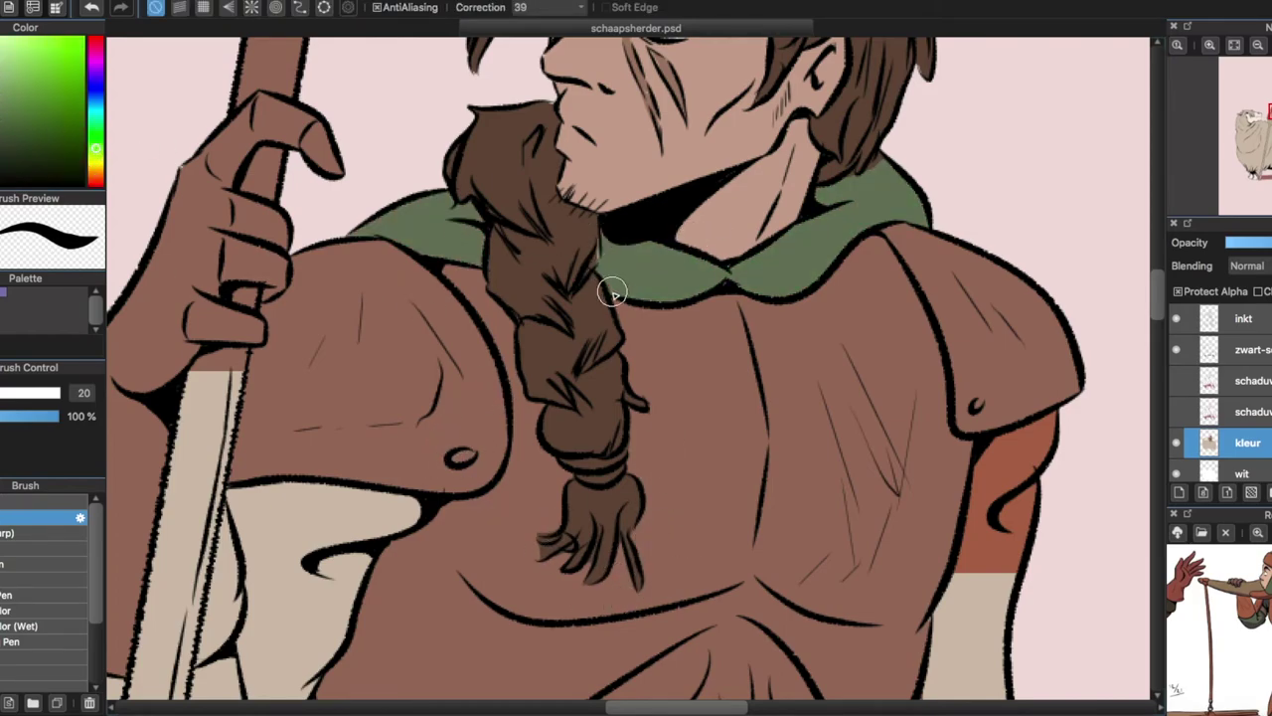
alt+click(872, 164)
alt+click(481, 209)
- Fill both of the shepherd's sleeves, including the part below the raised glove's cuff, with the collar's green
scroll(1000, 539, down, 3)
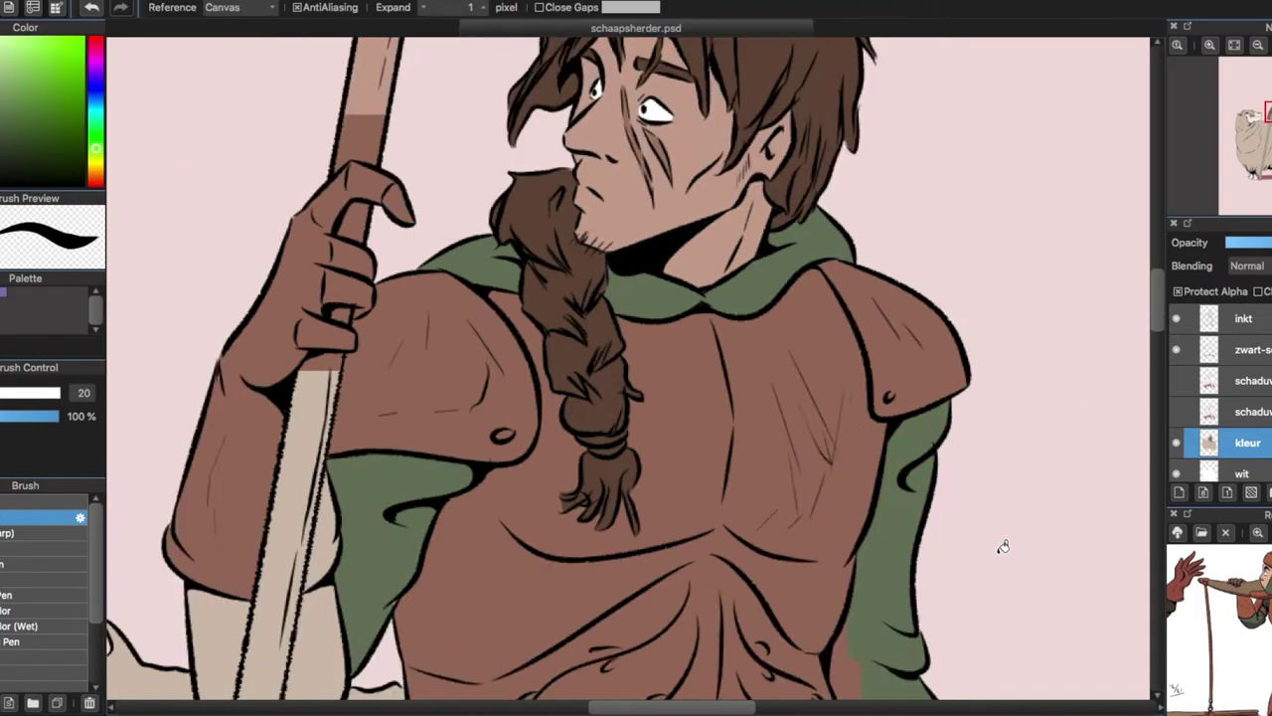
scroll(821, 281, up, 3)
key(g)
click(695, 378)
click(567, 397)
- Fill the fingers and thumb of the glove gripping the staff with dark greyish brown
alt+click(704, 242)
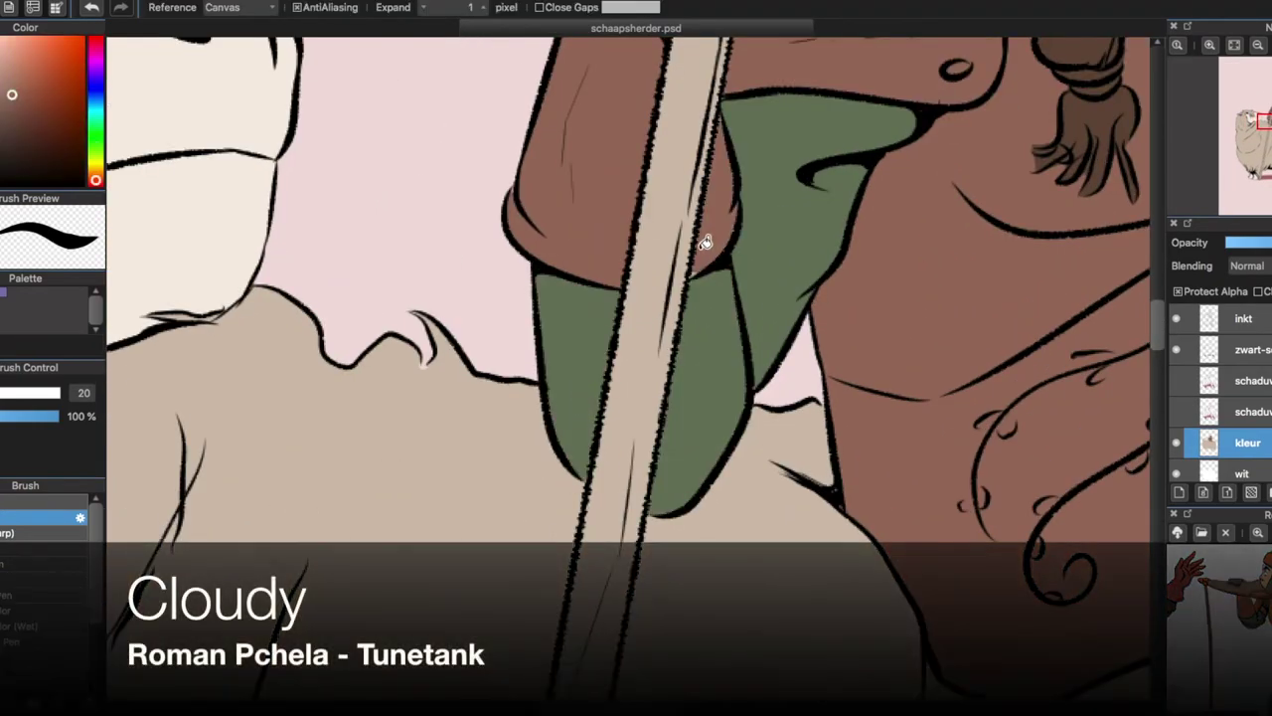
key(b)
scroll(579, 256, down, 3)
scroll(432, 241, up, 3)
key(m)
key(g)
click(534, 335)
key(ctrl+z)
key(b)
click(490, 253)
click(536, 373)
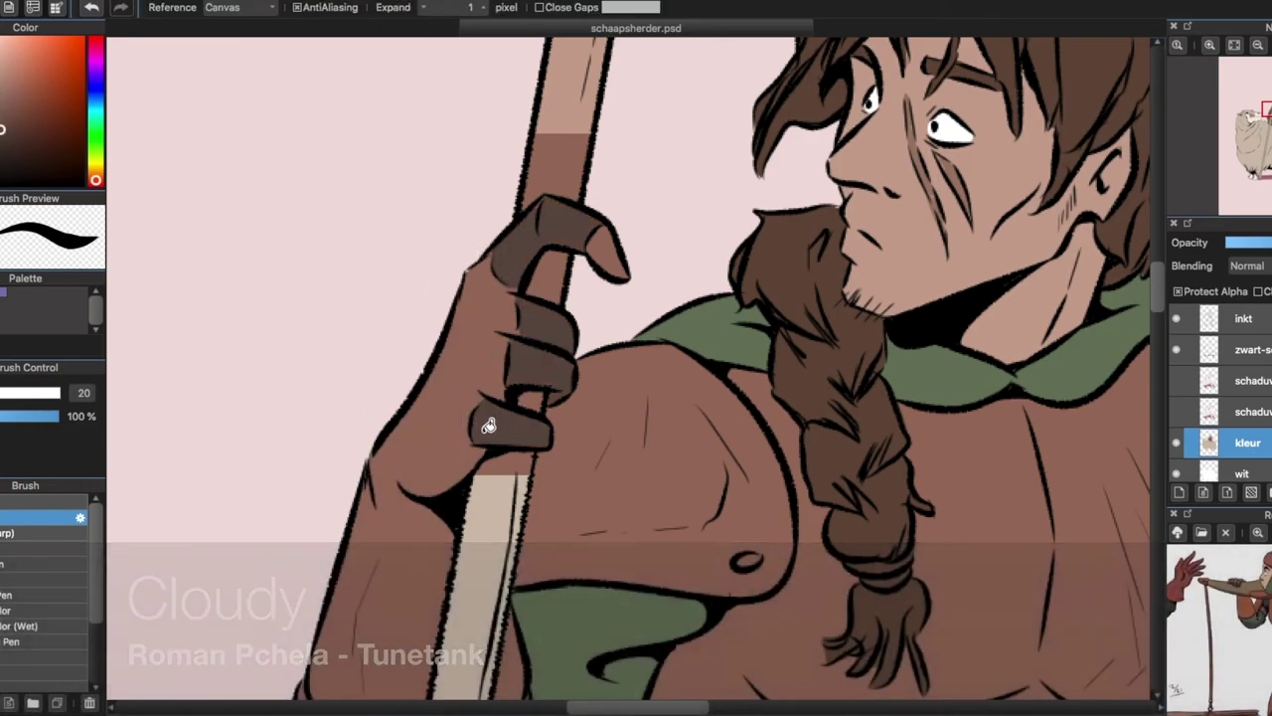
click(618, 275)
- Fill the segments of the shepherd's belt with the dark brown of the glove fingers
drag(1157, 289, 1144, 353)
scroll(637, 368, up, 2)
scroll(636, 367, down, 2)
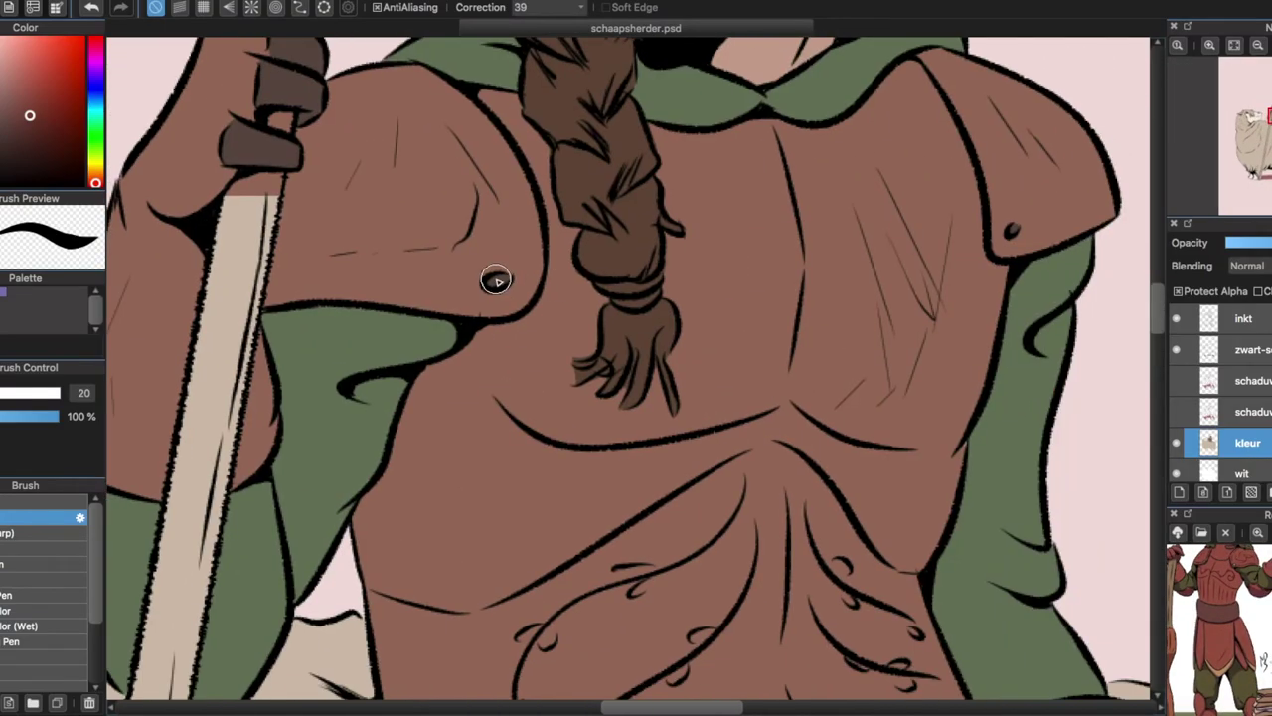
key(g)
scroll(752, 474, up, 2)
click(752, 474)
click(1015, 504)
key(l)
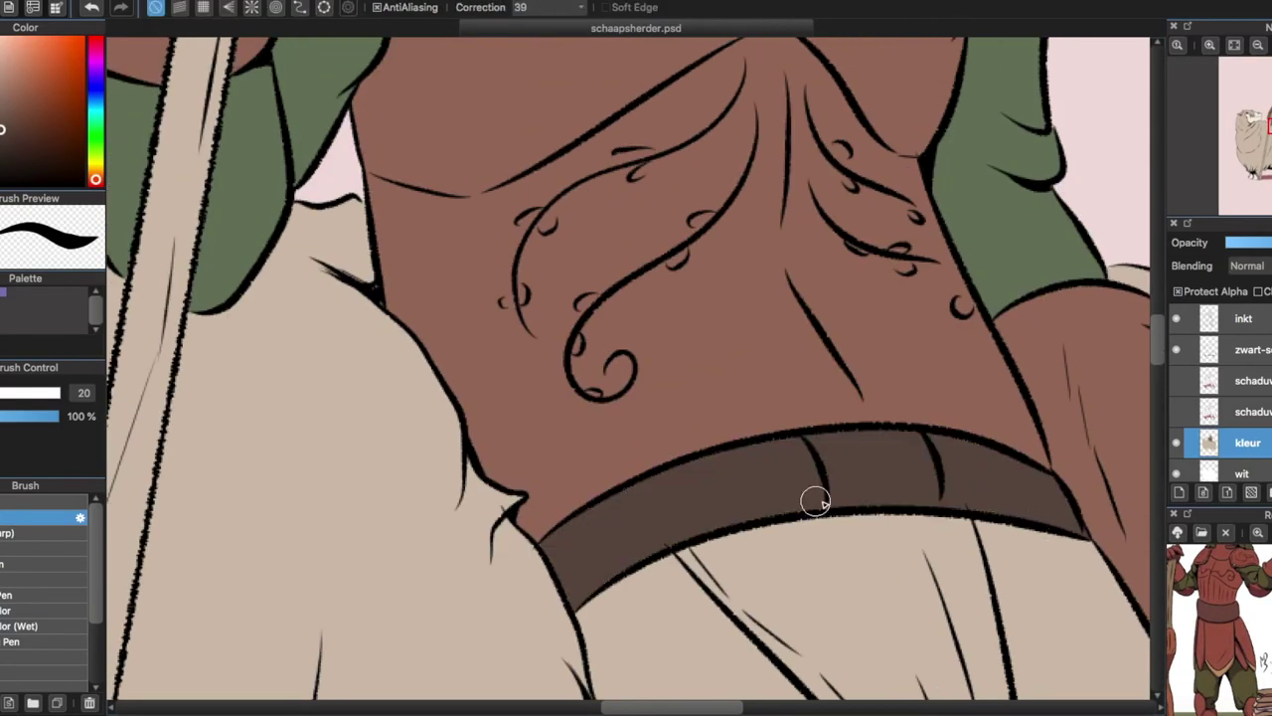
- Fill the staff's shaft with tan brown and cover the binding below its head with a rectangle
scroll(771, 444, down, 2)
scroll(636, 298, up, 2)
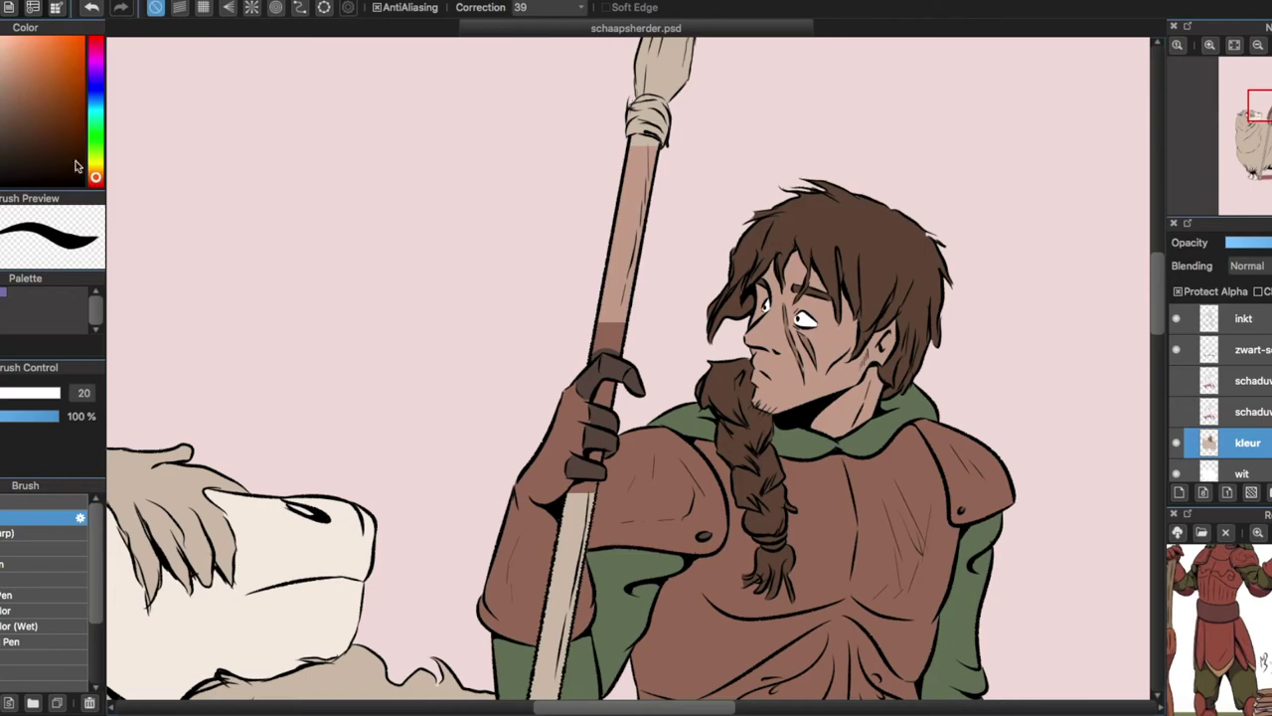
click(5, 78)
key(g)
click(626, 219)
key(m)
drag(580, 47, 678, 131)
key(g)
scroll(626, 472, up, 2)
key(l)
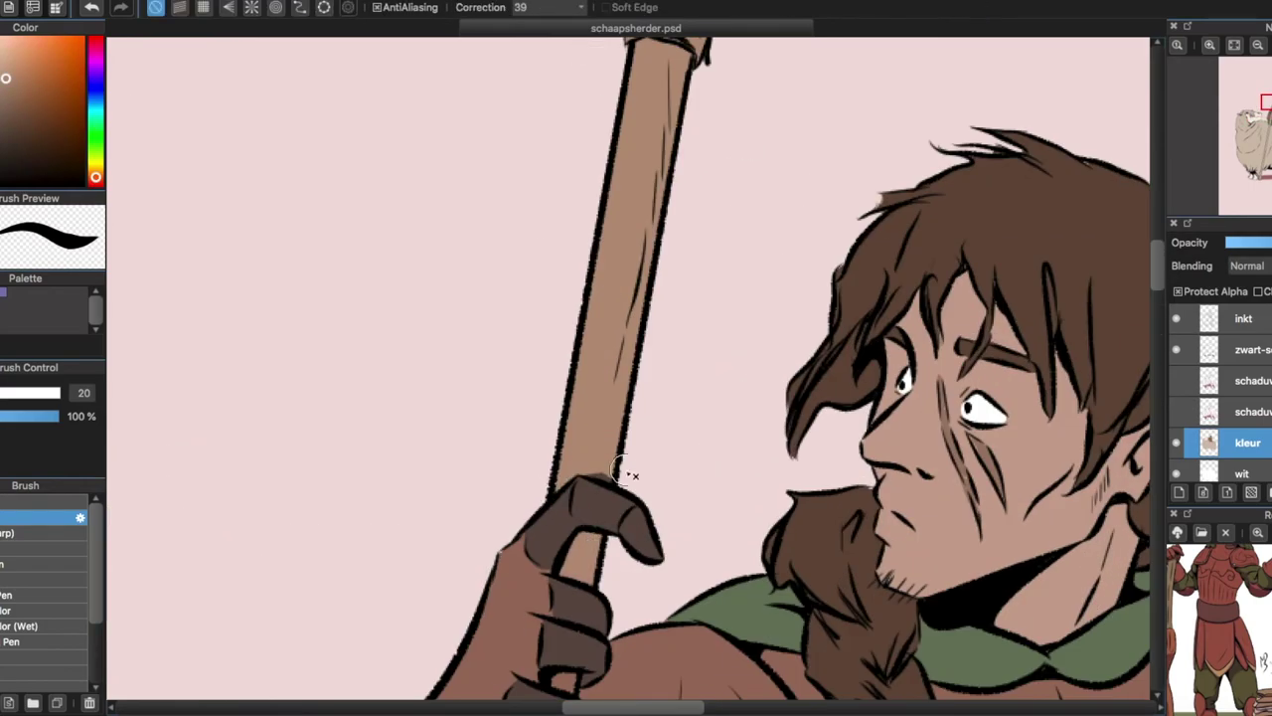
- Hide the wit layer and turn off Protect Alpha on the kleur layer, with a size 45 eraser ready at the staff's foot
scroll(1165, 283, down, 10)
key(g)
key(m)
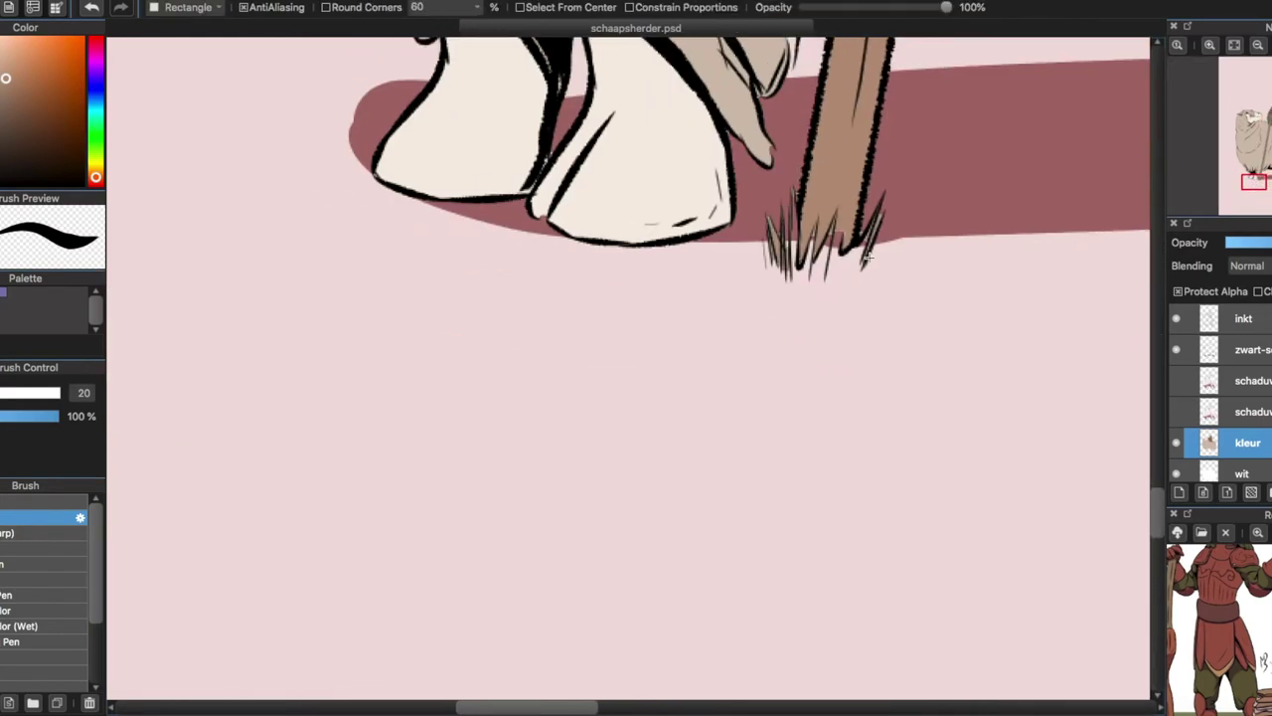
key(l)
click(33, 396)
key(b)
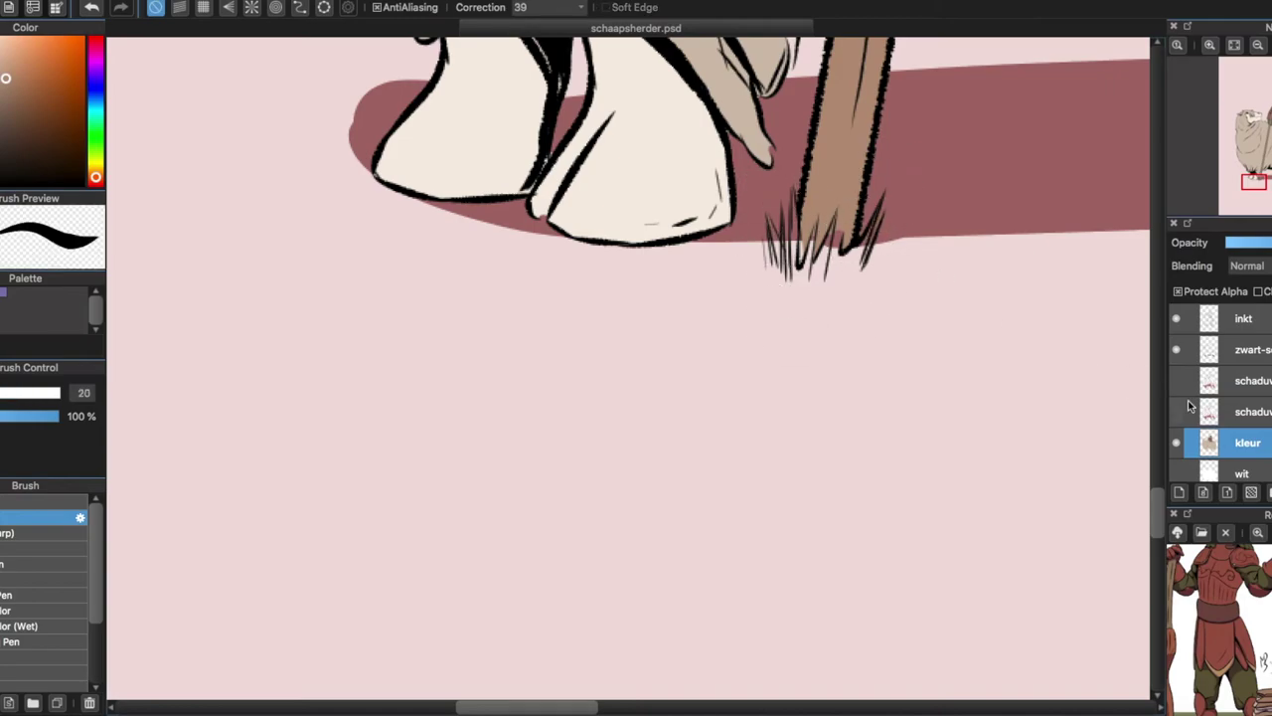
scroll(1242, 386, down, 1)
click(1247, 465)
key(e)
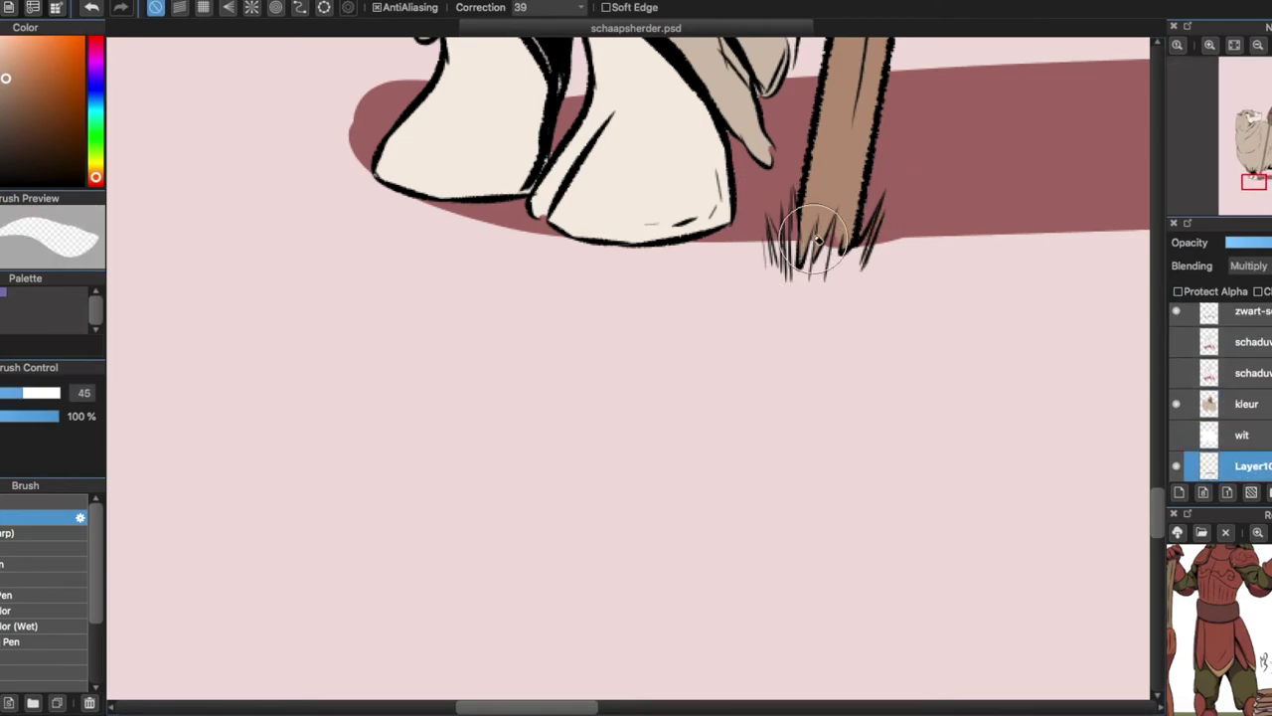
click(1247, 403)
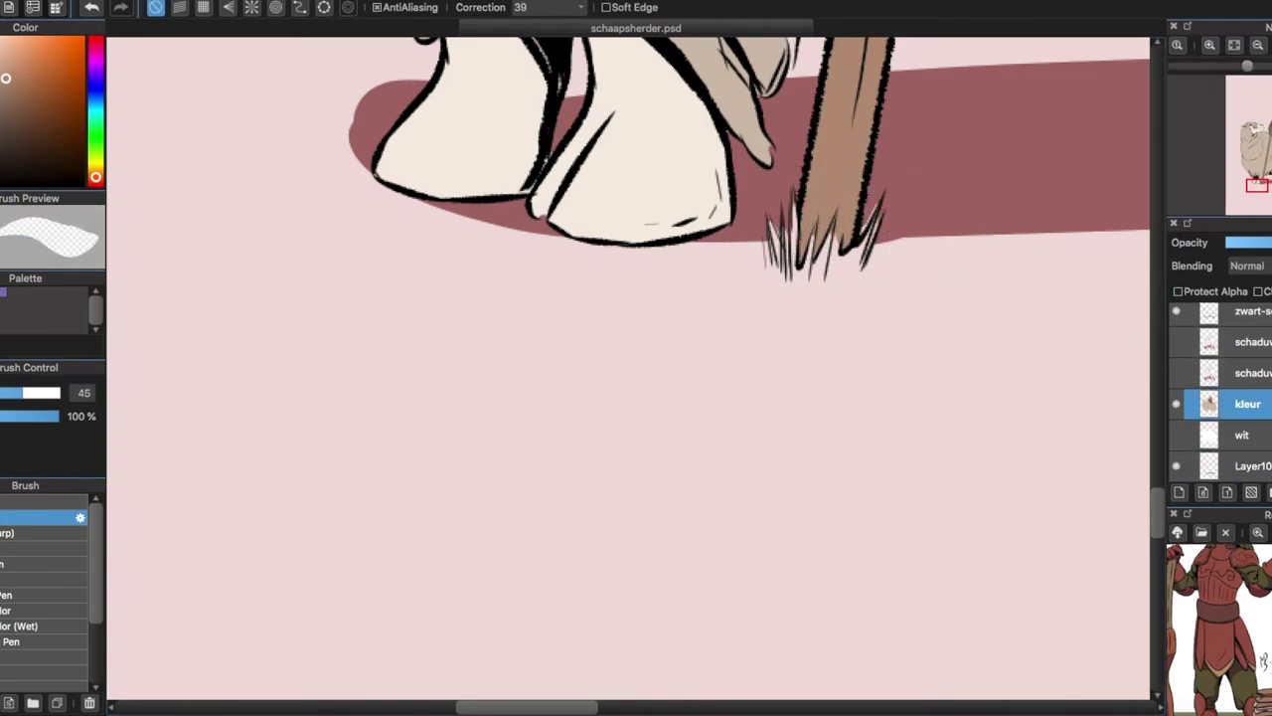
- Sample the sleeve green and fill both legs of the shepherd's short trousers with it
scroll(636, 368, up, 10)
alt+click(199, 100)
key(g)
click(616, 587)
click(798, 587)
key(b)
scroll(521, 209, down, 4)
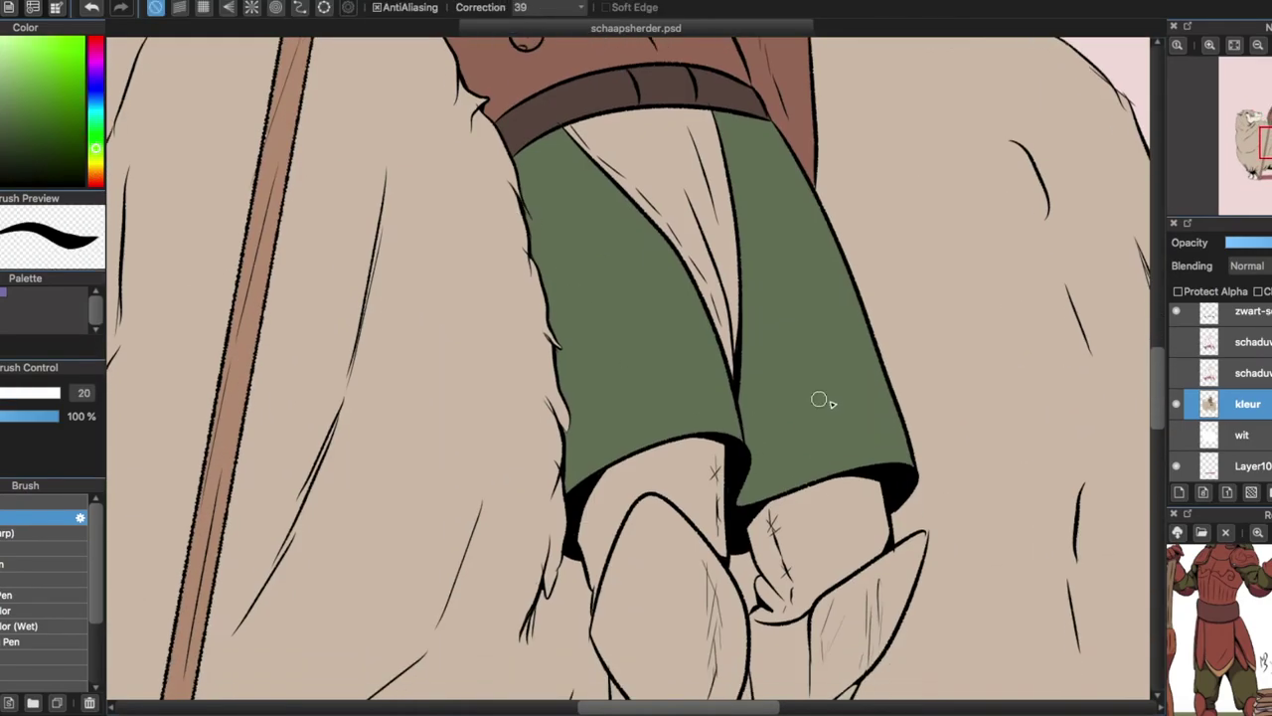
- Sample the belt's dark brown and fill the cloth hanging between the trouser legs
scroll(807, 442, up, 3)
alt+click(590, 352)
key(g)
click(637, 467)
key(b)
- Fill the leggings below both trouser hems with a dull olive brown
scroll(841, 488, down, 2)
scroll(636, 397, down, 5)
key(g)
drag(97, 124, 96, 177)
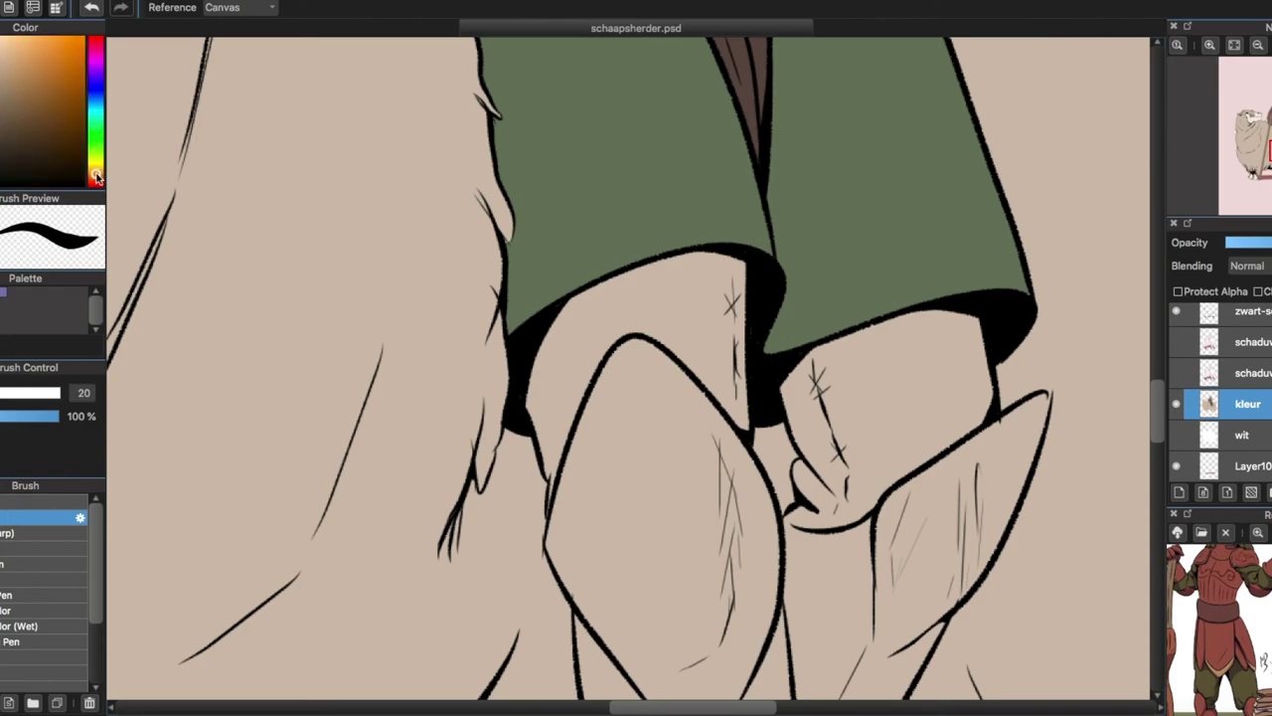
click(676, 298)
click(869, 406)
key(b)
- Cover the knee guards, greaves and boots on both legs with a warm grey
scroll(637, 398, up, 4)
scroll(636, 398, left, 2)
scroll(418, 353, down, 4)
scroll(417, 353, right, 3)
click(448, 328)
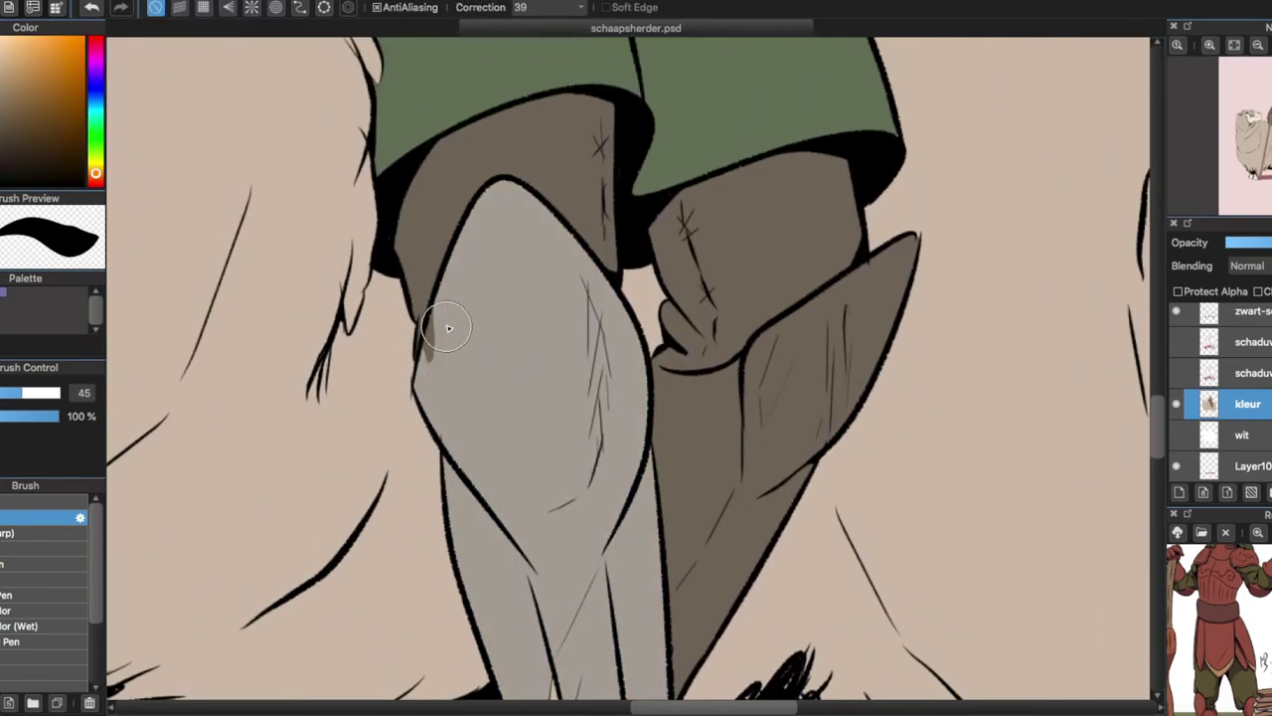
click(653, 368)
scroll(636, 397, down, 5)
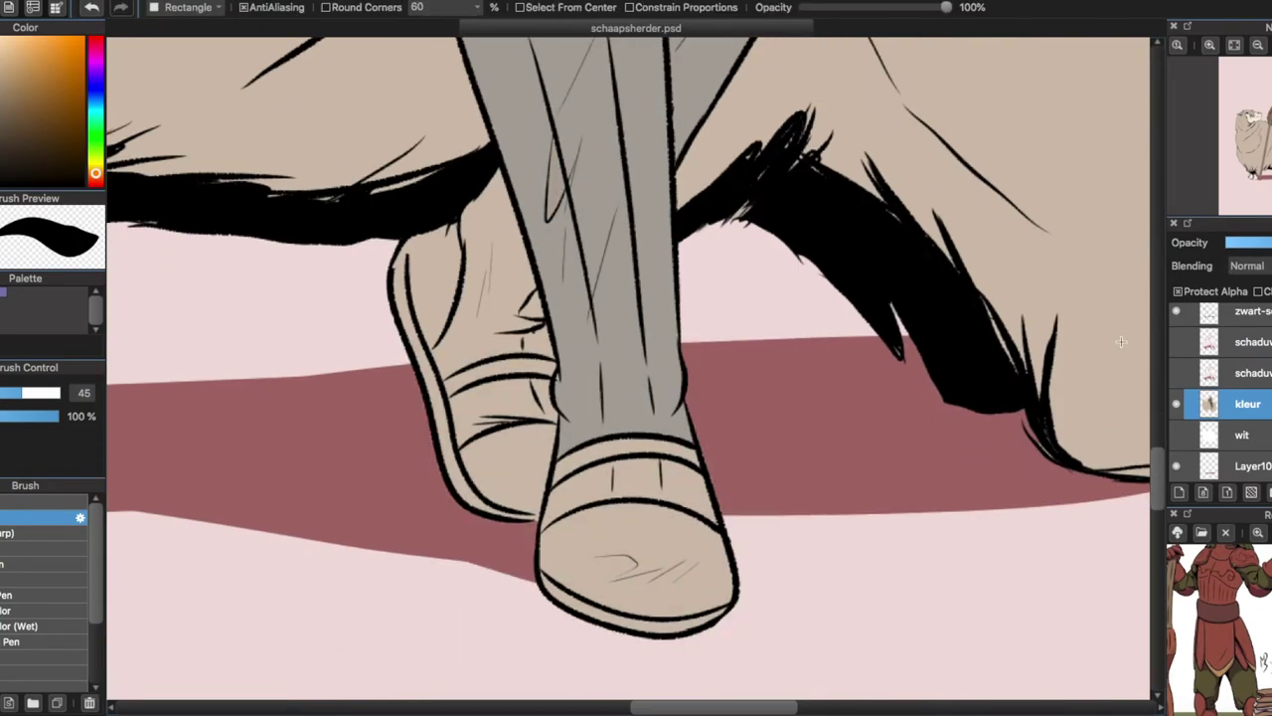
click(636, 557)
click(485, 259)
- Paint the inner calf of the far leg reddish brown with a size 35 brush
scroll(484, 259, up, 5)
click(17, 111)
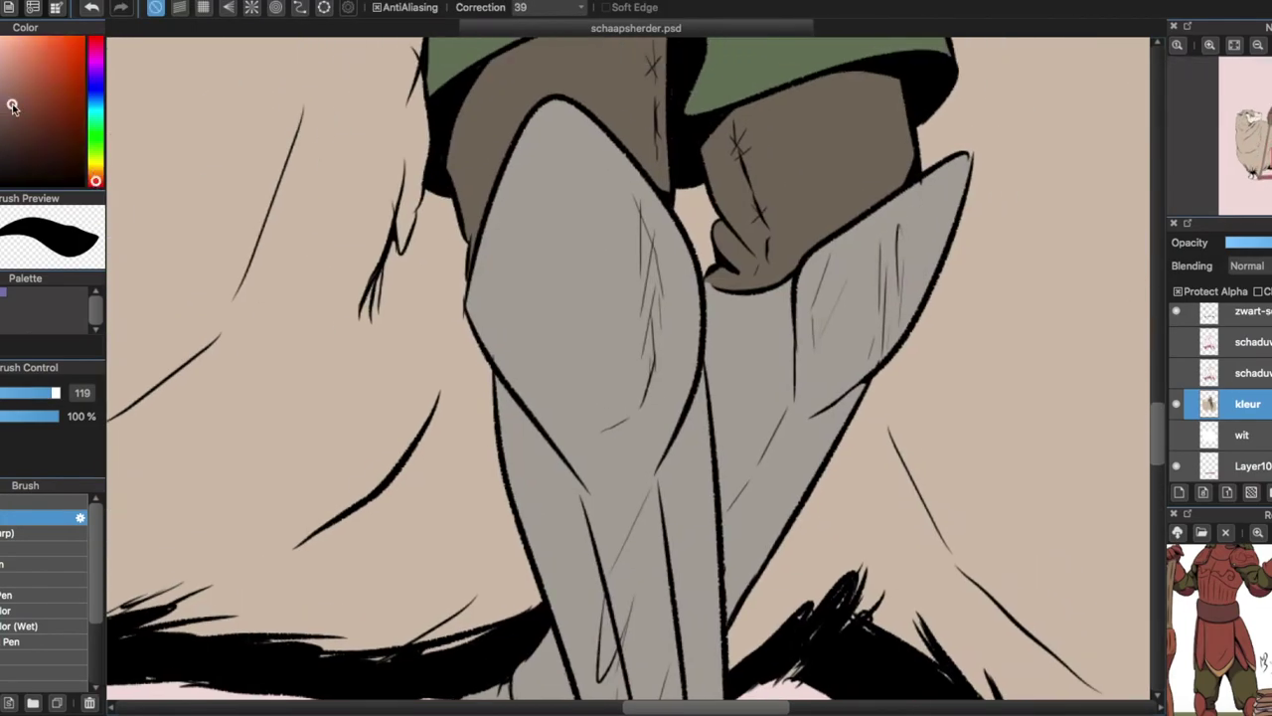
mouse_move(817, 382)
mouse_down()
mouse_move(761, 467)
mouse_move(659, 483)
mouse_up()
scroll(659, 483, down, 5)
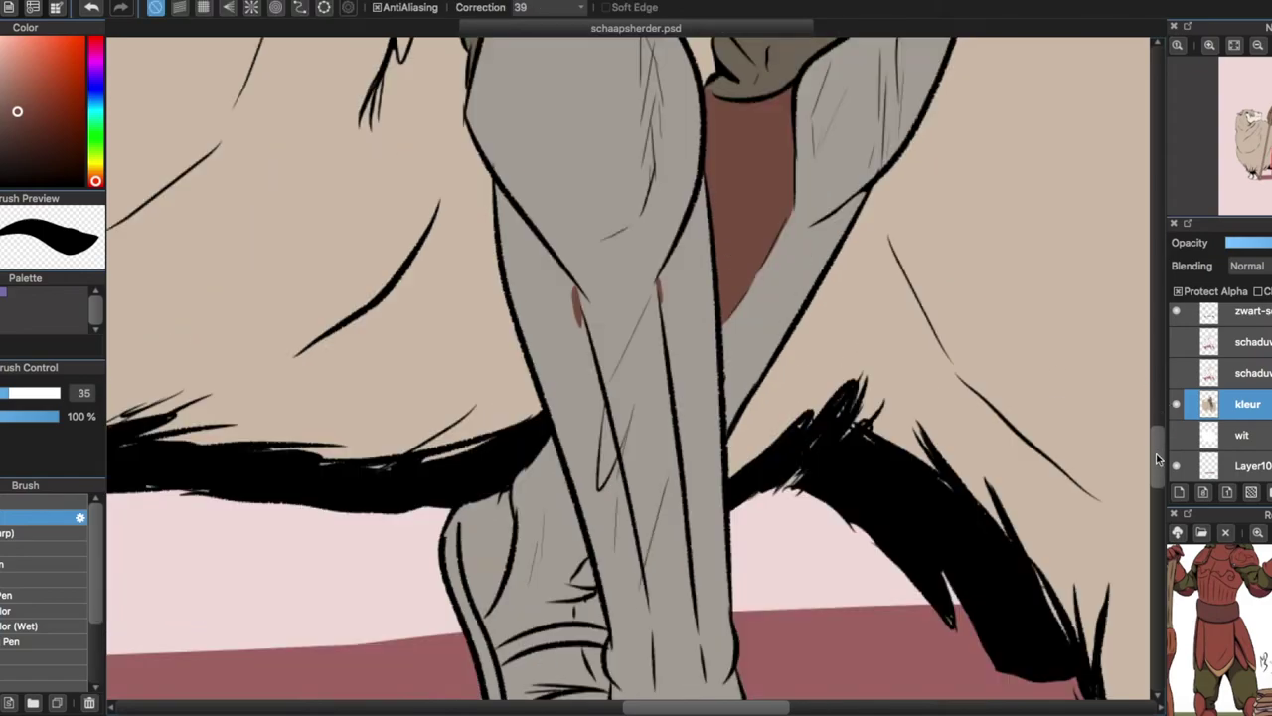
- Fill the toes, soles, rear heel and front ankle strap of the boots with reddish brown
key(g)
click(609, 516)
click(686, 392)
click(548, 403)
key(b)
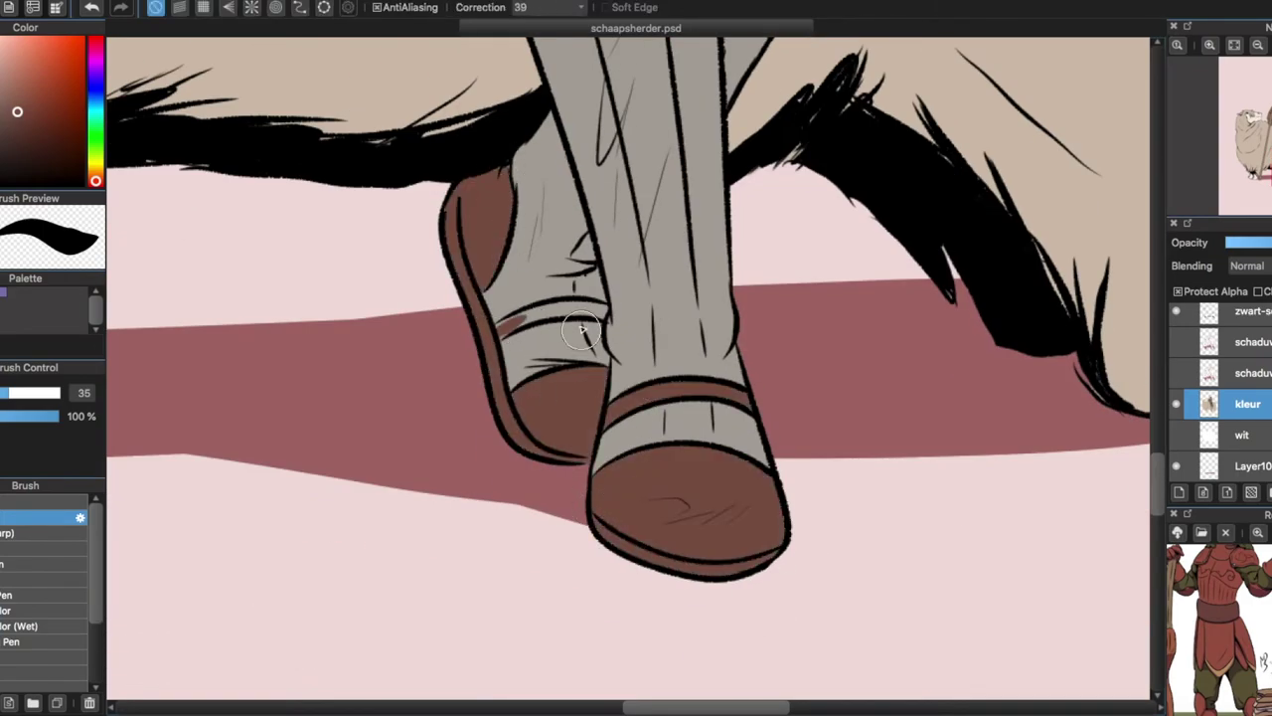
- Cover the rear boot's upper and the sides of the front greave and boot in reddish brown, leaving a grey centre strip
drag(567, 285, 508, 313)
drag(643, 269, 654, 428)
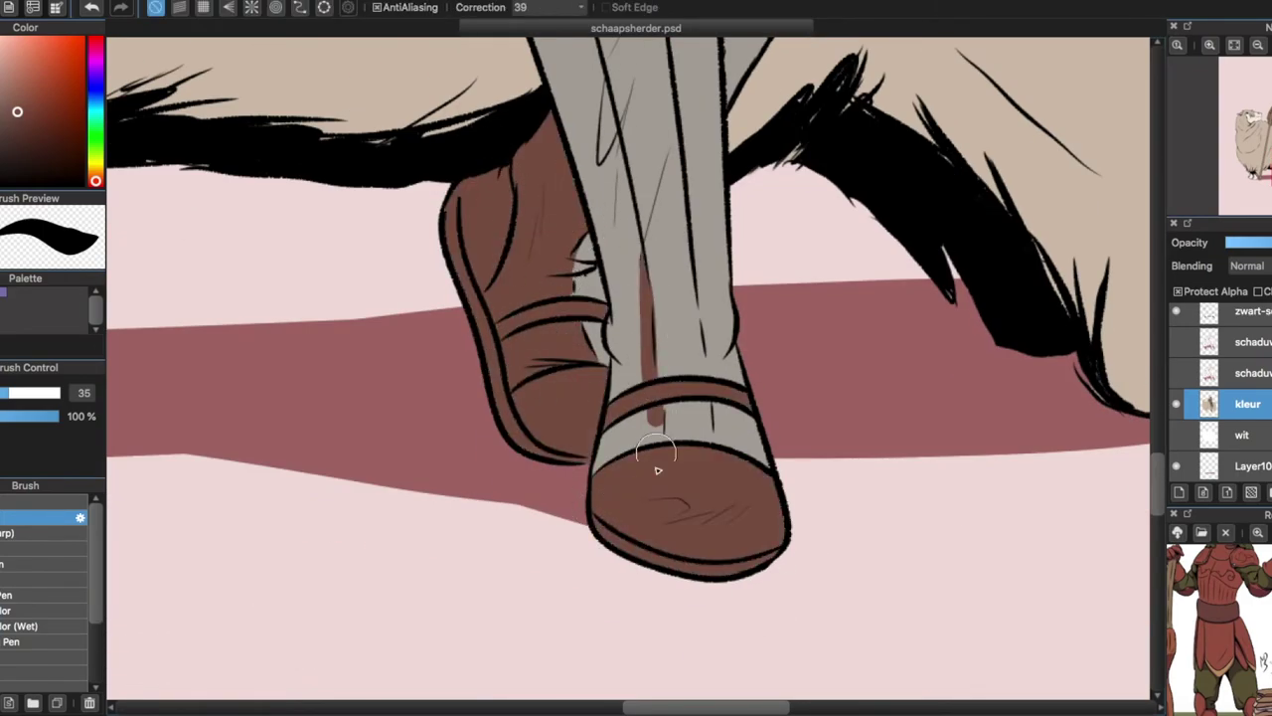
drag(713, 298, 717, 372)
key(g)
click(735, 428)
click(618, 437)
click(586, 198)
click(707, 199)
key(b)
scroll(598, 467, up, 5)
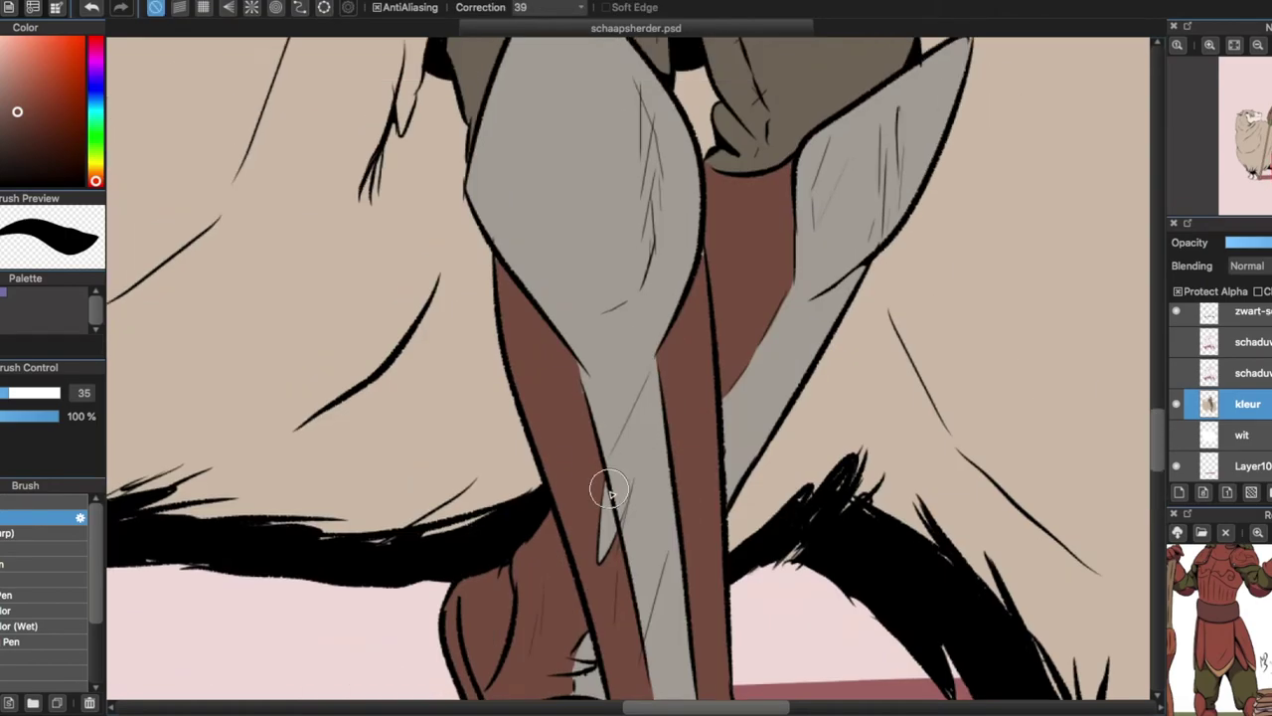
- Refill the toe caps of both boots with the warm grey of the greaves
key(g)
scroll(619, 582, down, 5)
click(567, 418)
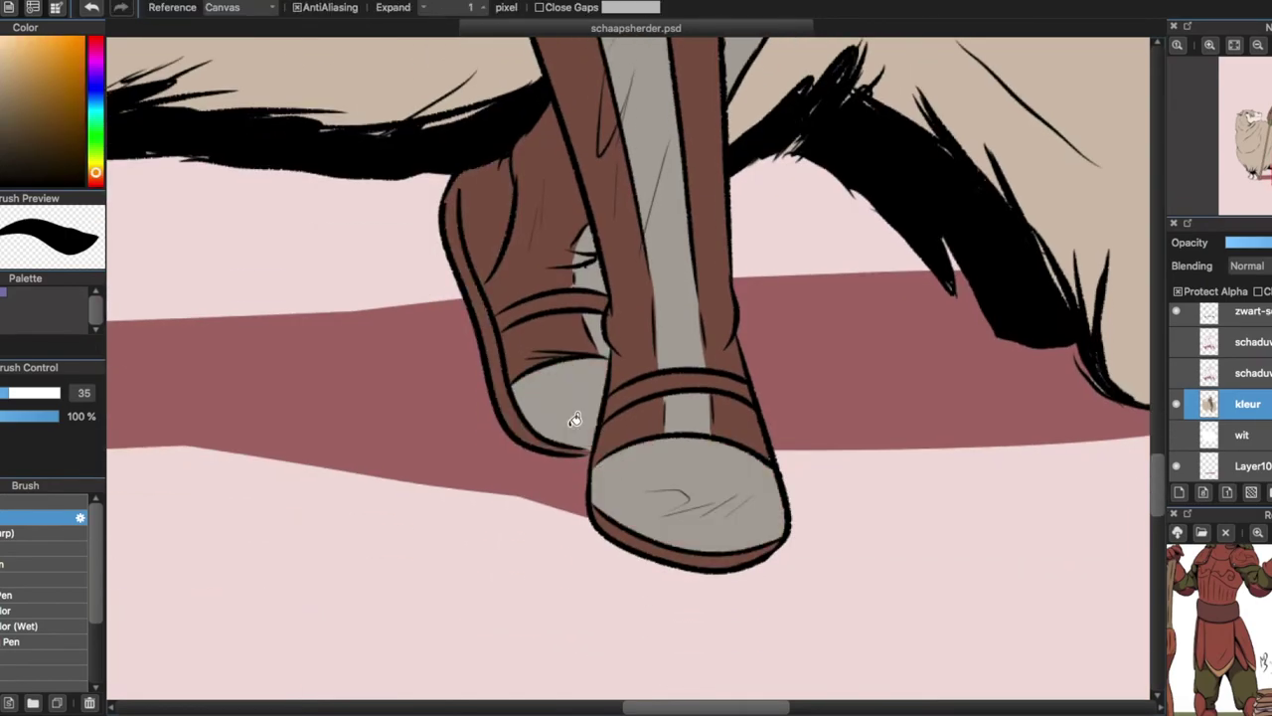
key(b)
scroll(519, 432, down, 5)
scroll(571, 308, up, 5)
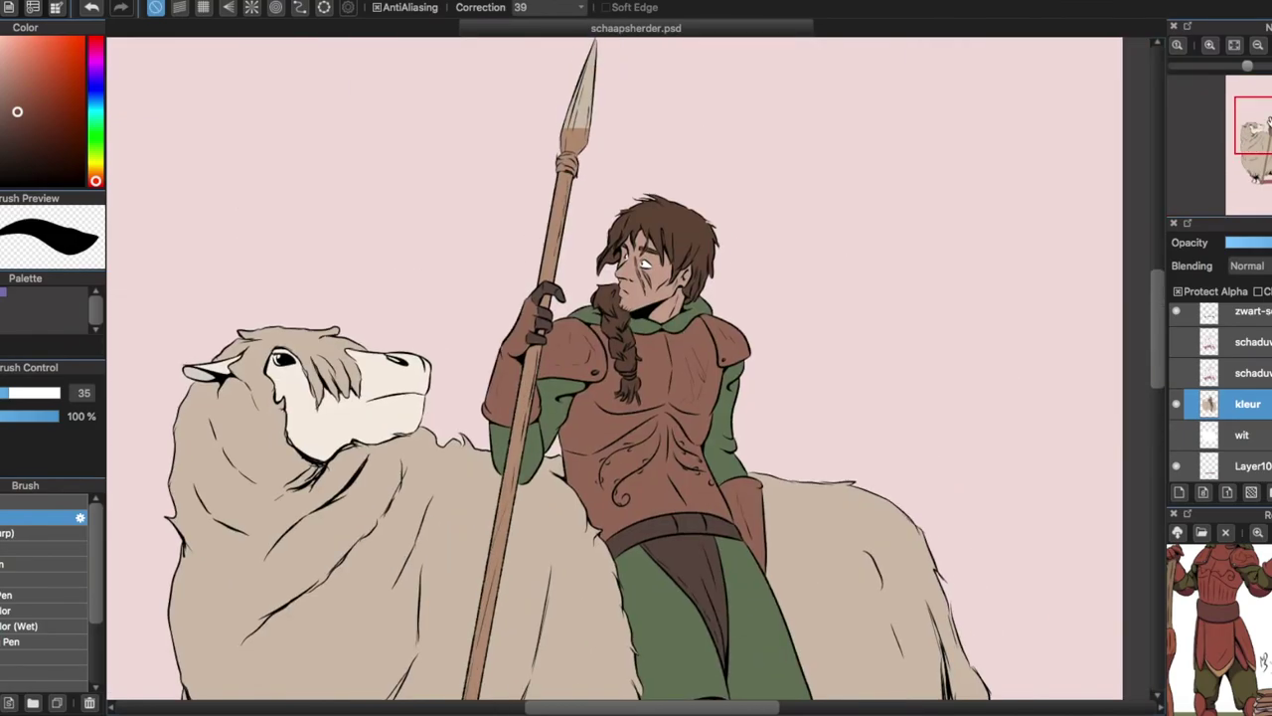
- Paint the binding below the staff's head light tan with a size 35 brush
click(572, 309)
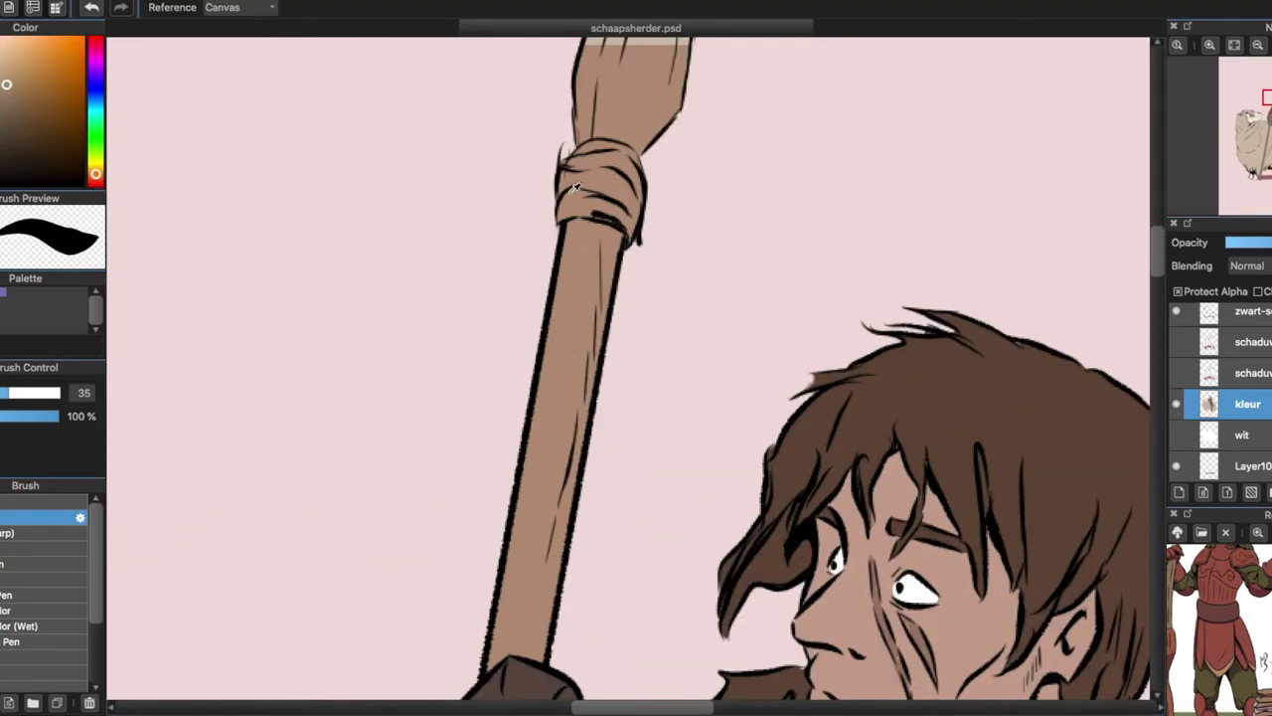
key(b)
drag(577, 149, 636, 191)
mouse_move(557, 193)
mouse_down()
mouse_move(651, 209)
mouse_move(637, 239)
mouse_up()
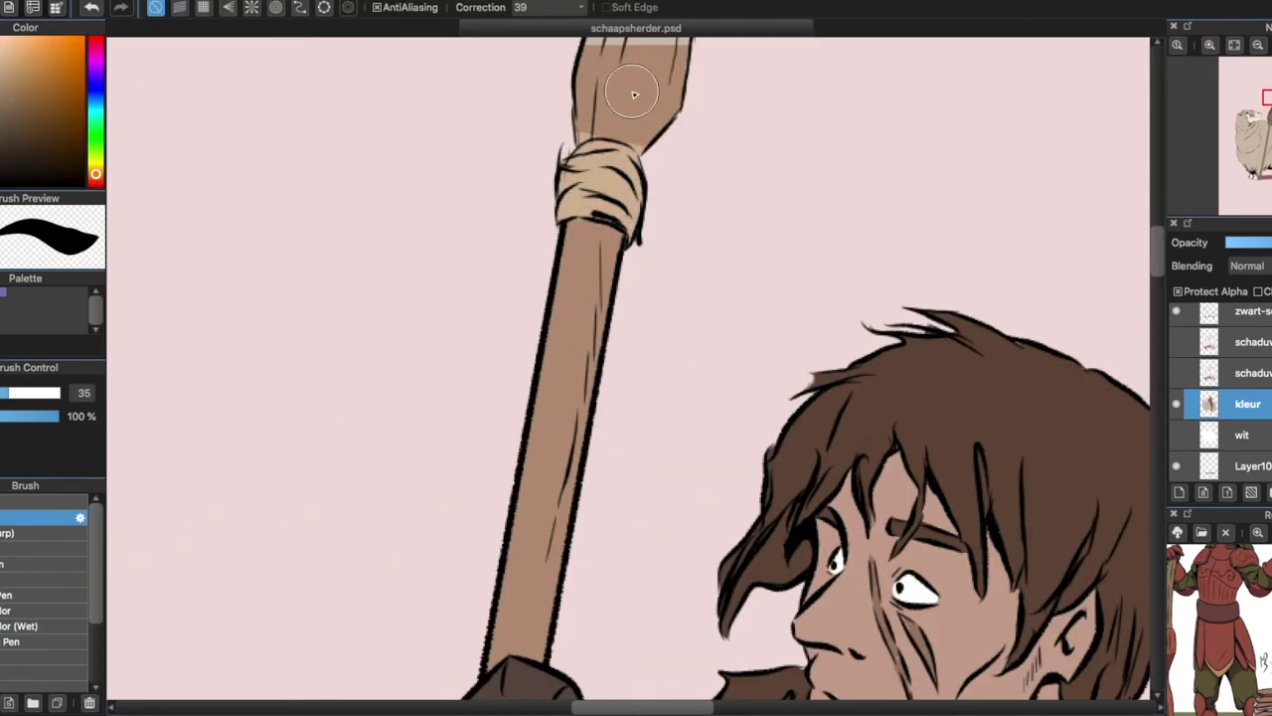
- Switch to the first shadow layer and brush soft shading at 30% opacity onto the sheep's forelock, cheek and throat
scroll(634, 94, up, 5)
scroll(659, 454, down, 2)
scroll(591, 170, up, 1)
key(u)
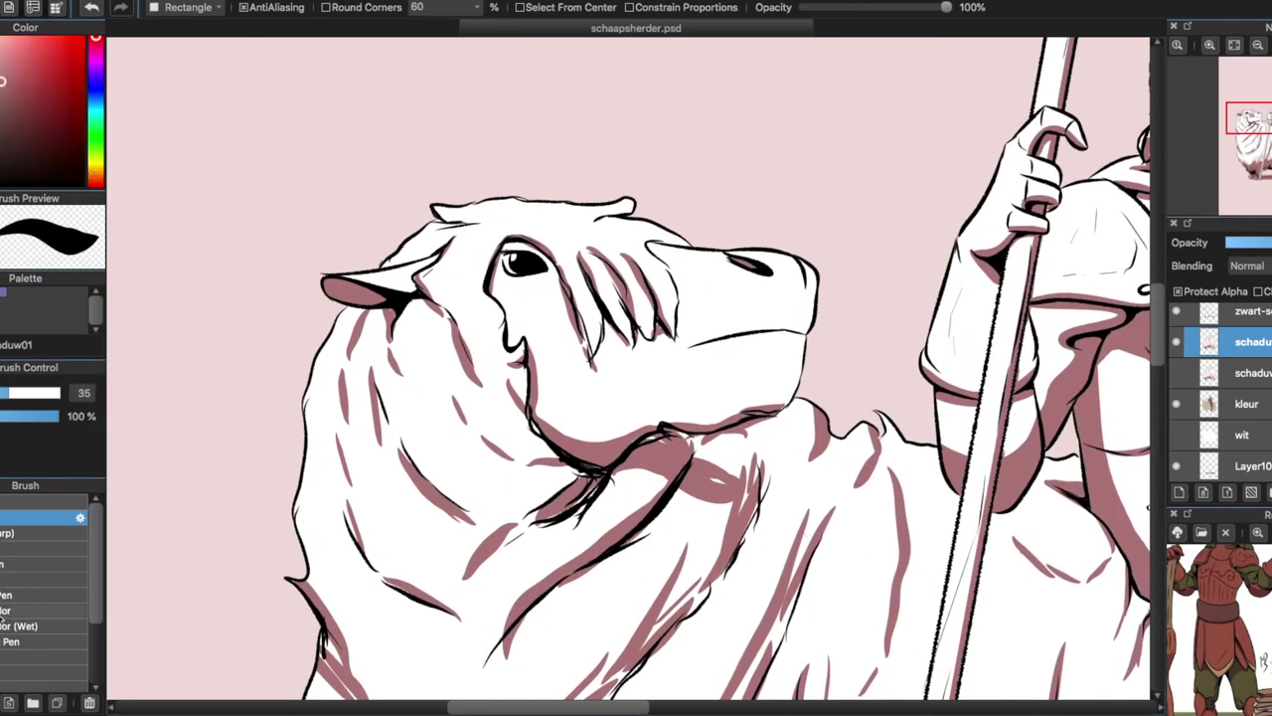
key(b)
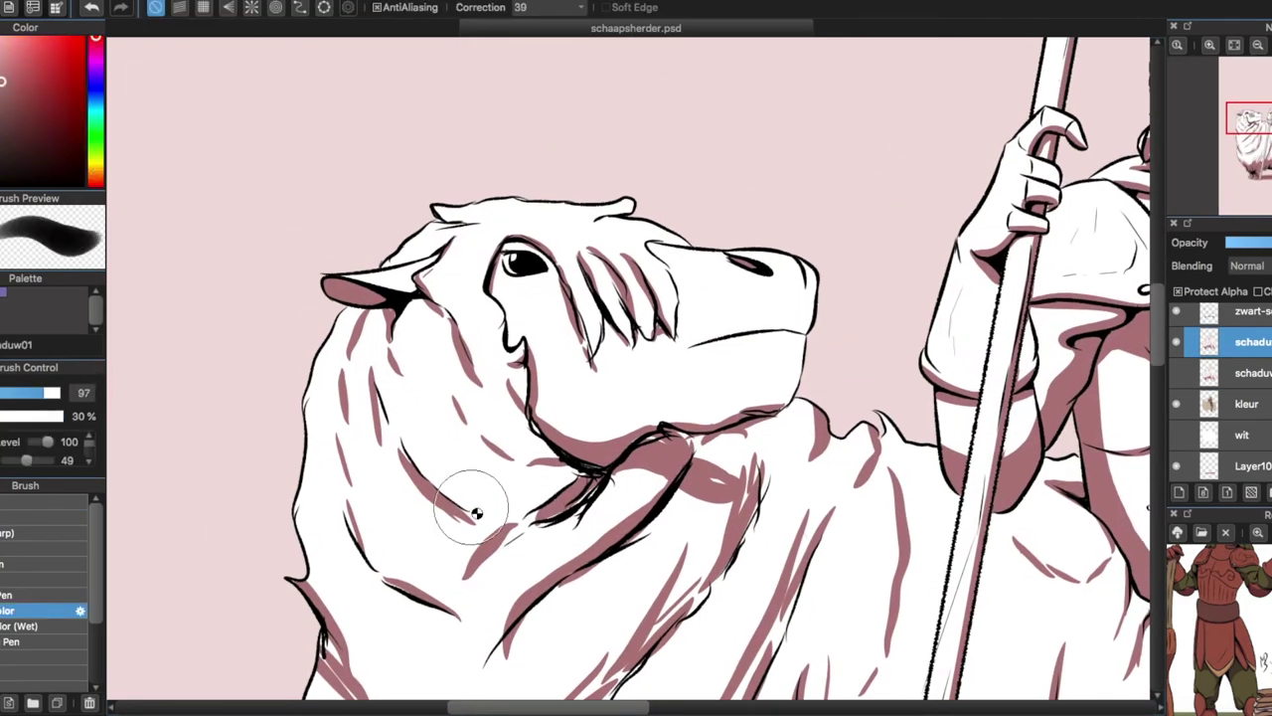
drag(509, 223, 631, 257)
mouse_move(416, 288)
mouse_down()
mouse_move(597, 437)
mouse_move(785, 403)
mouse_up()
drag(739, 447, 726, 586)
drag(795, 478, 857, 402)
drag(817, 497, 883, 425)
- Blend soft red shading between the cel shadows in the wool of the sheep's neck
scroll(845, 447, down, 3)
scroll(845, 447, up, 2)
drag(507, 443, 601, 367)
drag(512, 516, 607, 427)
drag(442, 536, 572, 457)
drag(437, 318, 449, 467)
drag(467, 378, 537, 479)
drag(483, 512, 557, 448)
drag(661, 423, 548, 537)
drag(459, 587, 412, 427)
mouse_move(442, 566)
mouse_down()
mouse_move(511, 537)
mouse_move(487, 507)
mouse_up()
- Soften the cel shadows on the wool folds of the sheep's throat and shoulder with red at 30% opacity
drag(696, 422, 646, 547)
drag(671, 472, 591, 592)
drag(631, 566, 477, 684)
drag(810, 437, 780, 596)
mouse_move(959, 457)
mouse_down()
mouse_move(874, 511)
mouse_move(959, 587)
mouse_up()
- Brush soft red shading along the diagonal wool folds of the sheep's chest with a size 34 brush
scroll(465, 326, down, 3)
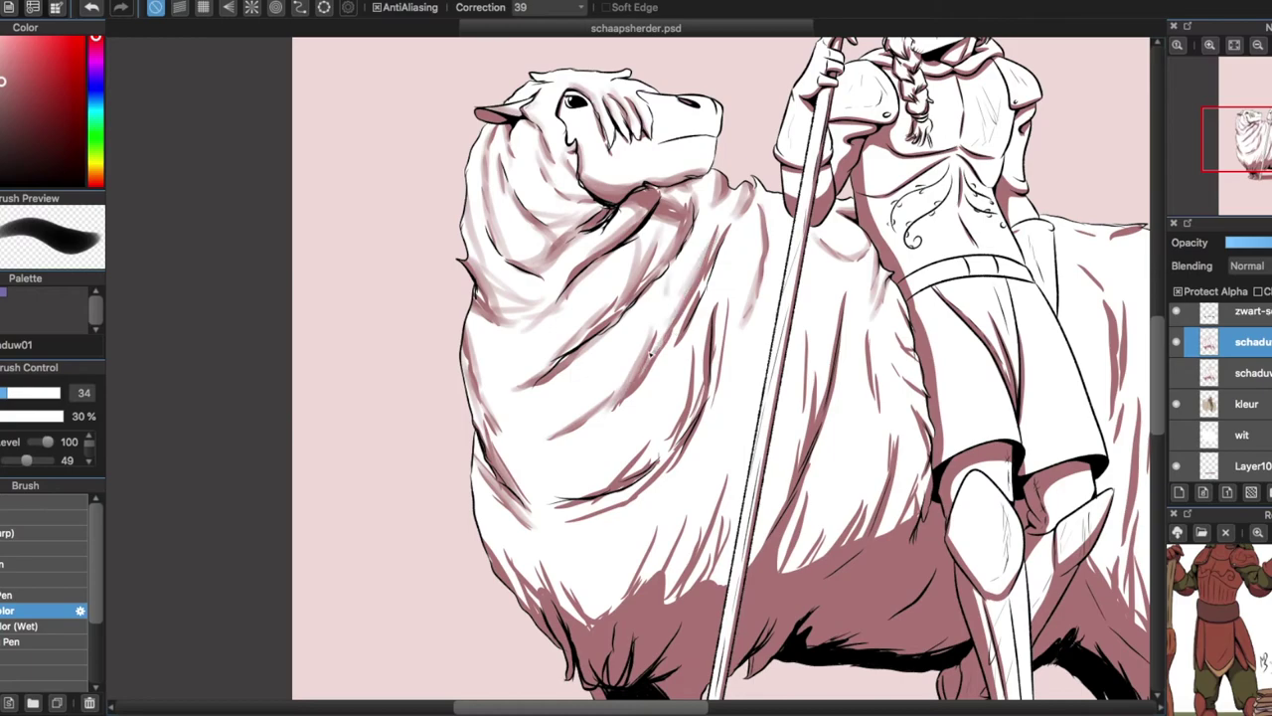
drag(499, 389, 522, 352)
drag(685, 333, 576, 502)
drag(716, 273, 676, 438)
mouse_move(686, 428)
mouse_down()
mouse_move(561, 527)
mouse_move(497, 526)
mouse_move(587, 621)
mouse_up()
- Blend the upper edge of the dark belly shadow into the wool around the staff with a size 58 brush
key(bracketright)
mouse_move(656, 497)
mouse_down()
mouse_move(628, 590)
mouse_move(686, 519)
mouse_up()
drag(725, 469, 668, 597)
drag(801, 367, 808, 467)
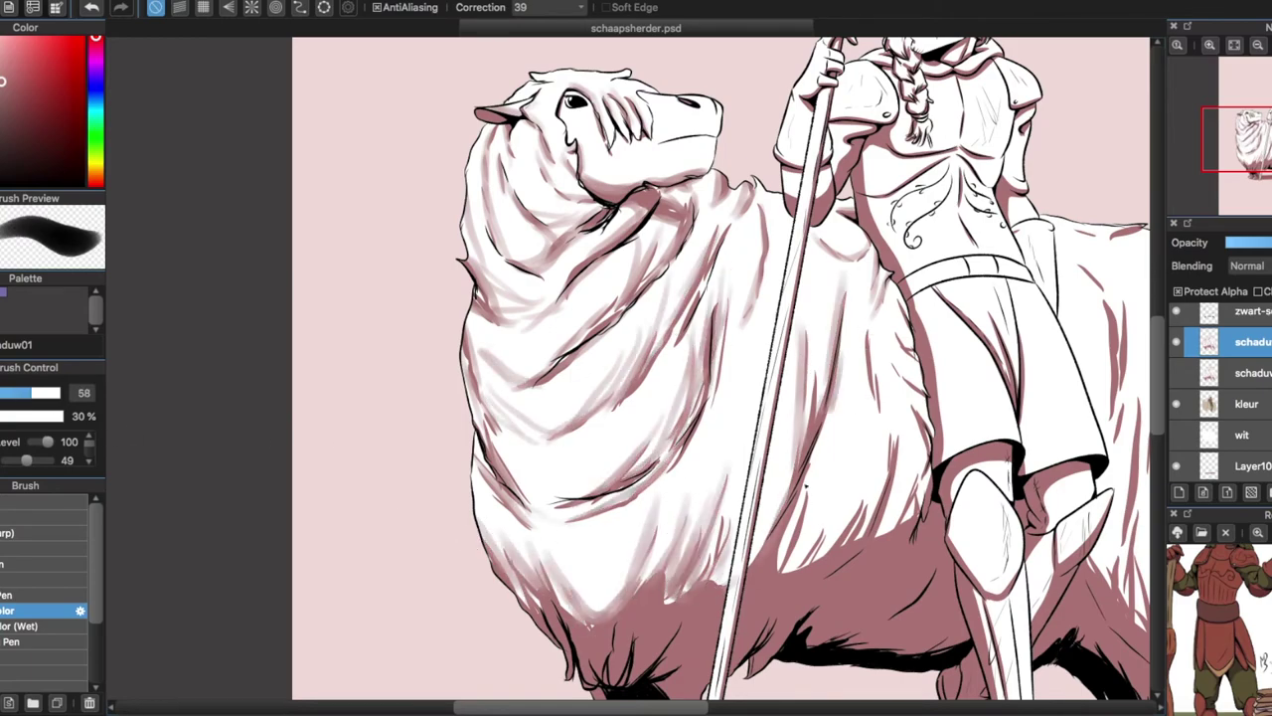
drag(839, 378, 785, 577)
- Add finer red shading to the wool beside the shepherd's hip with a size 35 brush
key(bracketleft)
key(bracketleft)
key(bracketleft)
key(bracketleft)
mouse_move(870, 467)
mouse_down()
mouse_move(868, 542)
mouse_move(903, 394)
mouse_up()
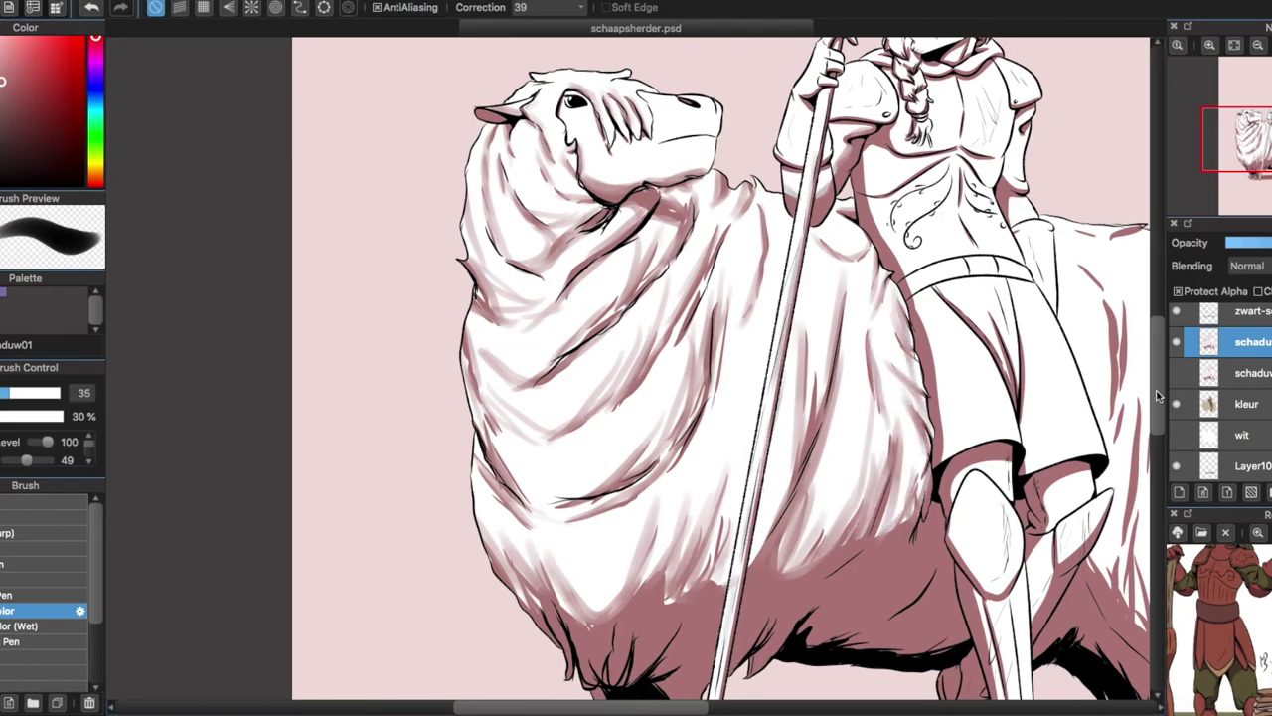
- Brush soft red shading into the strands of the shepherd's hair with a size 23 brush
scroll(1159, 396, down, 5)
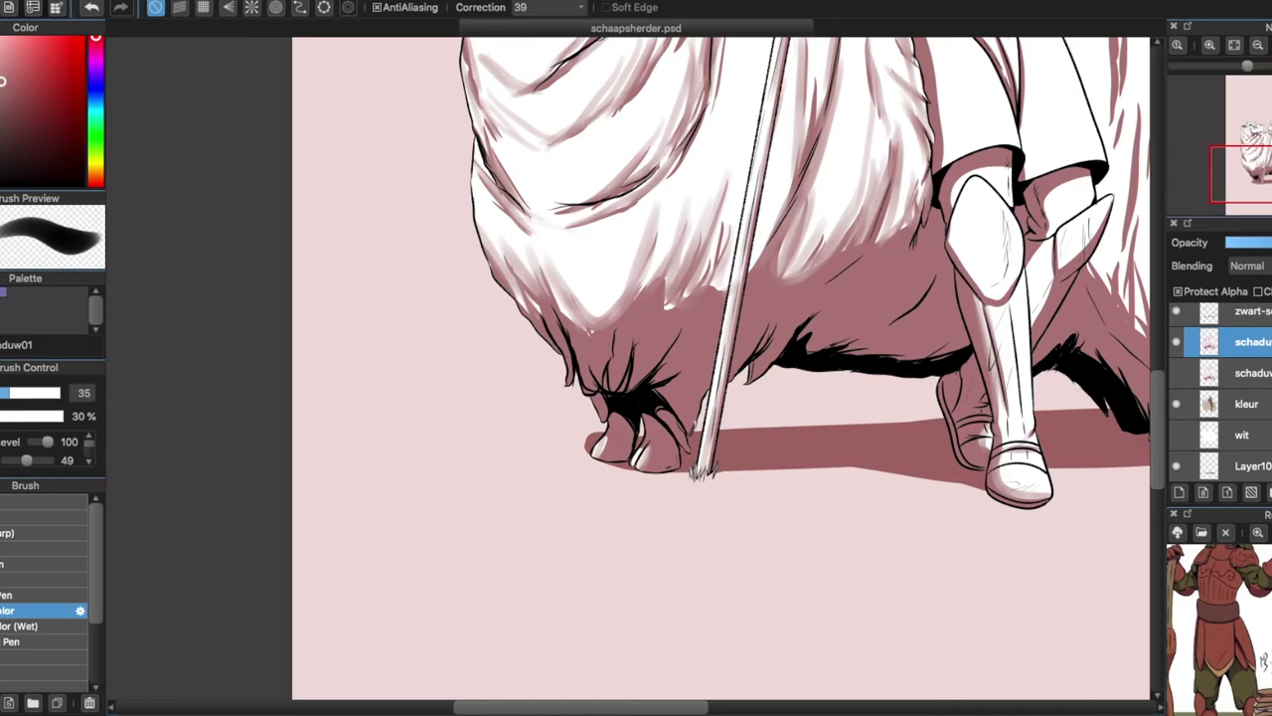
scroll(701, 472, up, 5)
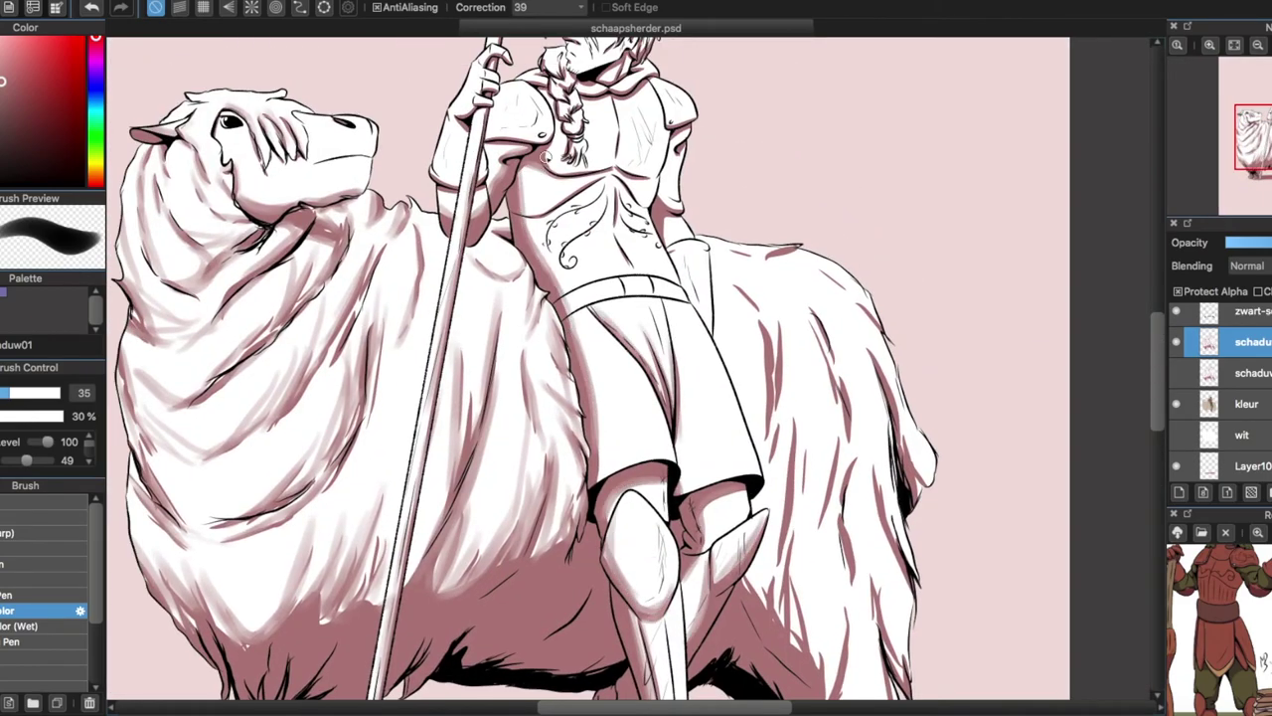
scroll(701, 115, up, 5)
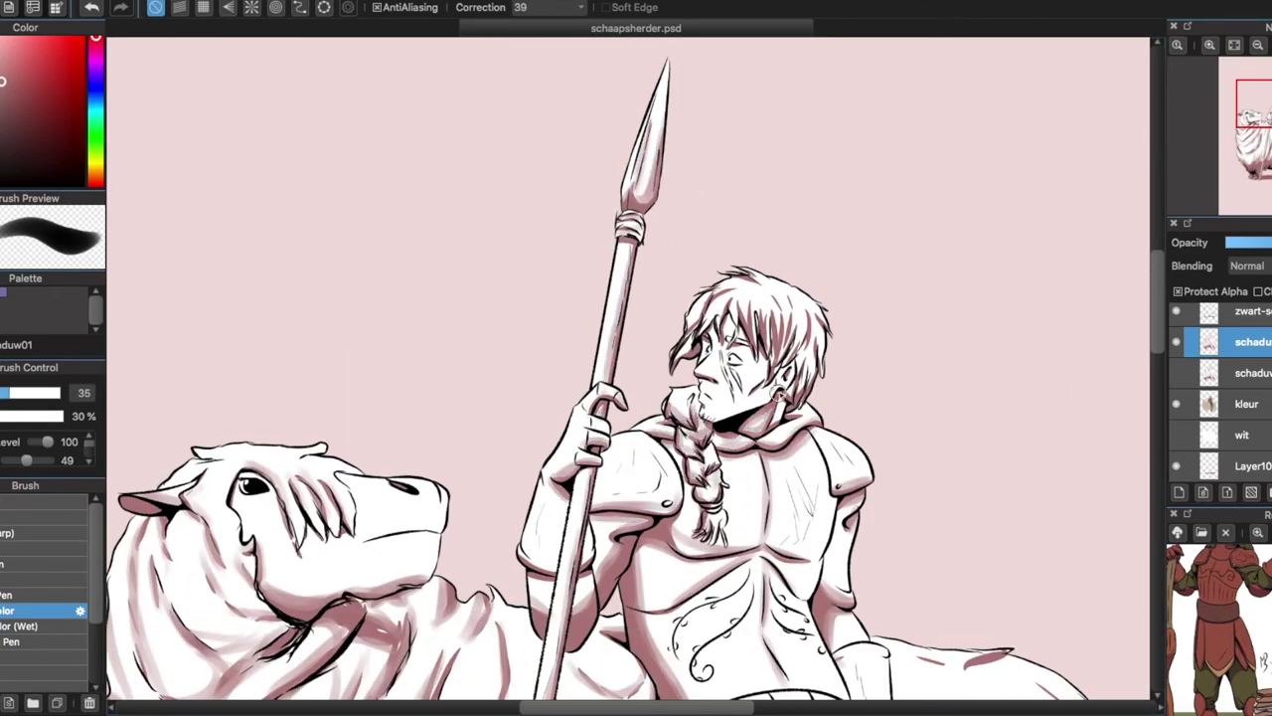
scroll(777, 403, up, 4)
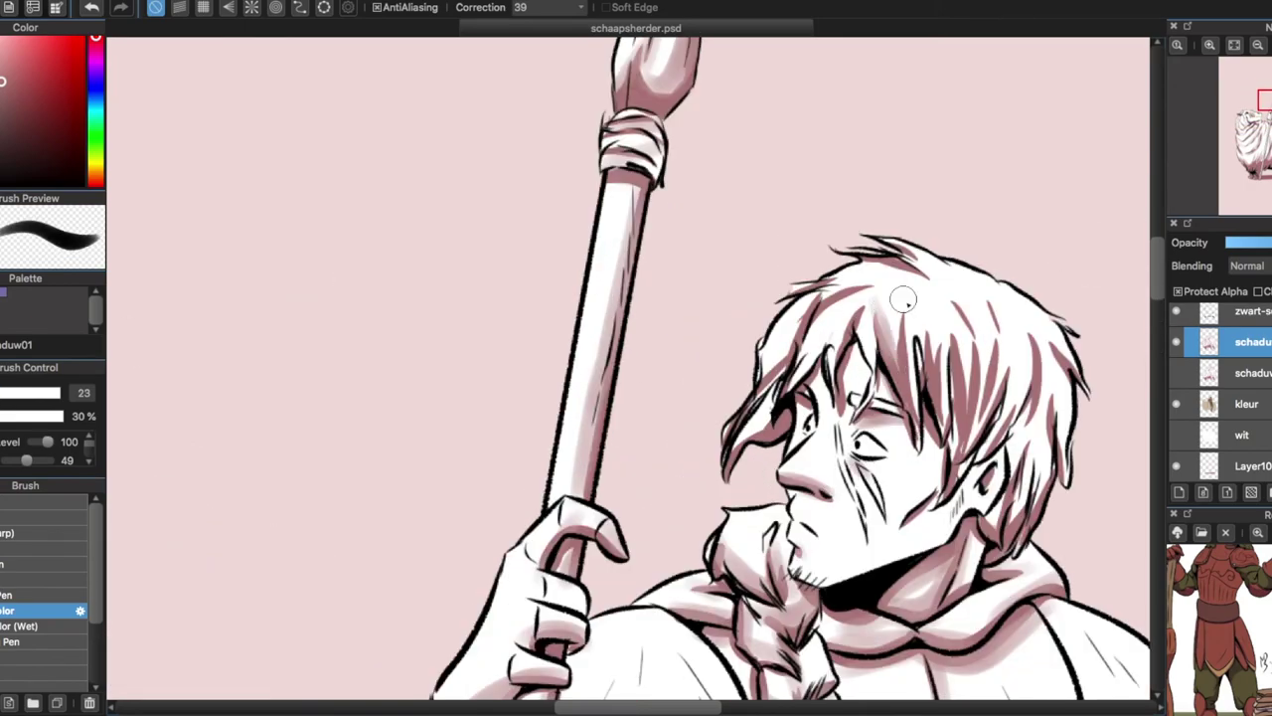
drag(925, 316, 949, 417)
drag(969, 298, 1004, 453)
drag(1034, 393, 1063, 507)
drag(865, 296, 790, 366)
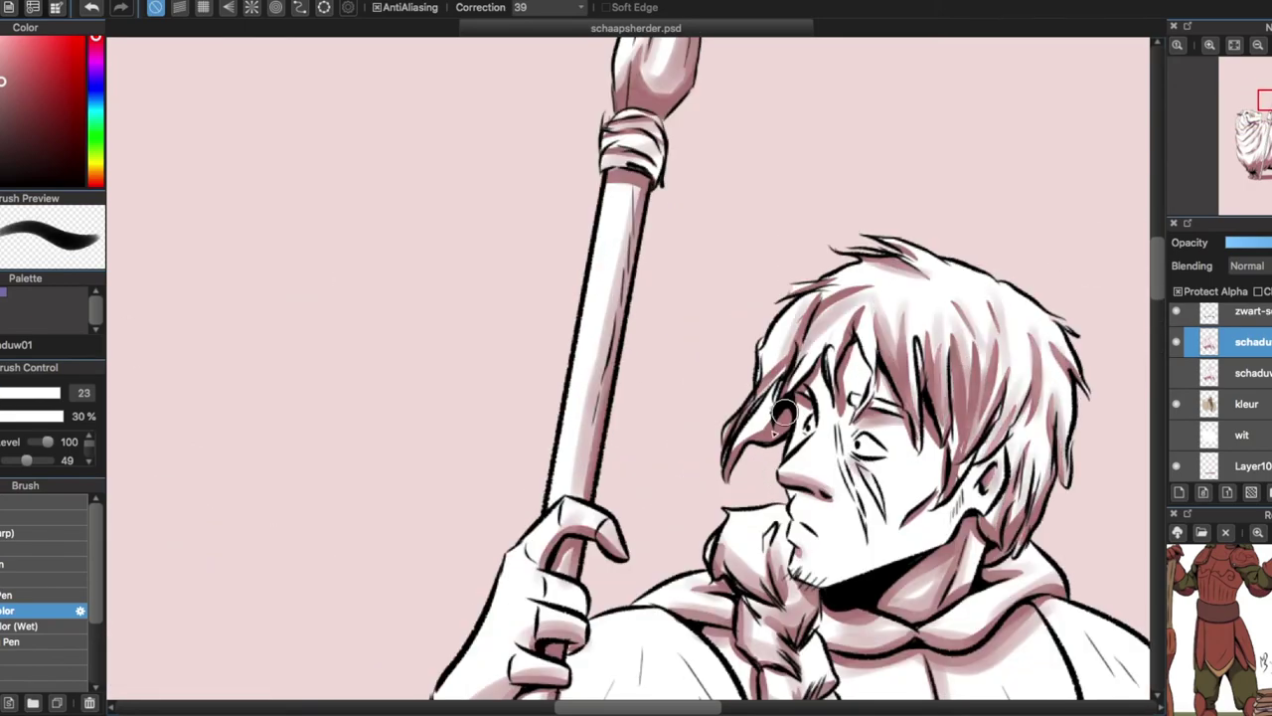
- Brush soft red shading down the wool of the sheep's hindquarters and rear leg with a size 44 brush
scroll(781, 409, down, 3)
key(bracketright)
mouse_move(786, 313)
mouse_down()
mouse_move(686, 333)
mouse_move(741, 547)
mouse_up()
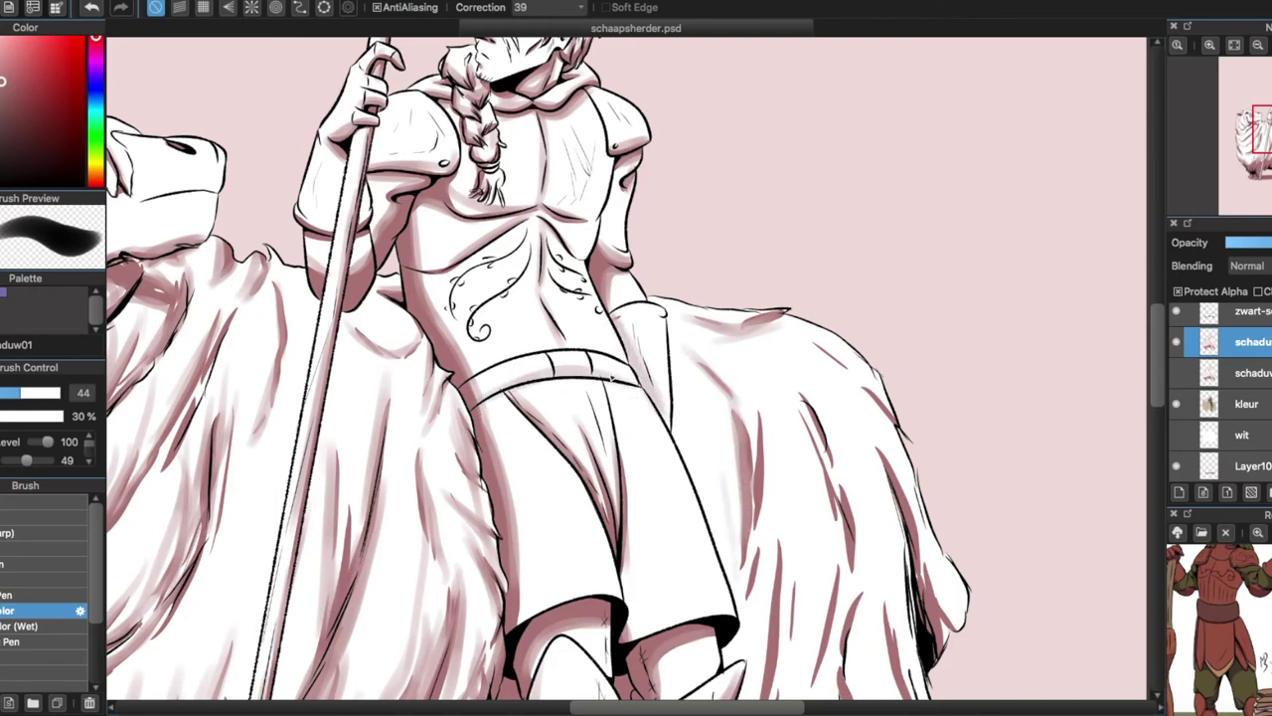
drag(754, 398, 767, 527)
drag(825, 338, 855, 567)
mouse_move(914, 527)
mouse_down()
mouse_move(959, 646)
mouse_move(944, 303)
mouse_up()
mouse_move(760, 203)
mouse_down()
mouse_move(815, 555)
mouse_move(840, 224)
mouse_up()
drag(825, 130, 839, 363)
drag(765, 184, 760, 338)
mouse_move(895, 164)
mouse_down()
mouse_move(880, 387)
mouse_move(901, 636)
mouse_up()
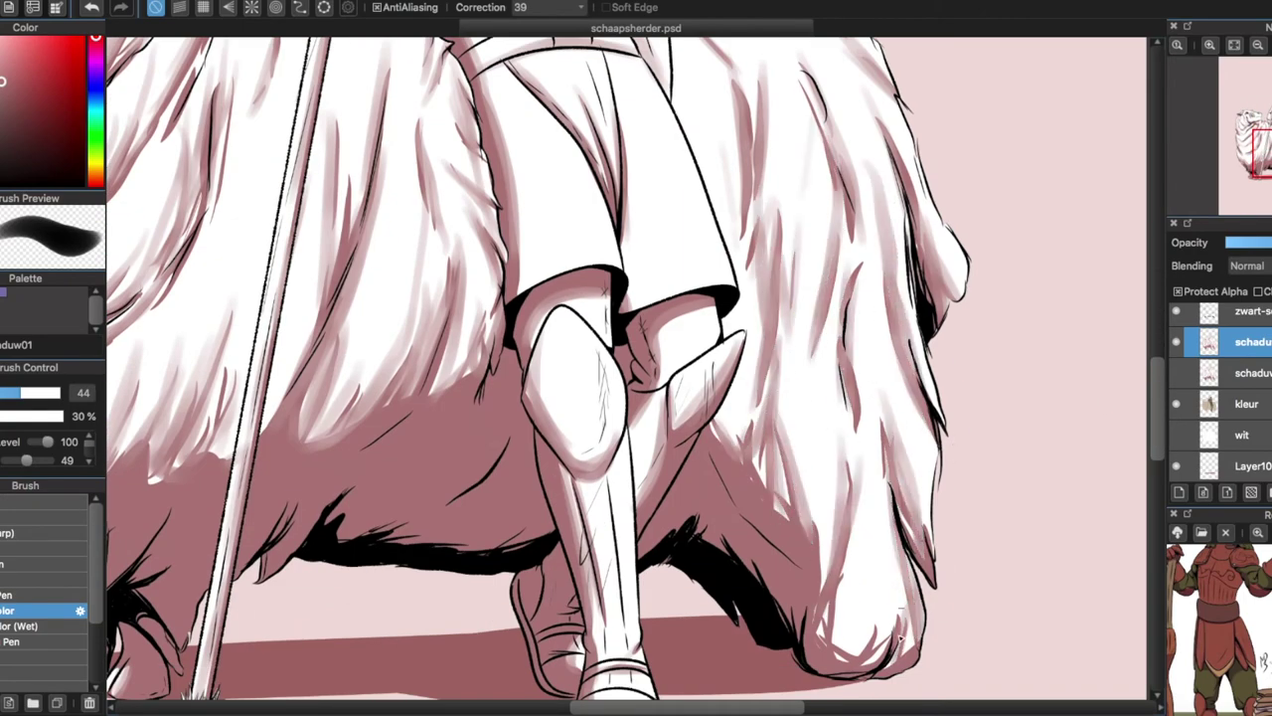
- Set the softened shadow layer's blending mode to Multiply over the flat colours
click(1233, 45)
click(1247, 265)
click(1260, 378)
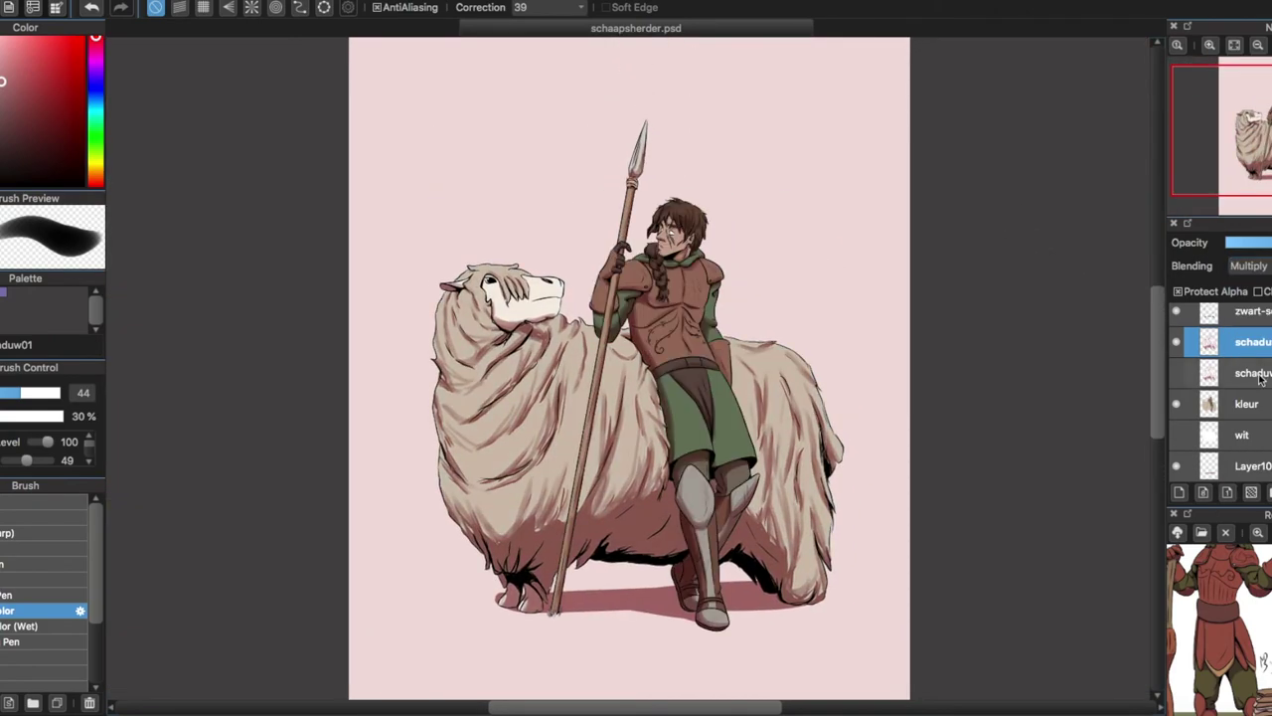
- Add a layer beneath the cast shadow and fill a wide muted green ground band across it behind the feet
key(super+shift+n)
key(super+minus)
key(g)
key(super+z)
drag(519, 179, 552, 225)
click(97, 147)
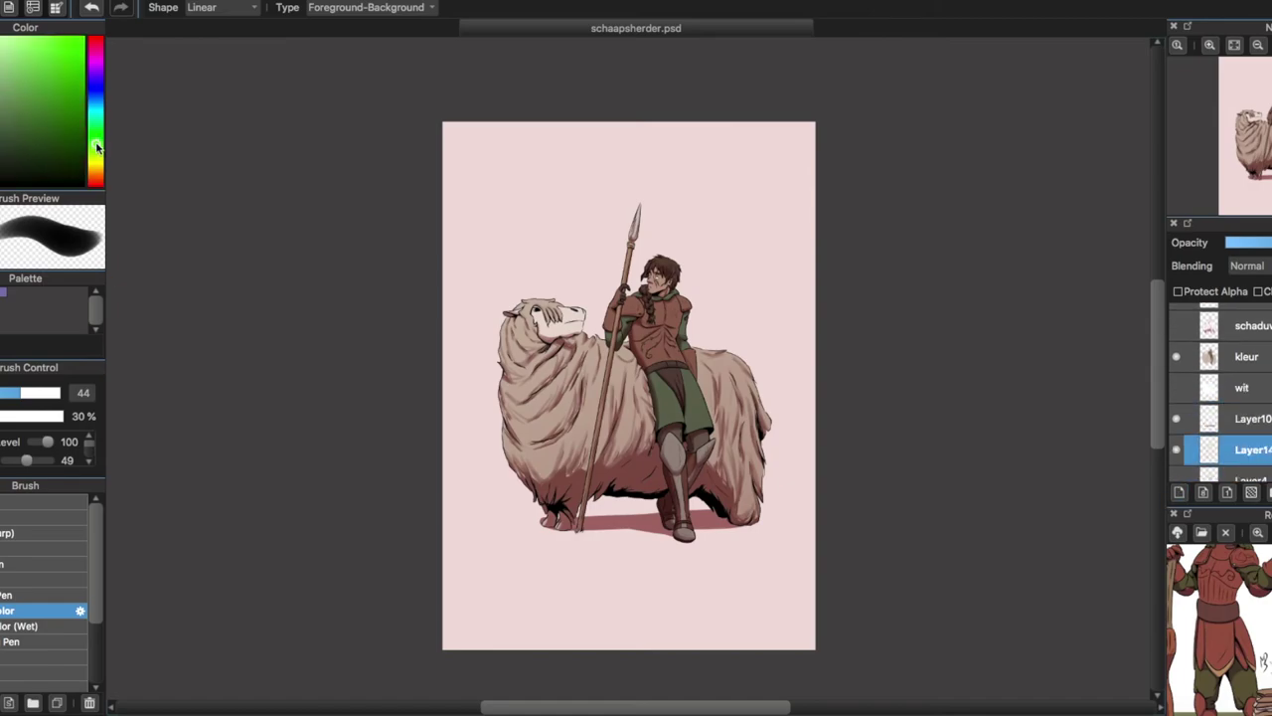
key(m)
drag(364, 468, 855, 560)
key(super+shift+f)
key(v)
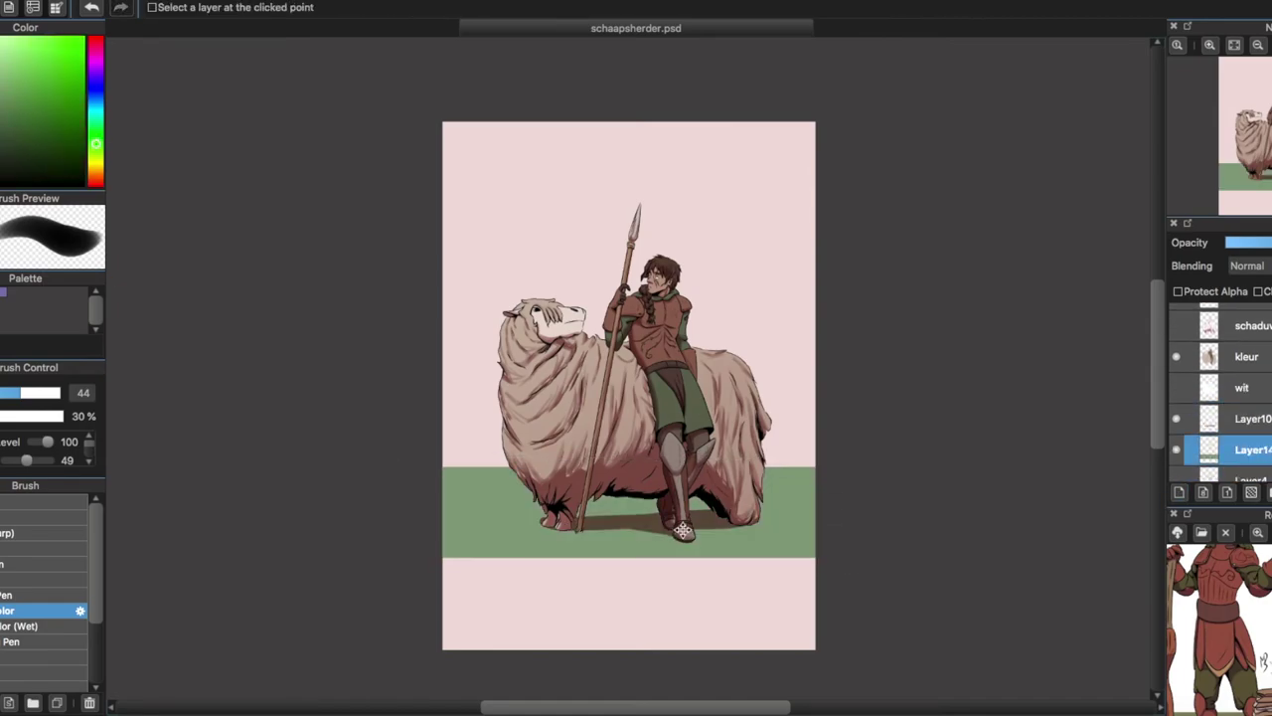
- Set the cast shadow's layer, Layer10, to Multiply blending
click(626, 525)
scroll(576, 418, up, 6)
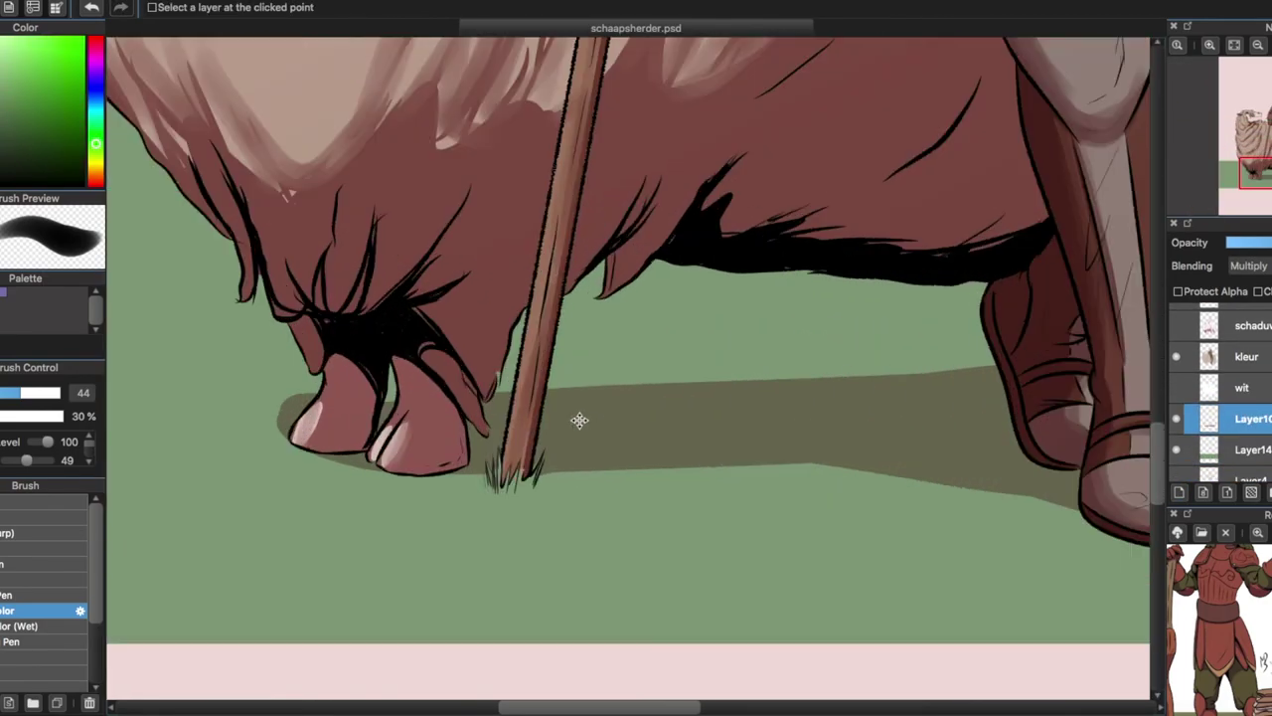
scroll(577, 418, down, 6)
scroll(636, 328, up, 3)
- Set the new layer above the shadow layers to Screen blending and name it as the highlight layer
click(1249, 266)
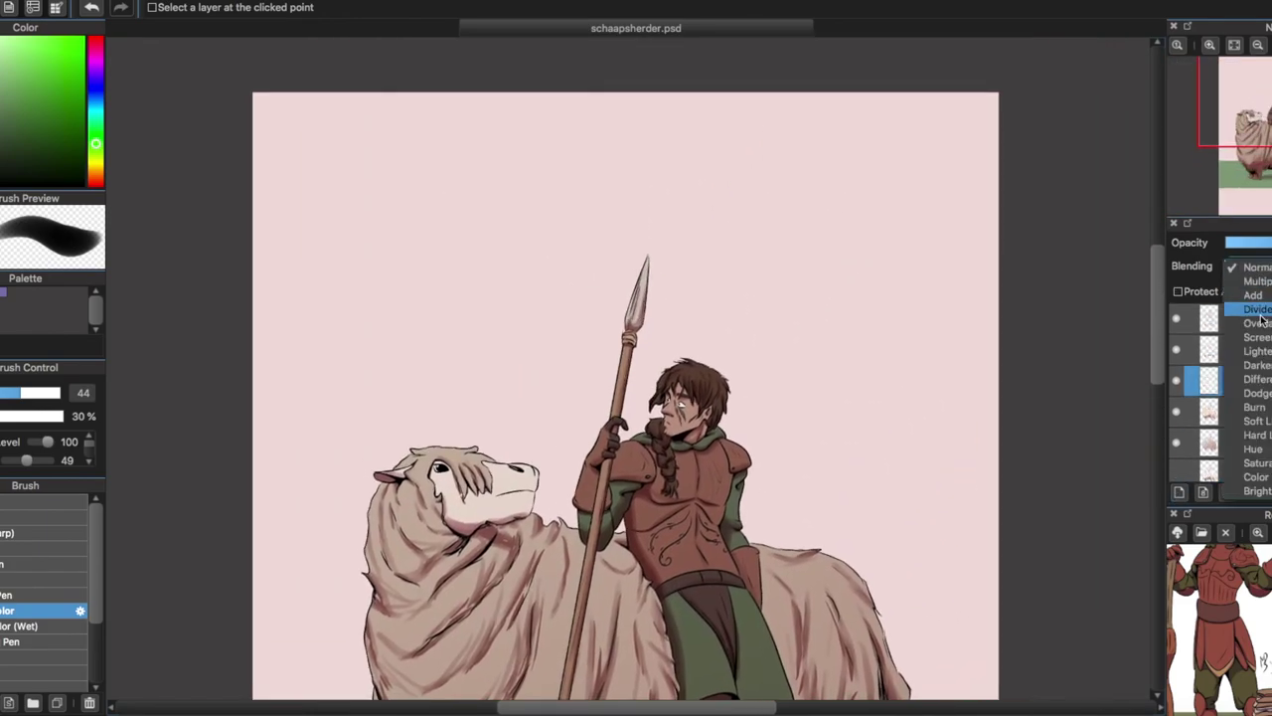
click(1248, 328)
double_click(1248, 383)
text(highlig)
key(Return)
- Paint a light highlight along the tip of the spearhead with a colour sampled from the blade
scroll(636, 358, up, 8)
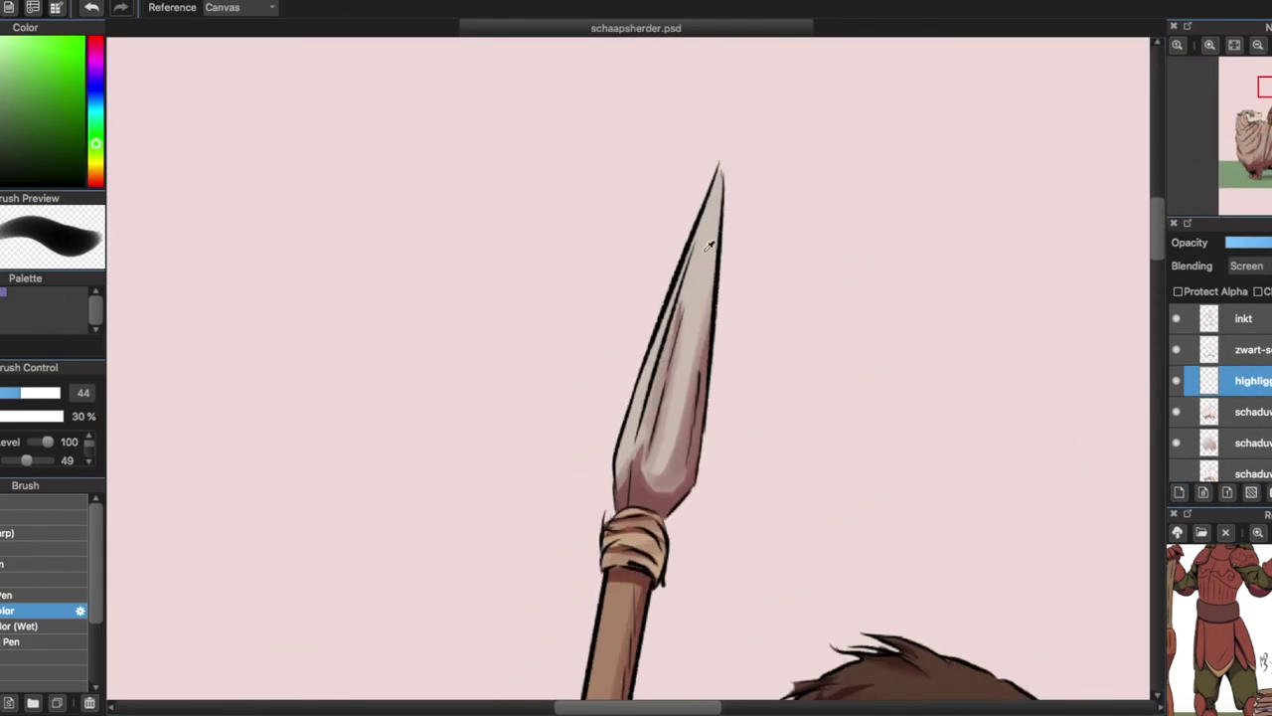
key(b)
drag(719, 169, 682, 291)
scroll(682, 290, down, 8)
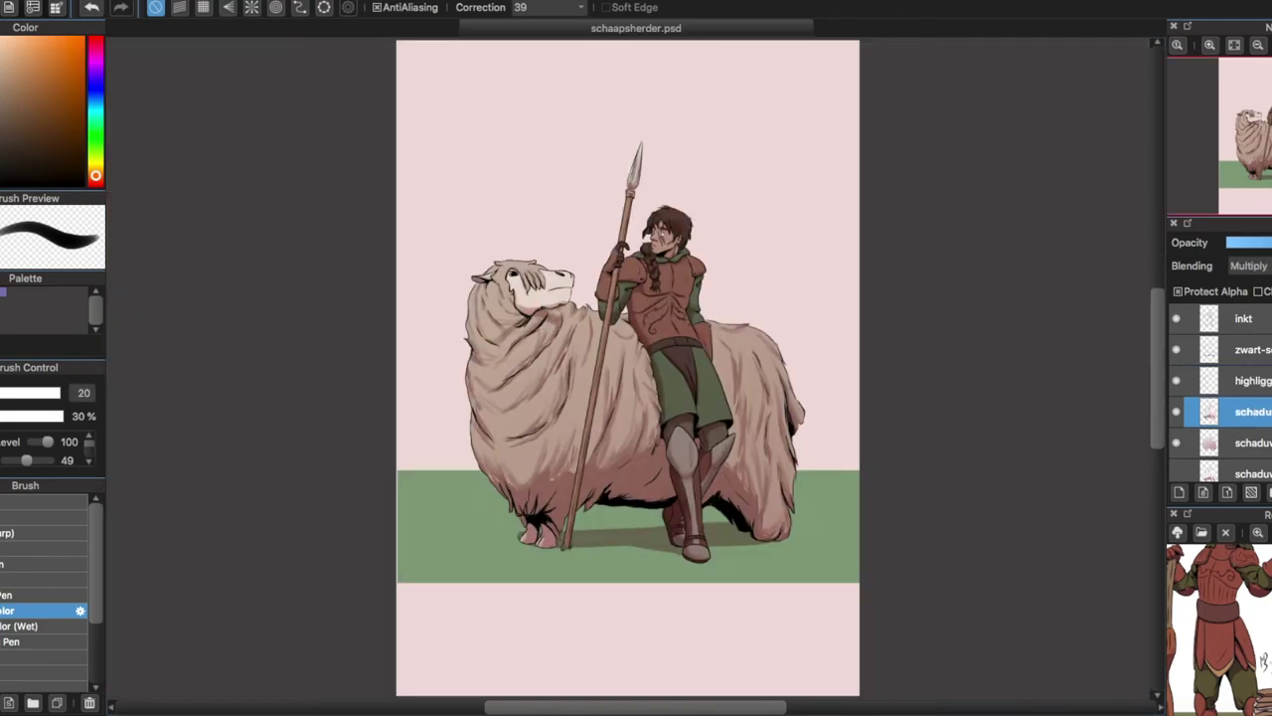
- Correct the spelling of the highlight layer's name
click(1251, 442)
double_click(1250, 381)
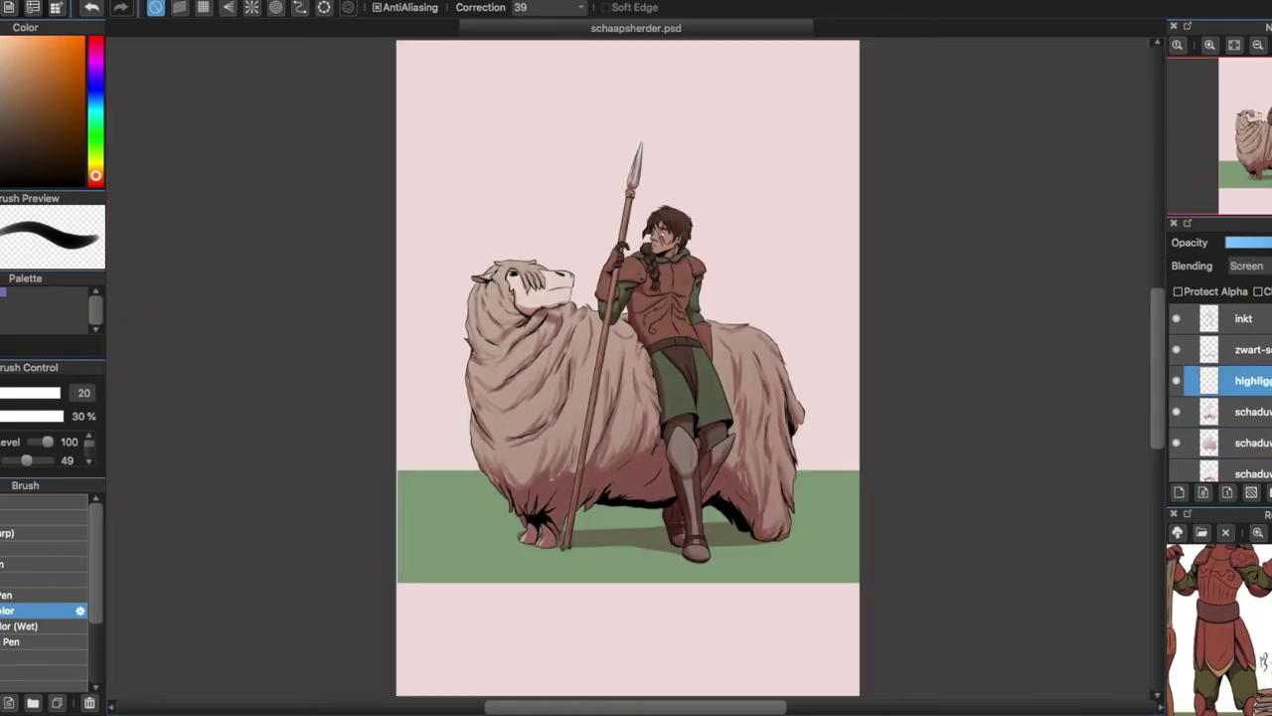
key(Return)
- Paint highlights on the shepherd's armour, knee plates and toe caps on the highlight layer, using sampled colours
scroll(636, 358, up, 5)
scroll(446, 414, up, 3)
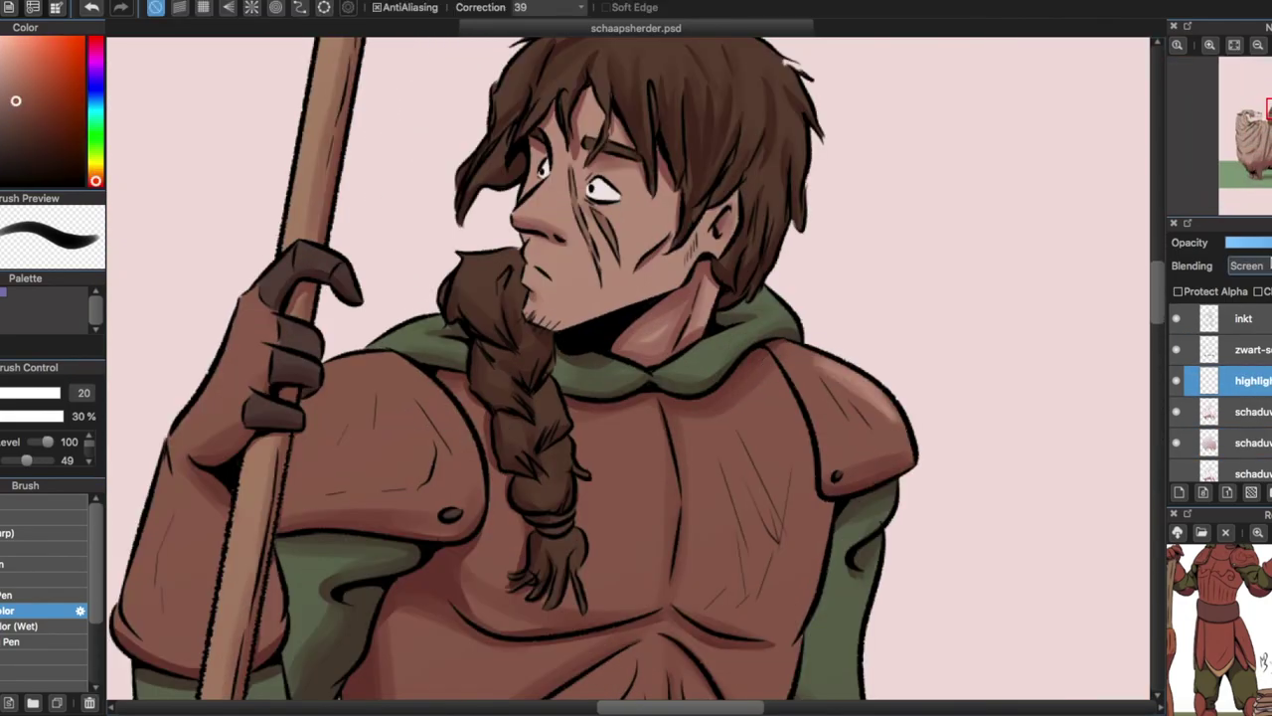
scroll(455, 421, down, 5)
scroll(770, 429, up, 1)
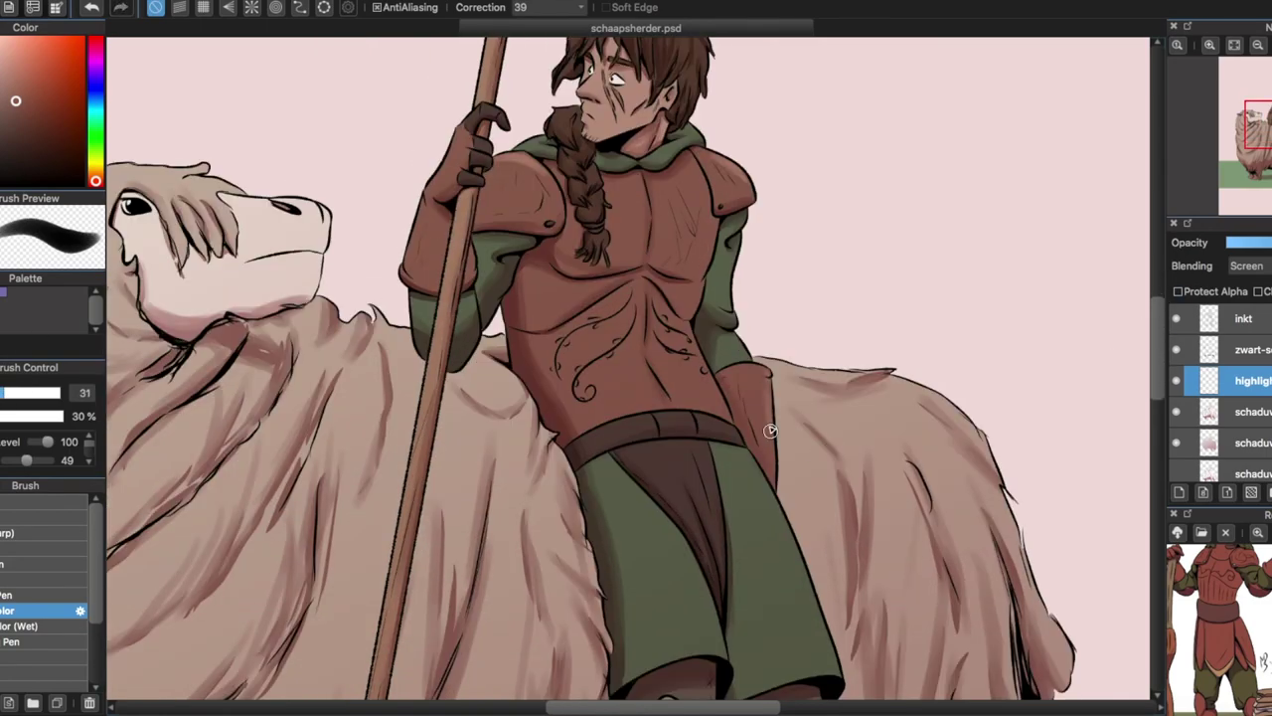
scroll(731, 311, down, 3)
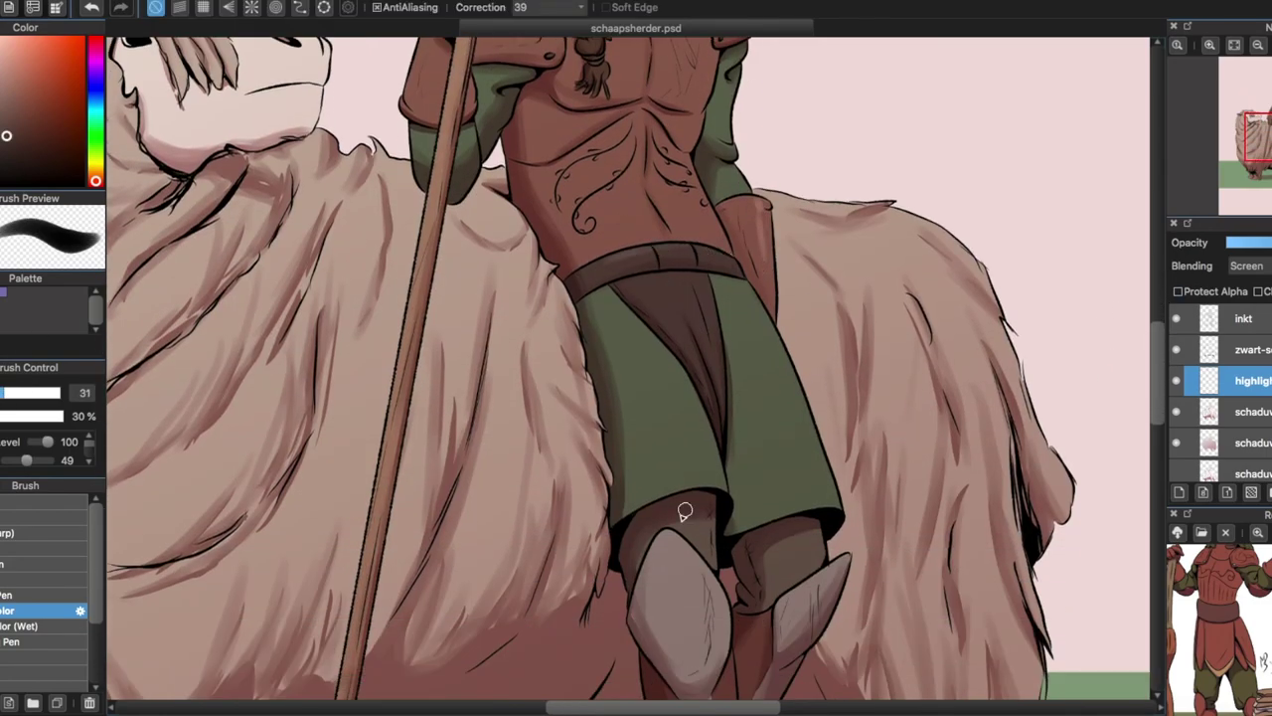
scroll(704, 302, down, 7)
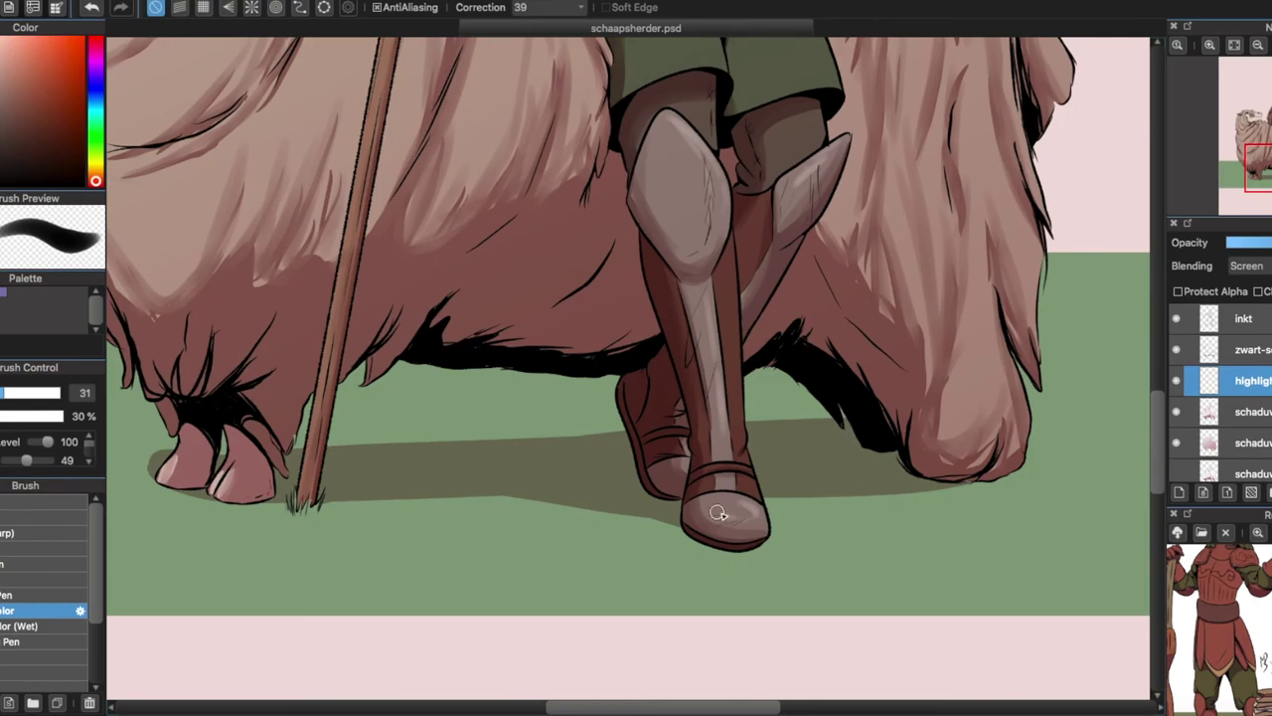
key(b)
scroll(611, 536, up, 10)
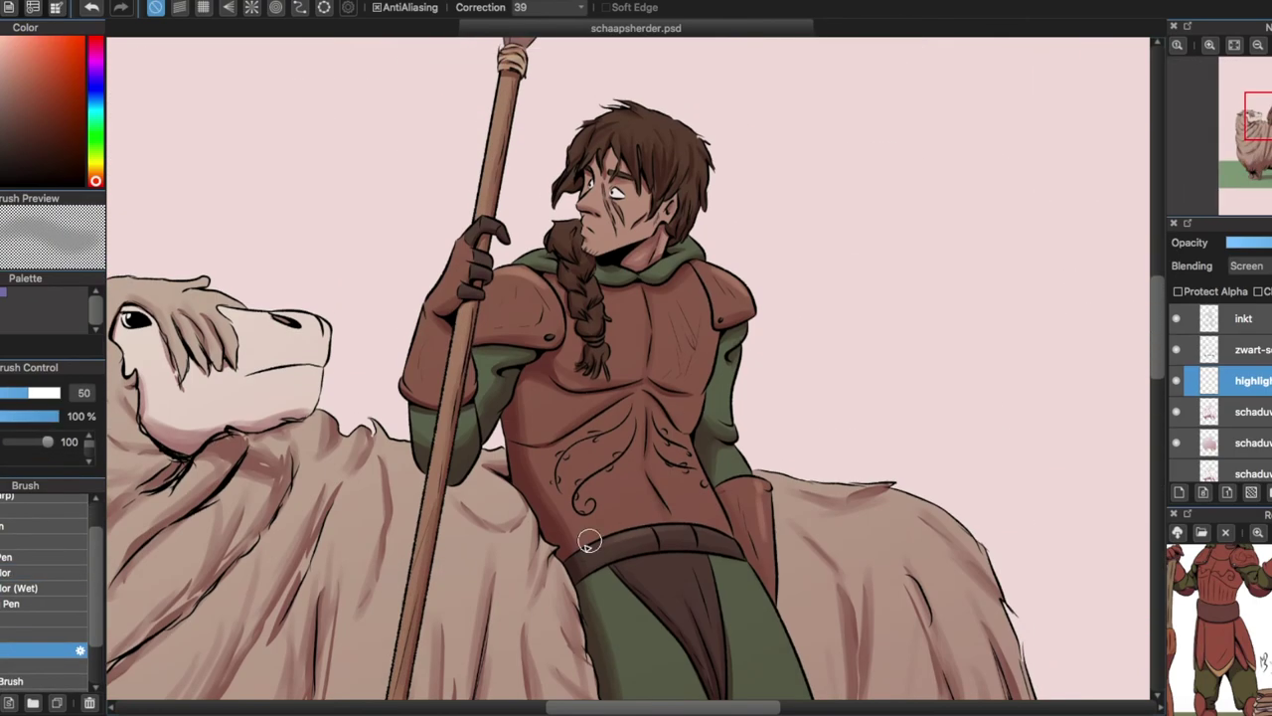
scroll(545, 280, up, 4)
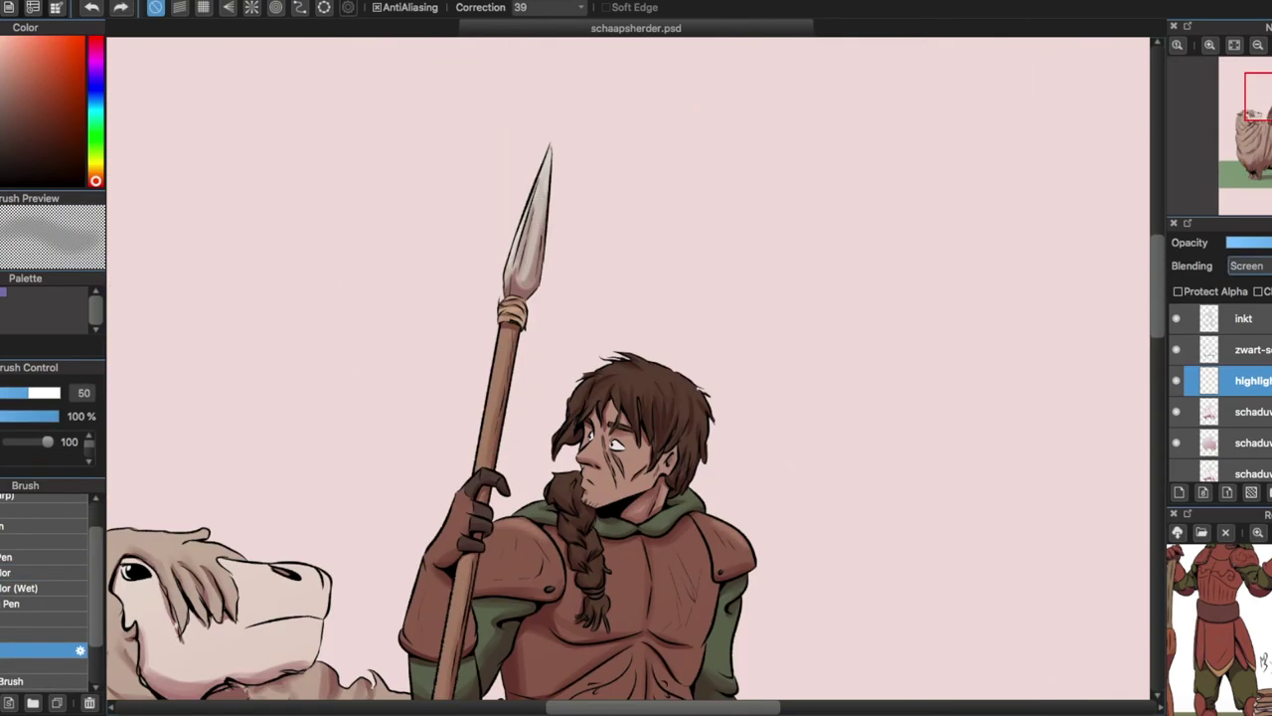
scroll(1143, 335, down, 4)
- Deepen the soft shading on the shepherd's neck on the Multiply shadow layer with a size 16 brush
click(1245, 425)
scroll(1059, 293, up, 5)
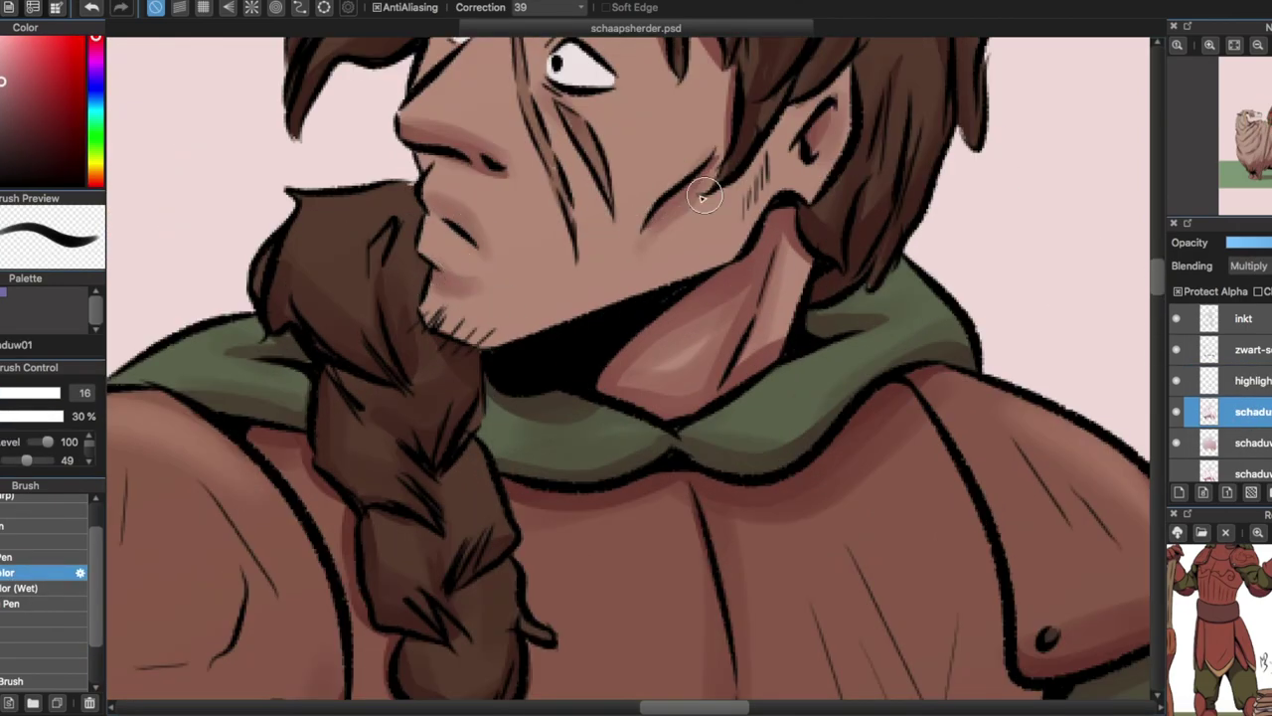
drag(815, 265, 615, 386)
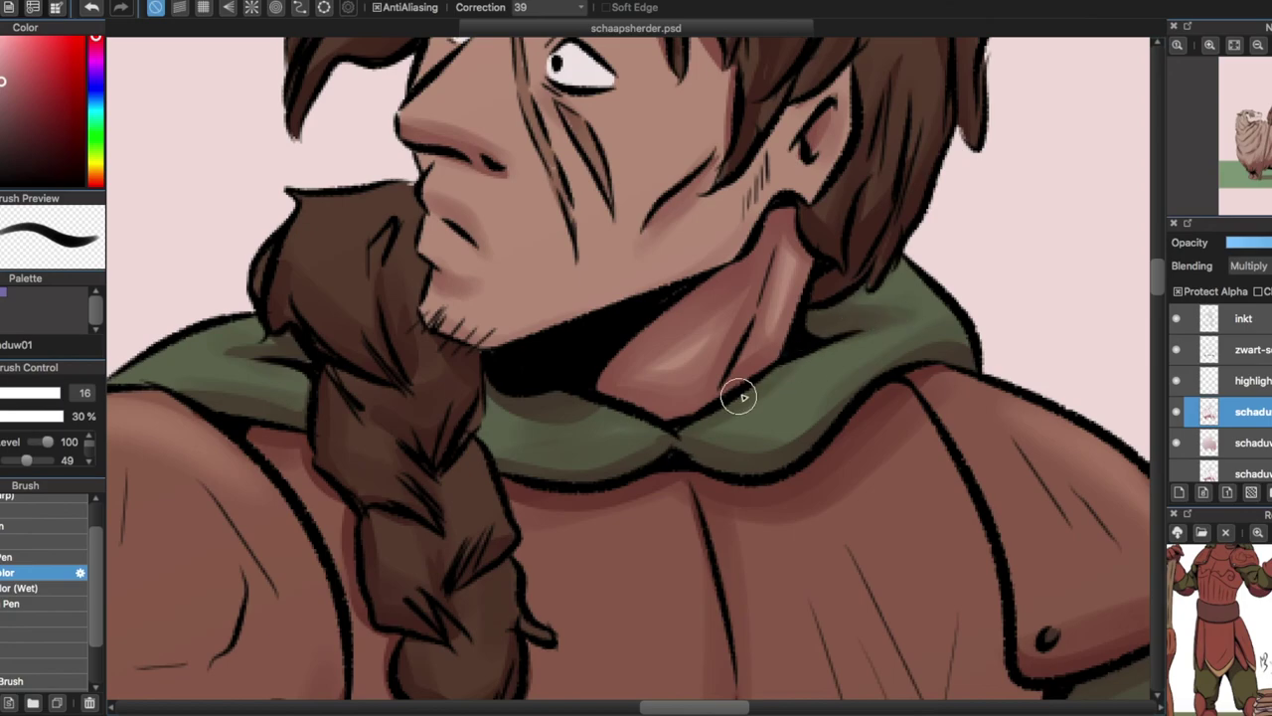
scroll(739, 396, down, 5)
- Fill a wide muted blue sky band behind the shepherd's upper body on the green ground's layer
click(1247, 407)
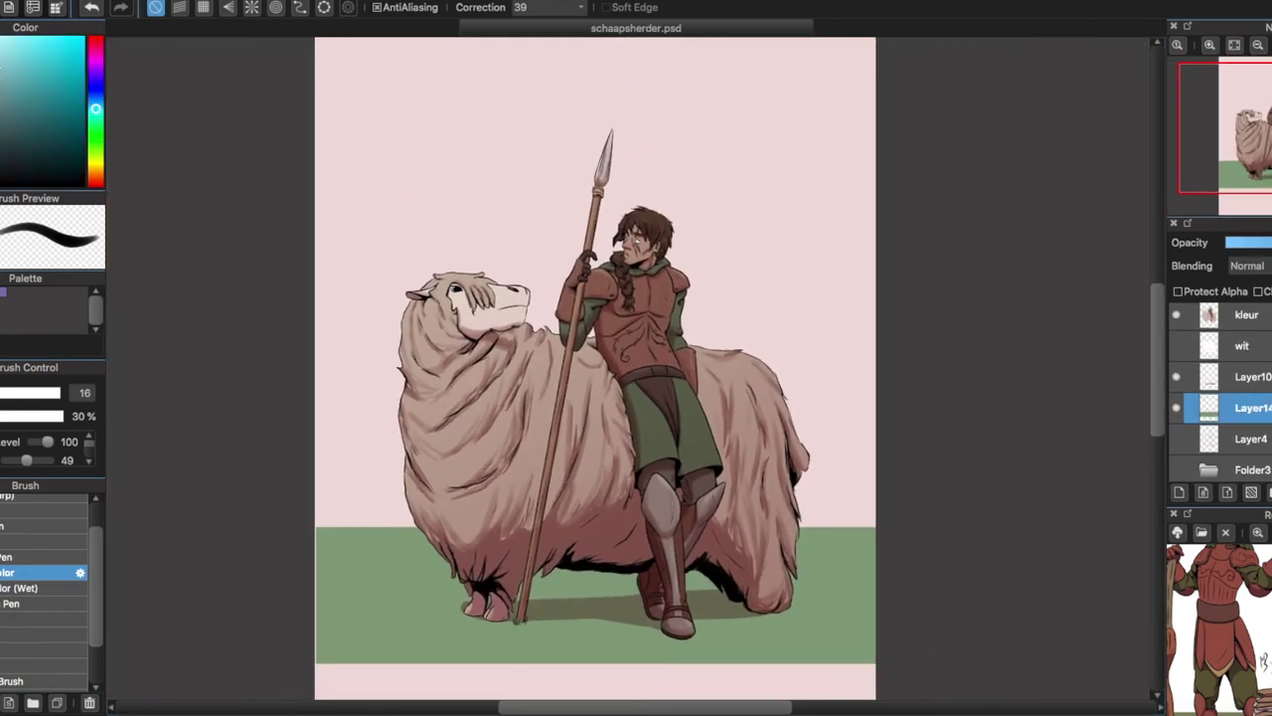
key(m)
drag(281, 318, 971, 477)
key(i)
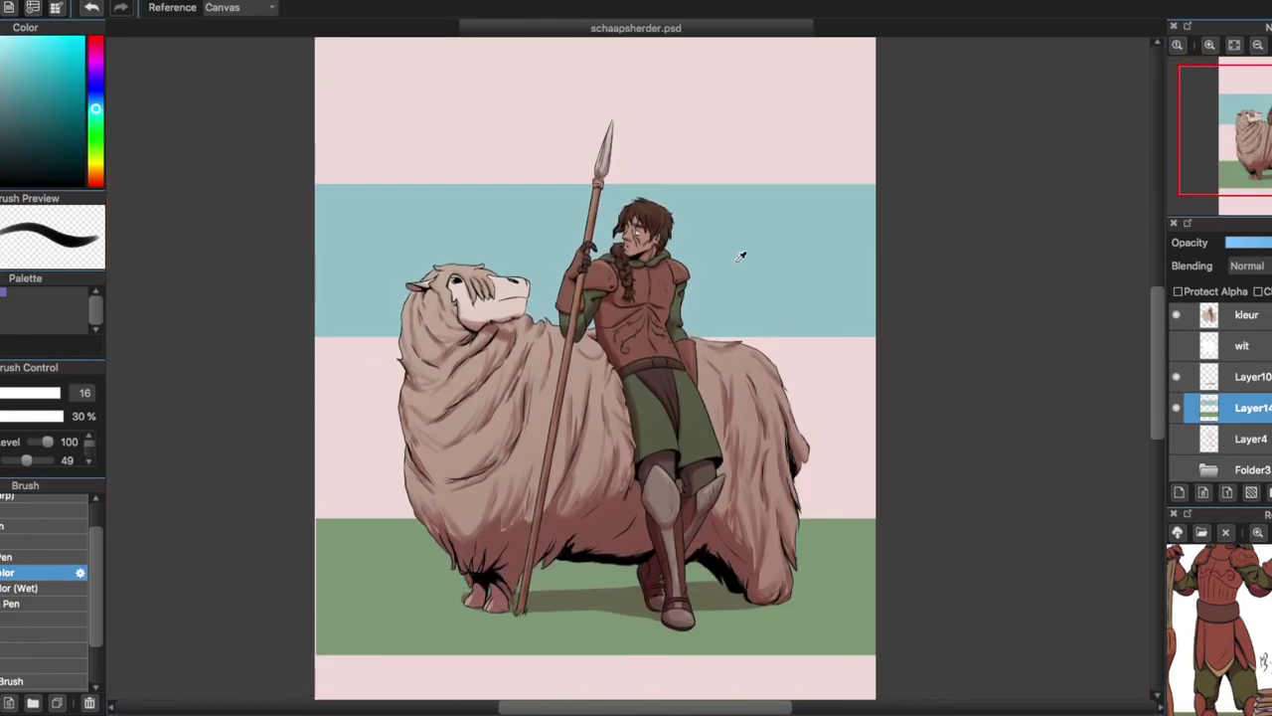
key(g)
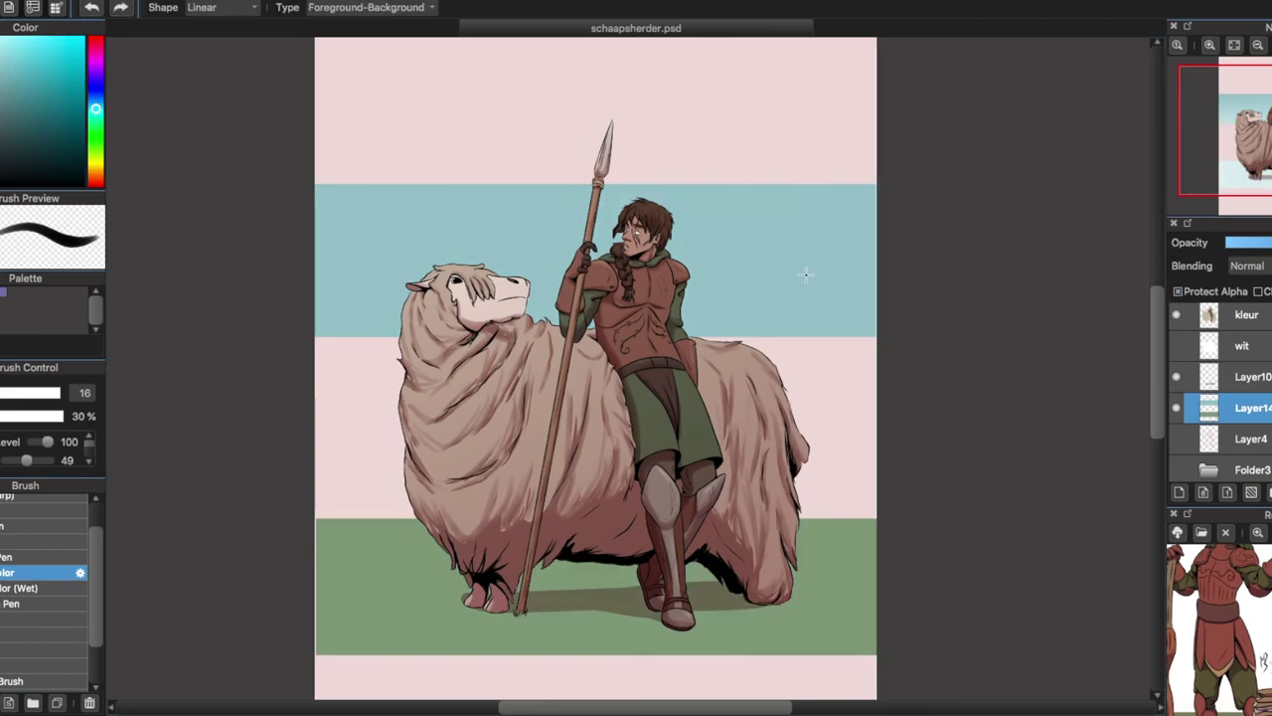
key(m)
drag(315, 118, 998, 388)
key(Delete)
key(ctrl+d)
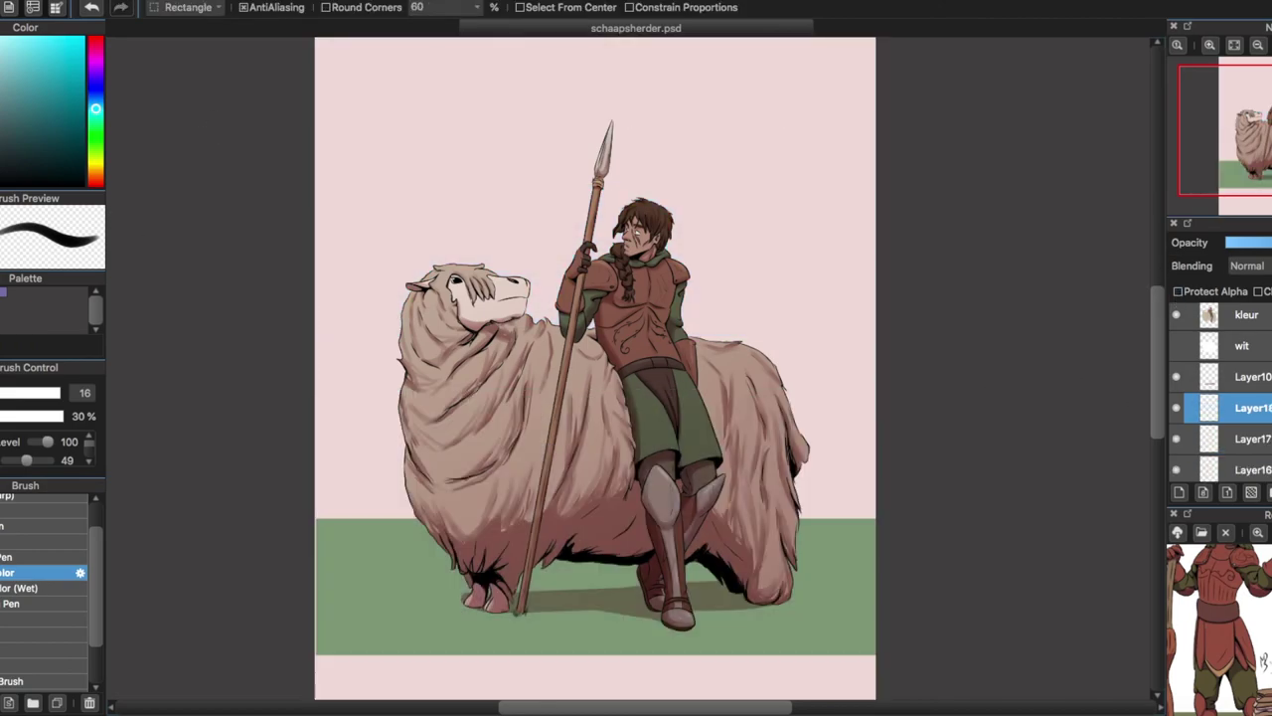
key(ctrl+z)
key(ctrl+z)
key(ctrl+z)
- Shade the blue sky band with a linear gradient that lightens towards its lower edge
key(g)
drag(805, 328, 832, 212)
scroll(805, 520, down, 3)
- Replace the green ground band with a darker green one spanning the canvas behind the feet
key(i)
click(350, 467)
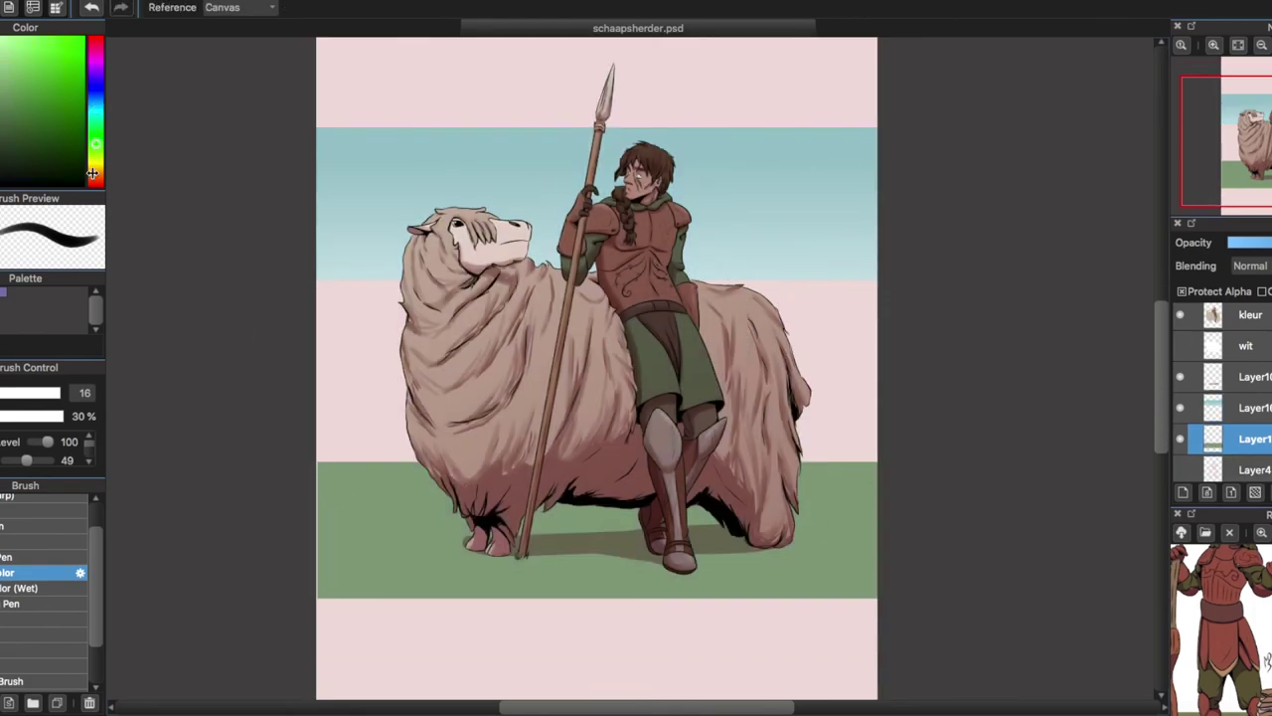
key(Delete)
key(u)
click(1181, 291)
drag(902, 591, 258, 463)
key(v)
drag(605, 508, 605, 519)
- Try several linear gradients on the green ground band and undo the last change
key(g)
drag(433, 577, 432, 477)
key(ctrl+z)
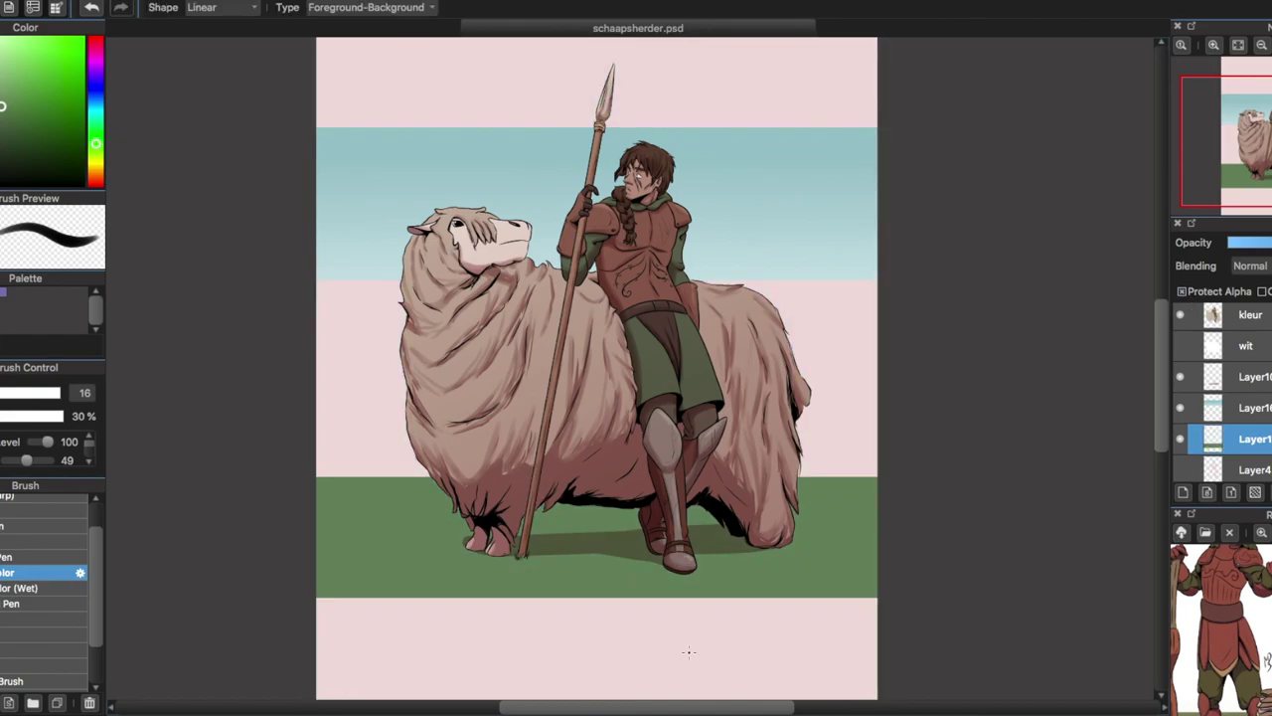
key(i)
click(404, 520)
key(g)
drag(403, 520, 463, 526)
key(ctrl+z)
drag(693, 658, 498, 425)
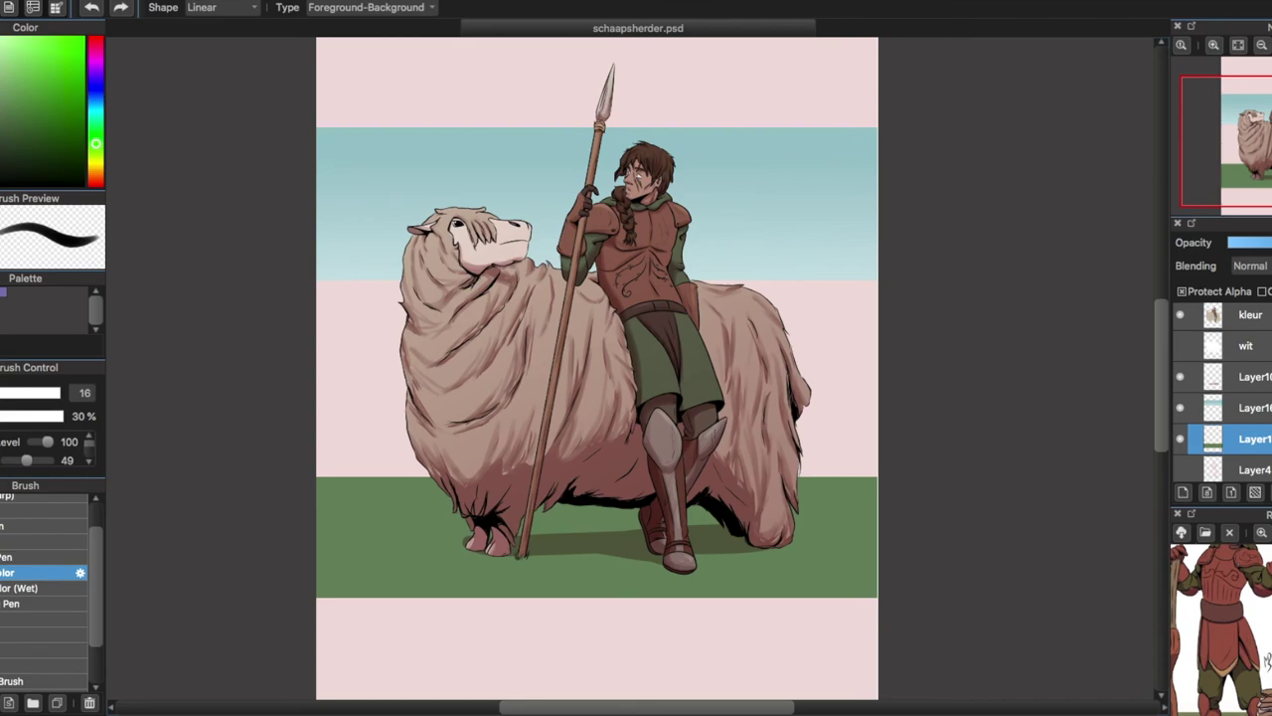
drag(511, 707, 488, 670)
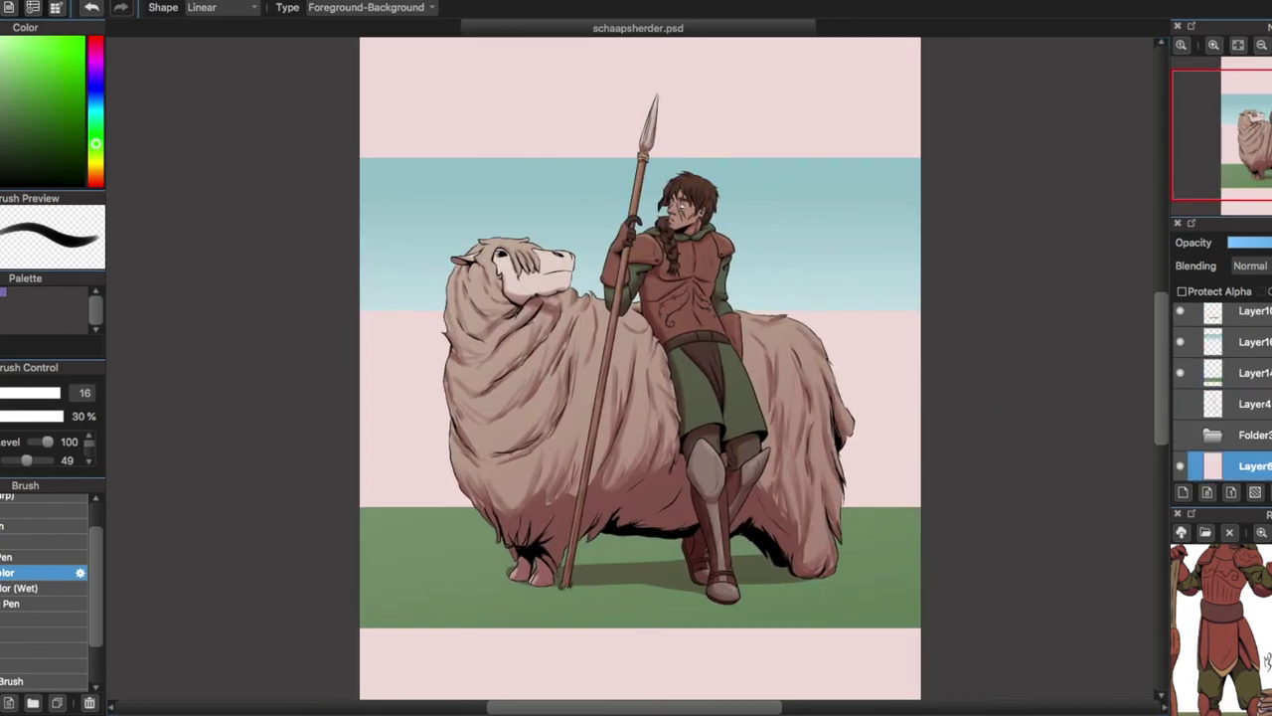
key(ctrl+z)
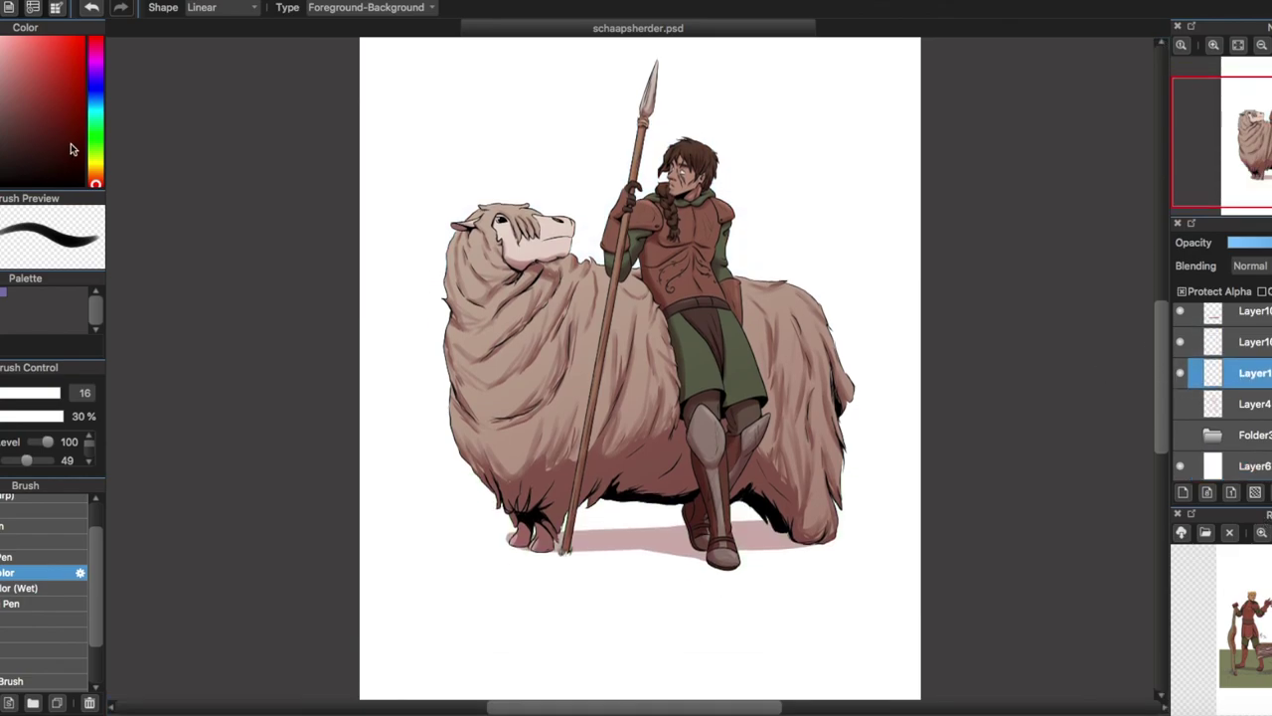
- Fill an olive green ground rectangle, slightly narrower than the canvas, behind the feet and nudge it into place
click(95, 154)
key(m)
click(488, 499)
drag(896, 589, 387, 432)
key(super+u)
key(v)
drag(561, 551, 569, 571)
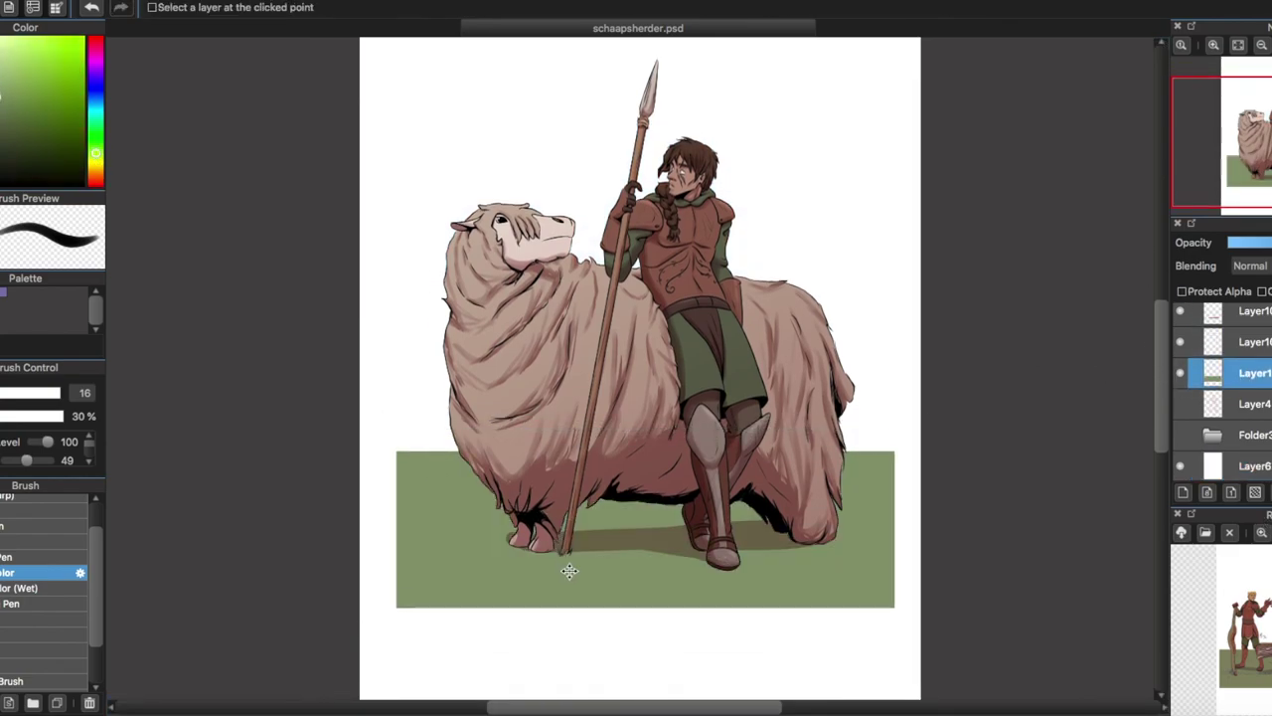
- Shade the olive green ground rectangle with a linear gradient
key(g)
key(g)
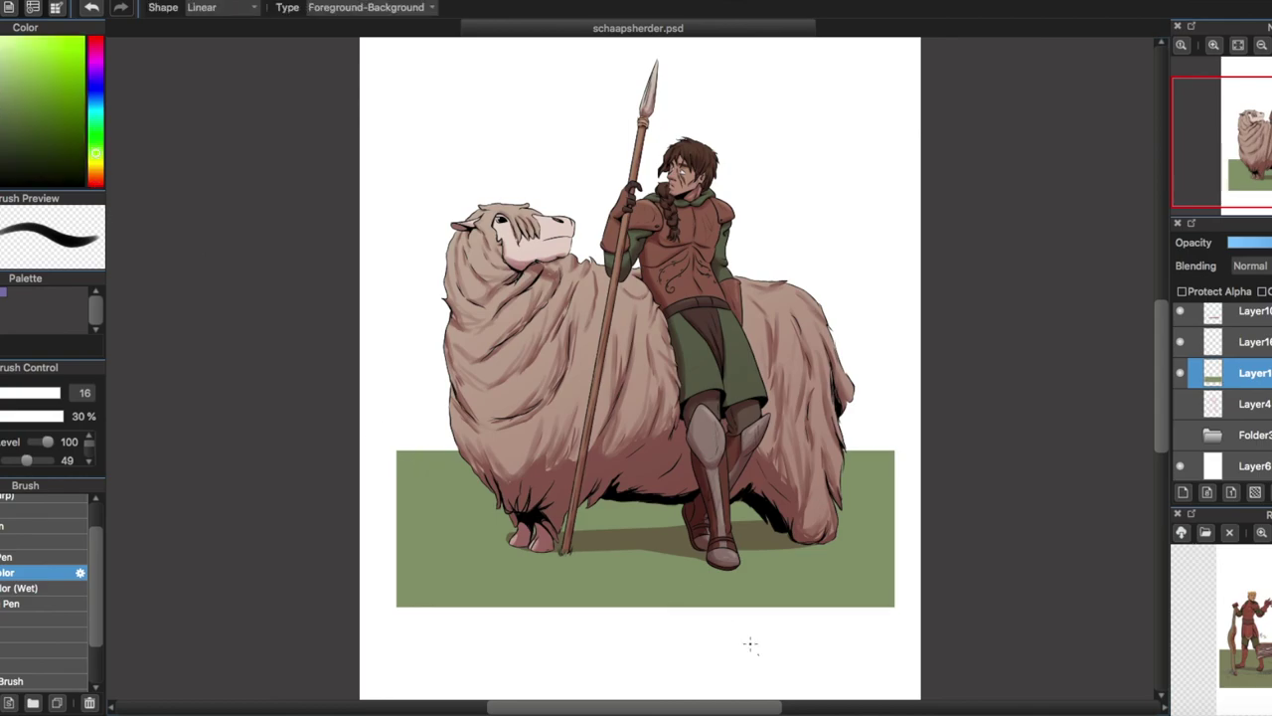
drag(640, 658, 559, 531)
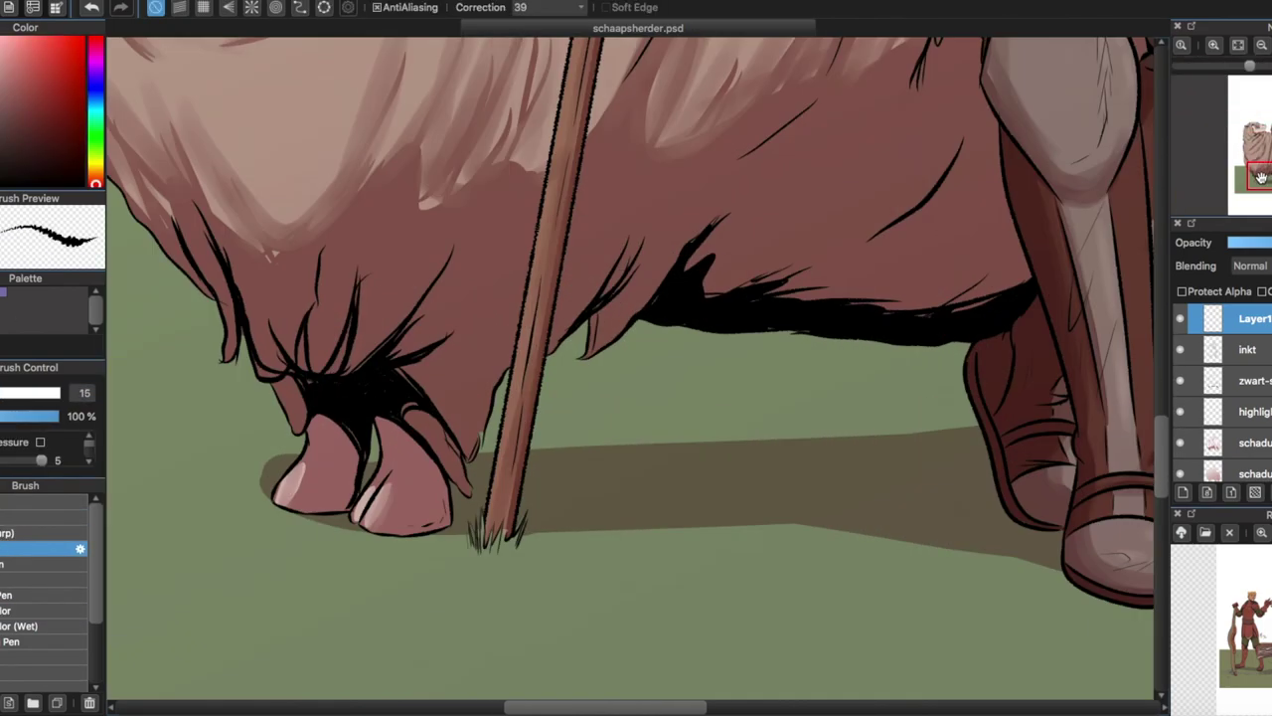
- Sign the artwork with the artist's monogram in black beside the sheep's front leg on the top layer
drag(484, 383, 474, 323)
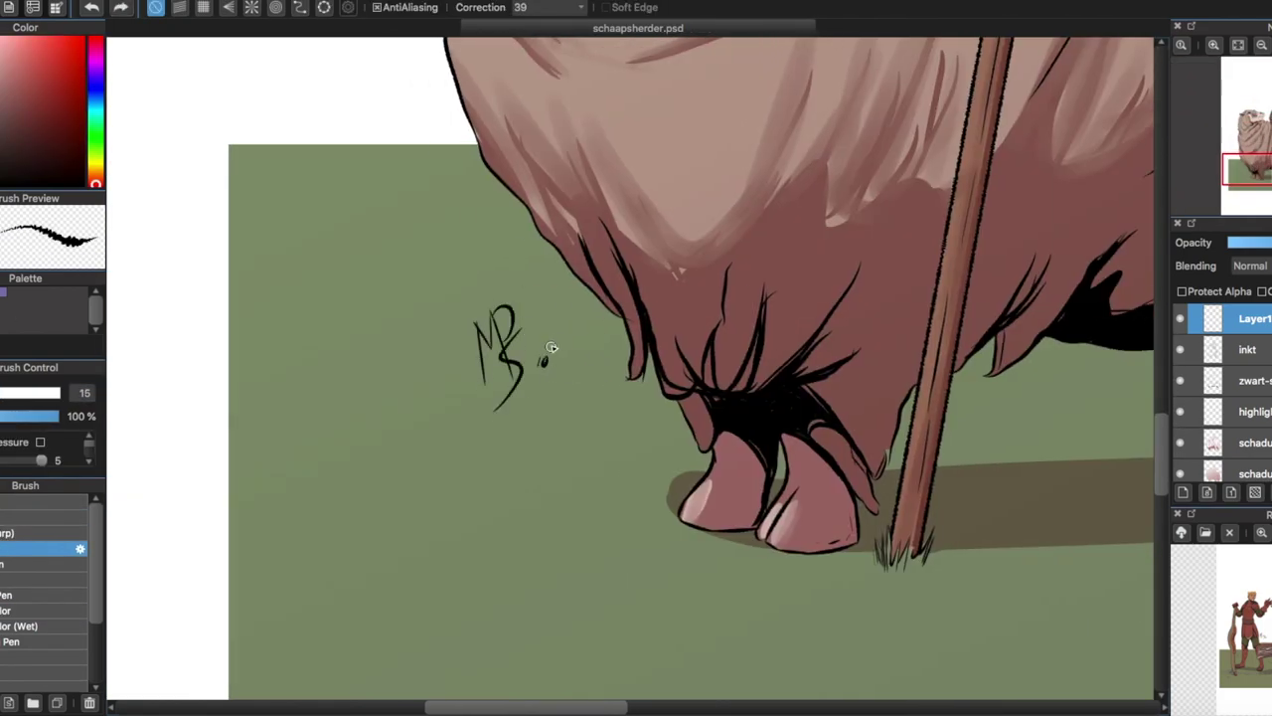